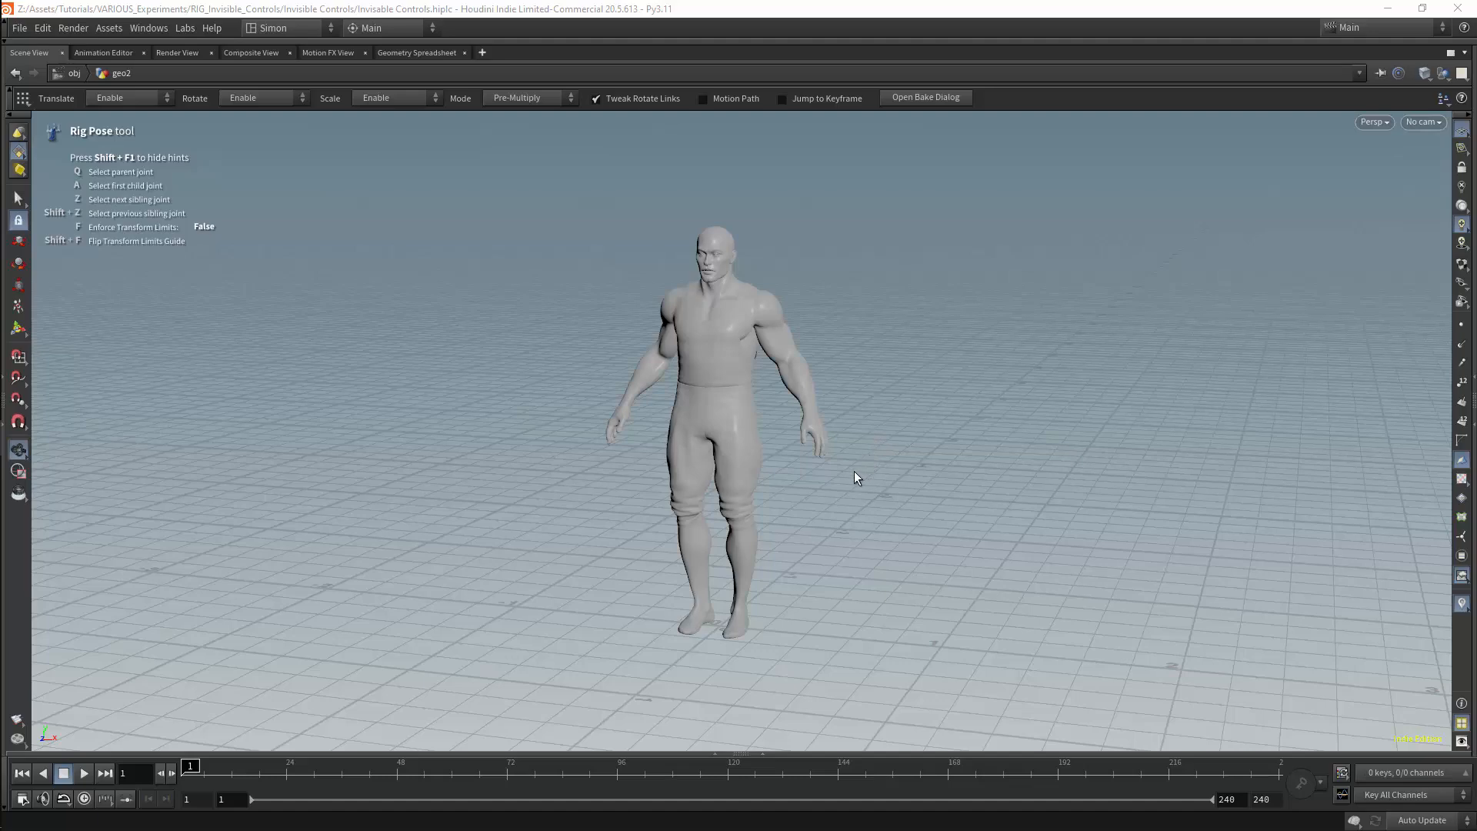
Examine the full character model from several angles
left_click(783, 509)
right_click_drag(877, 414, 903, 386, "alt")
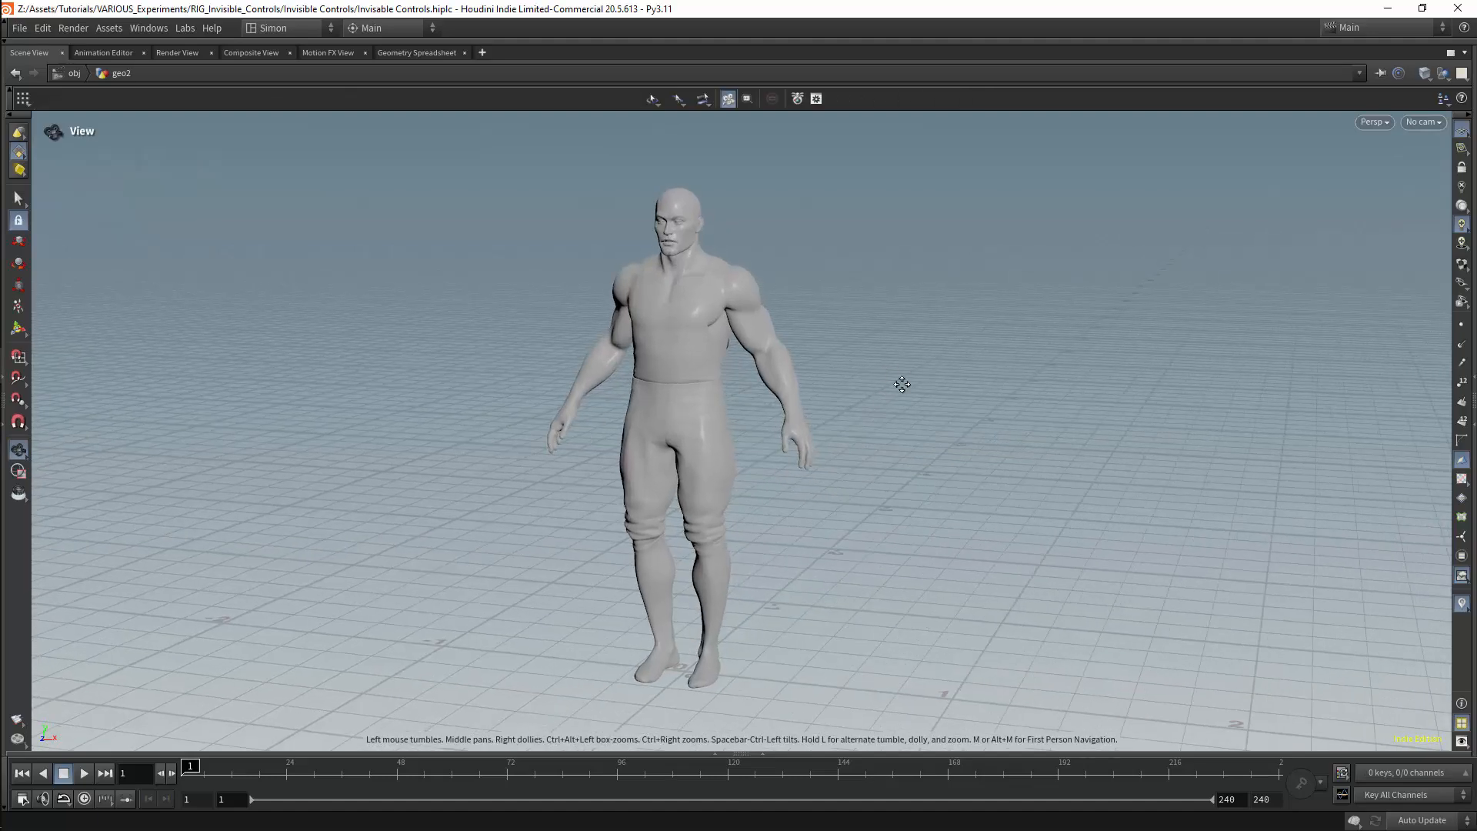
middle_click_drag(903, 386, 946, 406, "alt")
right_click_drag(947, 406, 970, 339, "alt")
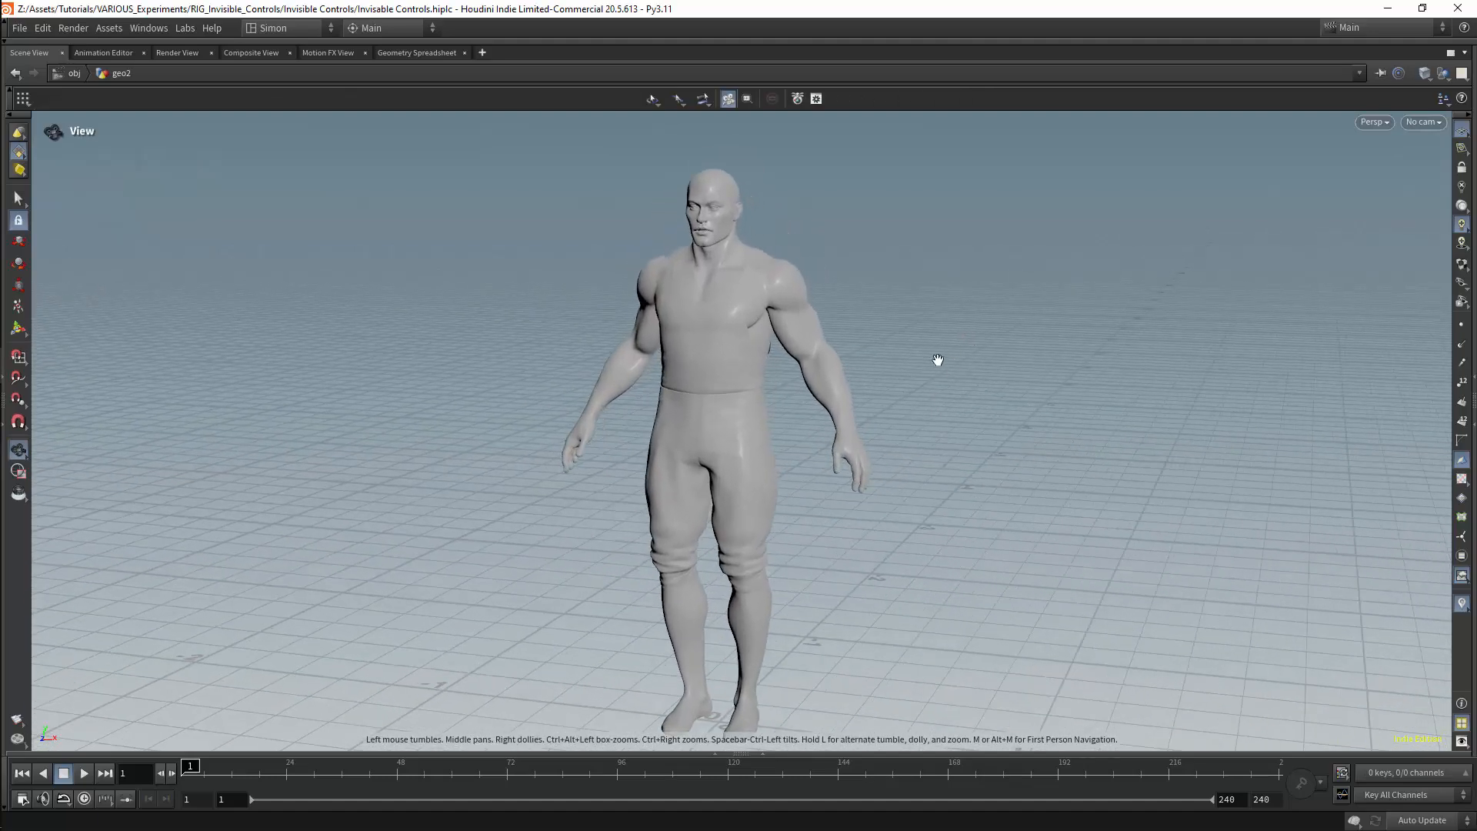
left_click_drag(937, 362, 1006, 354, "alt")
right_click_drag(1006, 353, 919, 425, "alt")
middle_click_drag(919, 425, 949, 383, "alt")
left_click_drag(950, 383, 948, 437, "alt")
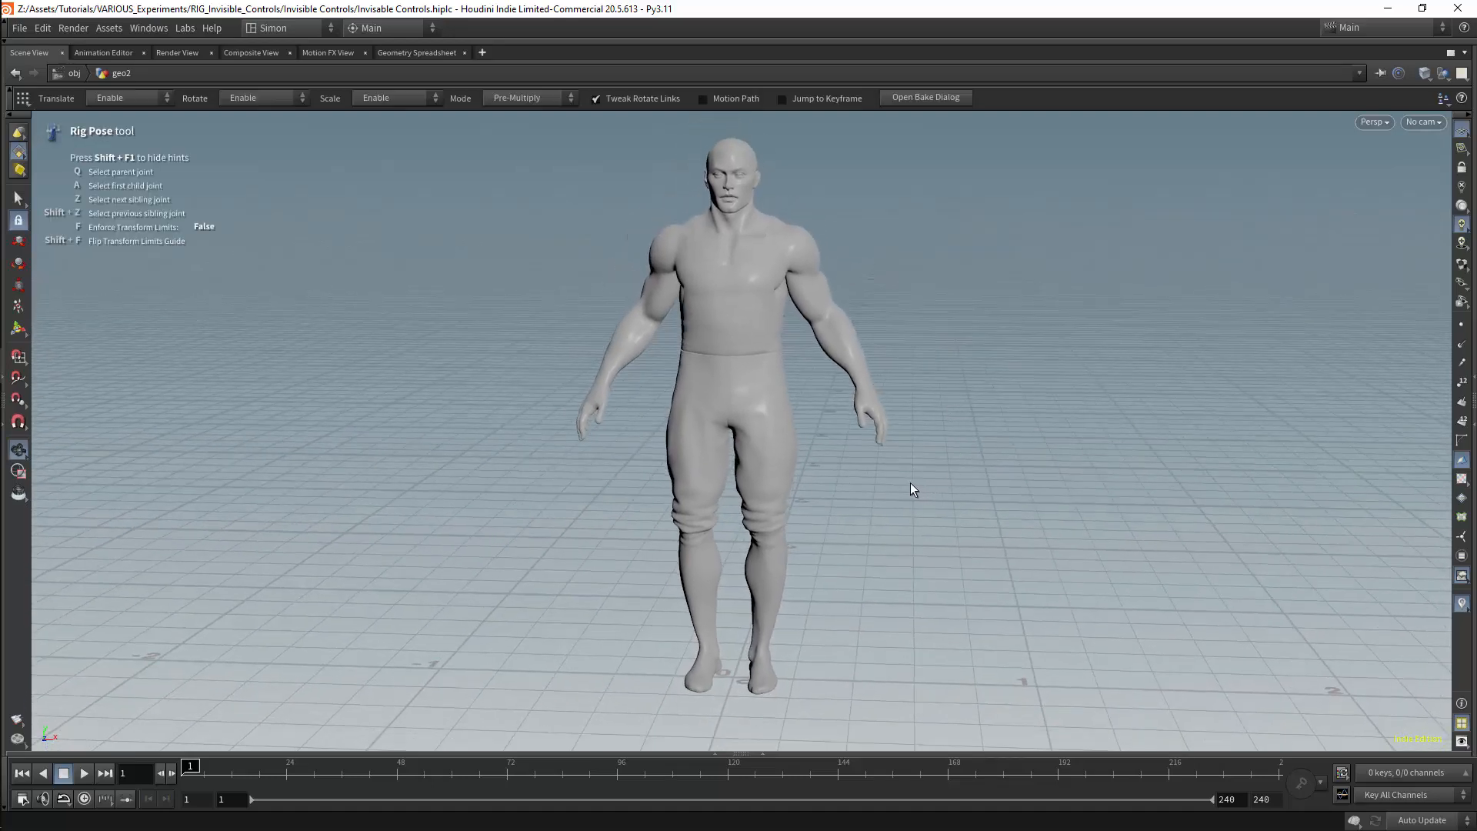
Pose the character's left leg with the thigh raised forward, the knee bent and the foot angled downward
left_click(791, 461)
left_click_drag(764, 401, 772, 325)
mouse_move(834, 469)
left_mouse_down("alt")
mouse_move(765, 472)
mouse_move(826, 480)
left_mouse_up("alt")
left_click(865, 483)
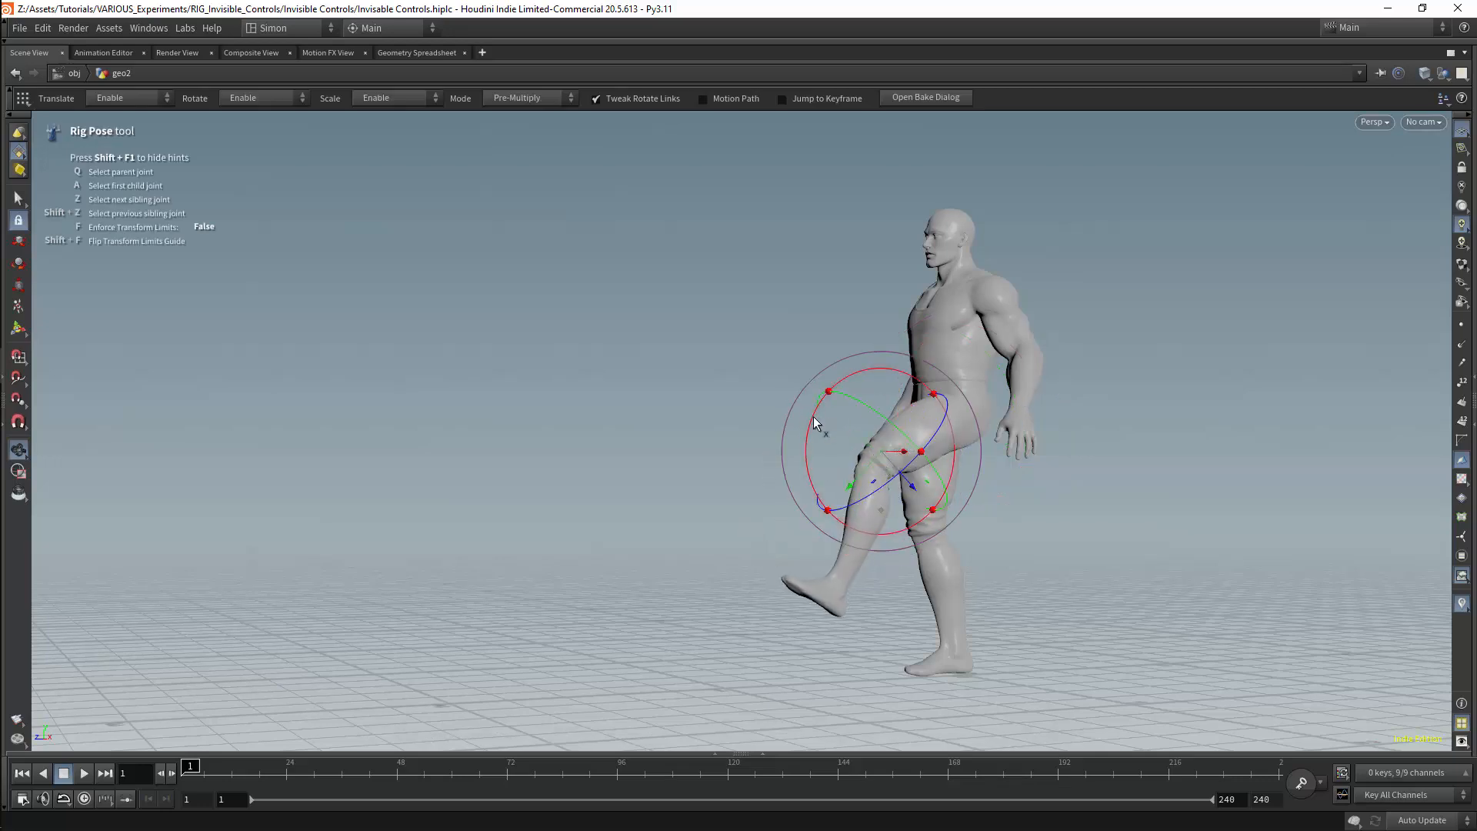
left_click_drag(815, 417, 849, 456)
left_click(869, 589)
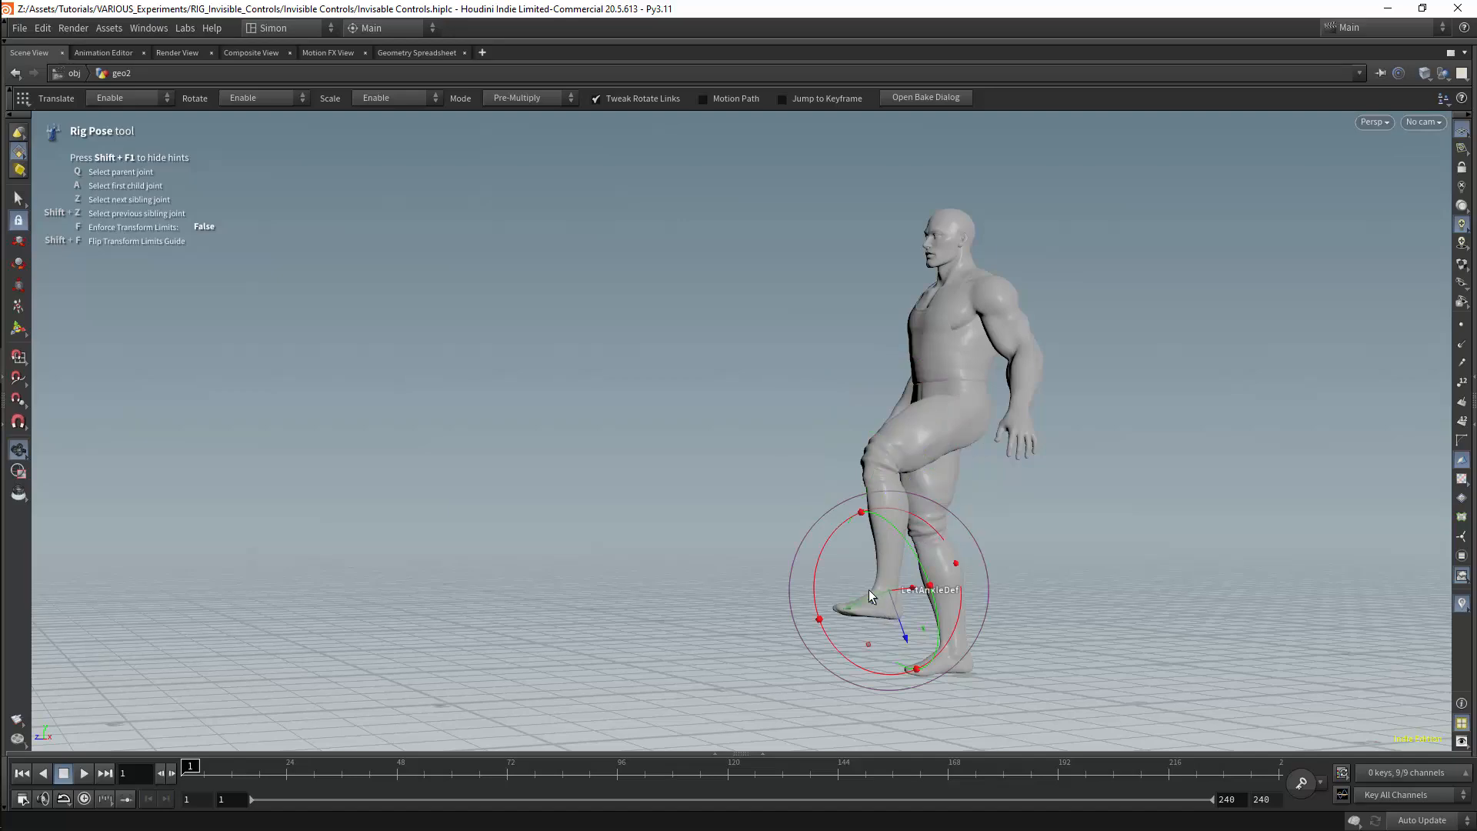
left_click_drag(815, 557, 842, 604)
key("Escape")
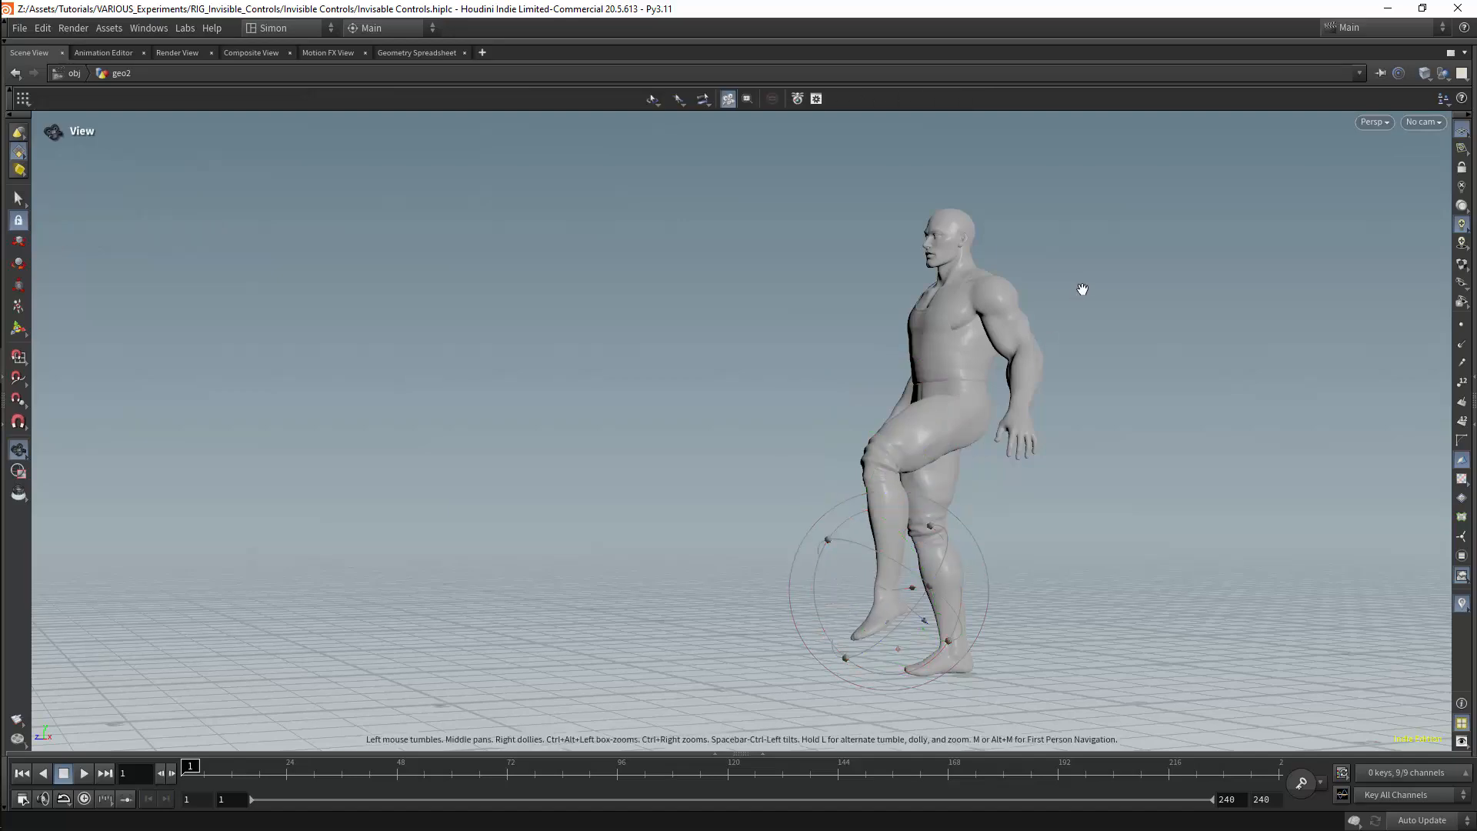
Bend the character's left elbow so the forearm comes up in front of the torso
mouse_move(1082, 290)
left_mouse_down()
mouse_move(1006, 379)
mouse_move(1098, 292)
left_mouse_up()
right_click_drag(1098, 291, 950, 332, "alt")
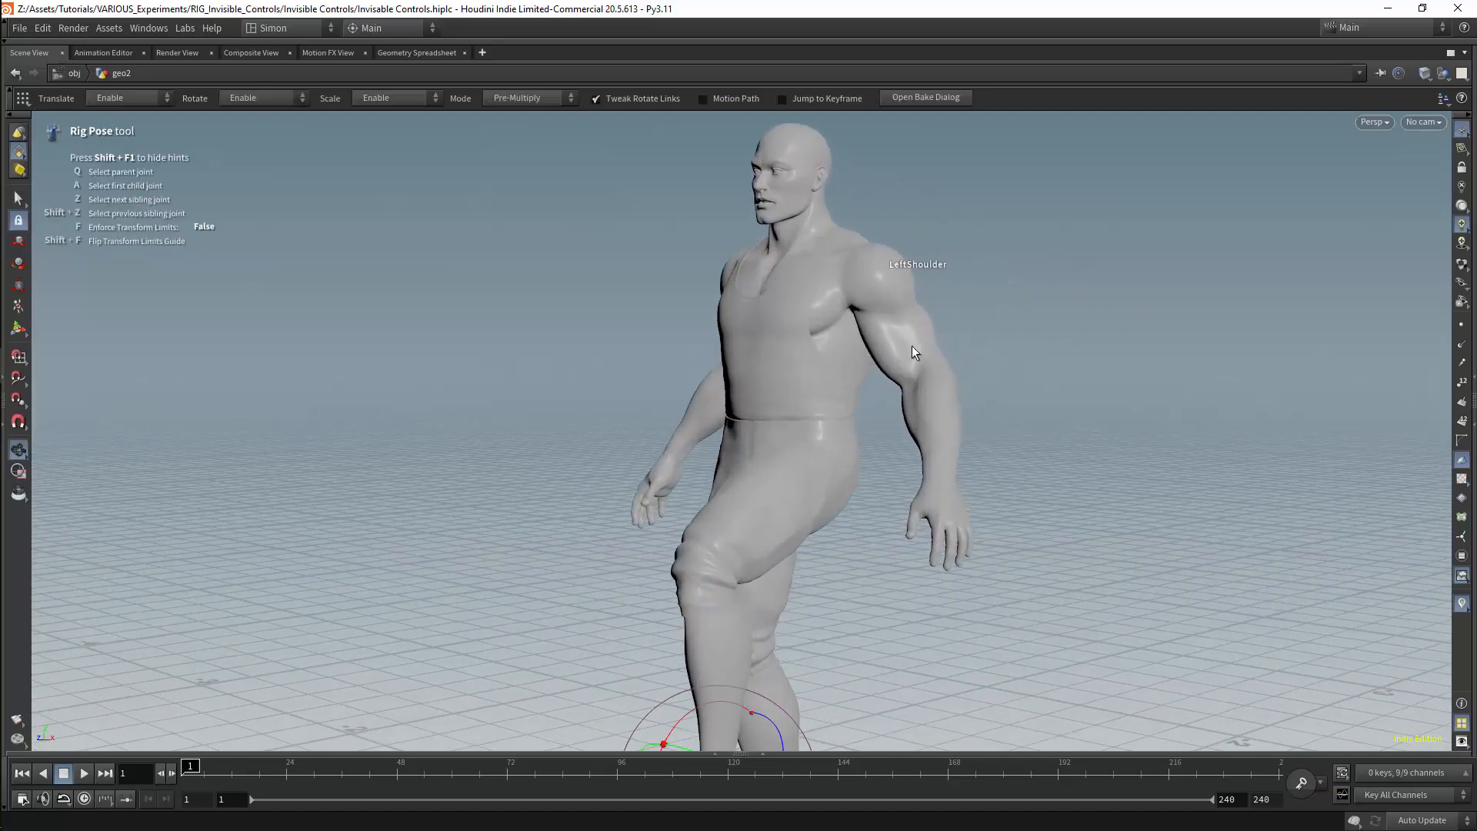
left_click(915, 346)
left_click(945, 417)
left_click_drag(949, 423, 892, 369)
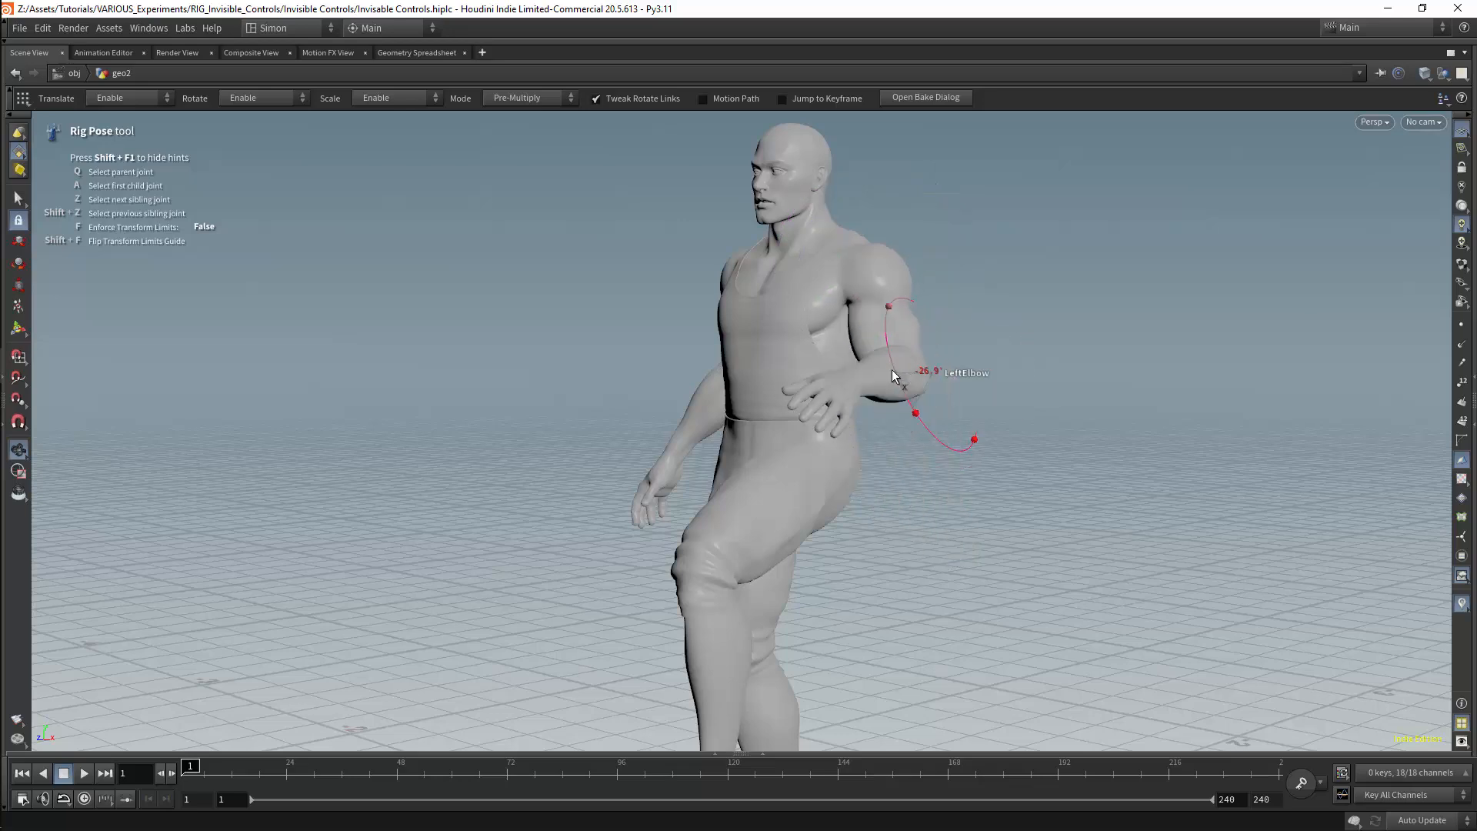
Try rotating the character's left wrist and undo the last transform
left_click(844, 347)
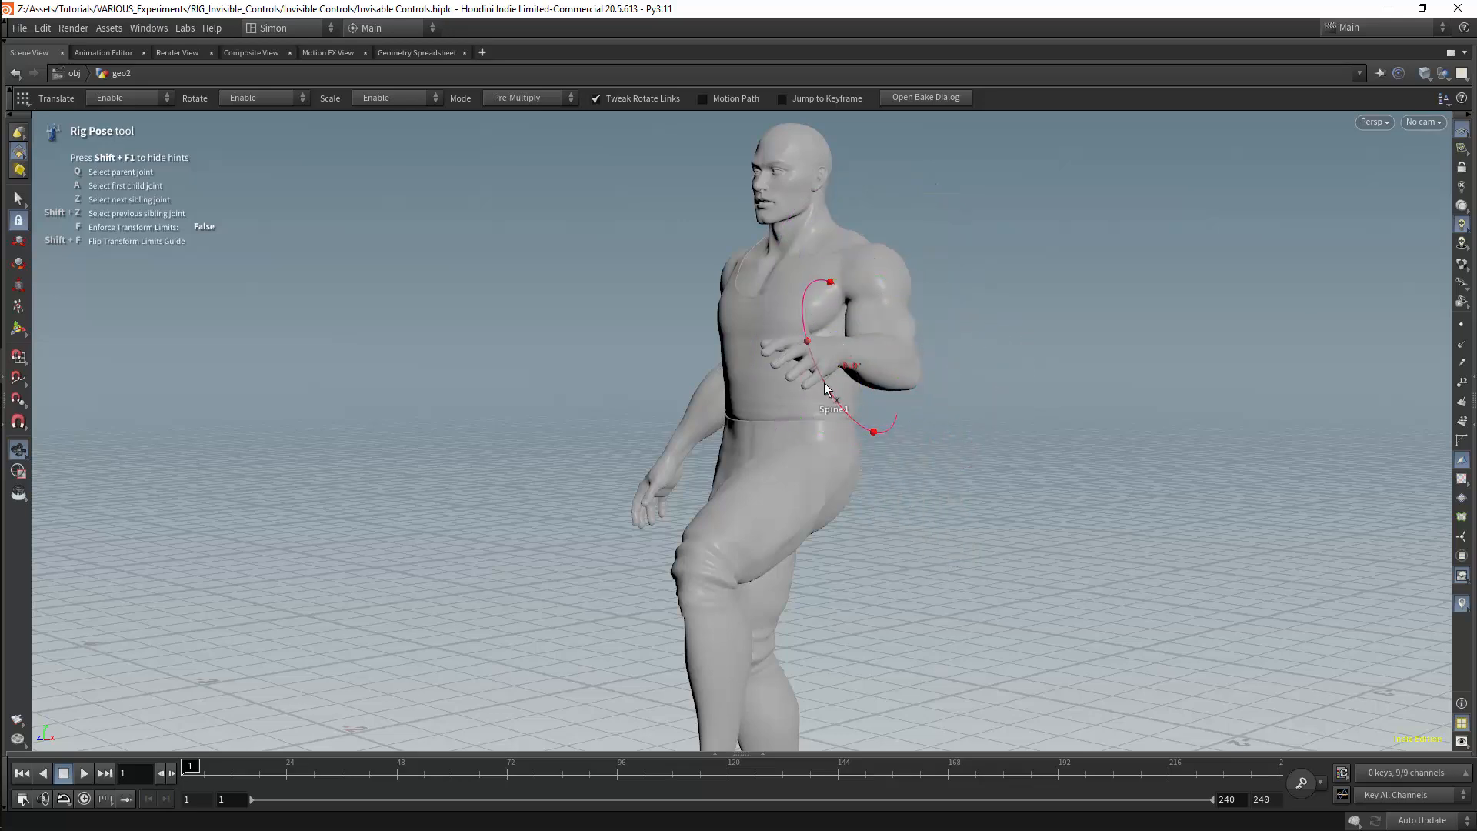
left_click(902, 375)
key("ctrl+z")
Curl the index finger of the character's left hand toward the palm
left_click_drag(923, 365, 912, 436)
right_click_drag(904, 452, 943, 261, "alt")
middle_click_drag(943, 262, 931, 358, "alt")
key("Escape")
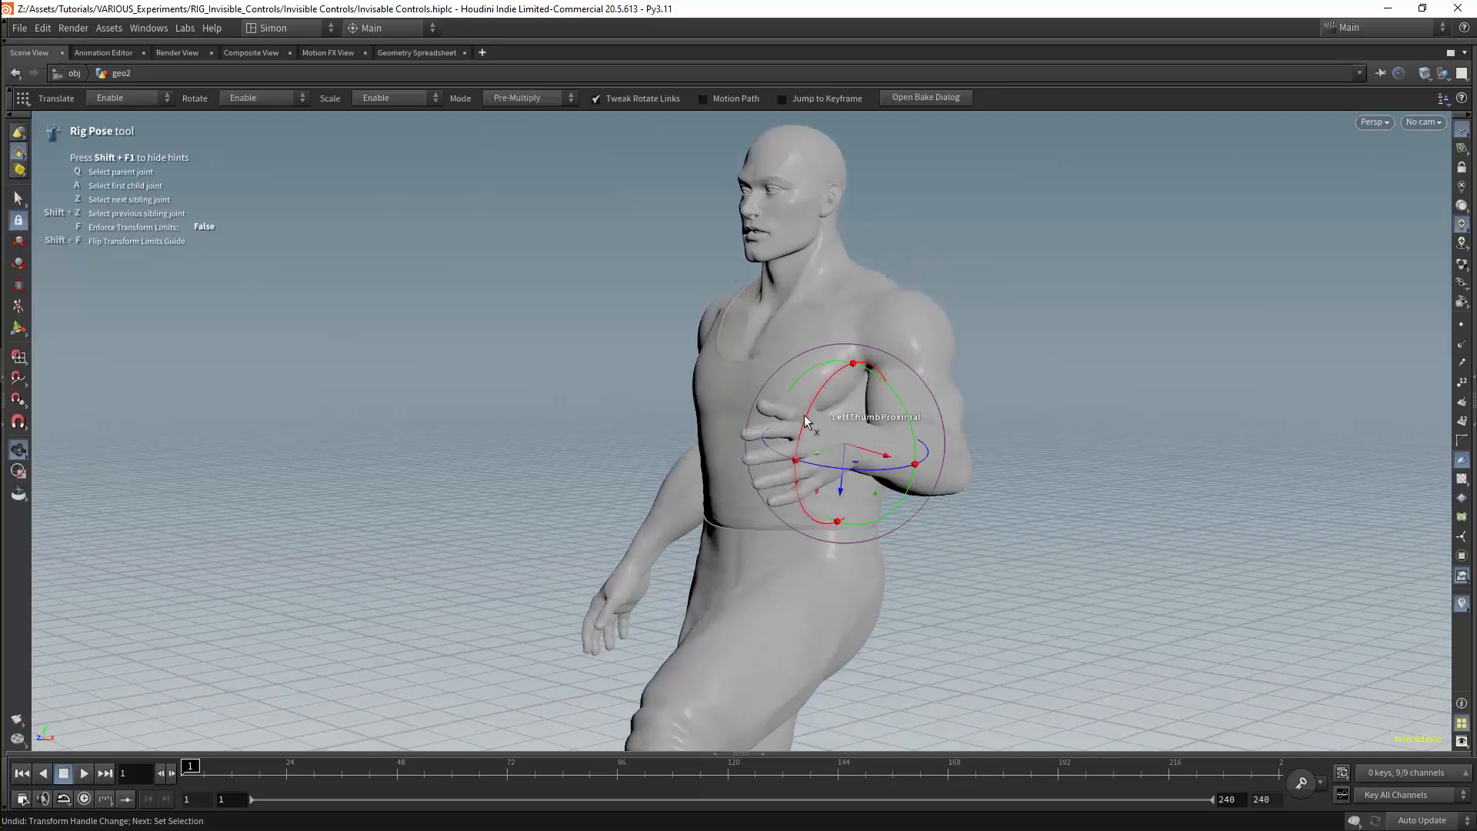
left_click_drag(771, 440, 418, 512)
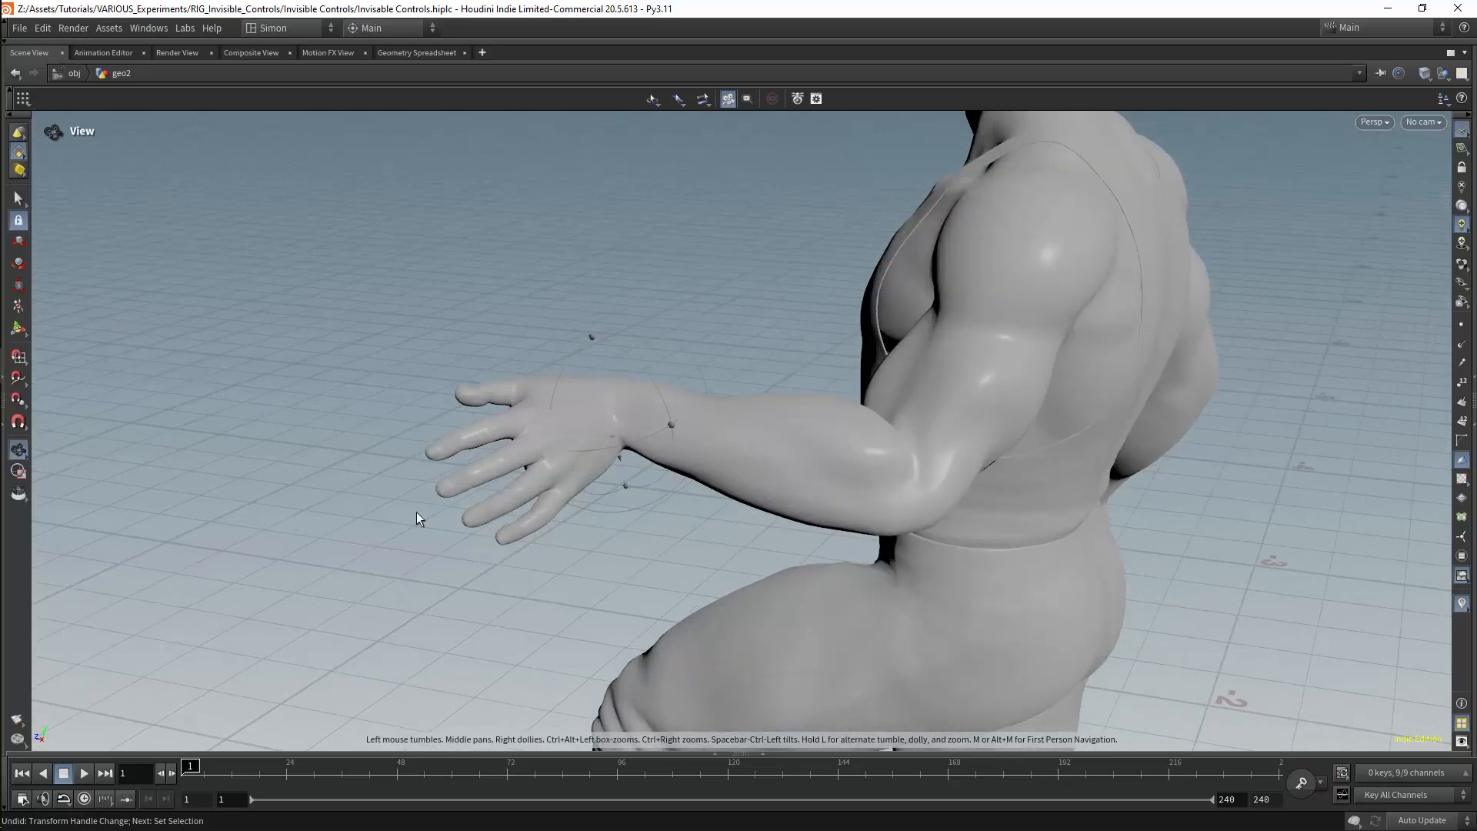
left_click_drag(405, 439, 501, 504)
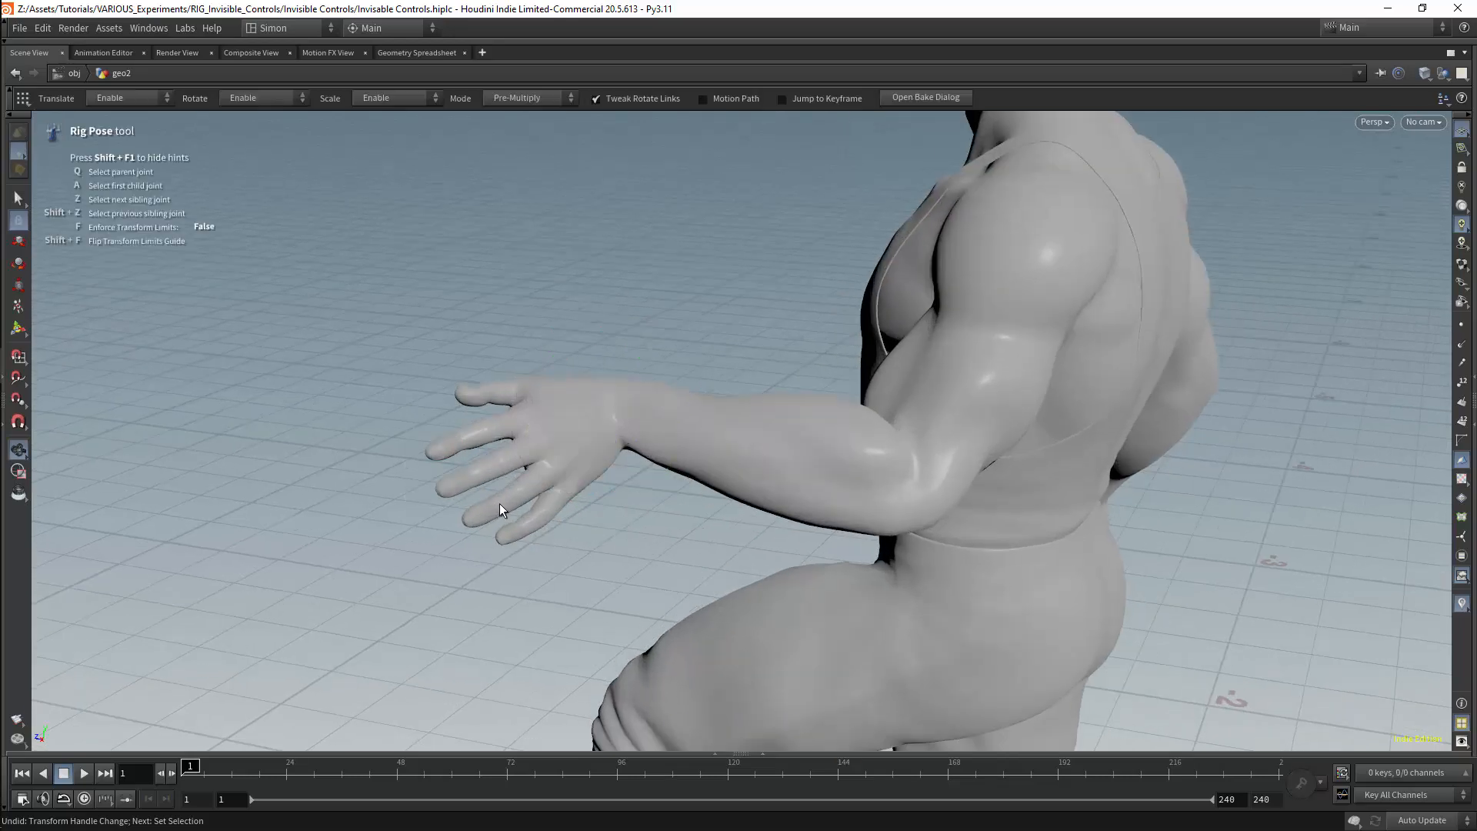
left_click(491, 432)
left_click(441, 450, "shift")
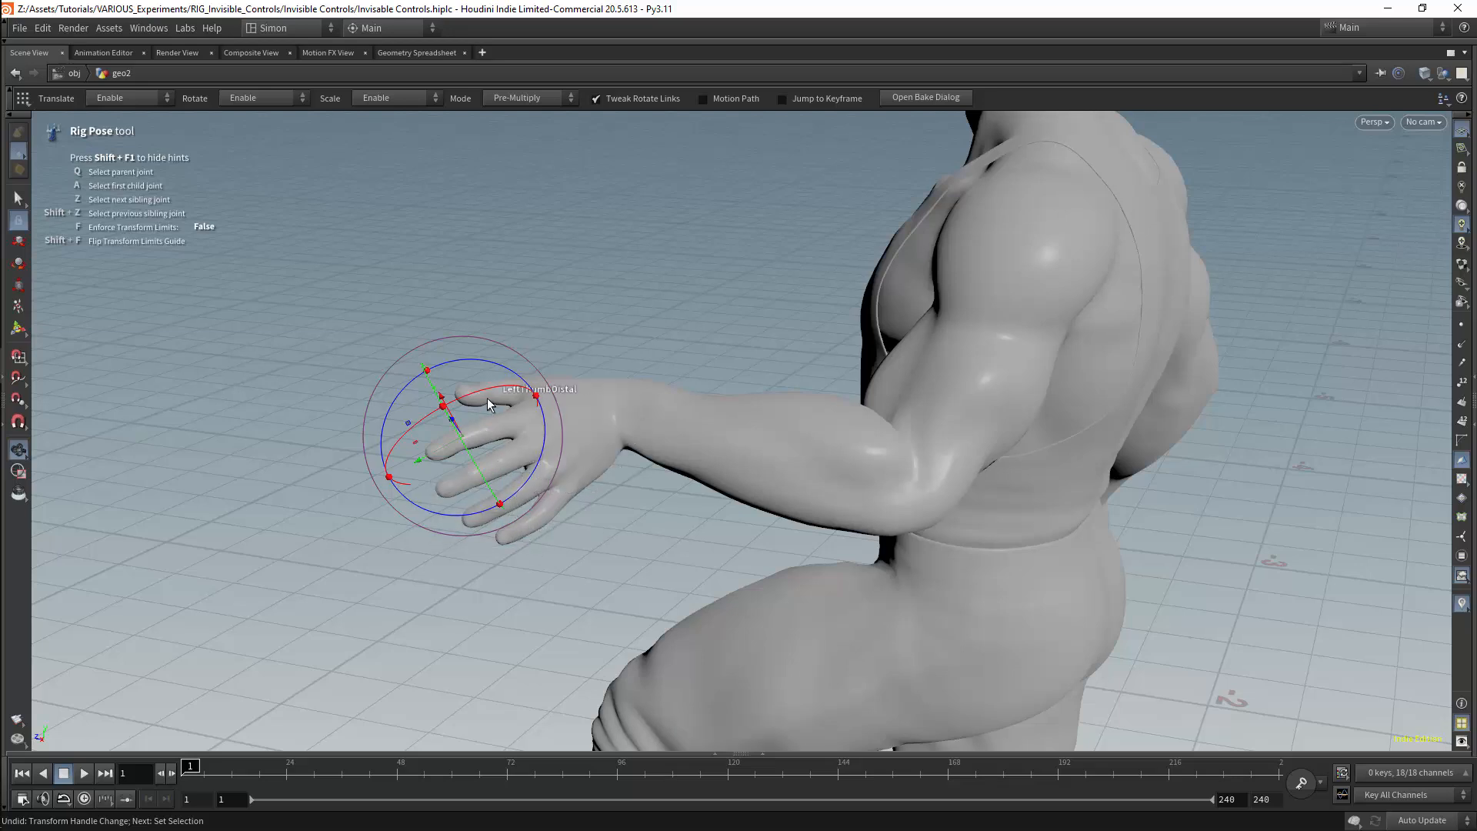
left_click_drag(487, 399, 434, 434)
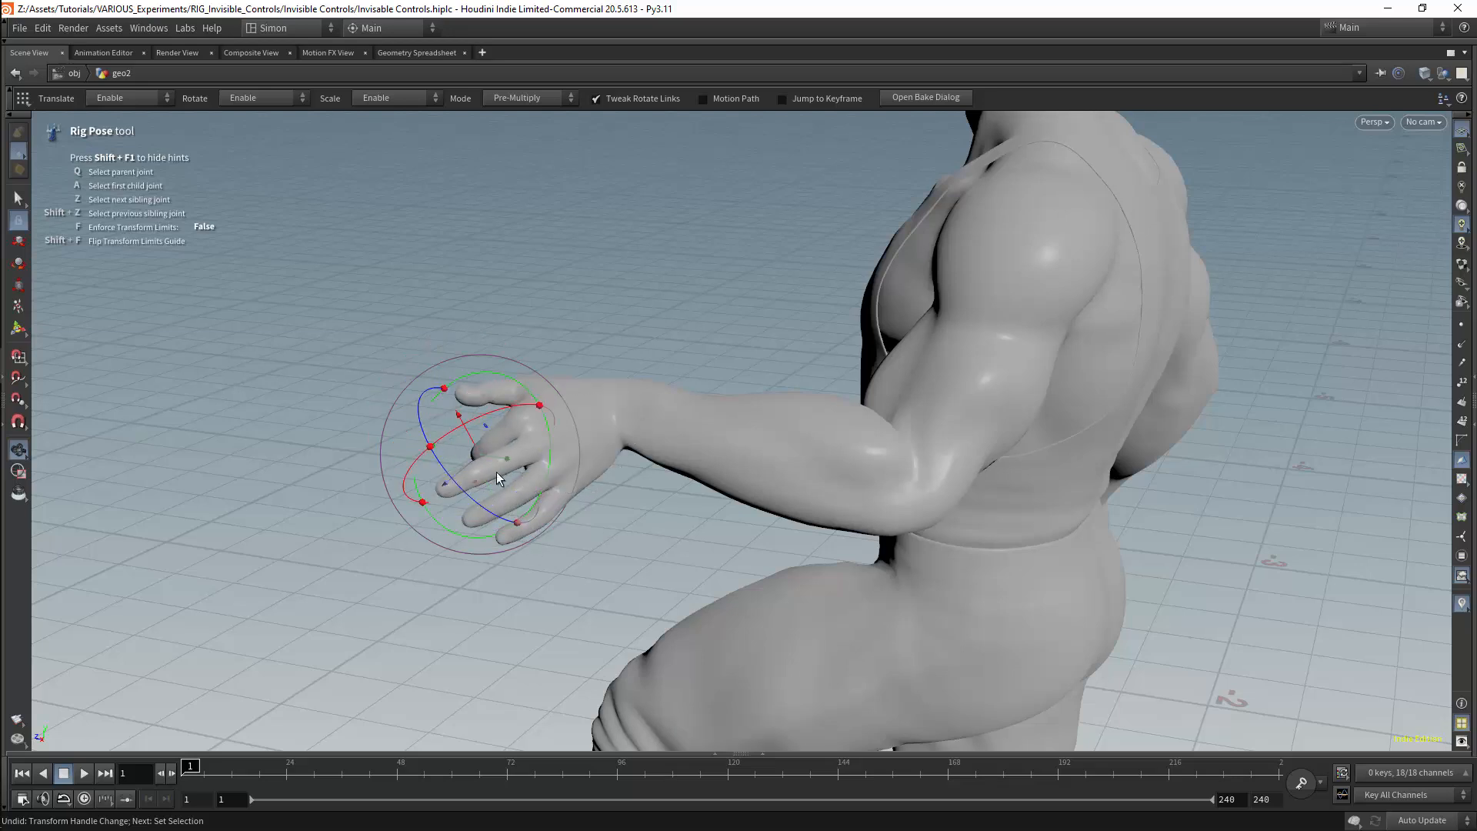
left_click(397, 561)
Curl the middle finger of the left hand by rotating its joints toward the palm
left_click(514, 460)
left_click(486, 467, "shift")
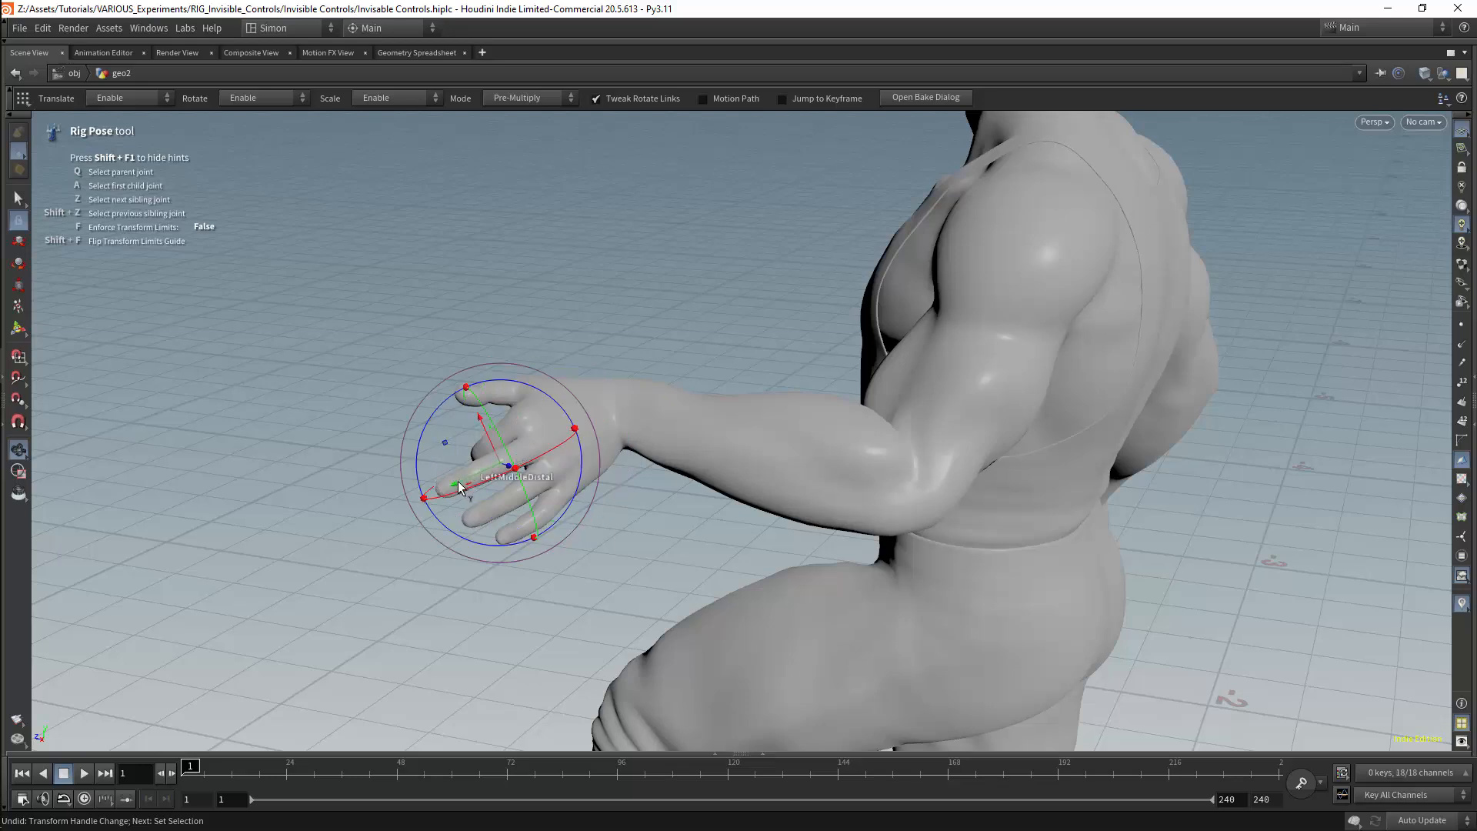
left_click(459, 484, "shift")
left_click_drag(518, 460, 476, 478)
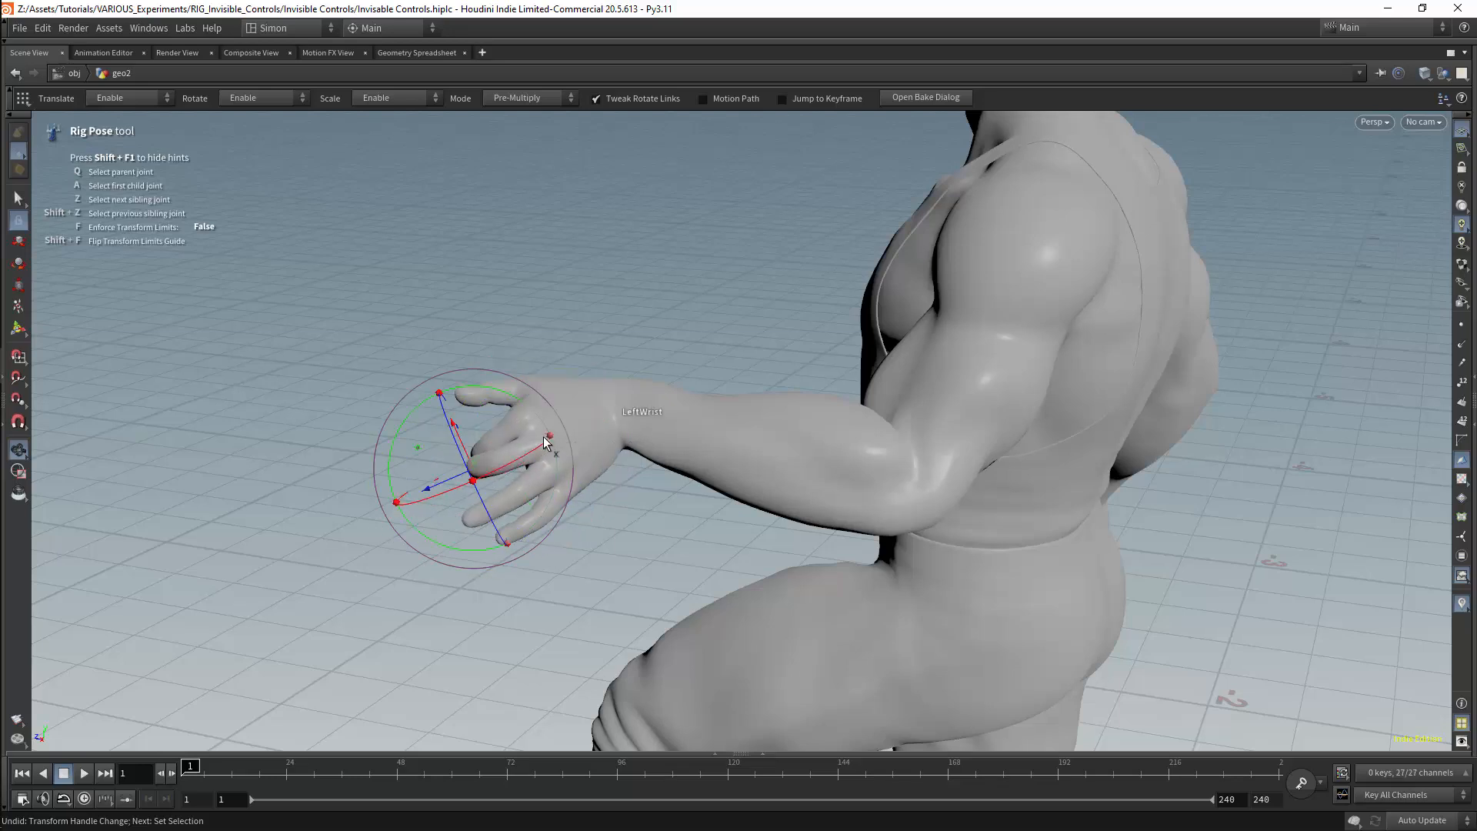
left_click_drag(540, 421, 553, 440)
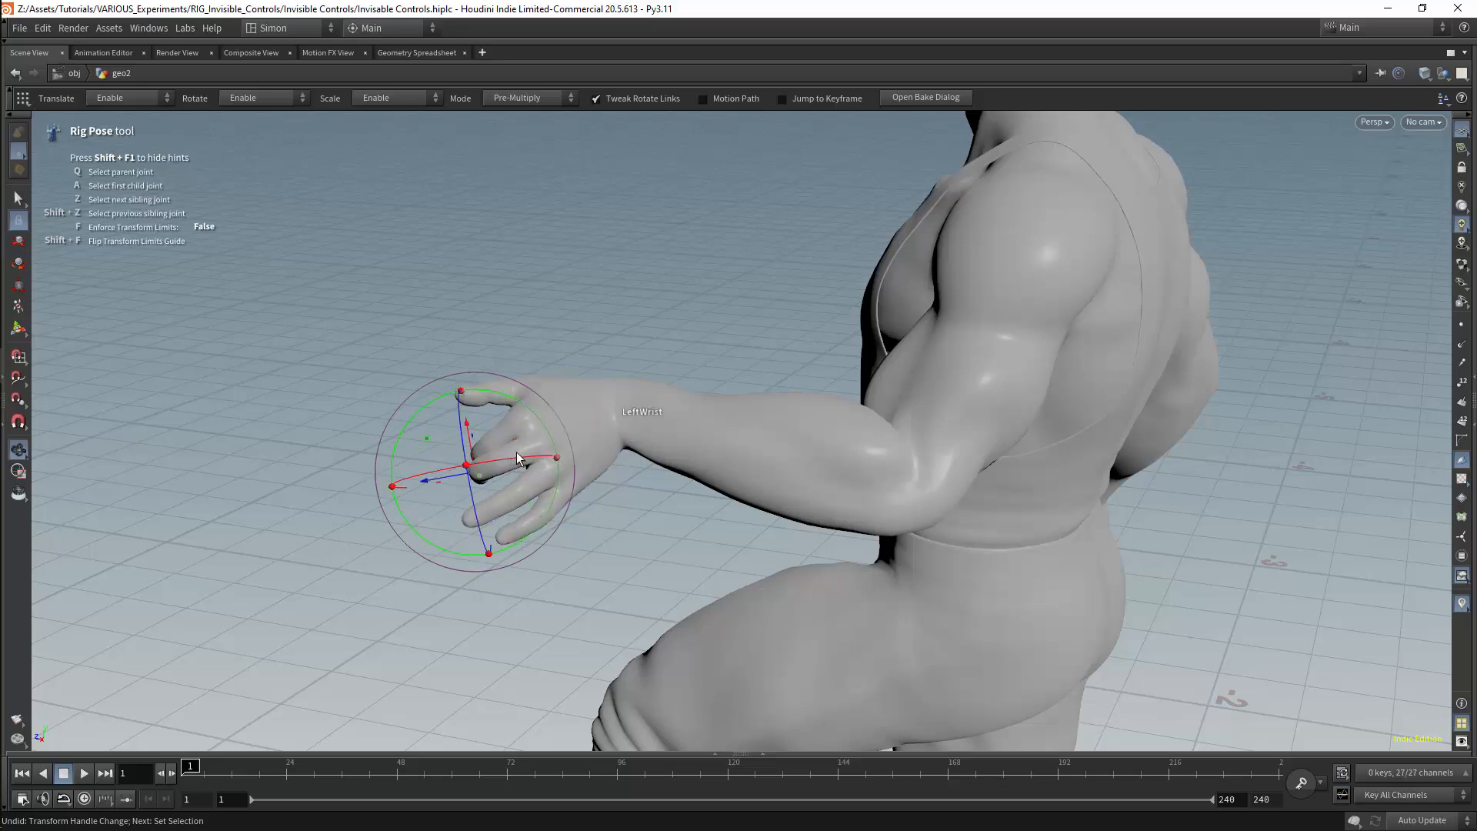
left_click(519, 451)
left_click_drag(540, 530, 556, 526)
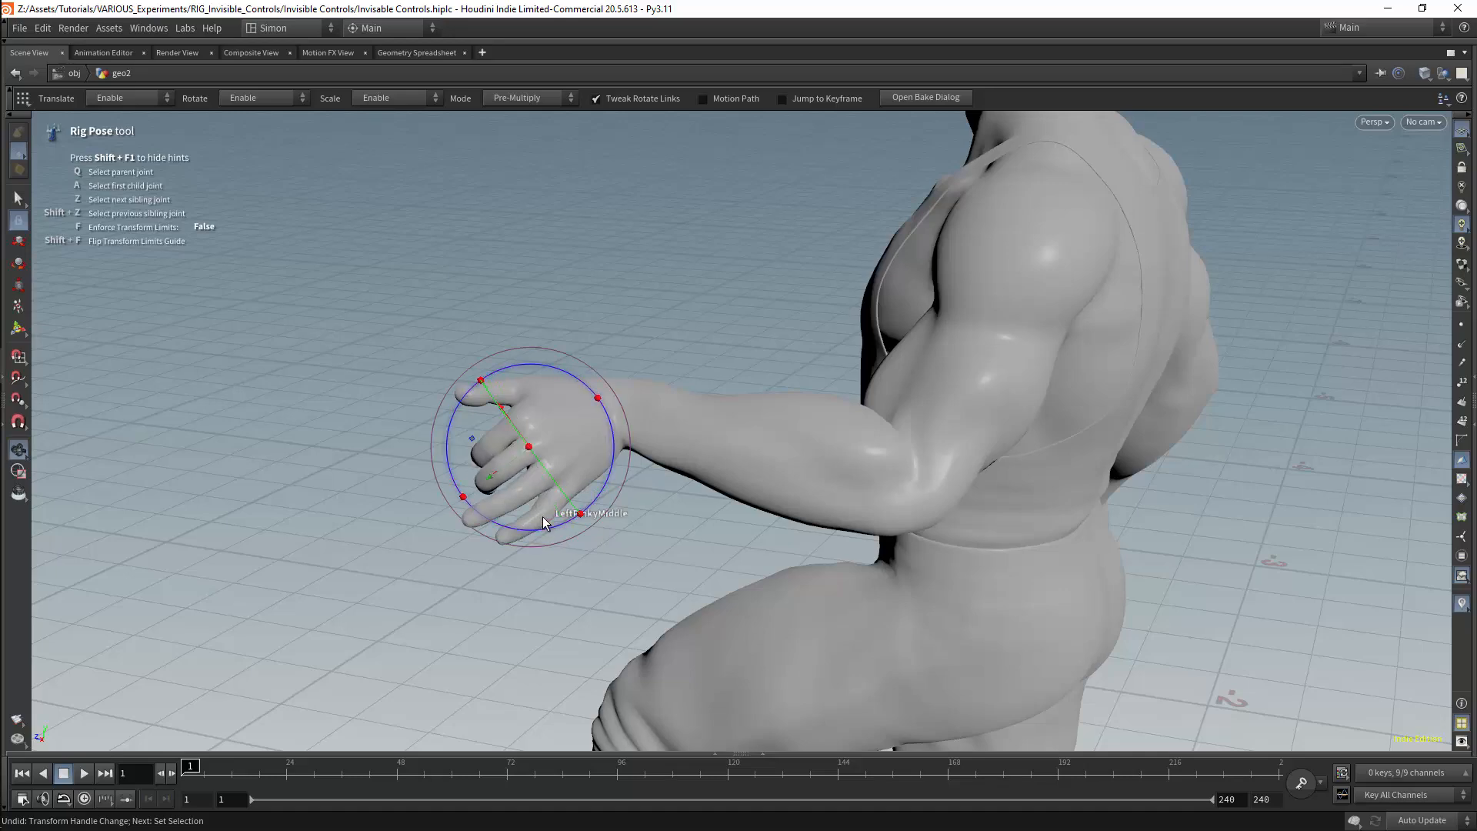
Curl the ring finger of the left hand by rotating its joints inward
left_click_drag(390, 585, 587, 541, "alt")
left_click(653, 509)
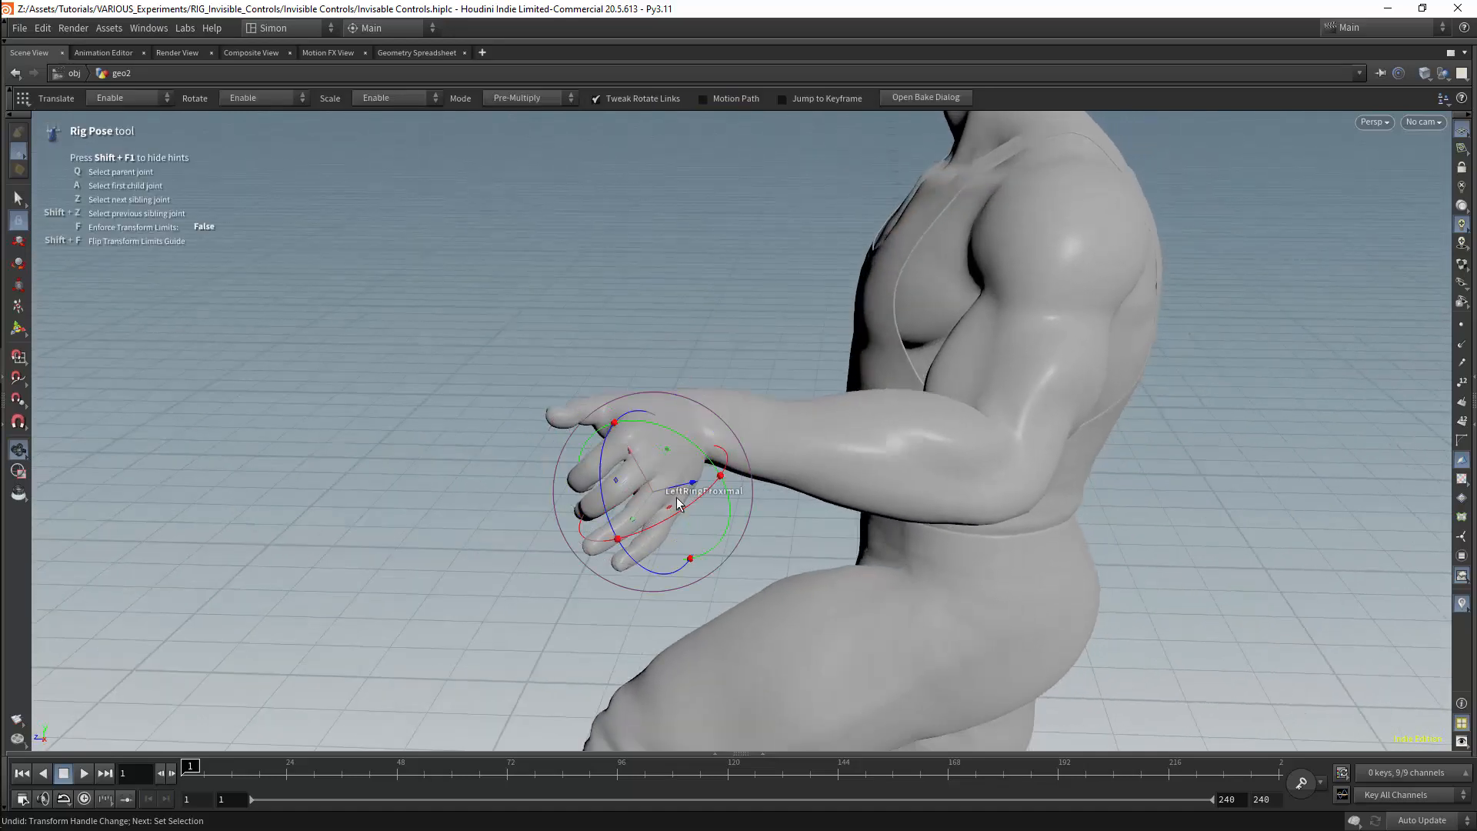
left_click_drag(689, 507, 646, 527)
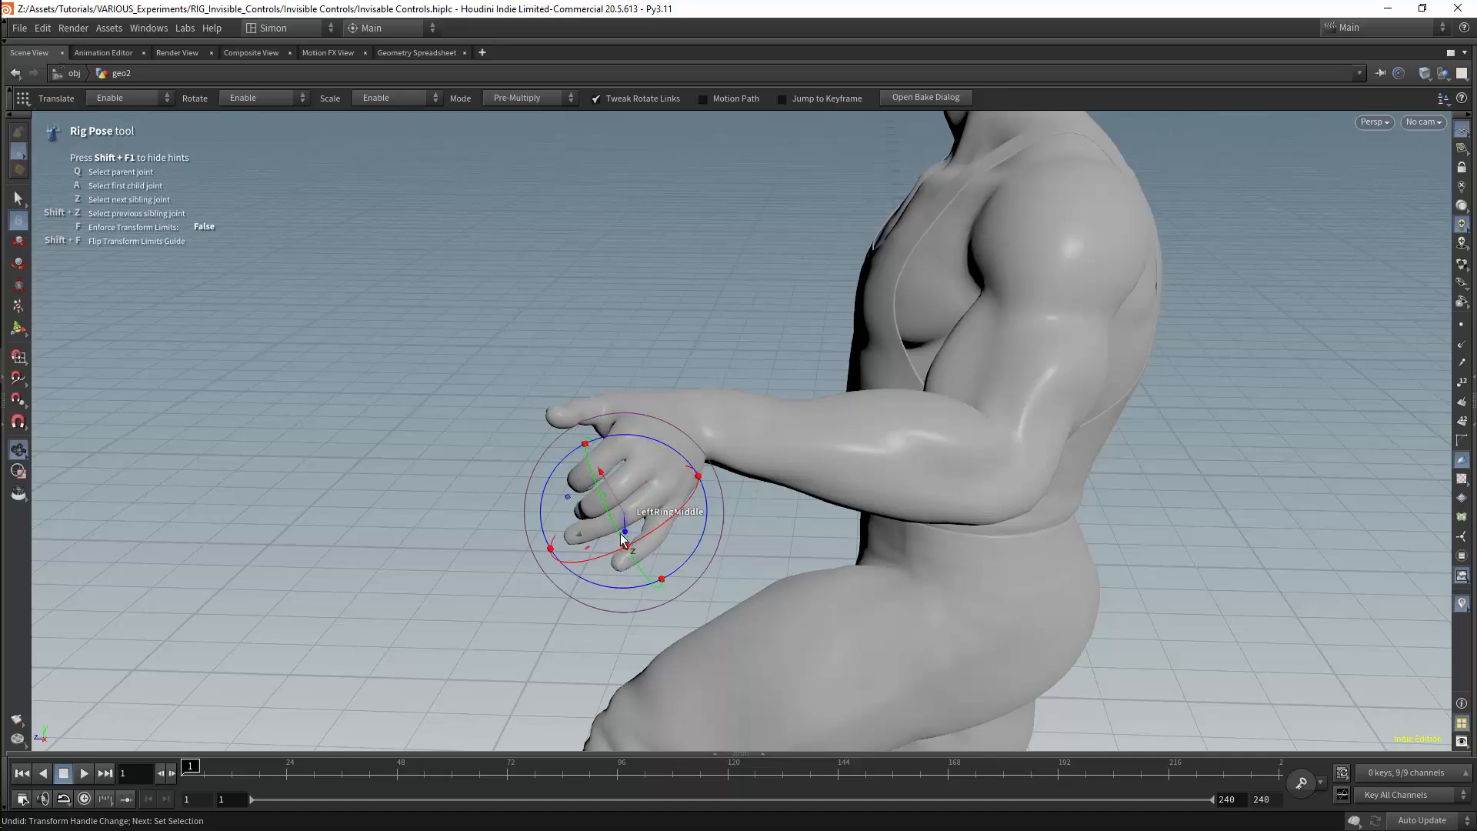
left_click(584, 532)
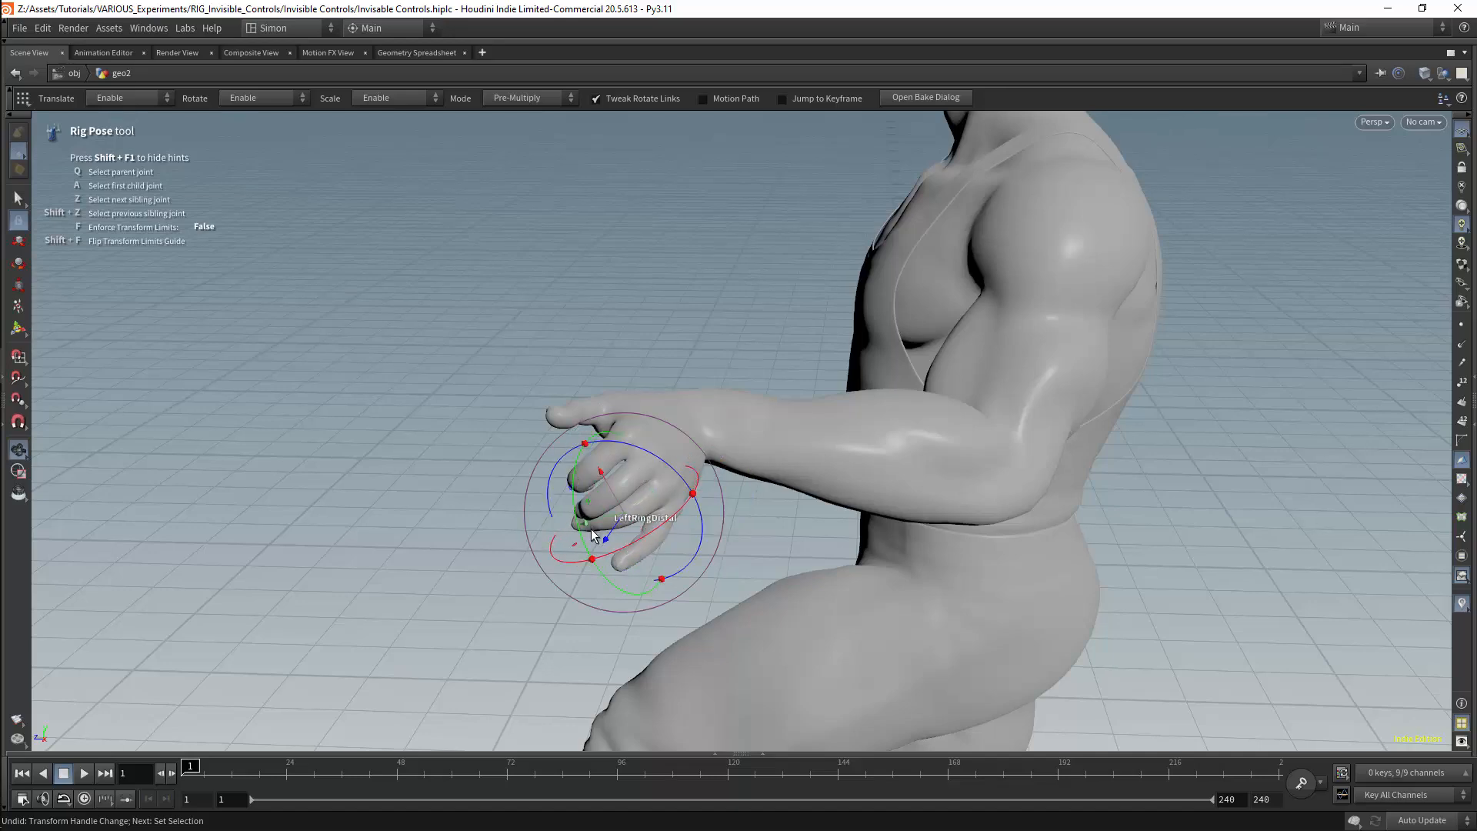
Examine the posed character's upper body and left arm from the front
left_click_drag(591, 529, 795, 405, "alt")
right_click_drag(795, 406, 643, 409, "alt")
middle_click_drag(639, 238, 662, 418, "alt")
left_click_drag(662, 419, 819, 357, "alt")
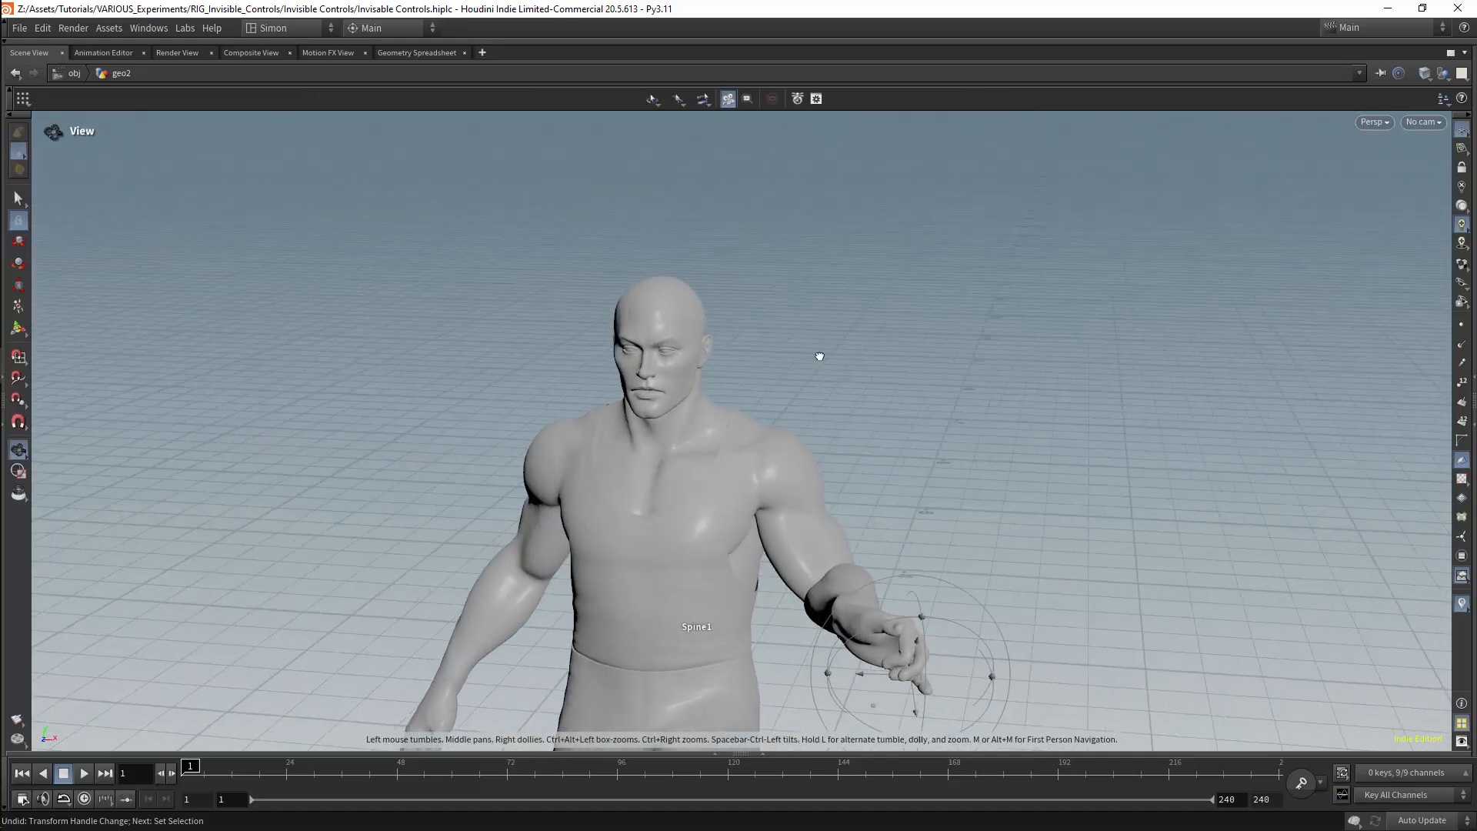
left_click(800, 517)
left_click_drag(861, 493, 855, 384)
left_click_drag(855, 384, 870, 300, "alt")
right_click_drag(870, 300, 885, 344, "alt")
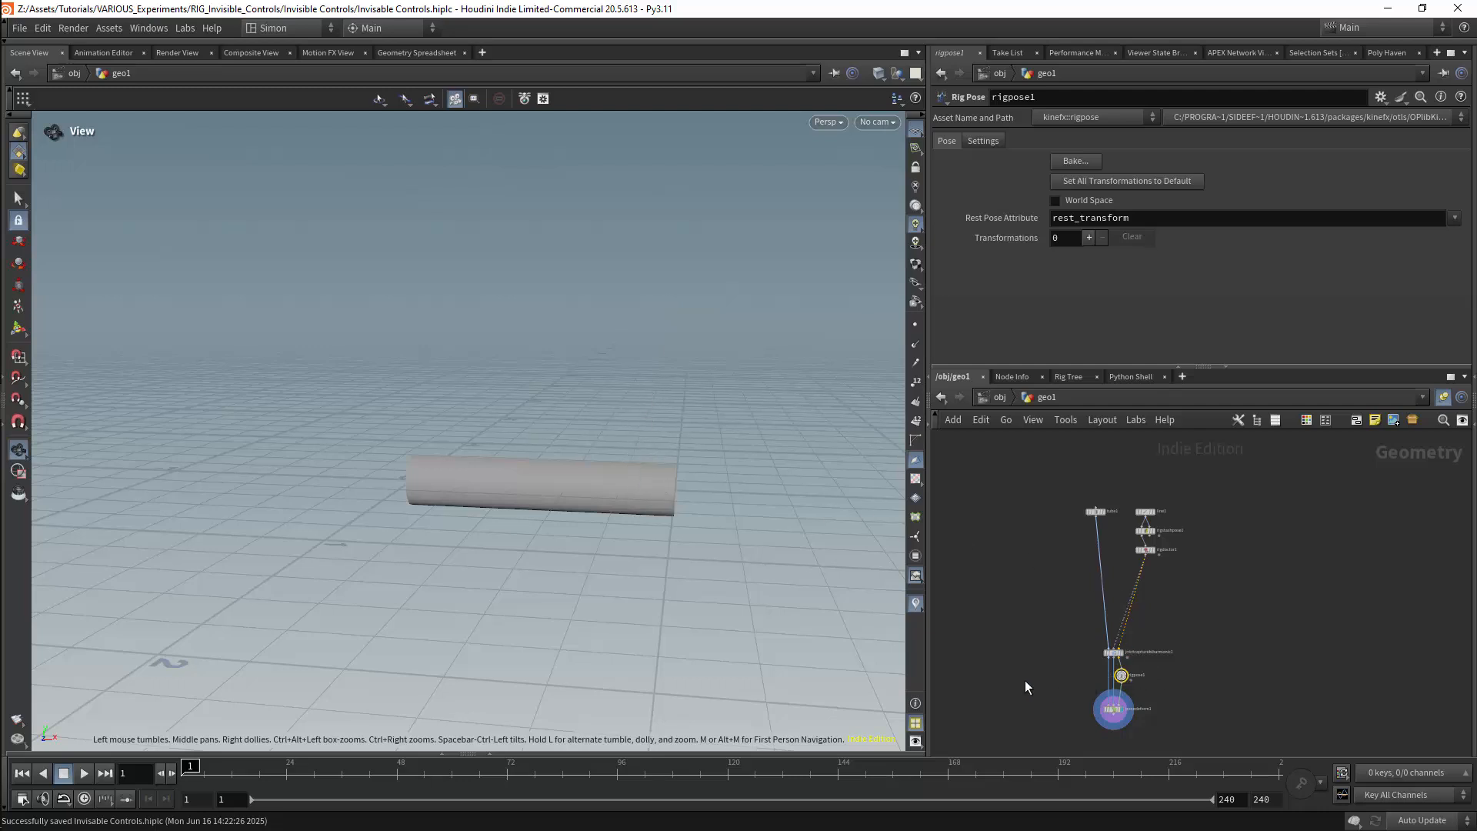
Bend the tube with Rig Pose by rotating root joint point_0 upward and middle joint point_1 to about -39.4 on Z
key("Return")
left_click(543, 486)
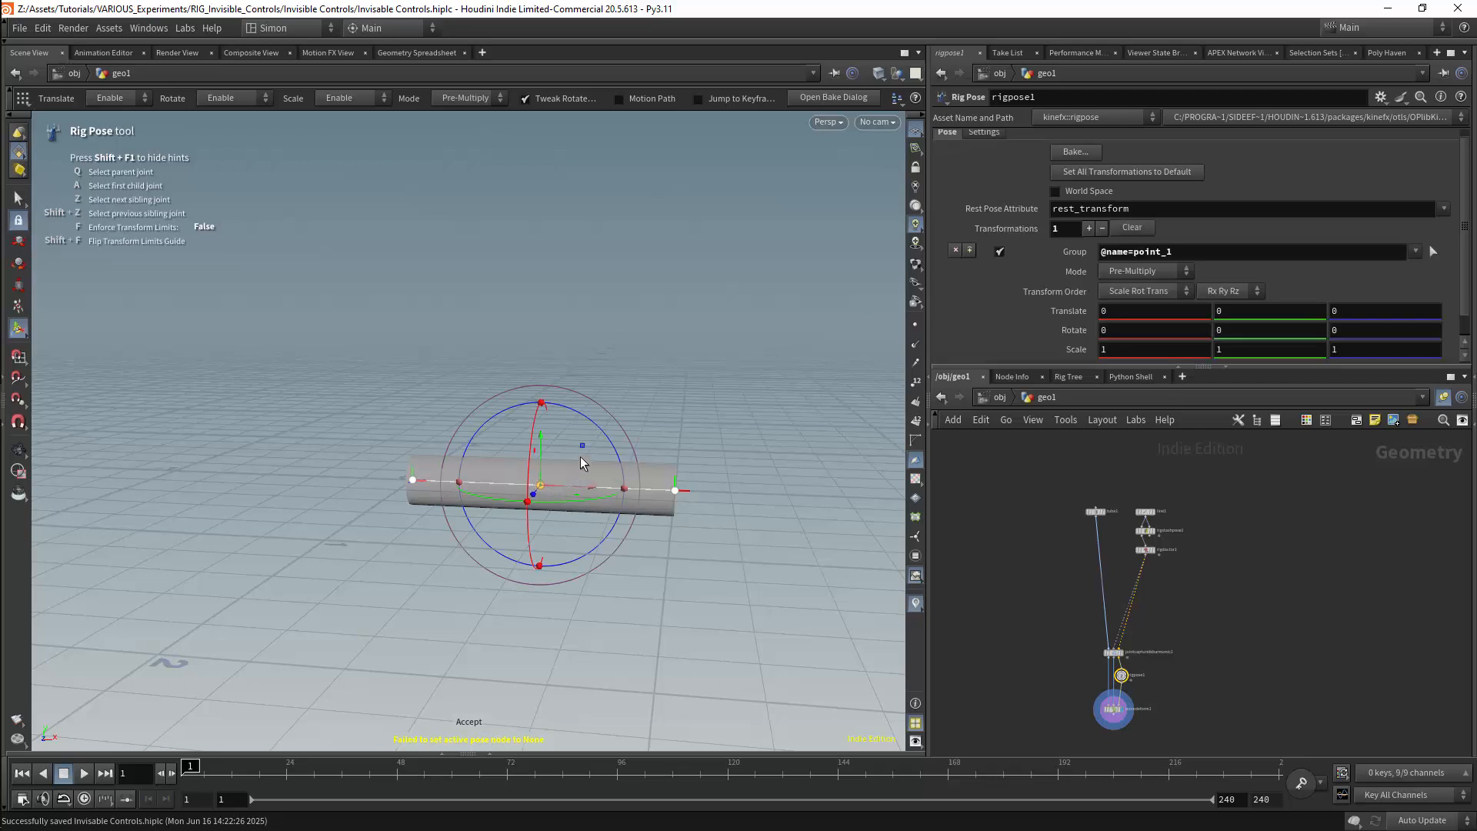
left_click_drag(600, 445, 459, 377)
left_click(413, 480)
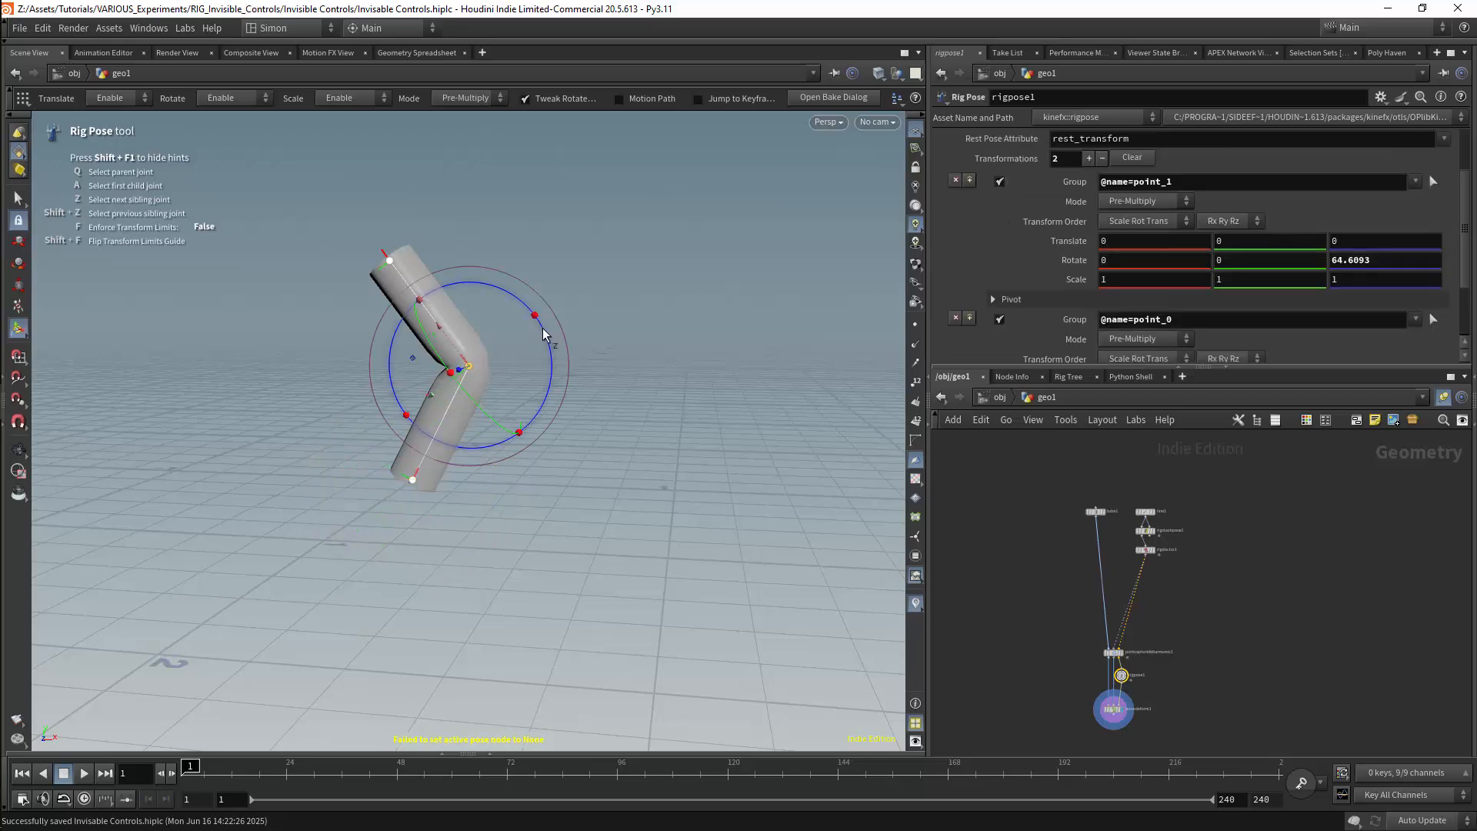
left_click_drag(548, 339, 504, 506)
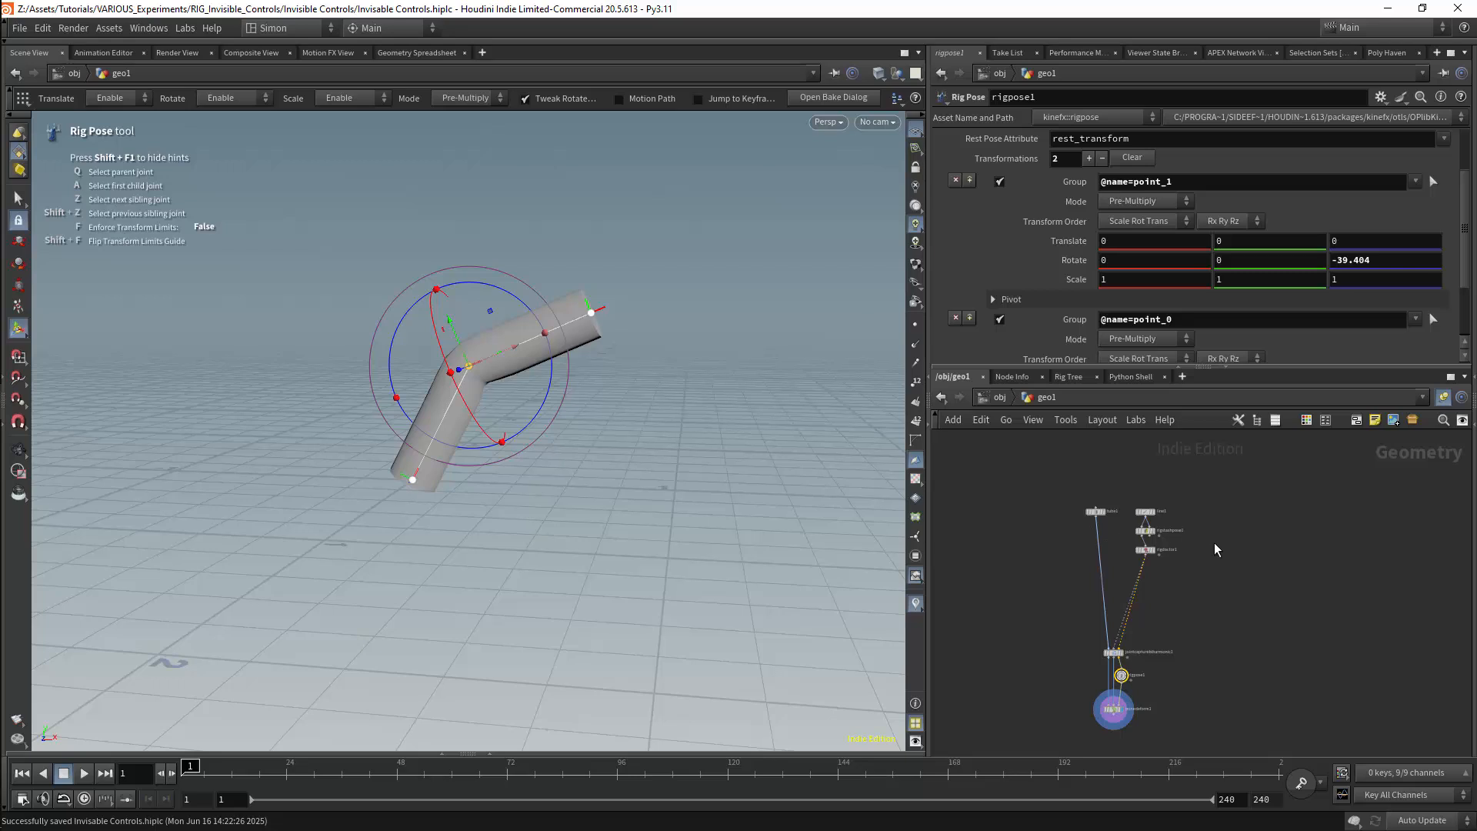
Display the tube1 node's geometry and open its Center X expression
scroll(1215, 548, "up", 5)
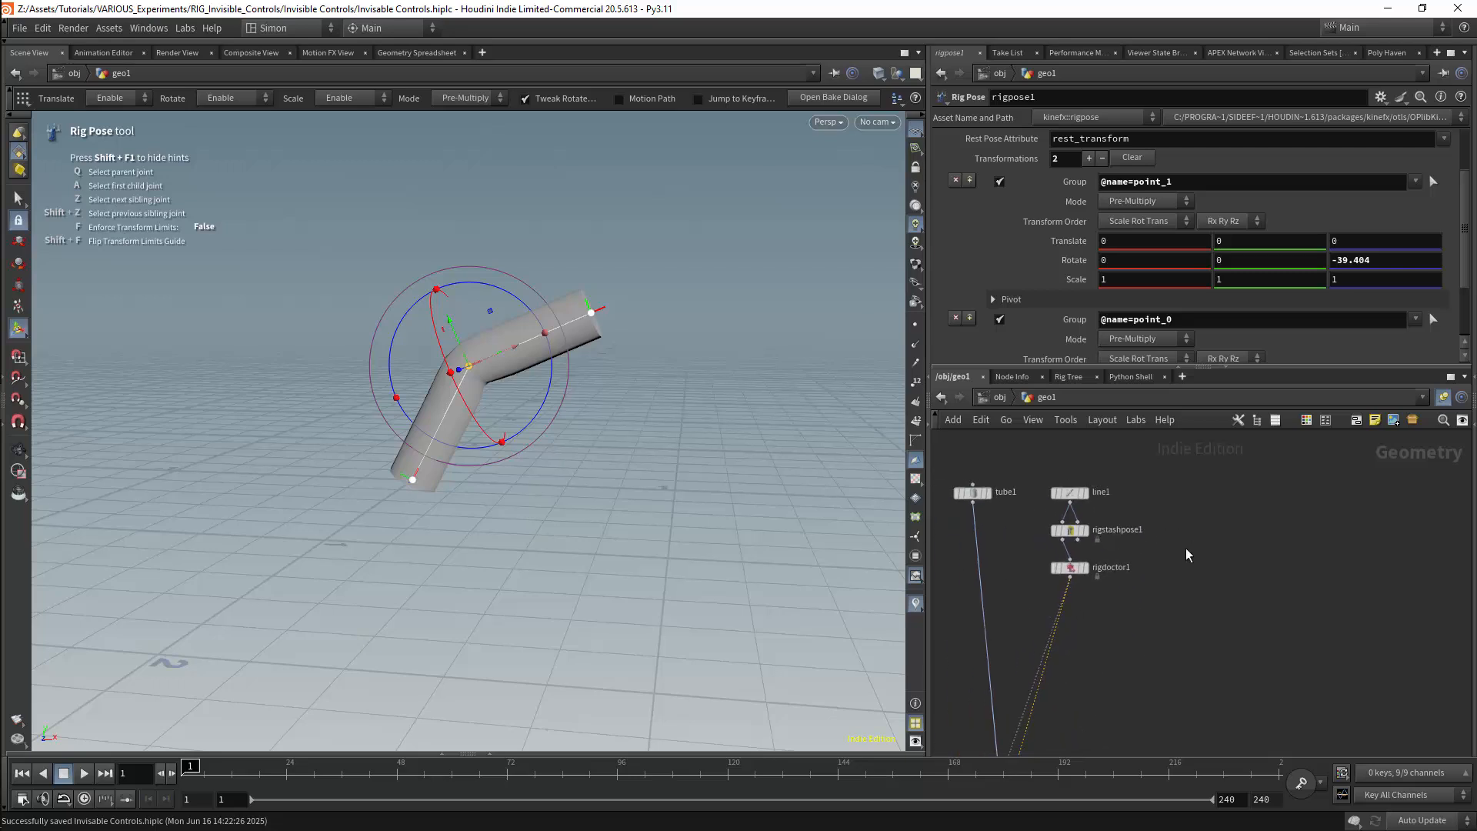
scroll(1188, 554, "down", 1)
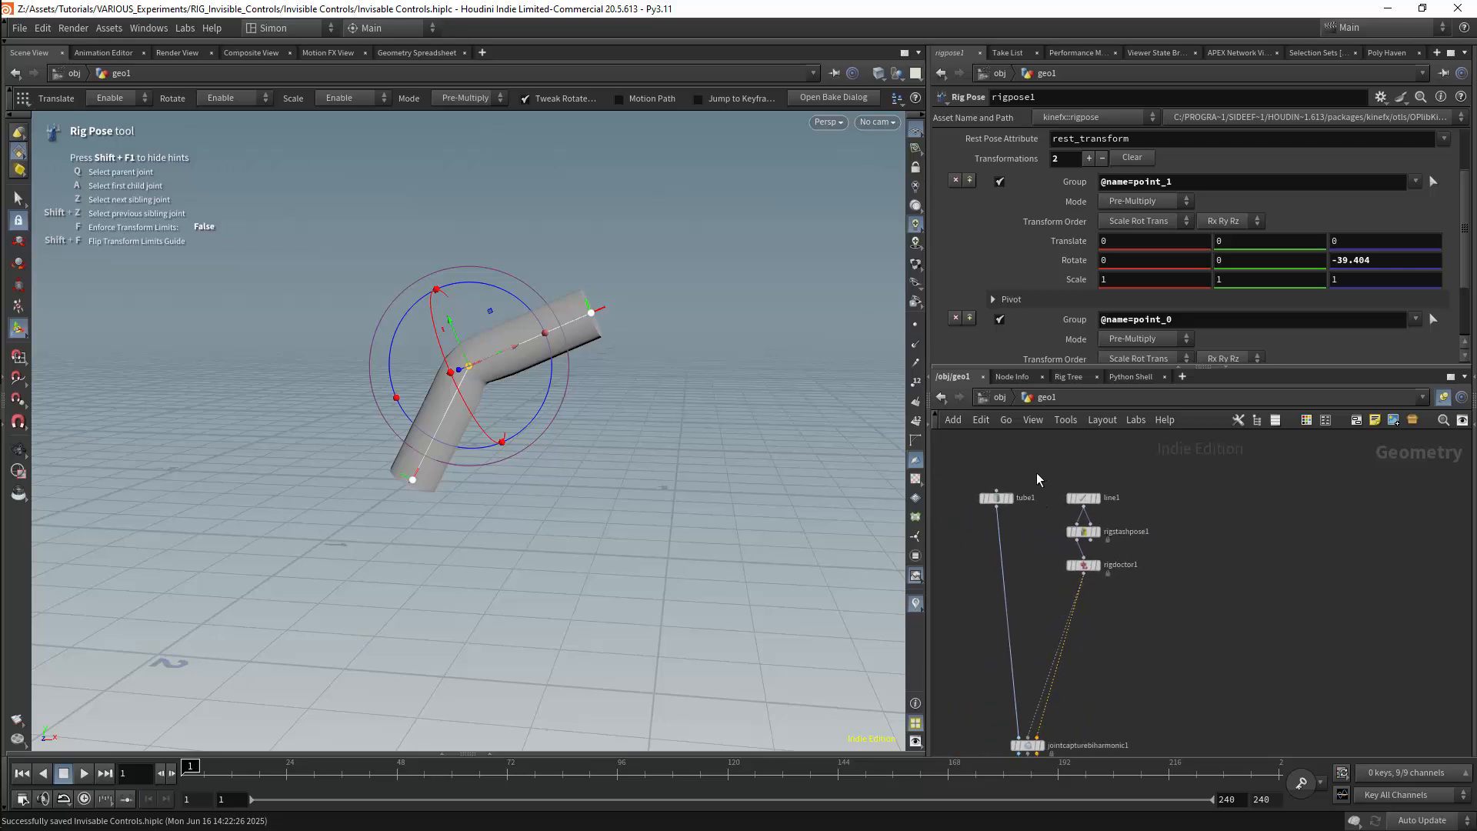
left_click(997, 498)
left_click(1013, 498)
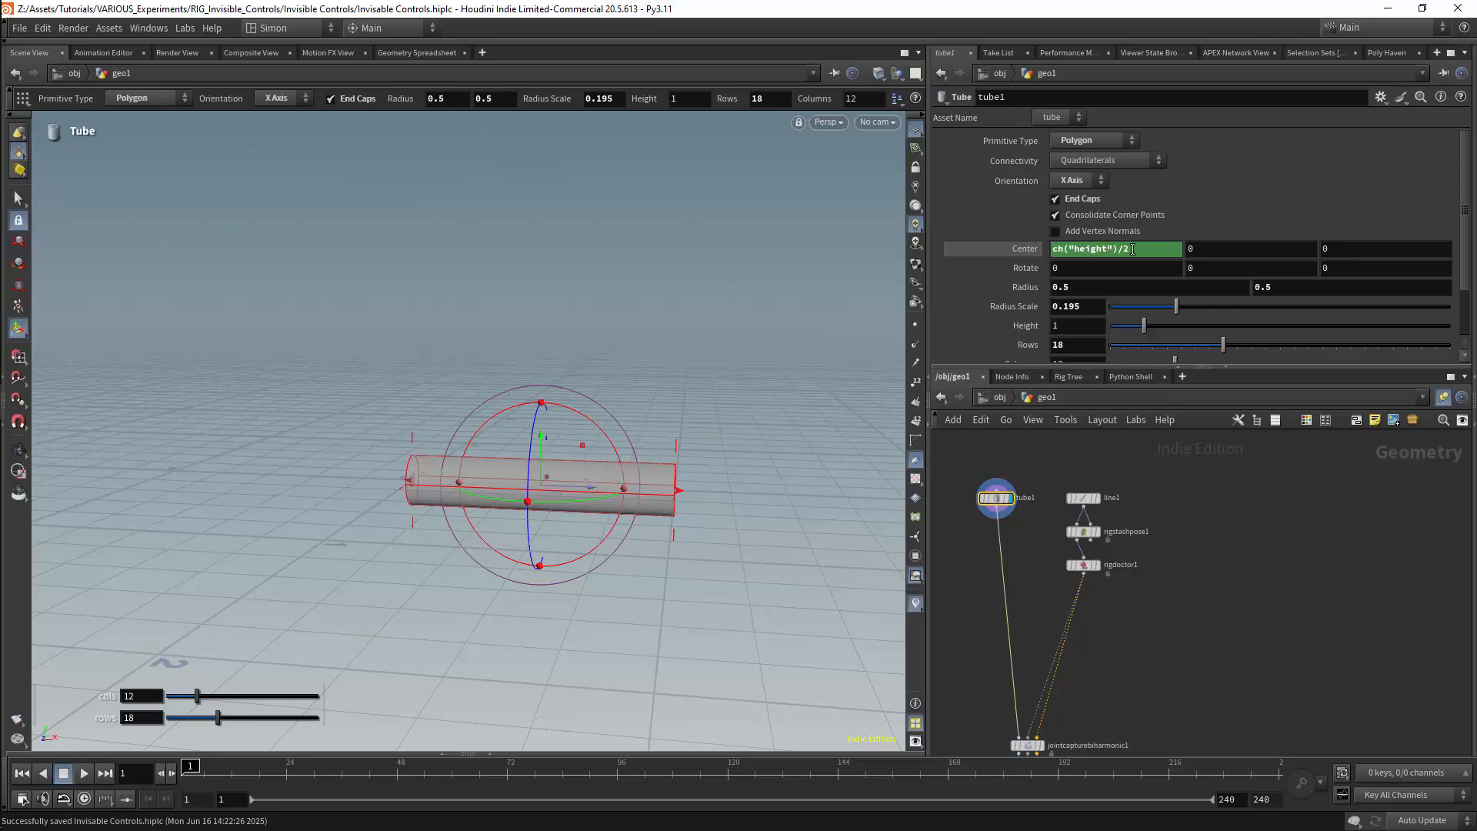
left_click(1083, 248)
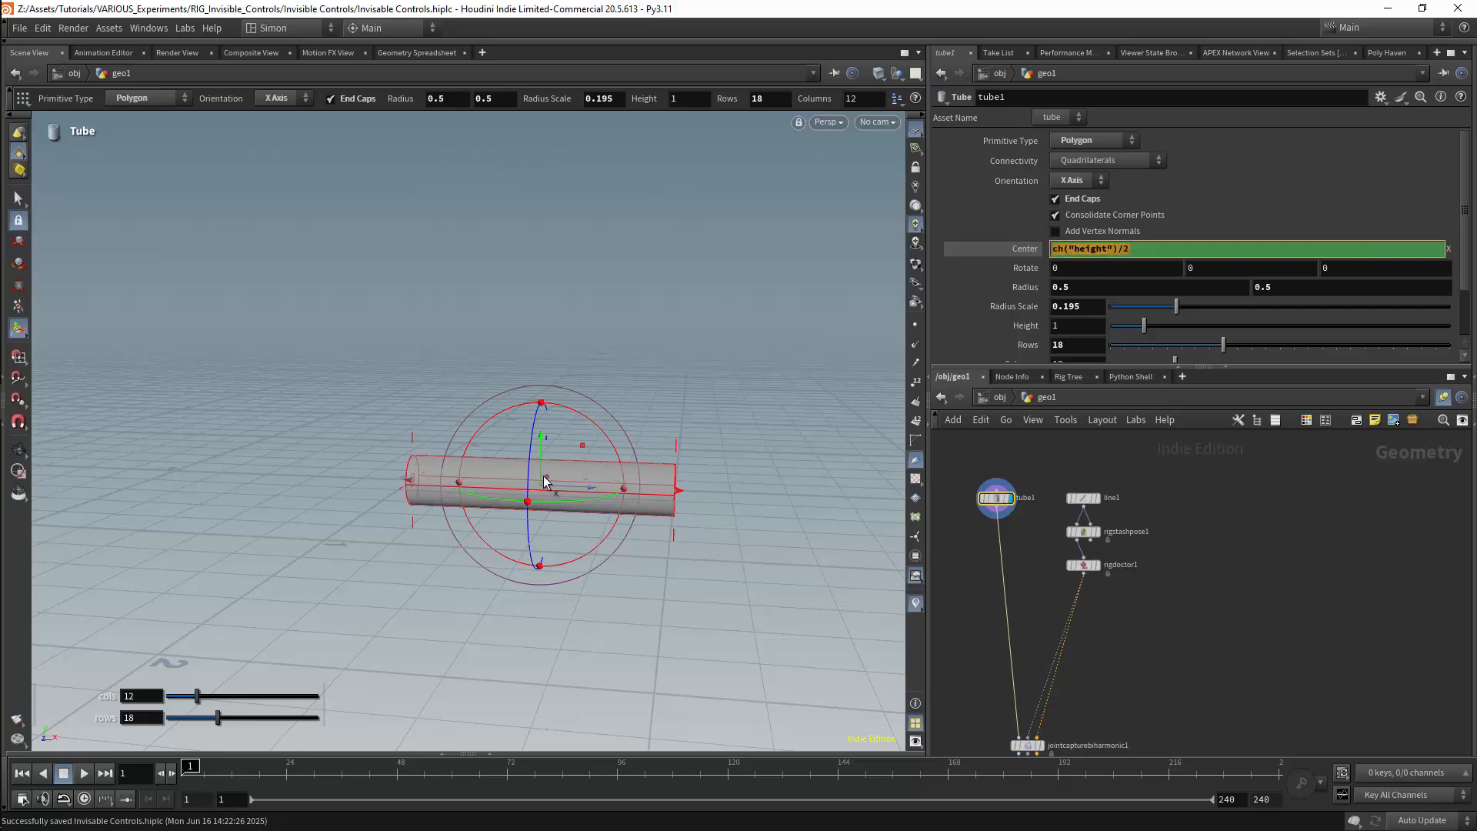
Duplicate the tube1 node twice and place both copies side by side, away from the existing rig nodes
left_click_drag(995, 500, 1191, 534, "alt")
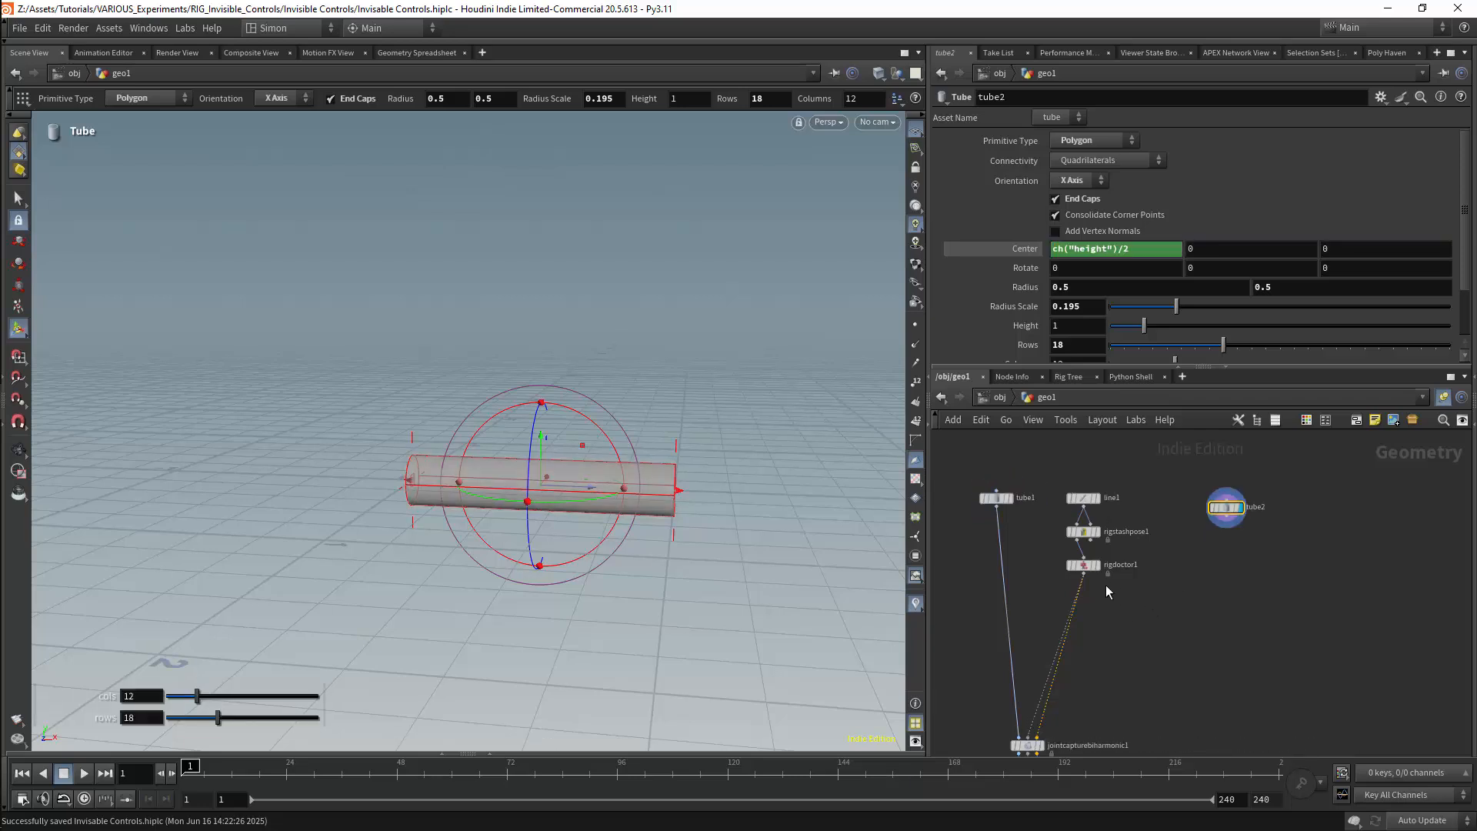
left_click_drag(1227, 507, 1291, 538, "alt")
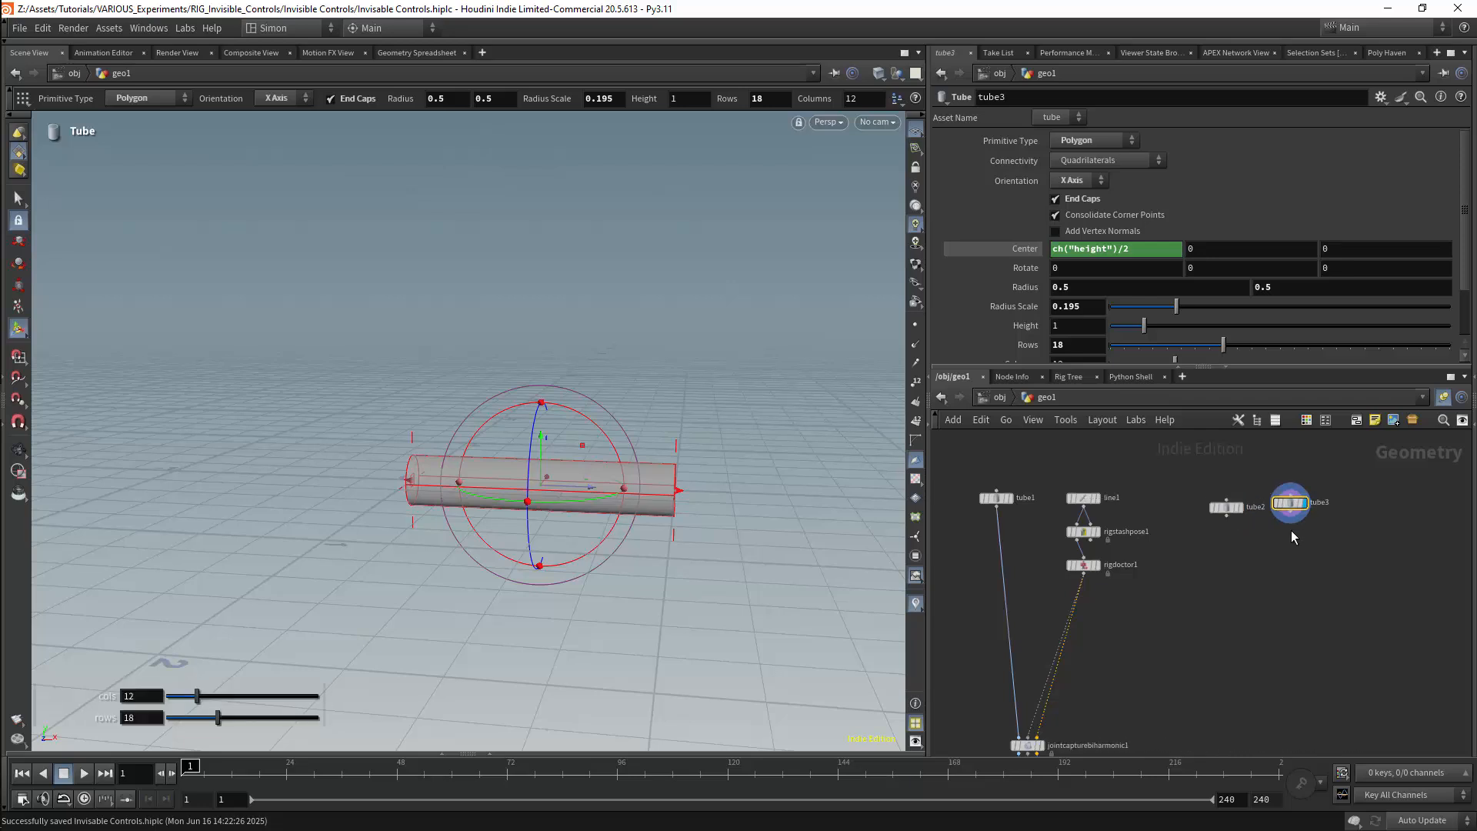
middle_click_drag(1327, 490, 1239, 504)
scroll(1239, 503, "up", 3)
left_click_drag(1186, 526, 1199, 533)
middle_click_drag(1088, 590, 1119, 574)
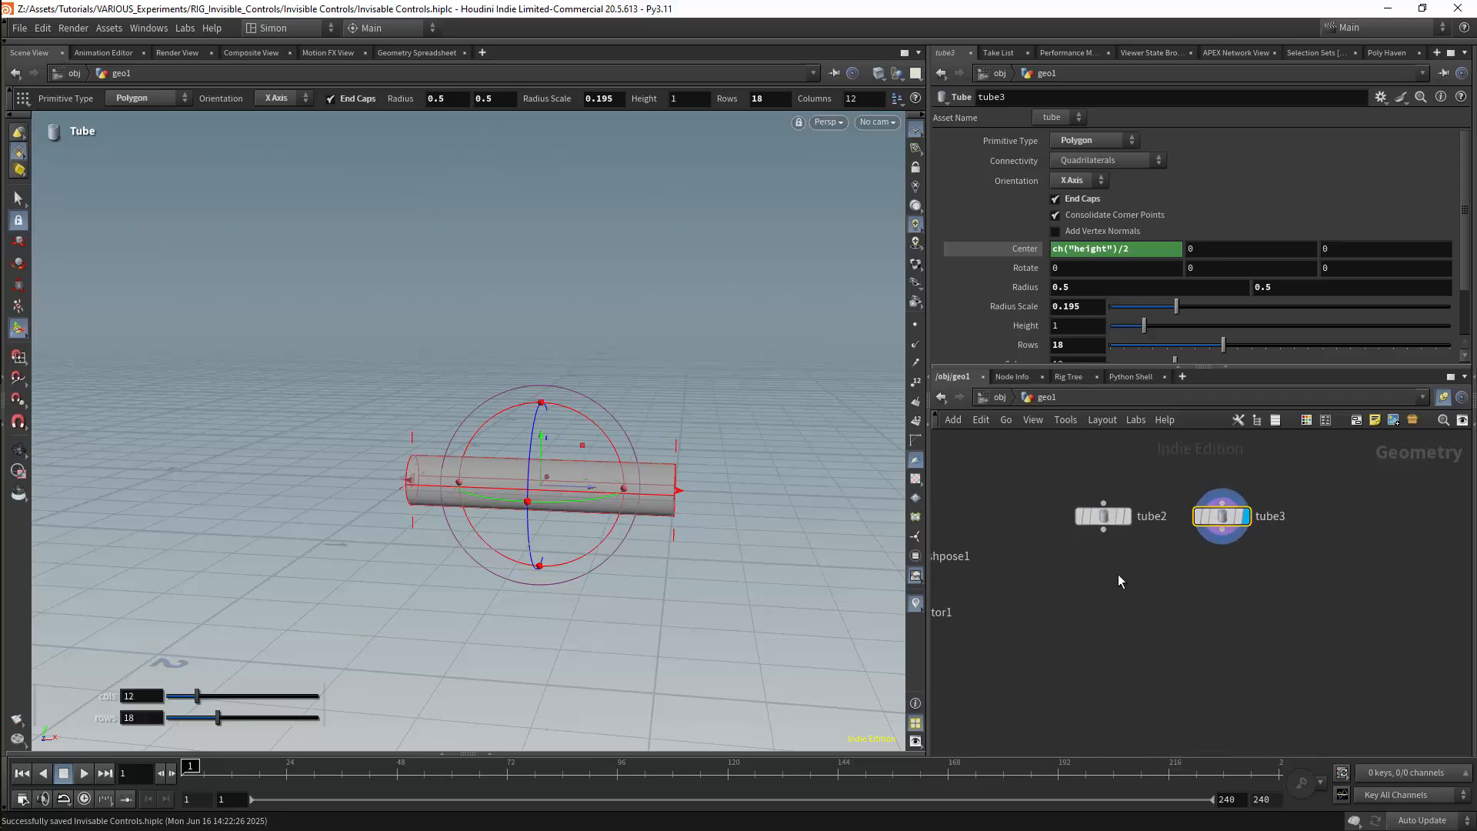
Add a Name node below tube2 and another one below tube3, each wired to its tube
key("Tab")
mouse_move(1060, 548)
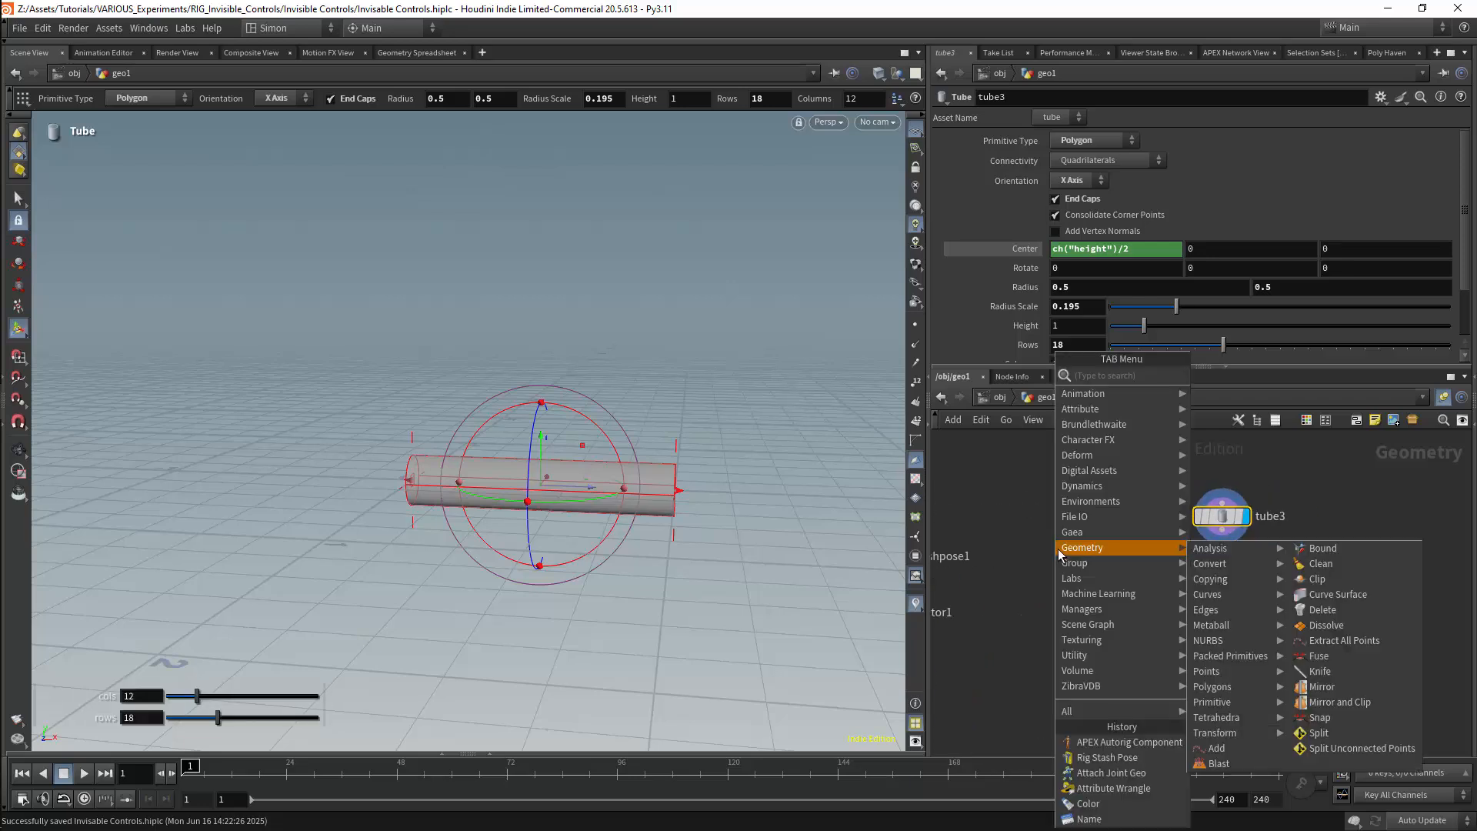
type("nae")
key("BackSpace")
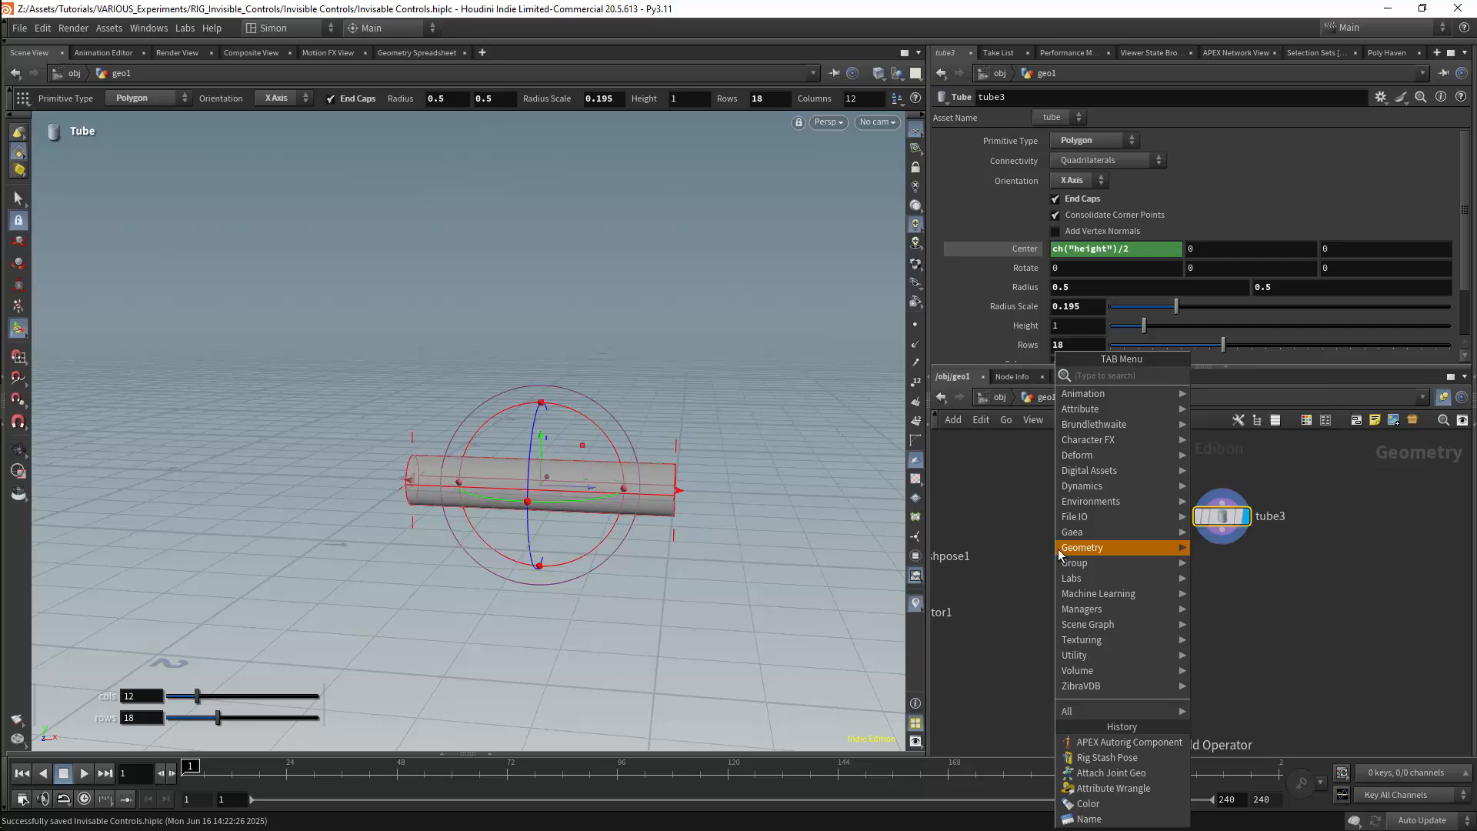
type("me")
key("Return")
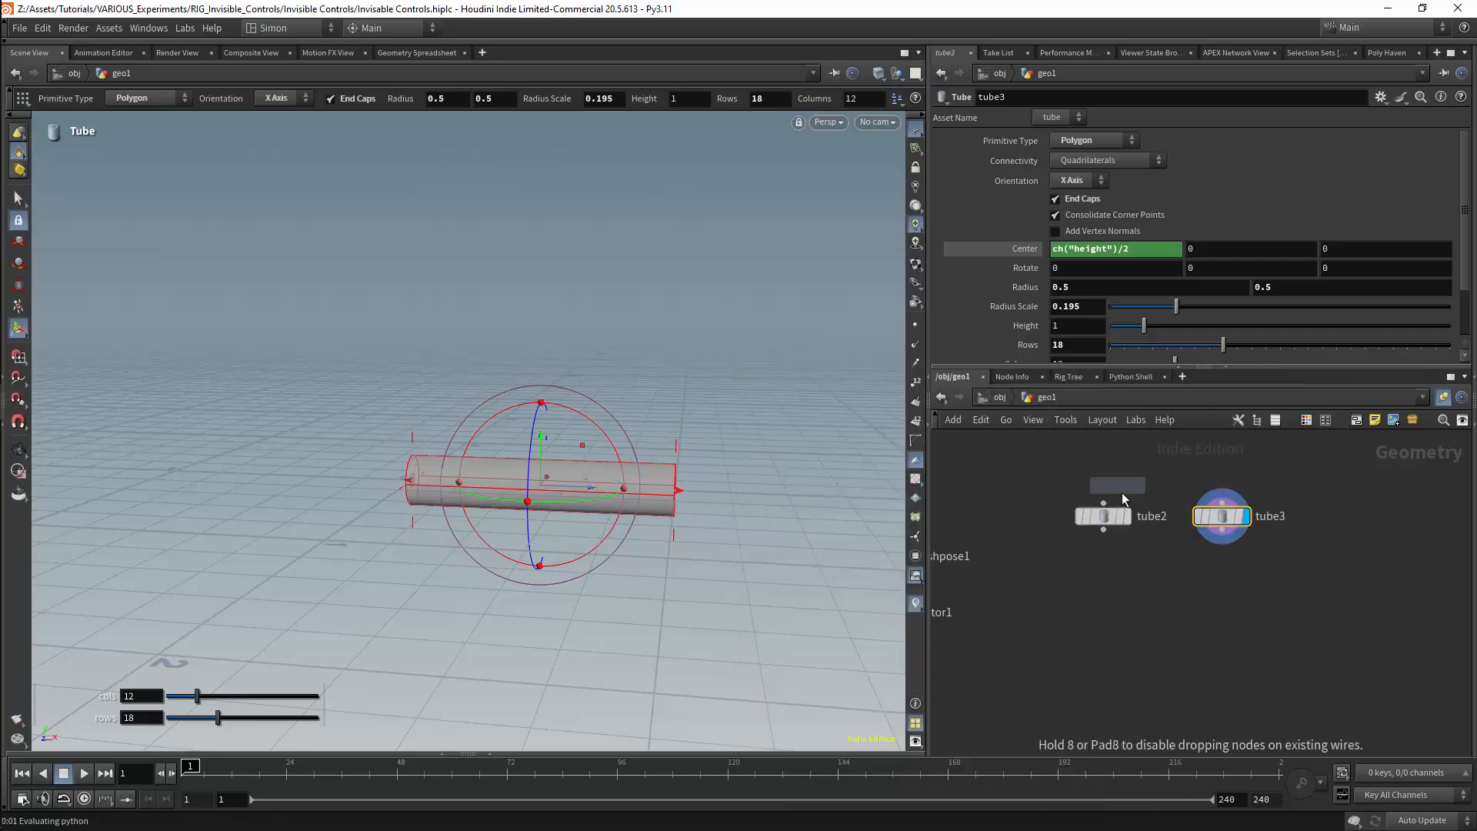
left_click(1109, 570)
left_click_drag(1109, 571, 1218, 571, "alt")
Set the name attribute to Tube1 in the Name node under tube2 and to Tube2 in the one under tube3
left_click(1100, 571)
left_click(1131, 259)
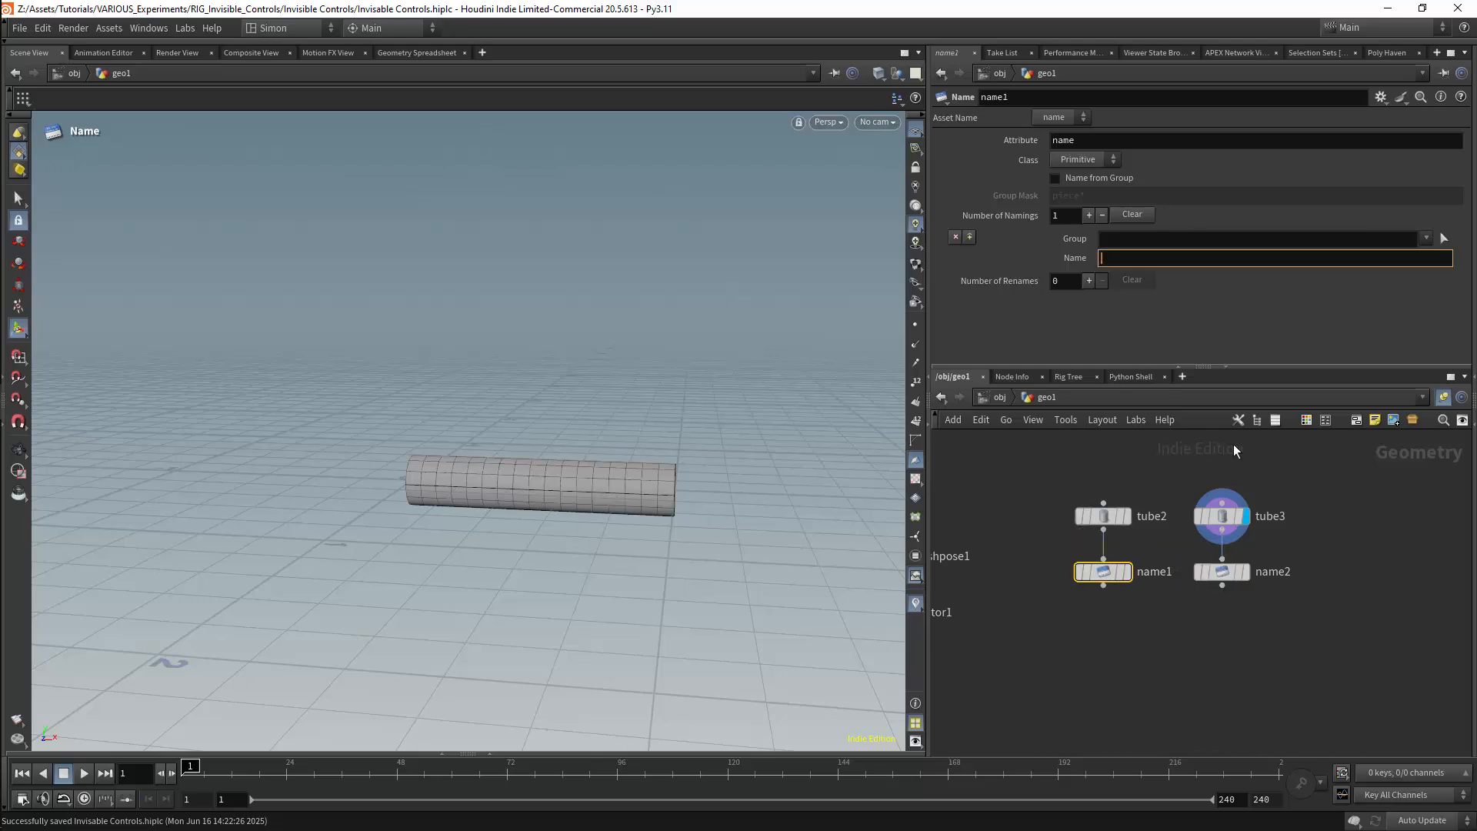
type("Tube1")
left_click(1232, 578)
left_click(1125, 258)
type("Tube2")
key("Return")
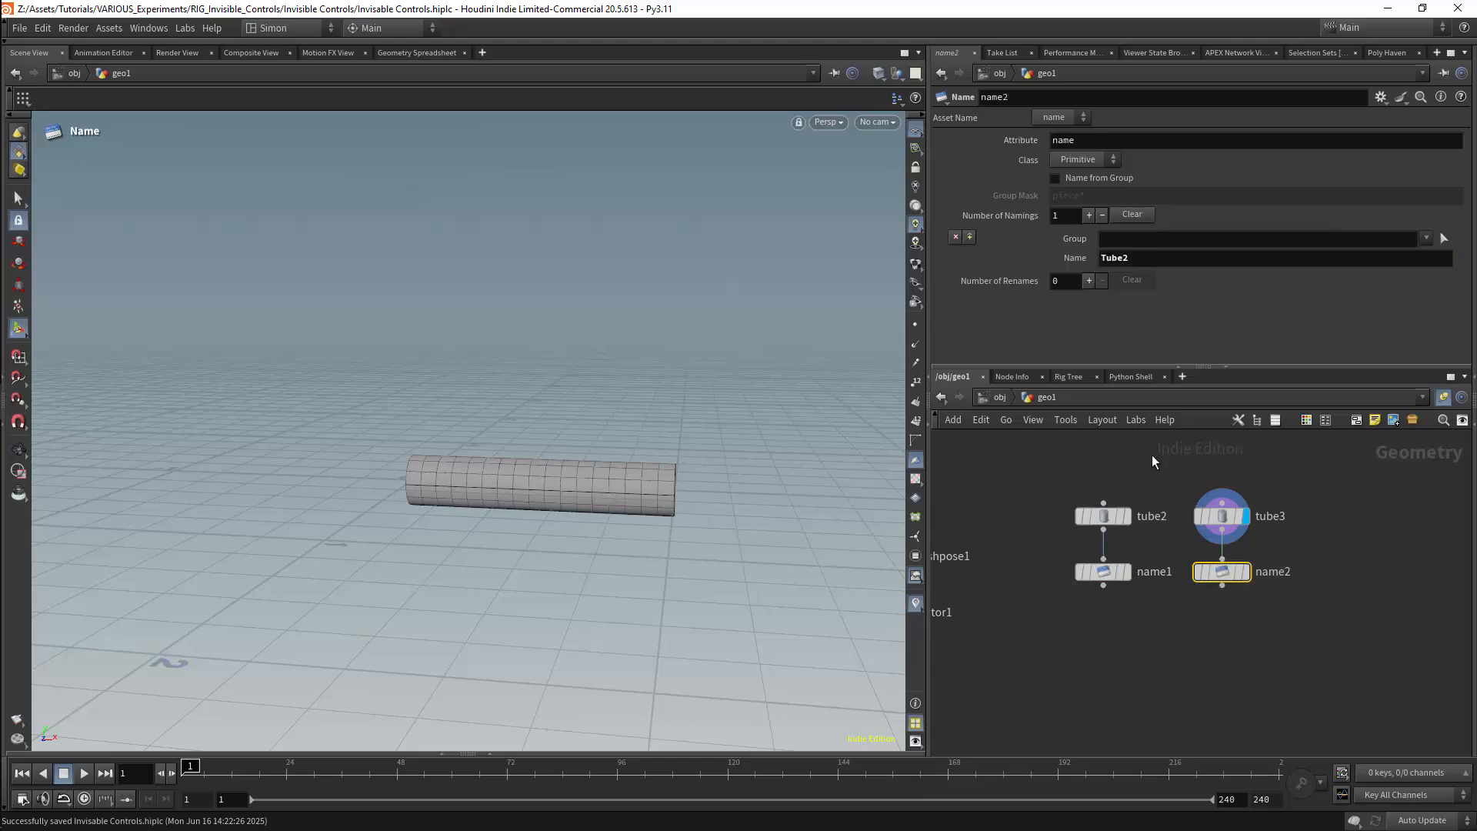
Add a Color node below name1 and set its colour to a muted red
key("Tab")
type("col")
left_click(1247, 375)
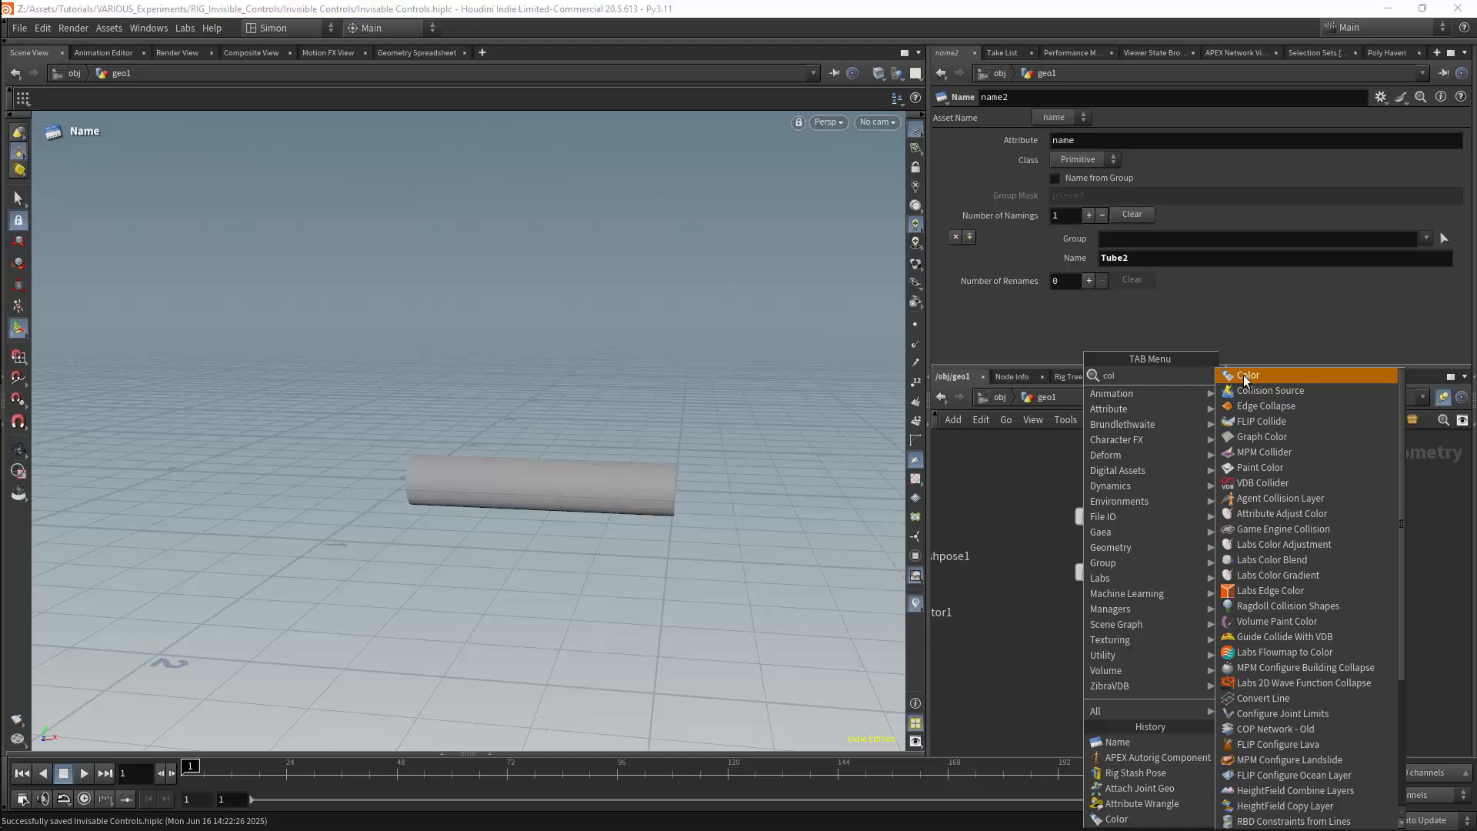
left_click(1104, 606)
left_click(1128, 628)
left_click(1071, 239)
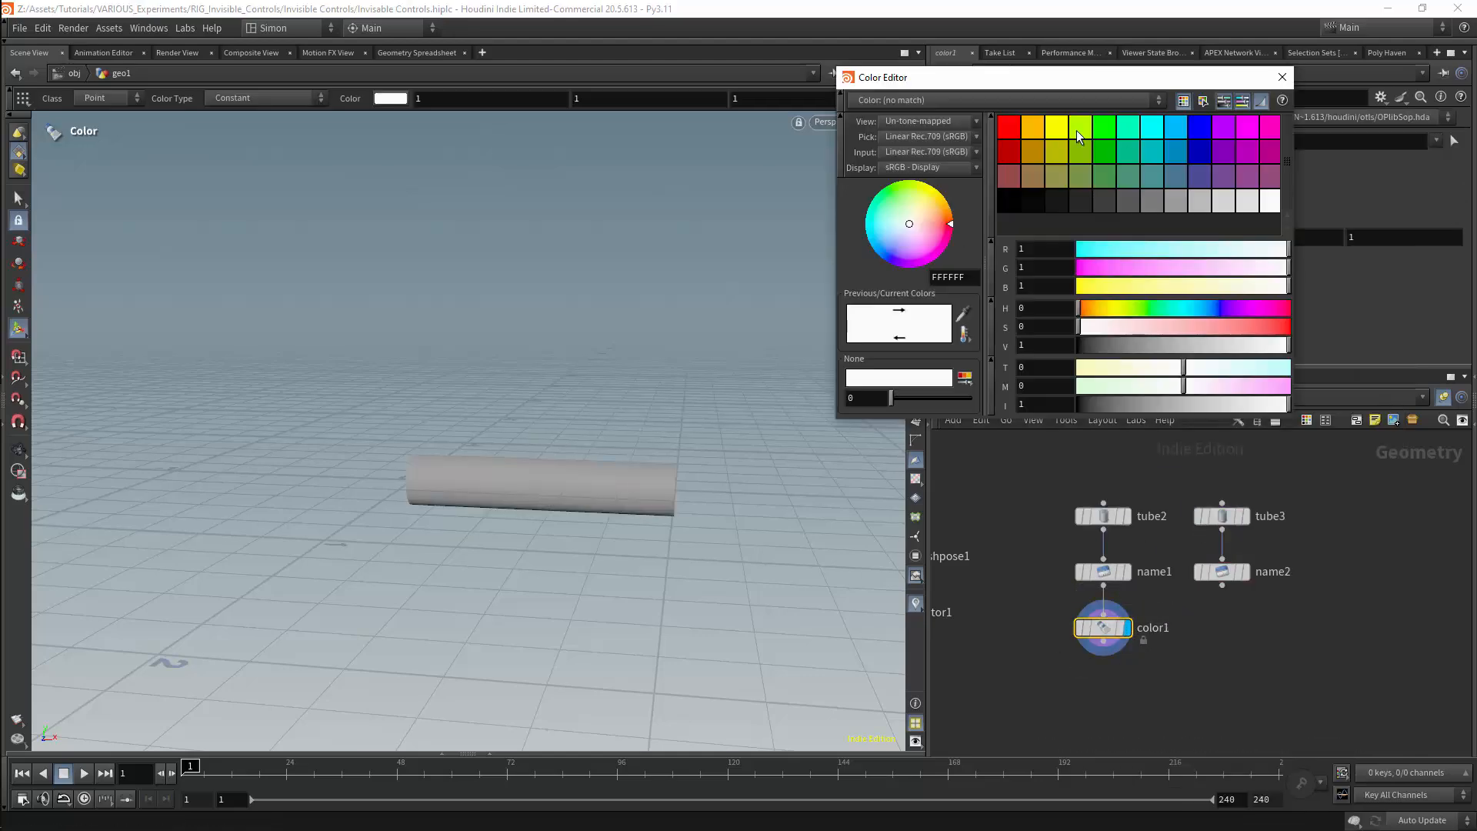
left_click(1009, 180)
left_click(1286, 76)
Duplicate the Color node below name2 and set the copy's colour to turquoise green (0, 1, 0.5)
left_click_drag(1142, 629, 1222, 614, "alt")
left_click(1072, 238)
left_click(1128, 127)
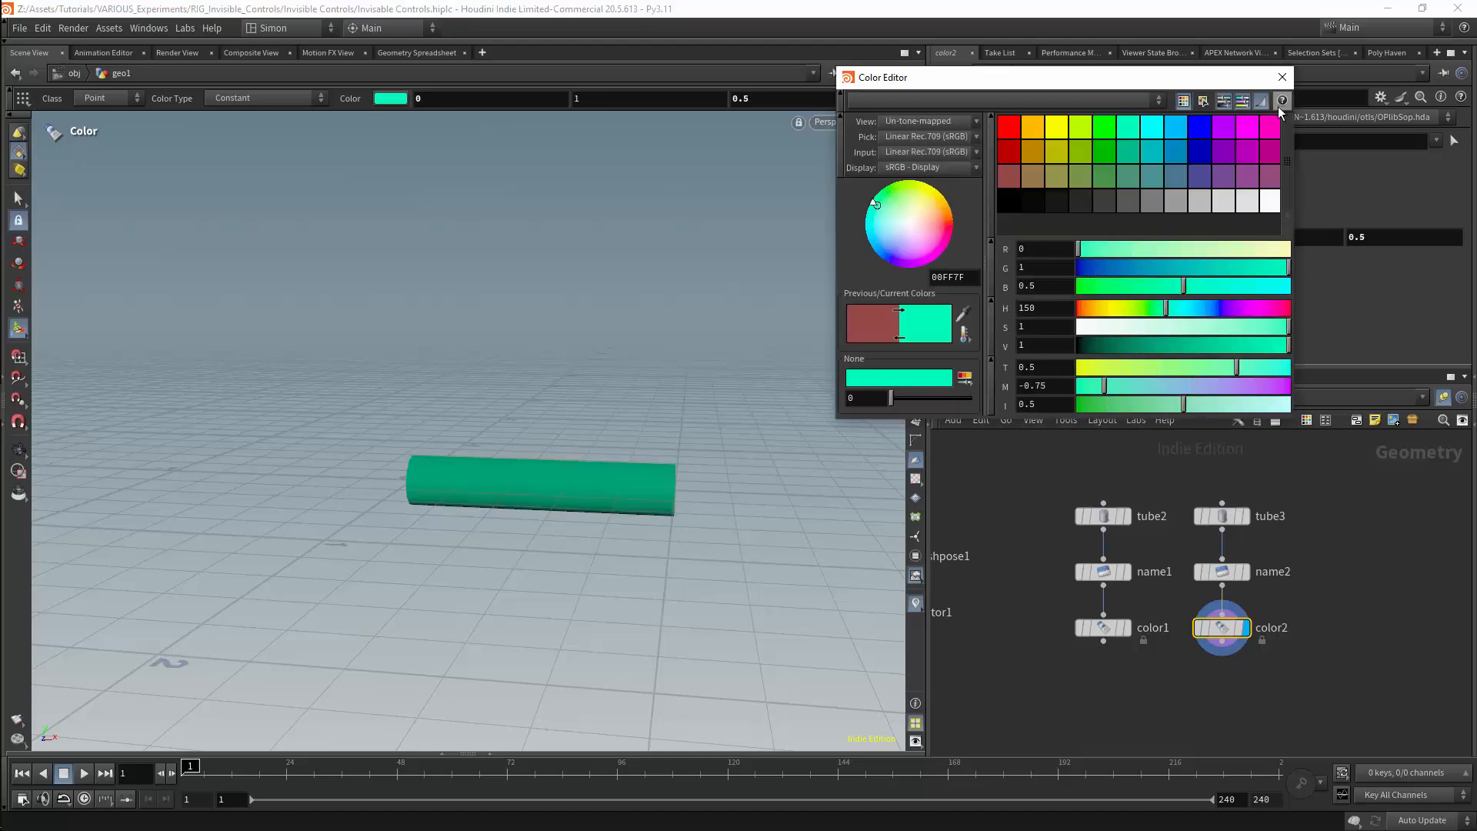
left_click(1283, 77)
Set the tube2 node's height to 0.5
left_click(1103, 516)
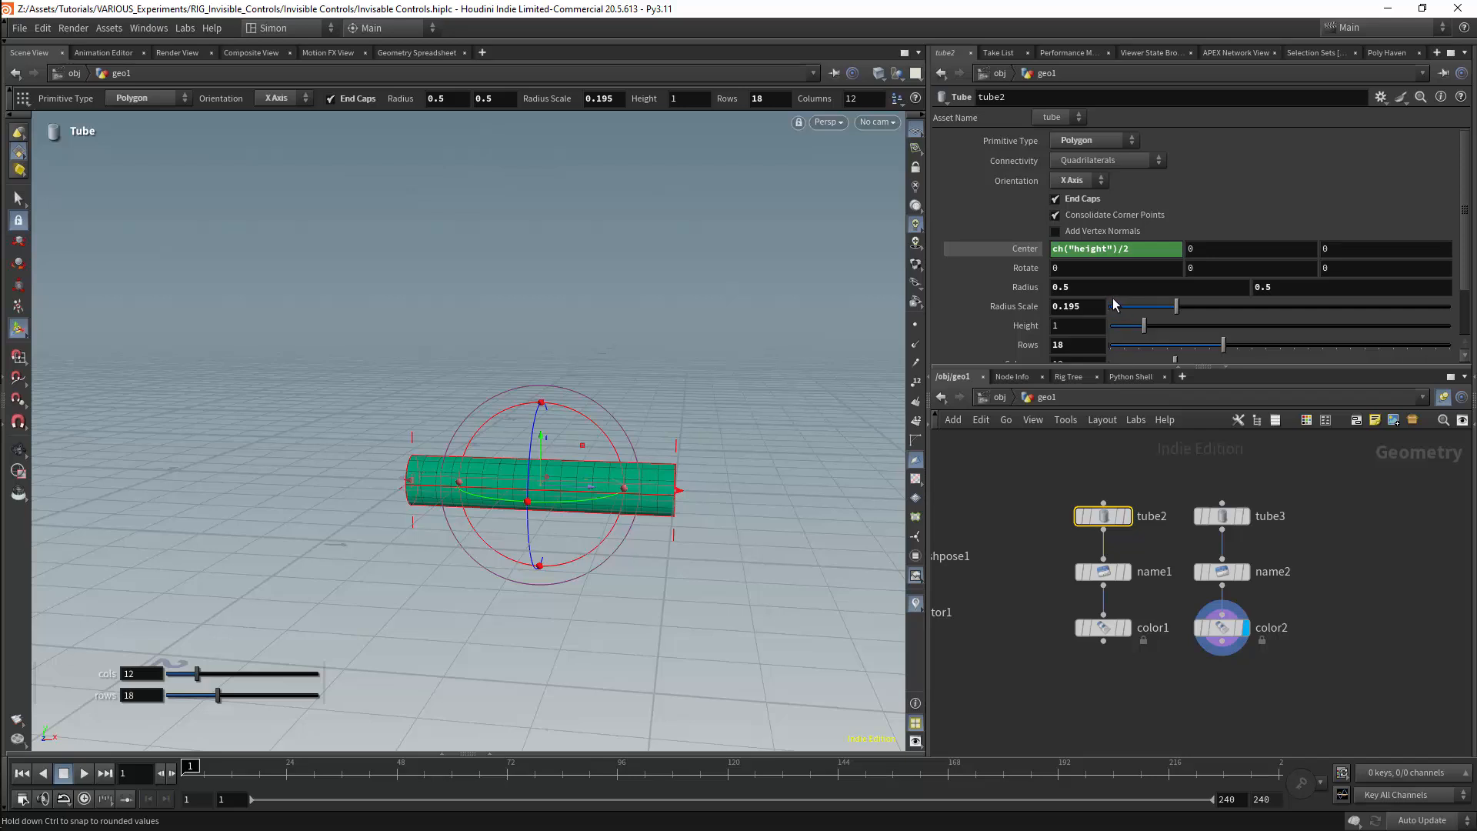
left_click(1085, 329)
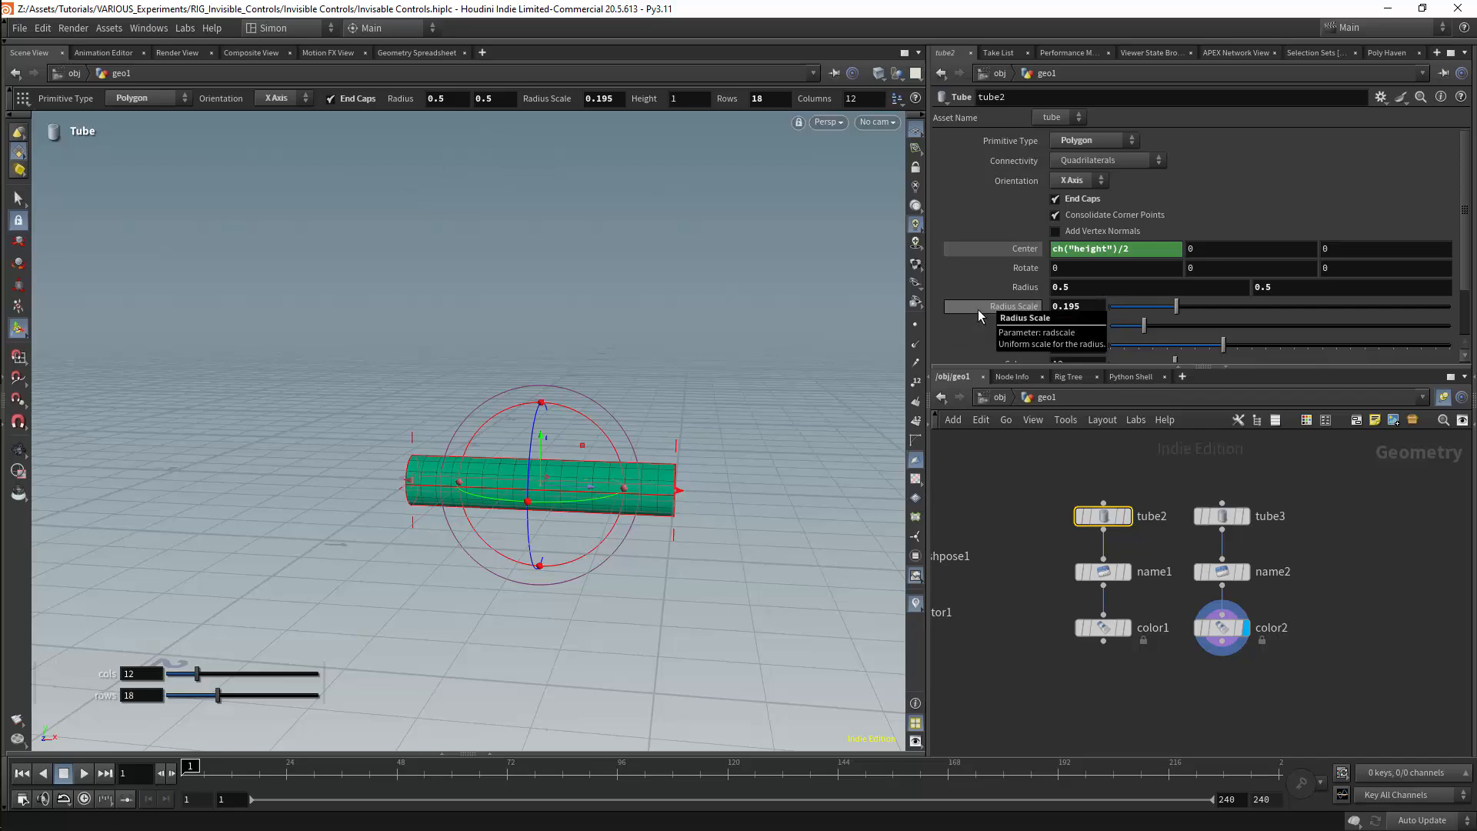
type(".5")
key("Return")
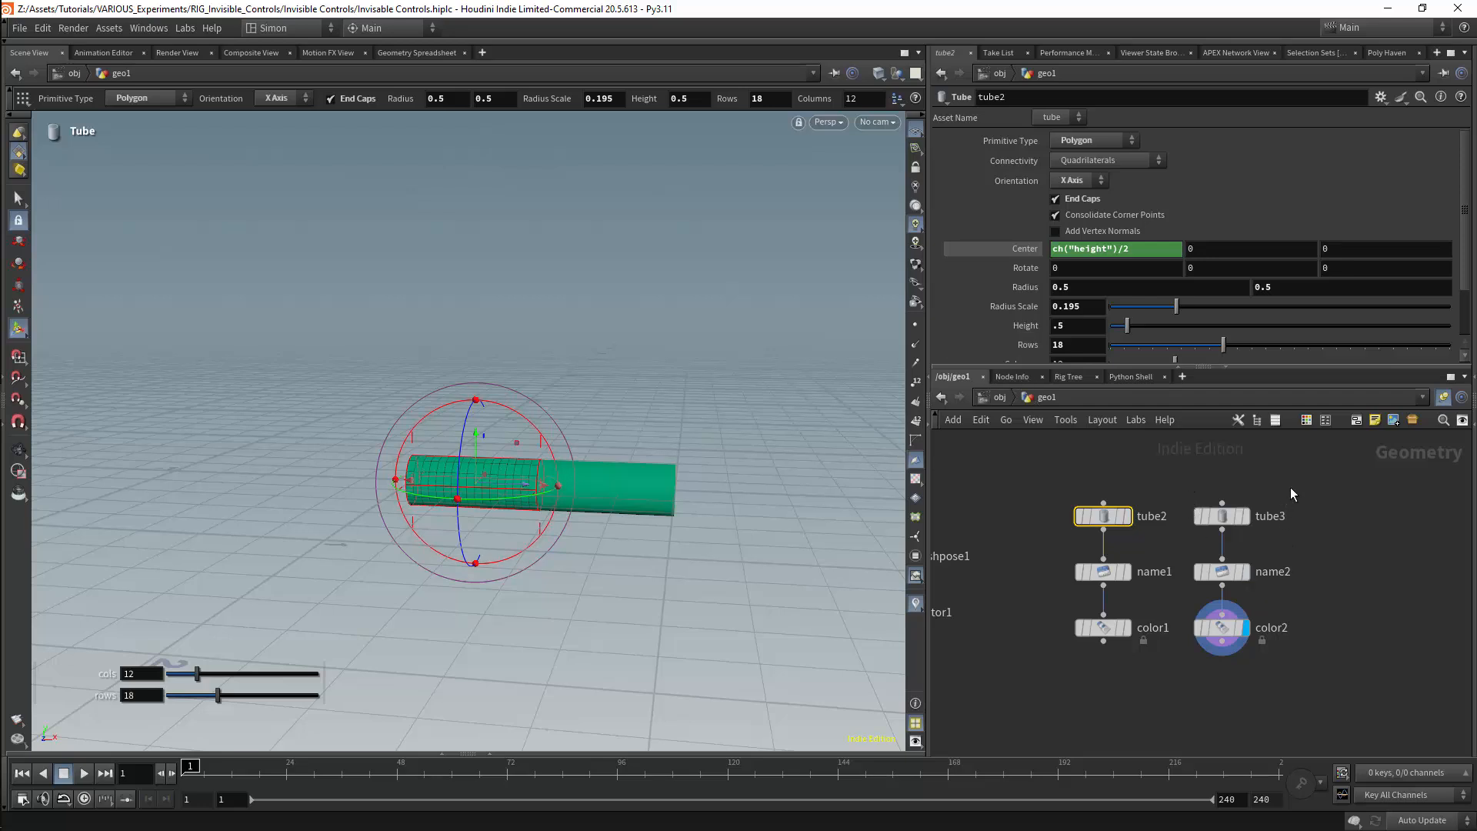
Change tube3's Center X expression to ch("height")/2 + ch("height") and set its height to 0.5
left_click(1222, 516)
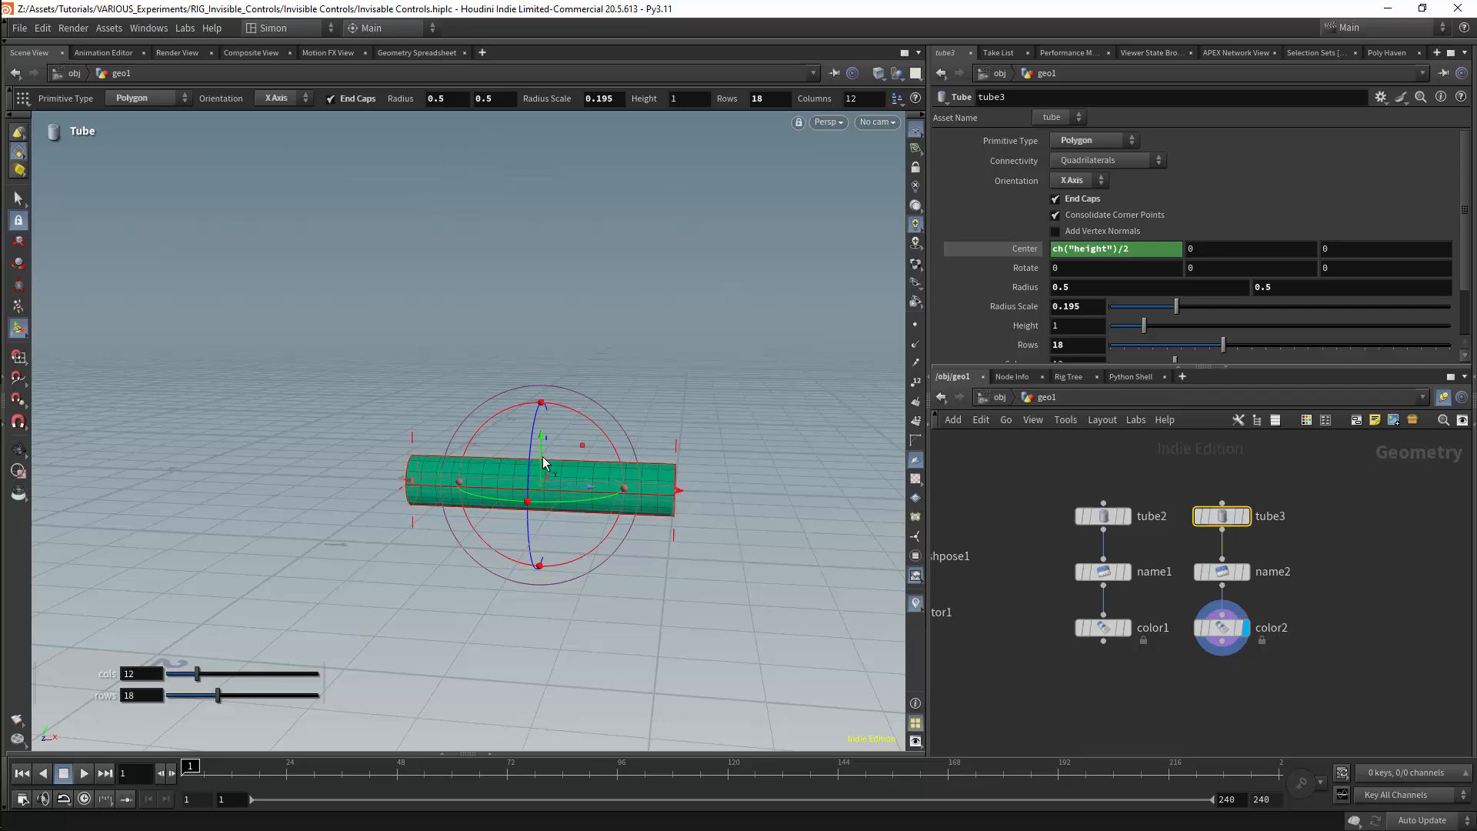
left_click_drag(1119, 249, 1052, 252)
key("ctrl+c")
left_click(1137, 253)
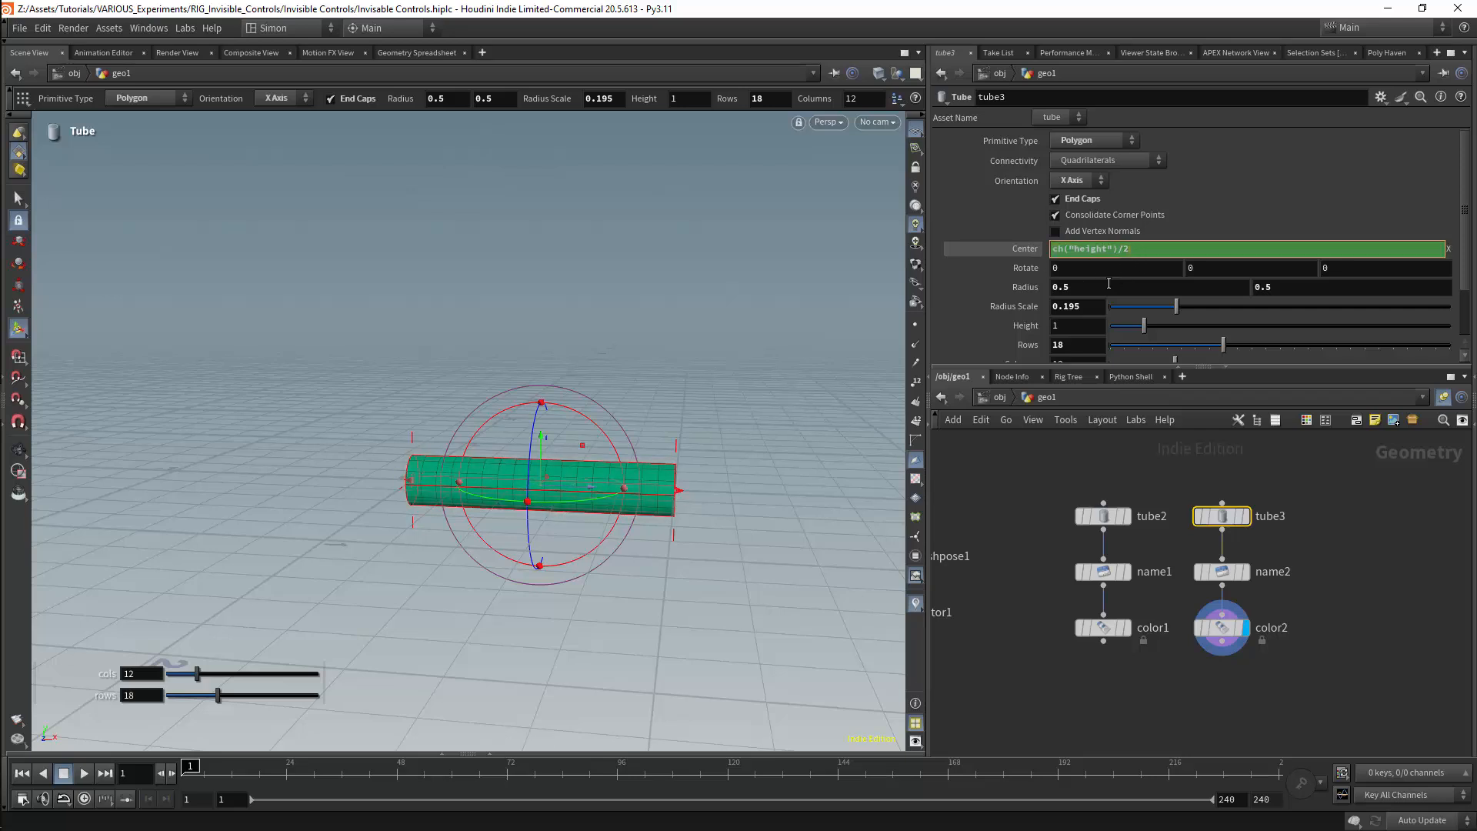
type("+")
key("ctrl+v")
key("Return")
double_click(1076, 334)
type(".5")
key("Return")
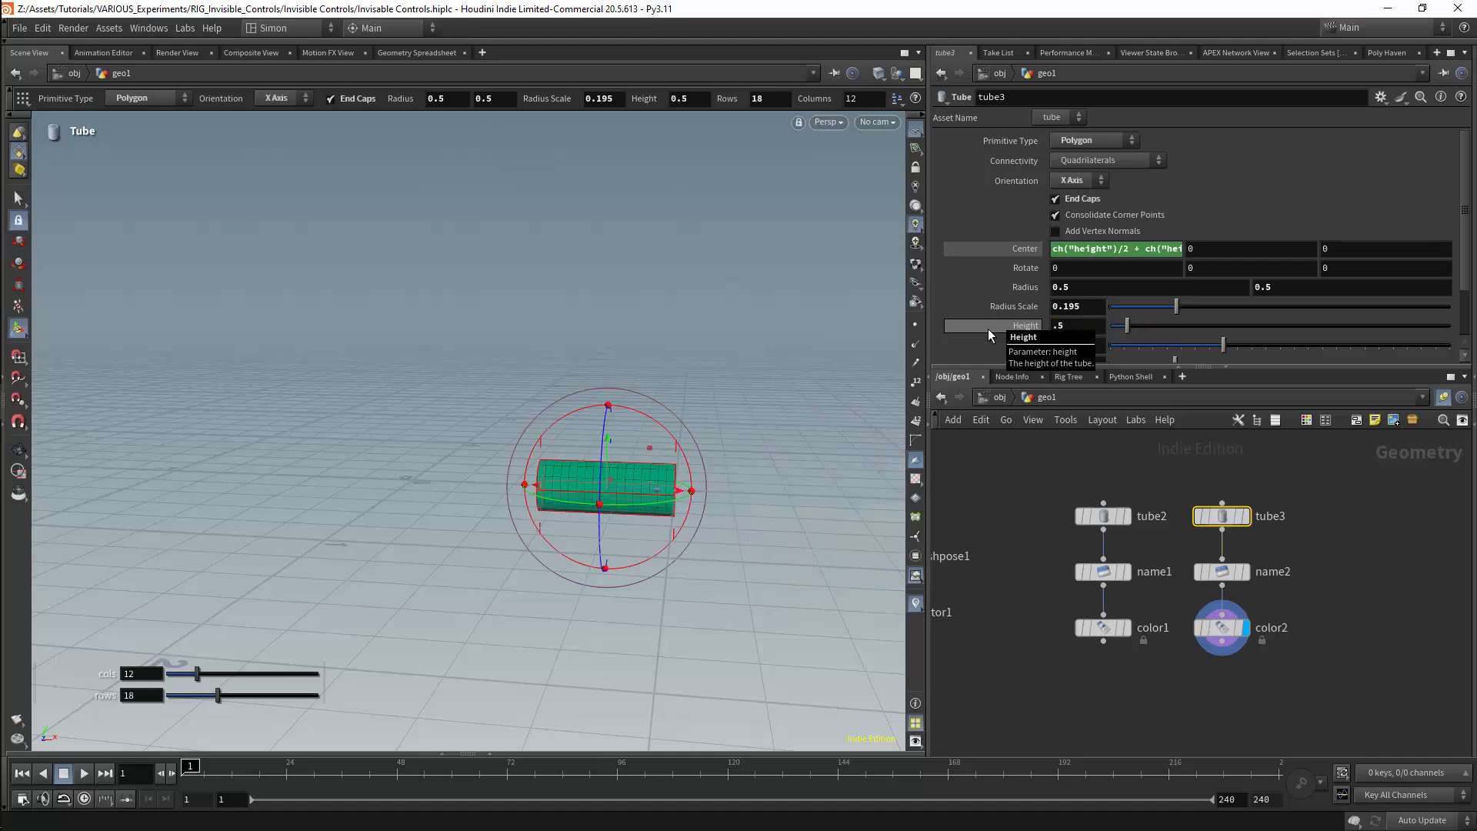
Merge the color1 and color2 branches and display the merged two-colour tube
left_click_drag(1112, 630, 1162, 684)
left_click_drag(528, 389, 731, 531)
key("Return")
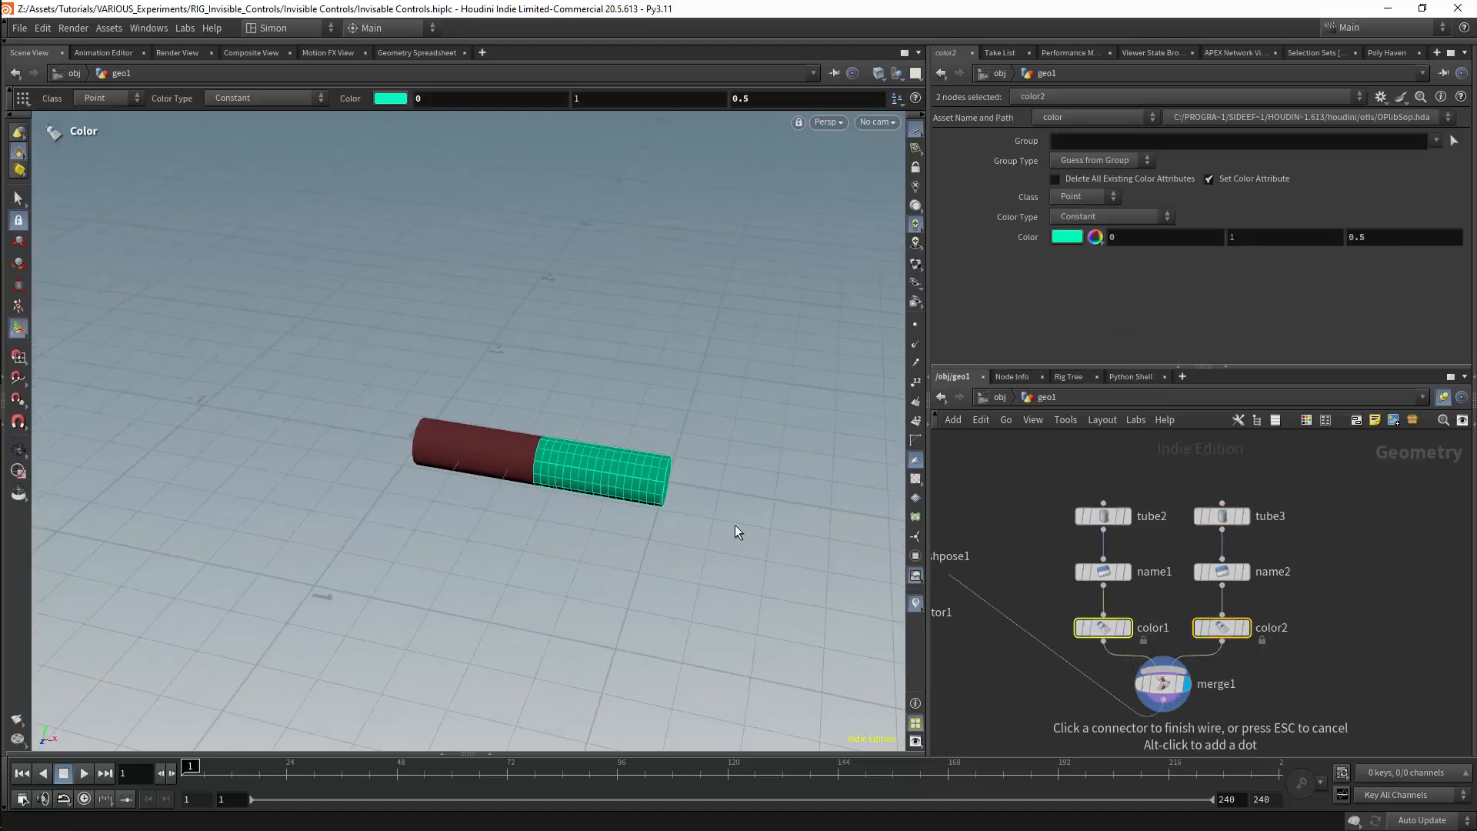
Add an Attach Joint Geo node between rigdoctor1 and jointcapturebiharmonic1
scroll(1059, 655, "down", 4)
key("Tab")
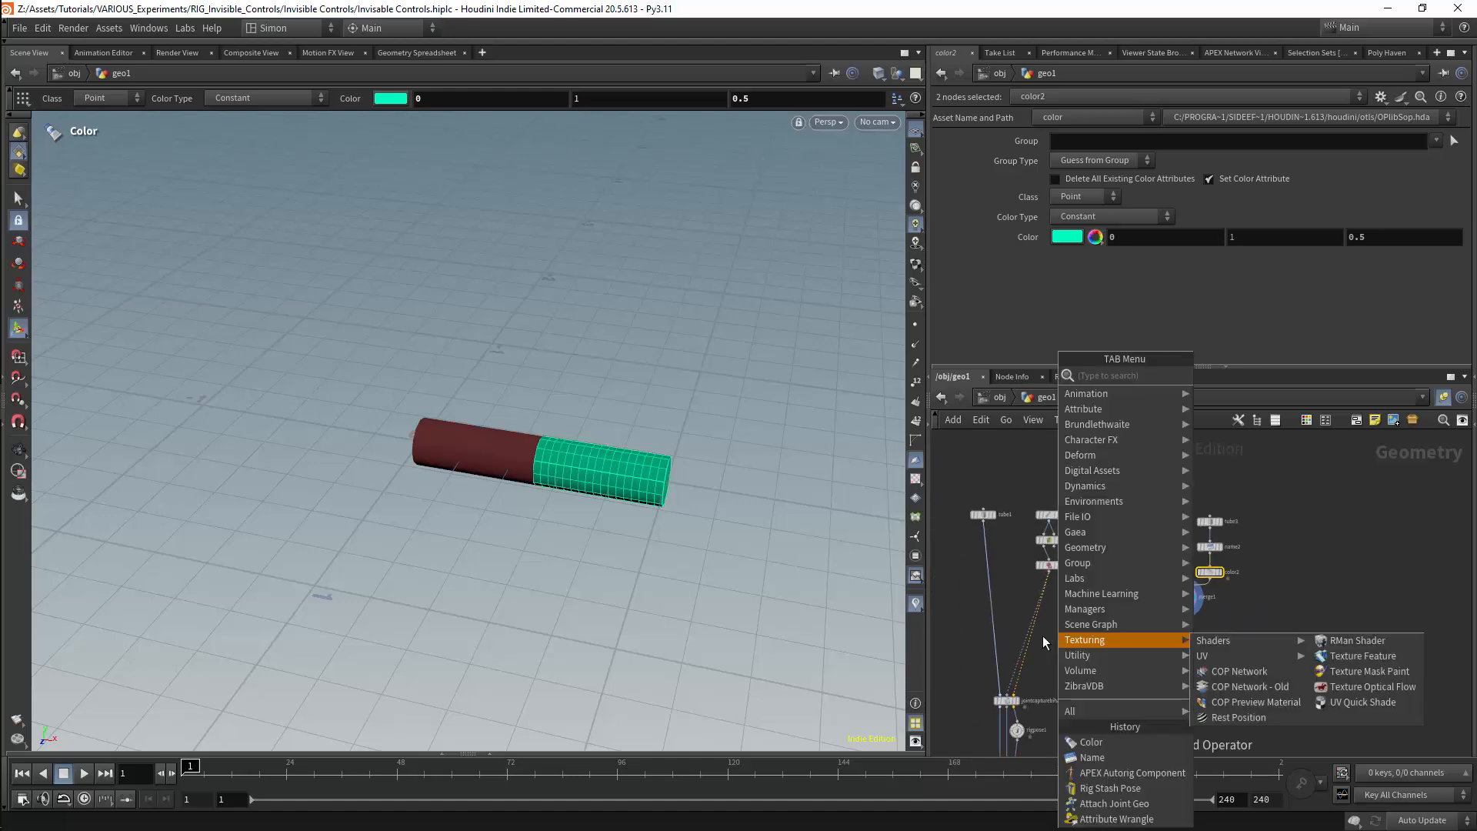
type("atta")
key("Return")
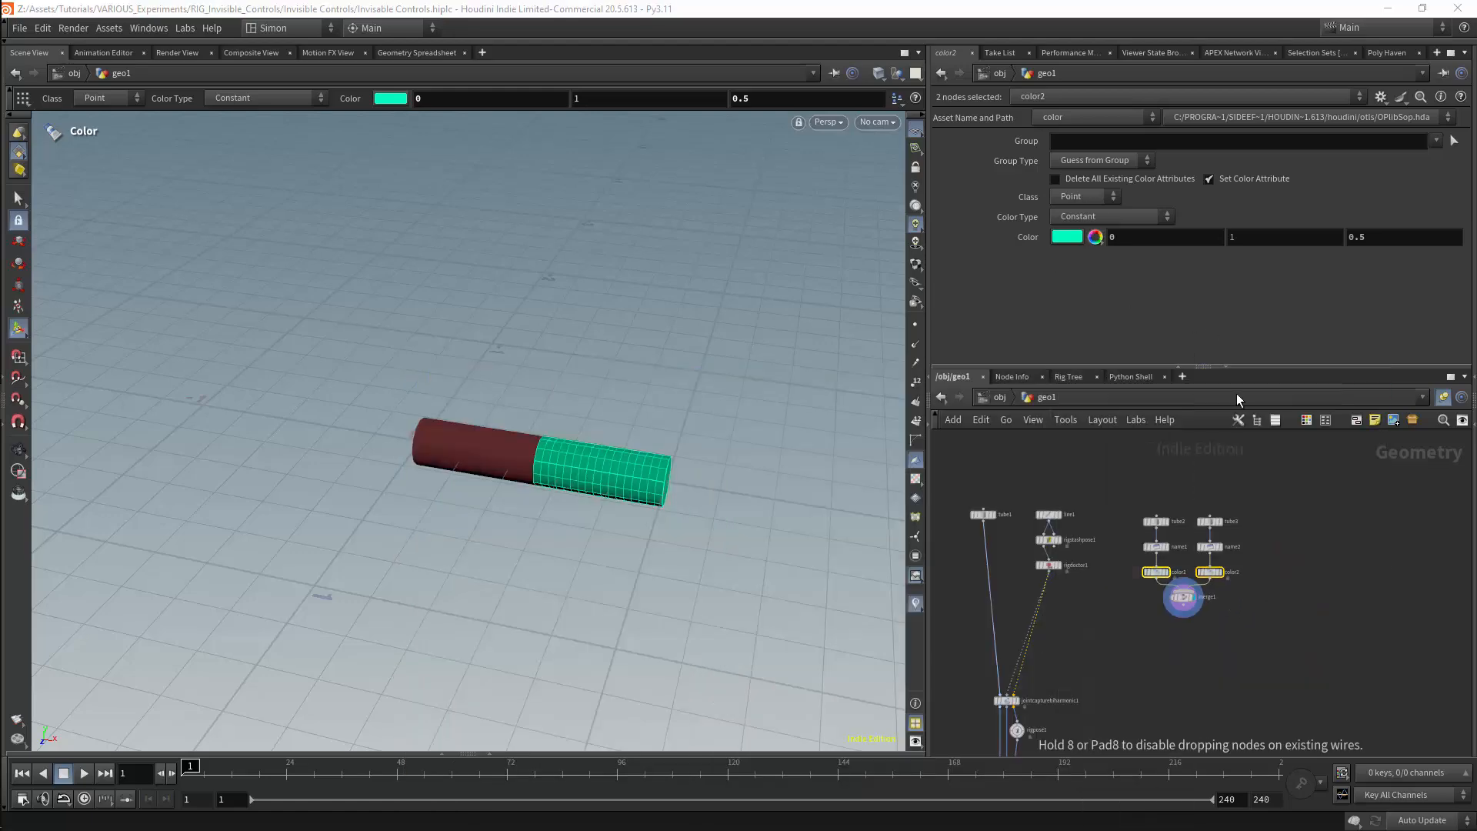
left_click(1041, 636)
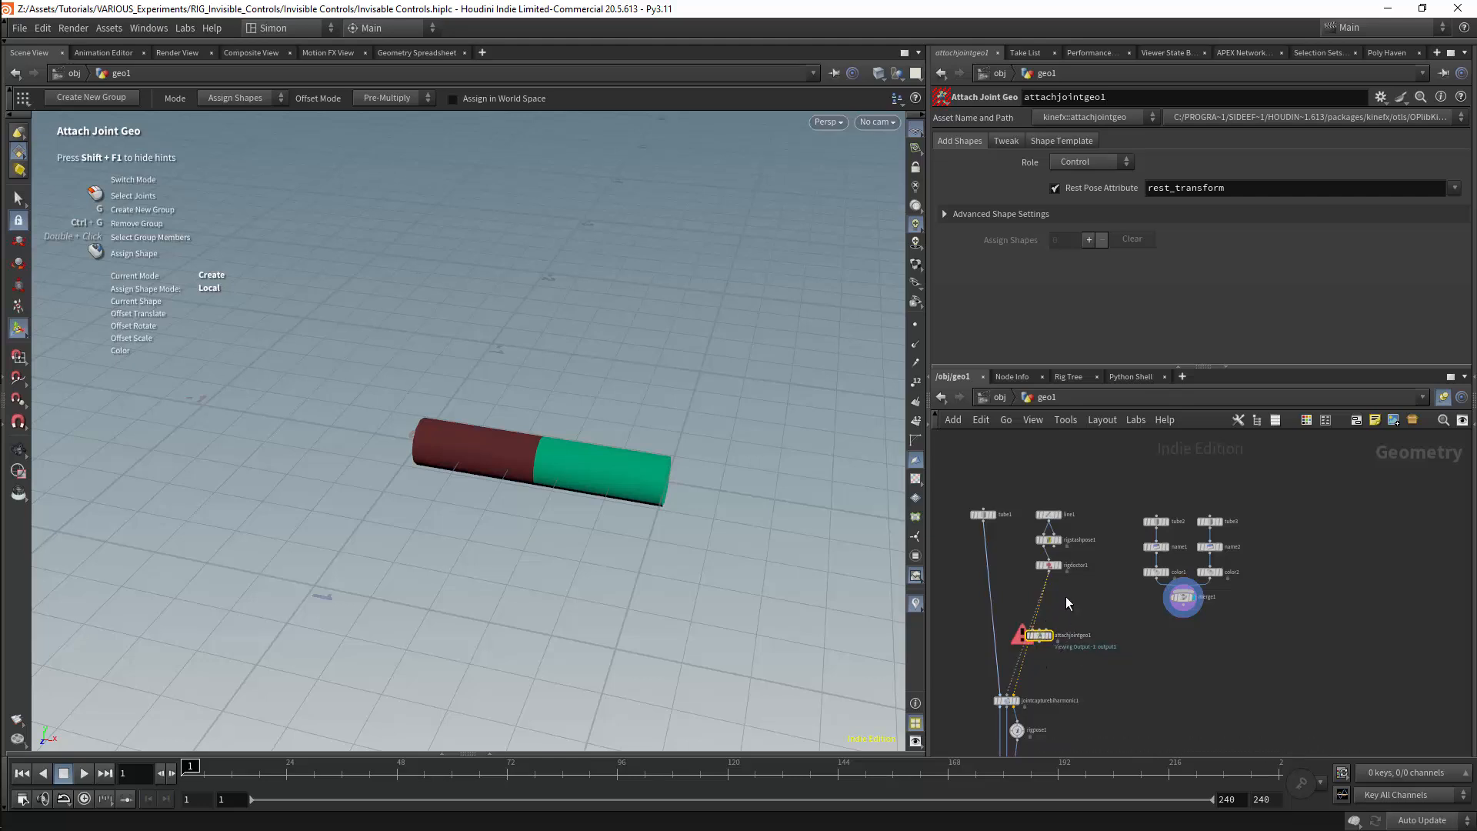
Wire rigdoctor1 and merge1 into attachjointgeo1's first and second inputs, and its output into jointcapturebiharmonic1's third input
scroll(1054, 624, "up", 3)
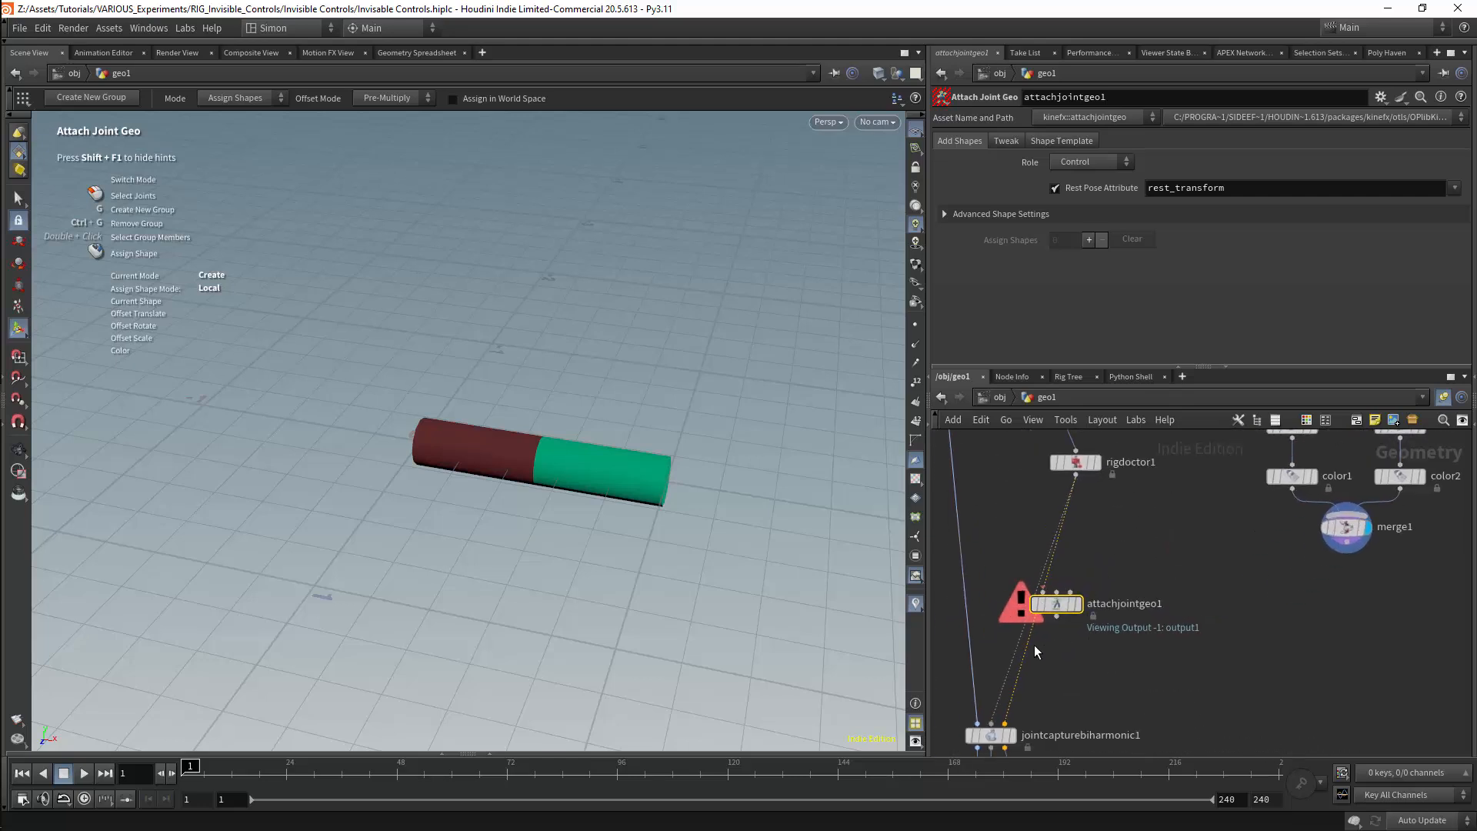
left_click_drag(1025, 658, 1076, 475)
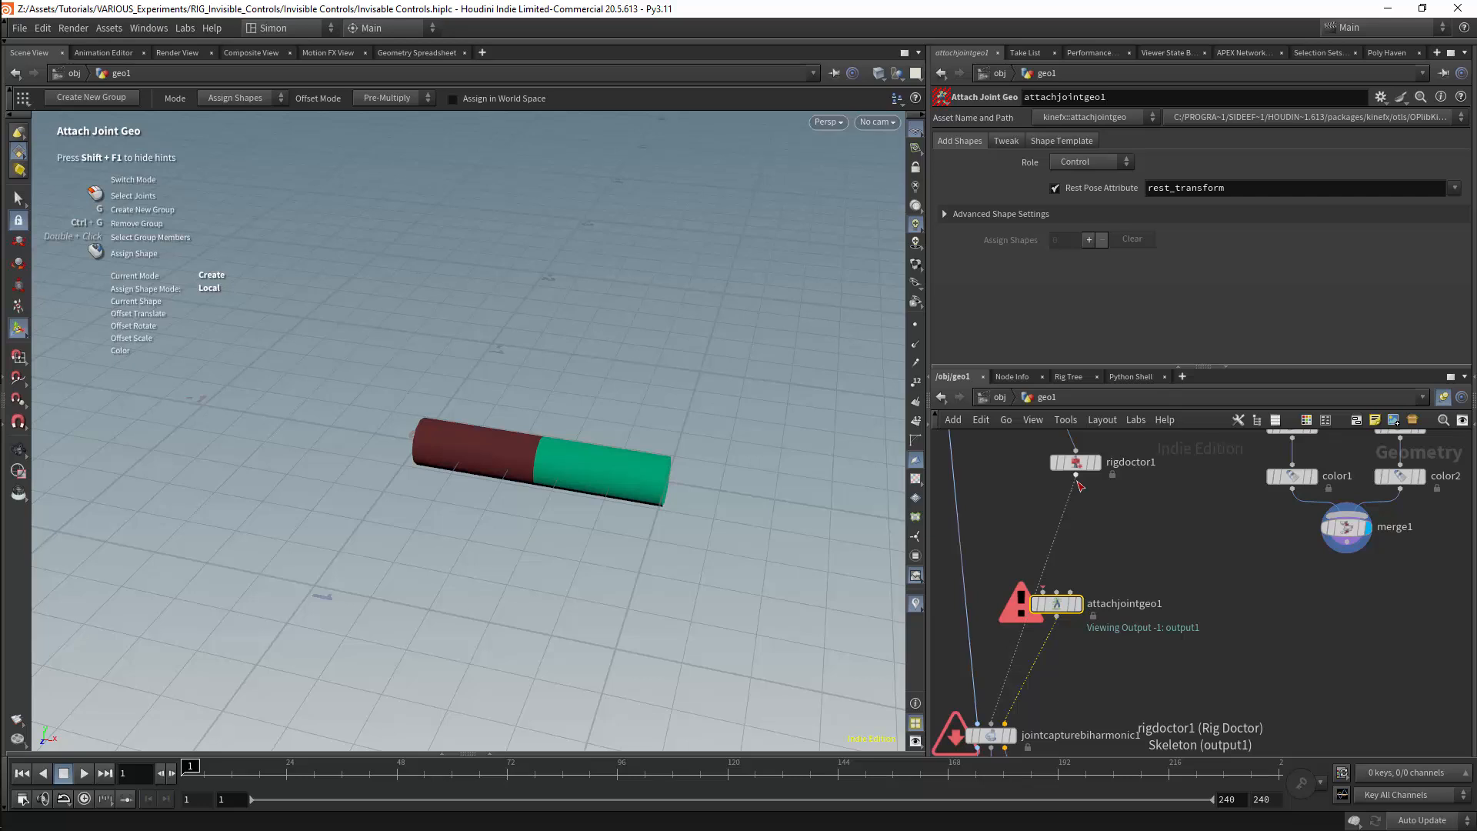
left_click_drag(1076, 475, 1105, 611)
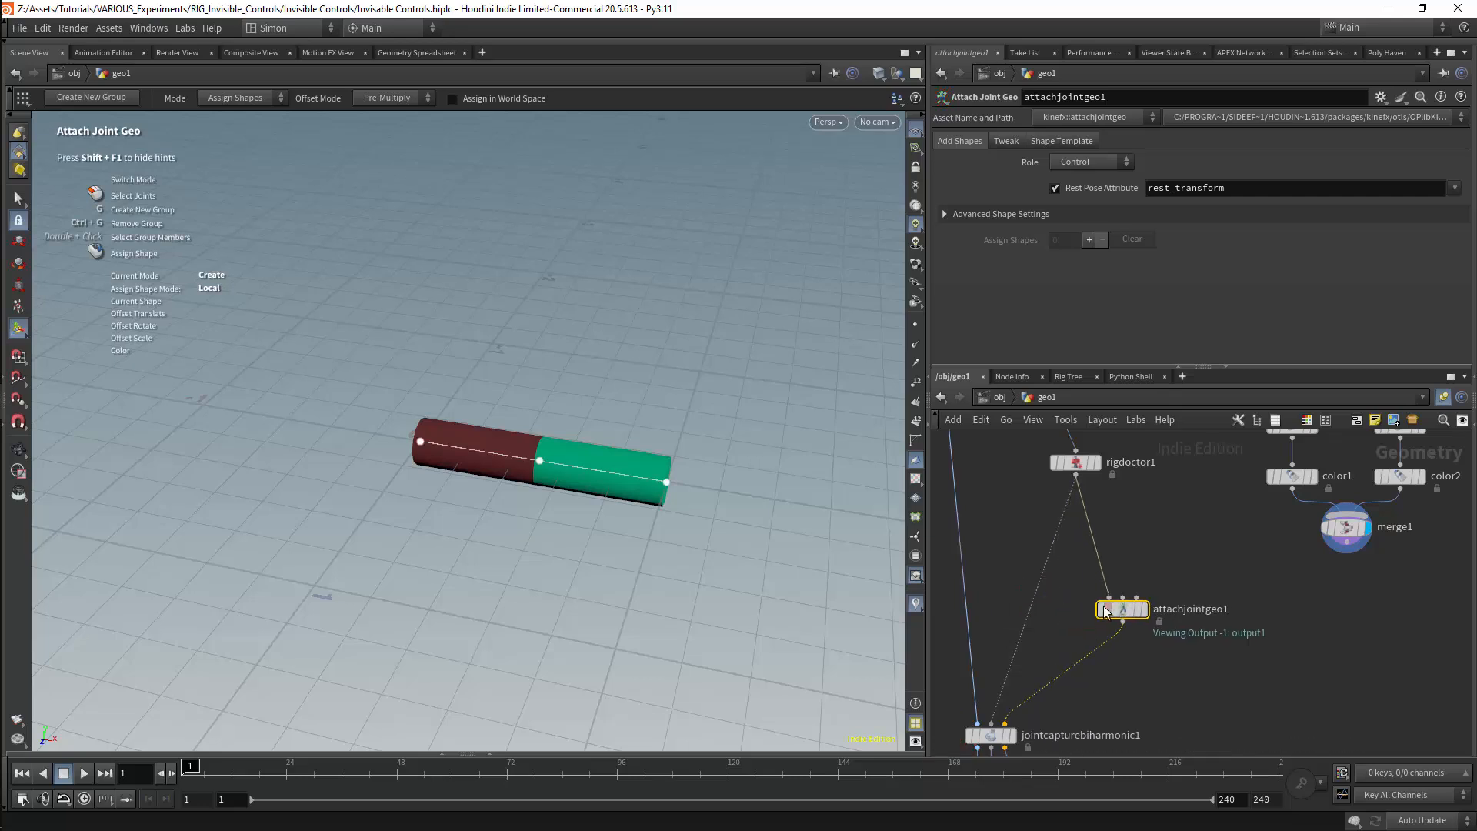
middle_click_drag(1172, 567, 1129, 579)
scroll(1128, 578, "down", 2)
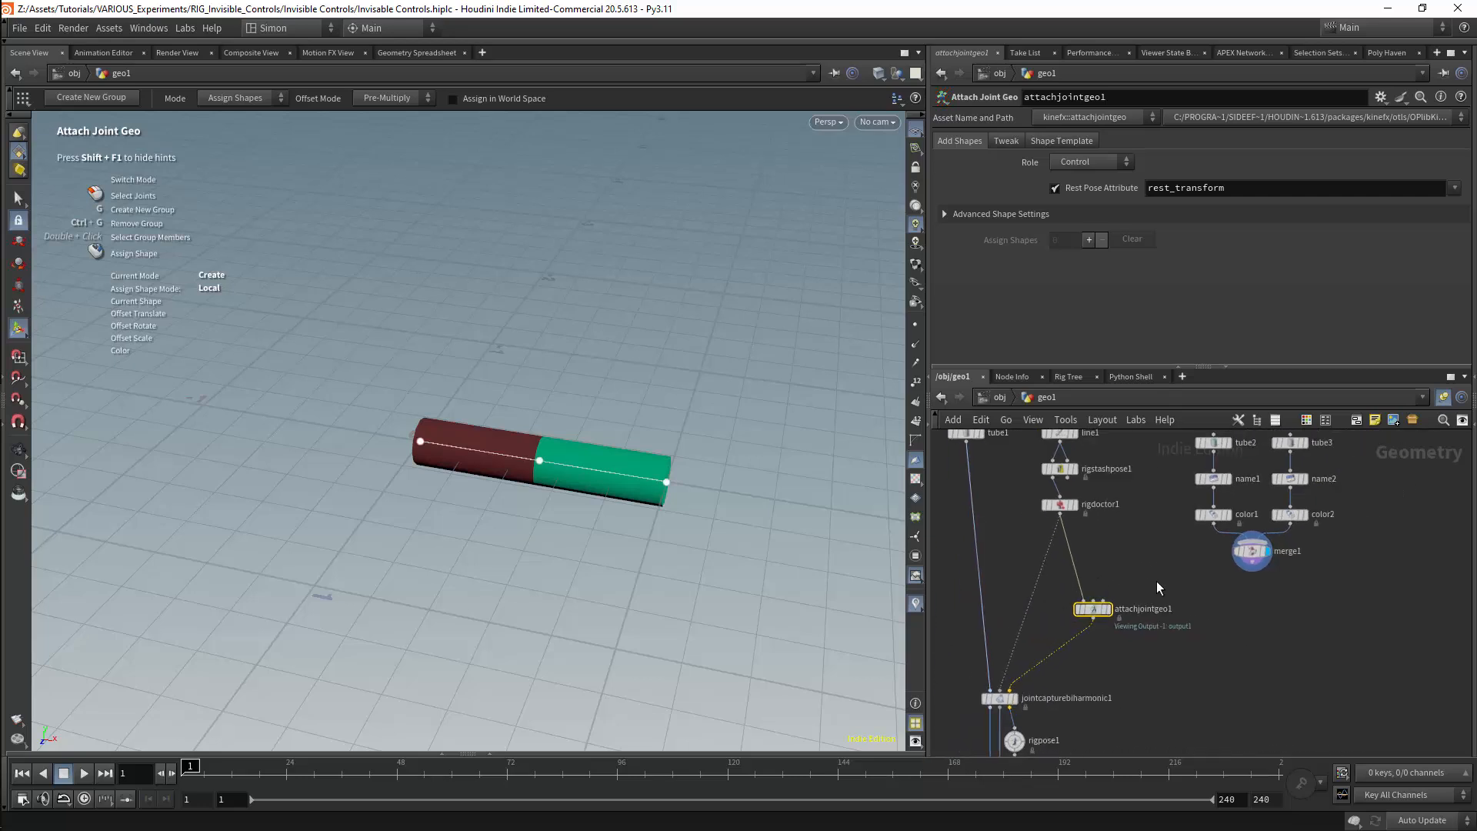
left_click_drag(1252, 572, 1075, 618)
Create two shape assignments in attachjointgeo1 with their default groups cleared, and assign shape Tube1 to joint point_0 in the first
left_click(1089, 241)
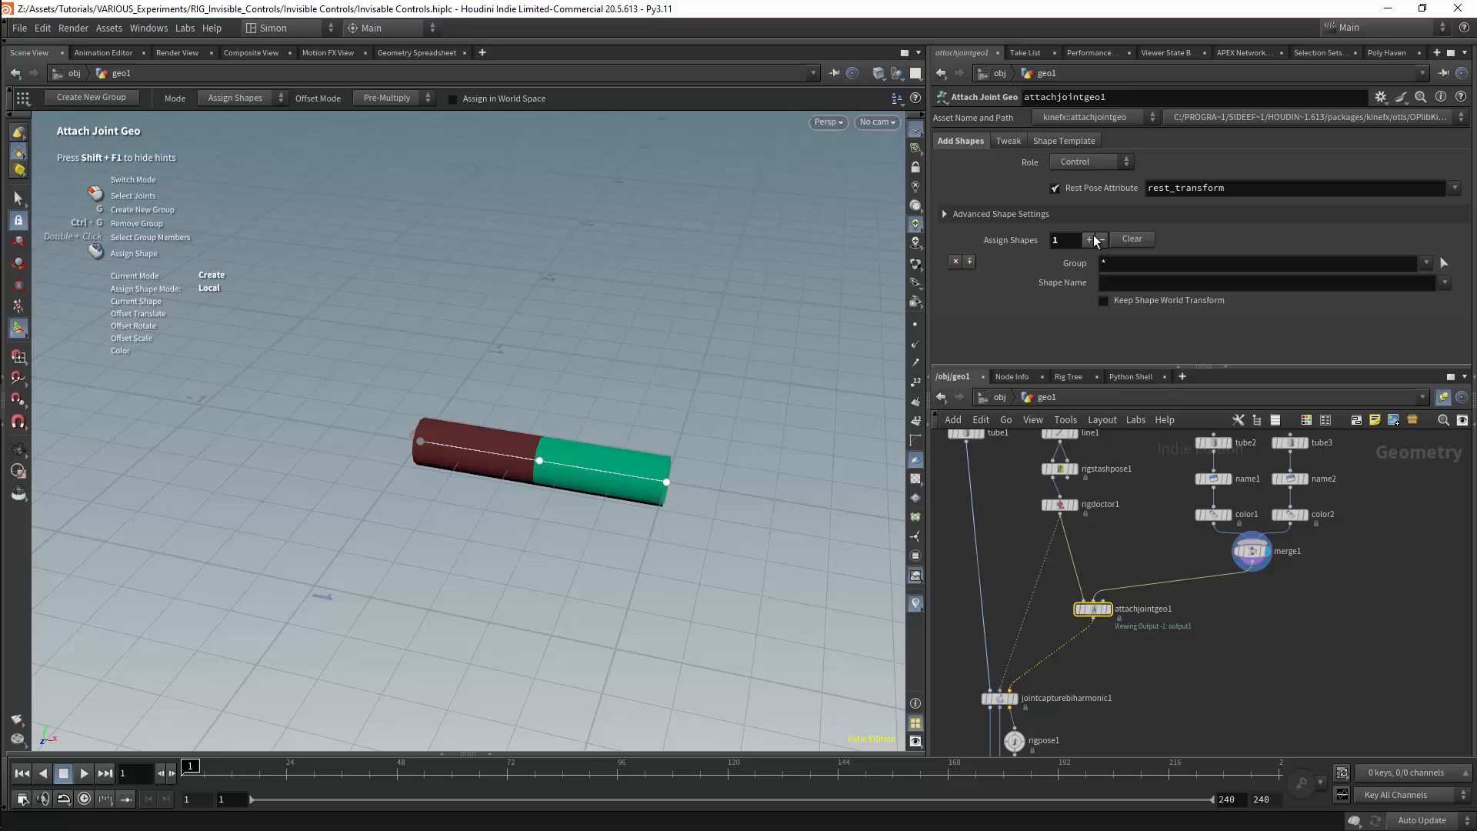
left_click(1089, 240)
left_click(1104, 263)
left_click(1108, 319)
key("BackSpace")
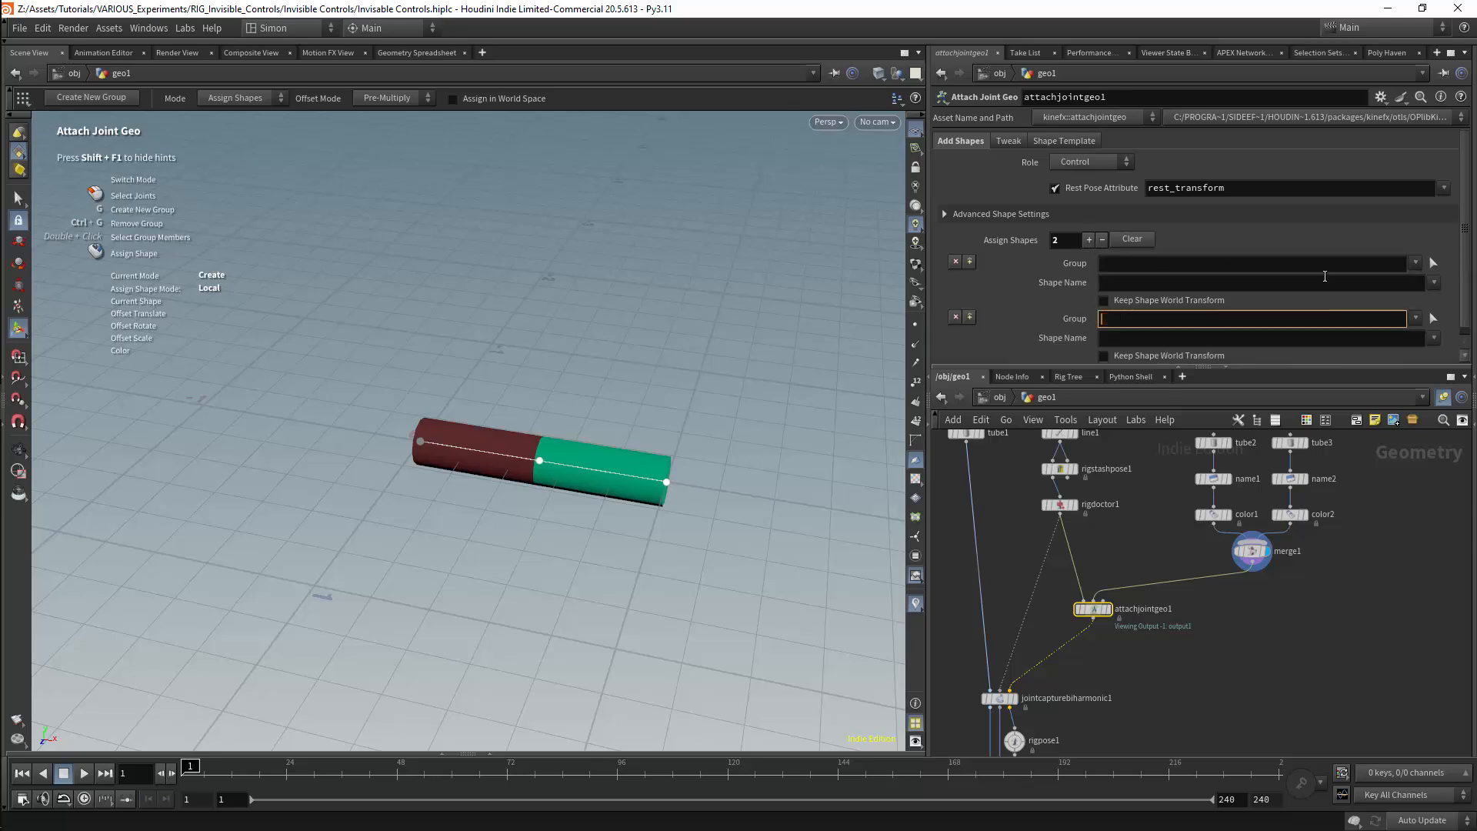
left_click(1415, 264)
left_click(1420, 281)
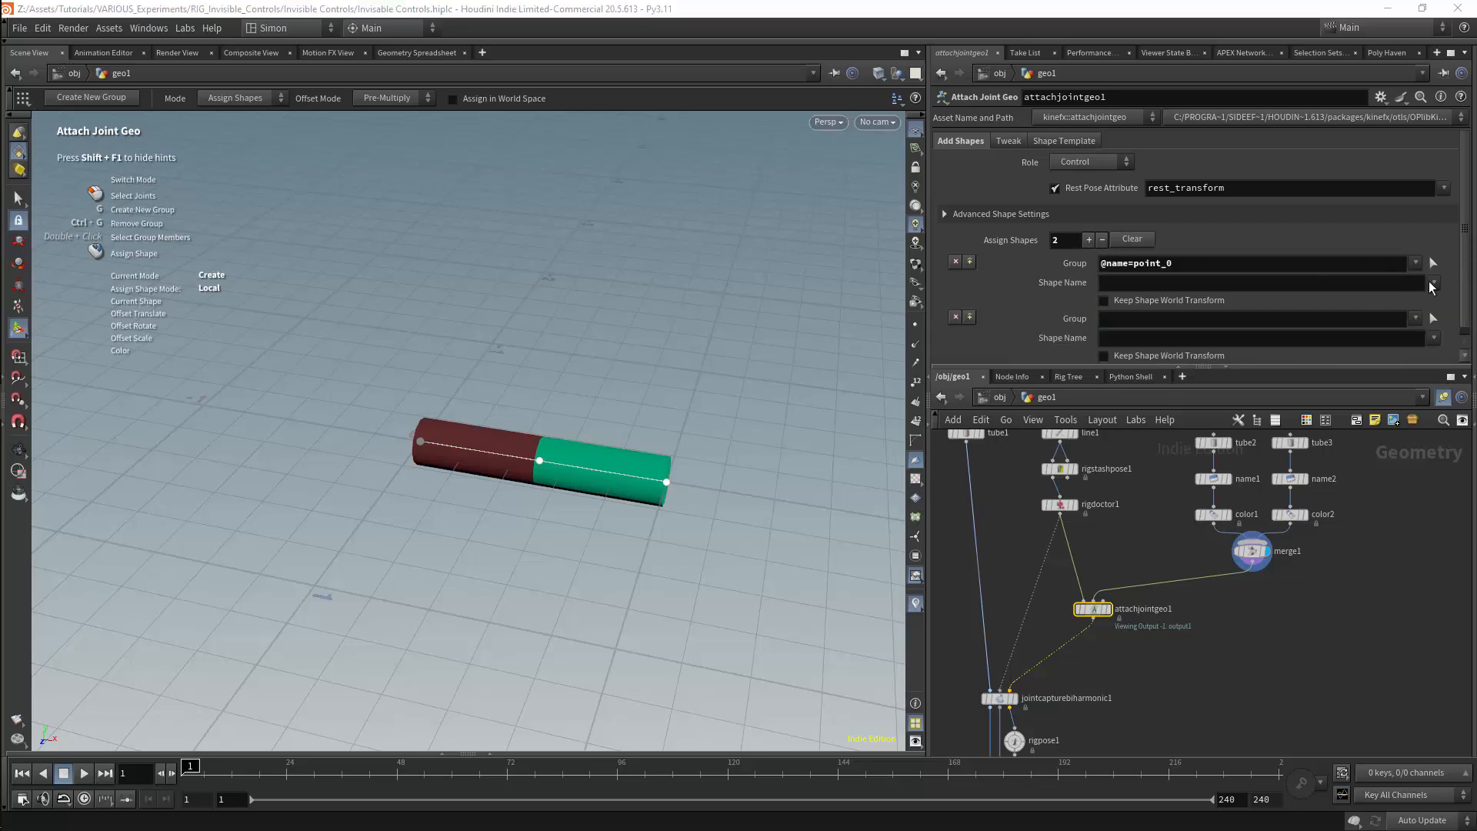
left_click(1434, 282)
left_click(1436, 301)
Assign shape Tube2 to joint point_1 in the second entry and enable Keep Shape World Transform for both entries
left_click(1416, 319)
left_click(1428, 351)
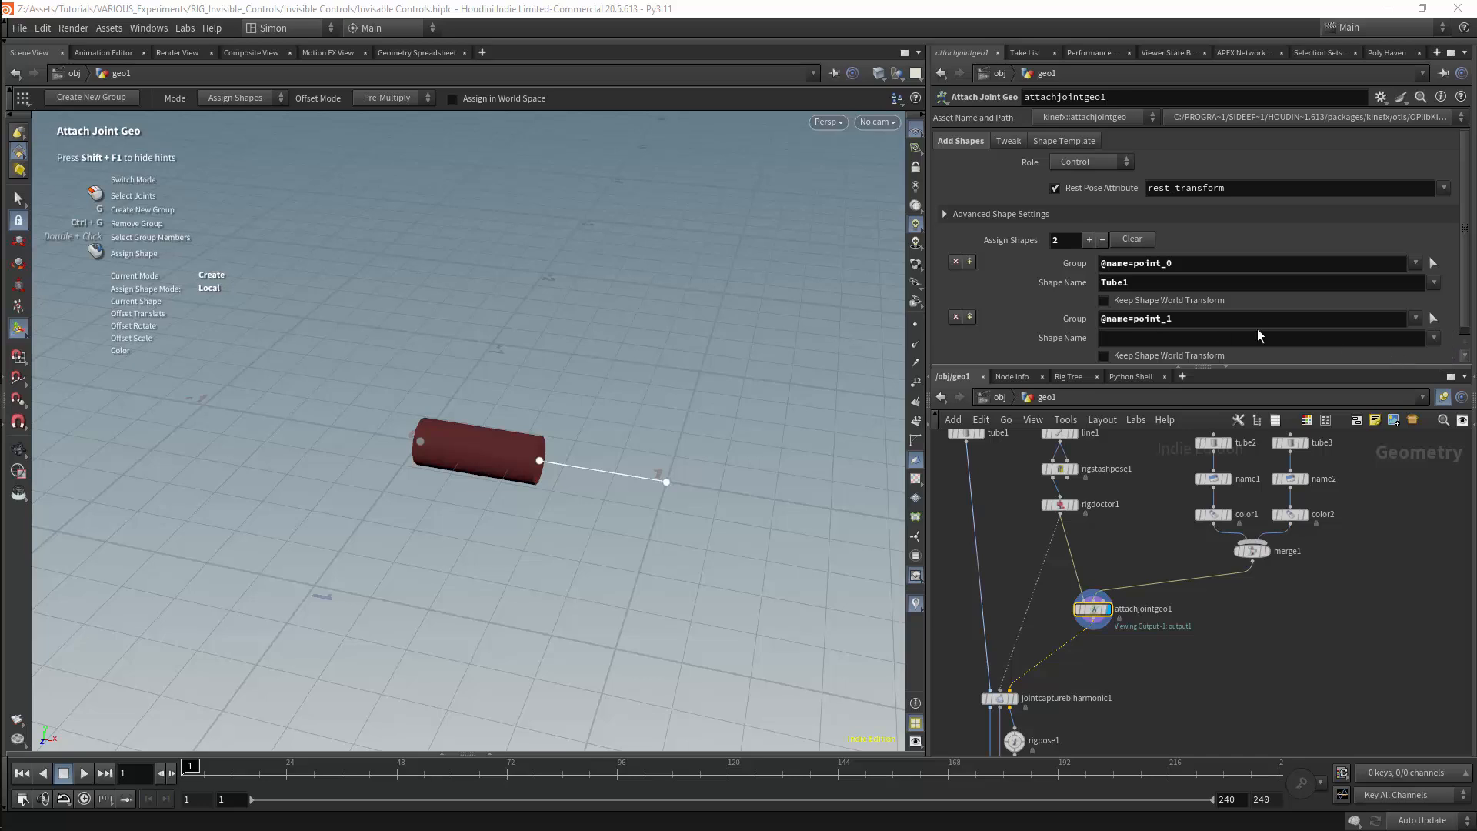
left_click(1434, 338)
left_click(1437, 370)
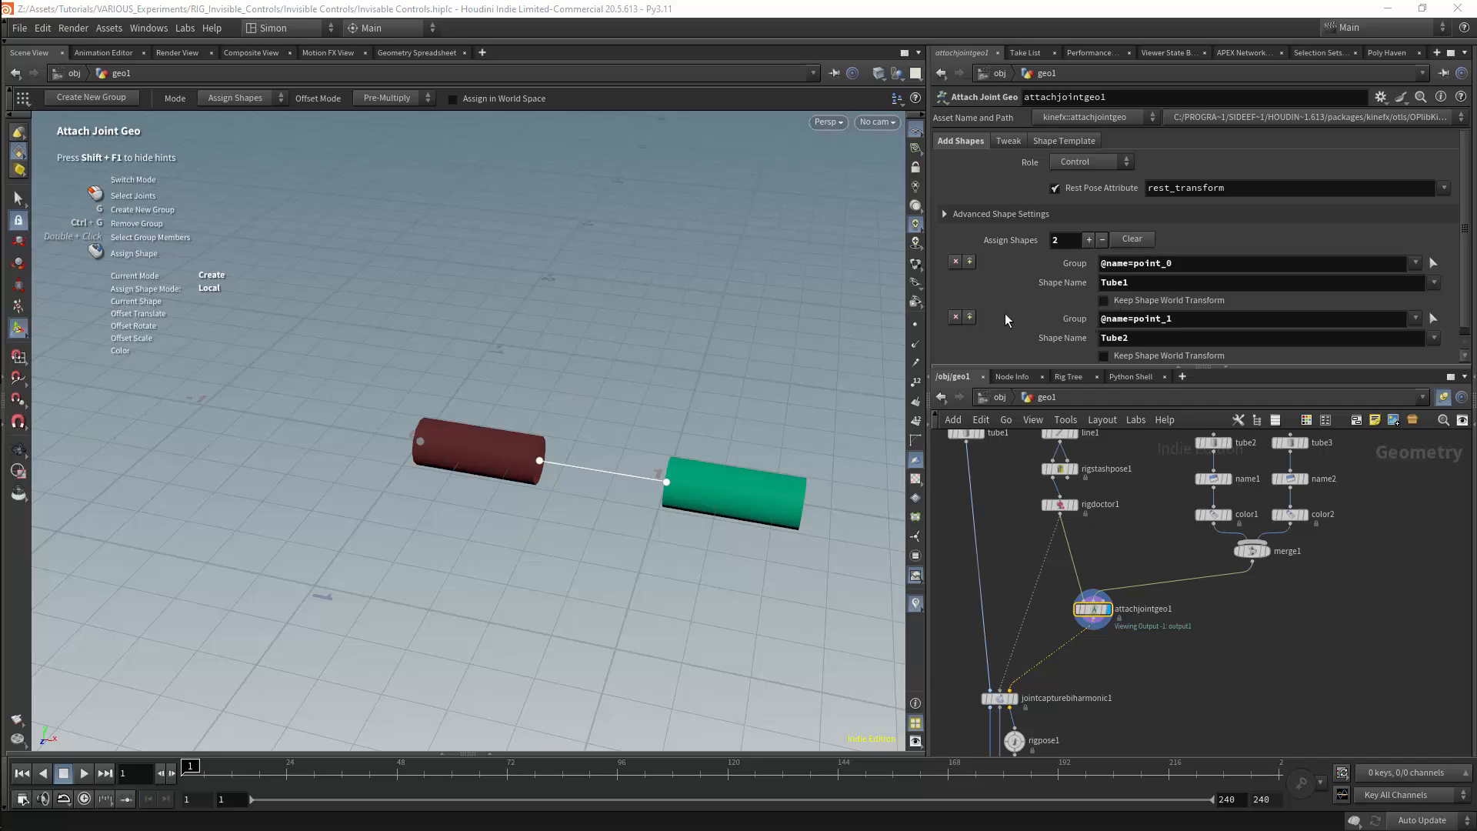
left_click(1105, 300)
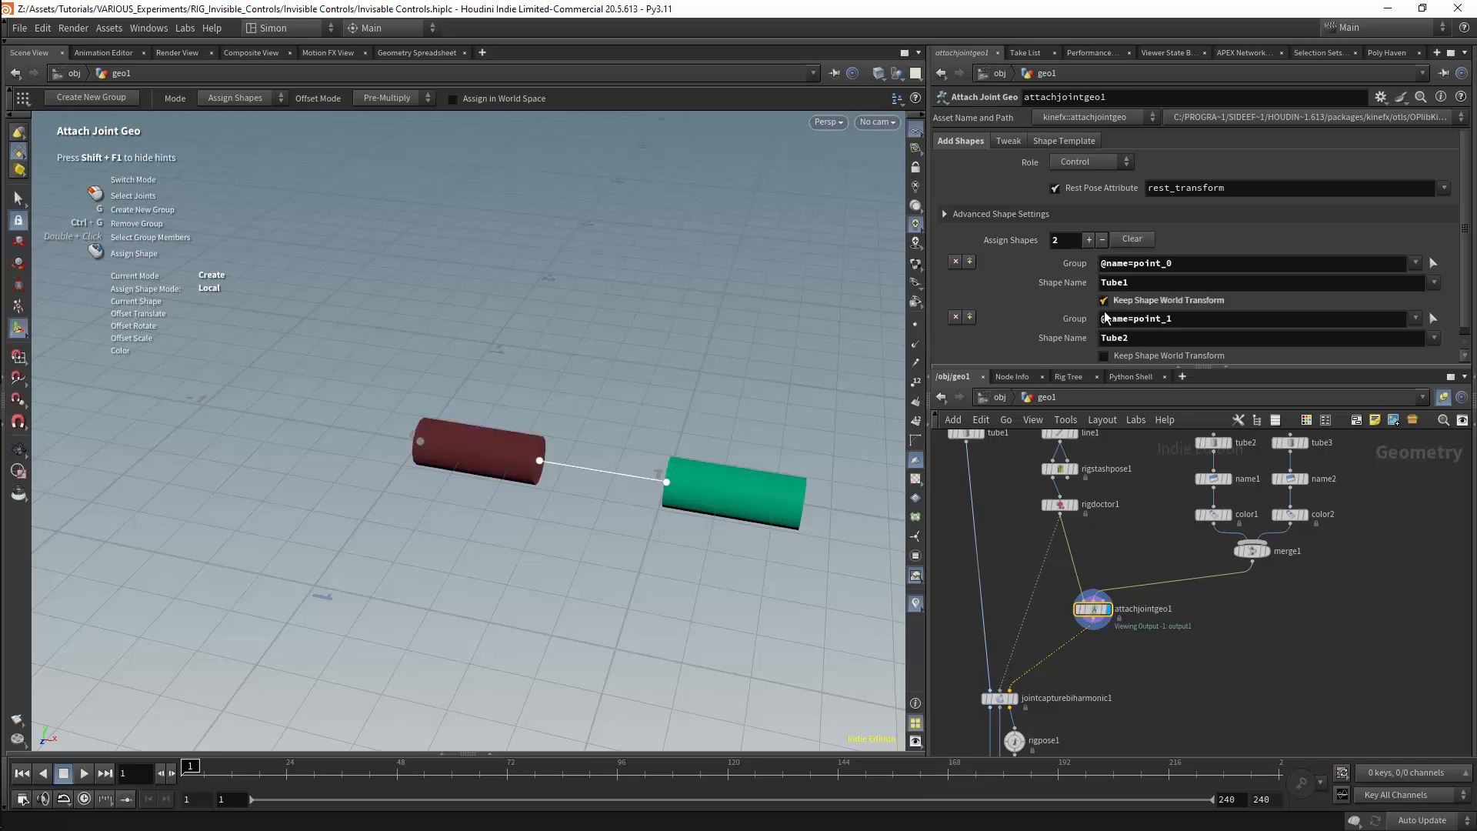
left_click(1105, 356)
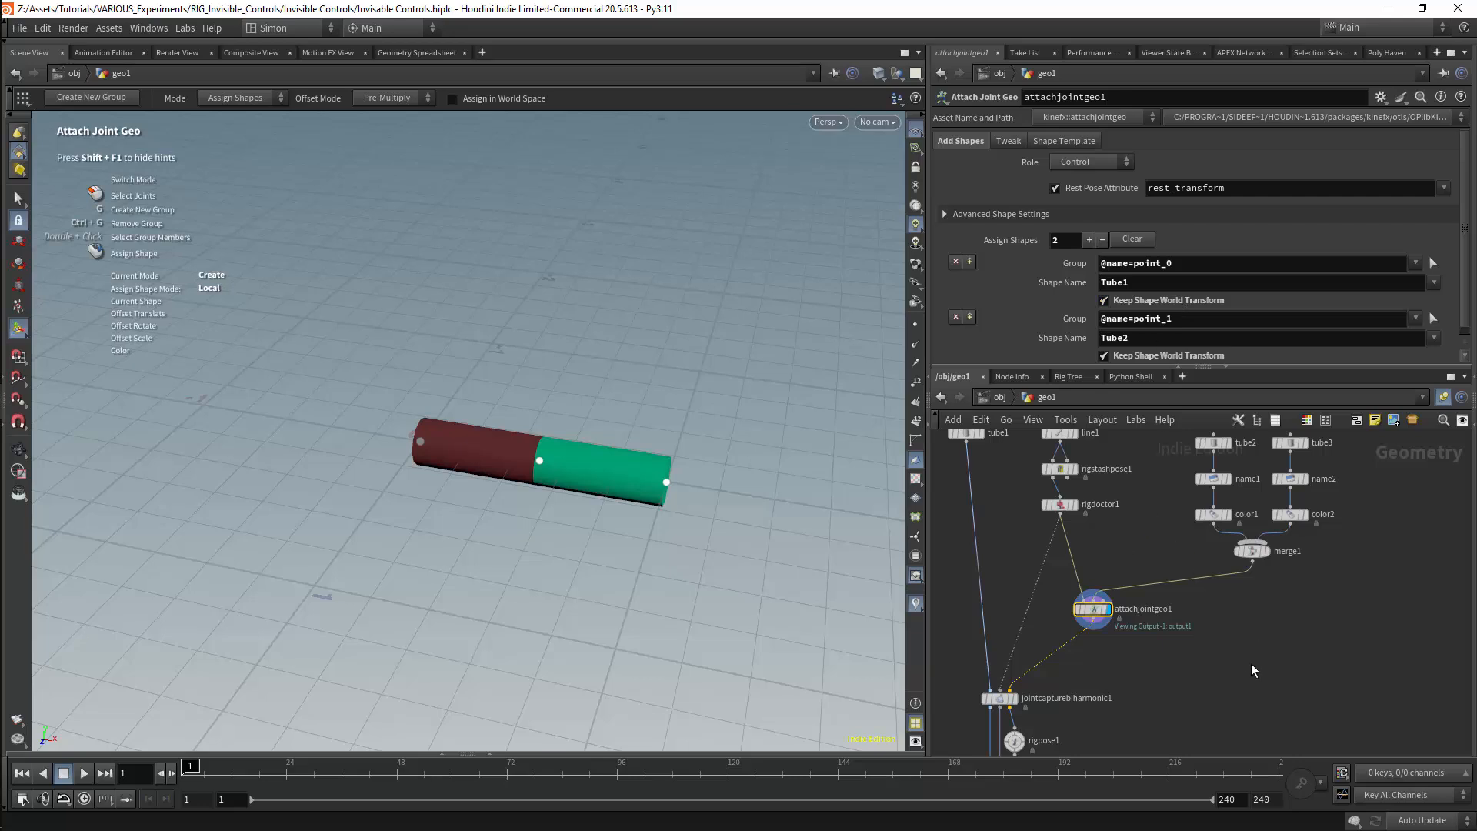
In rigpose1, rotate point_1 to about 46 and point_0 to about 34.4 on Z, and display the network's last node
key("h")
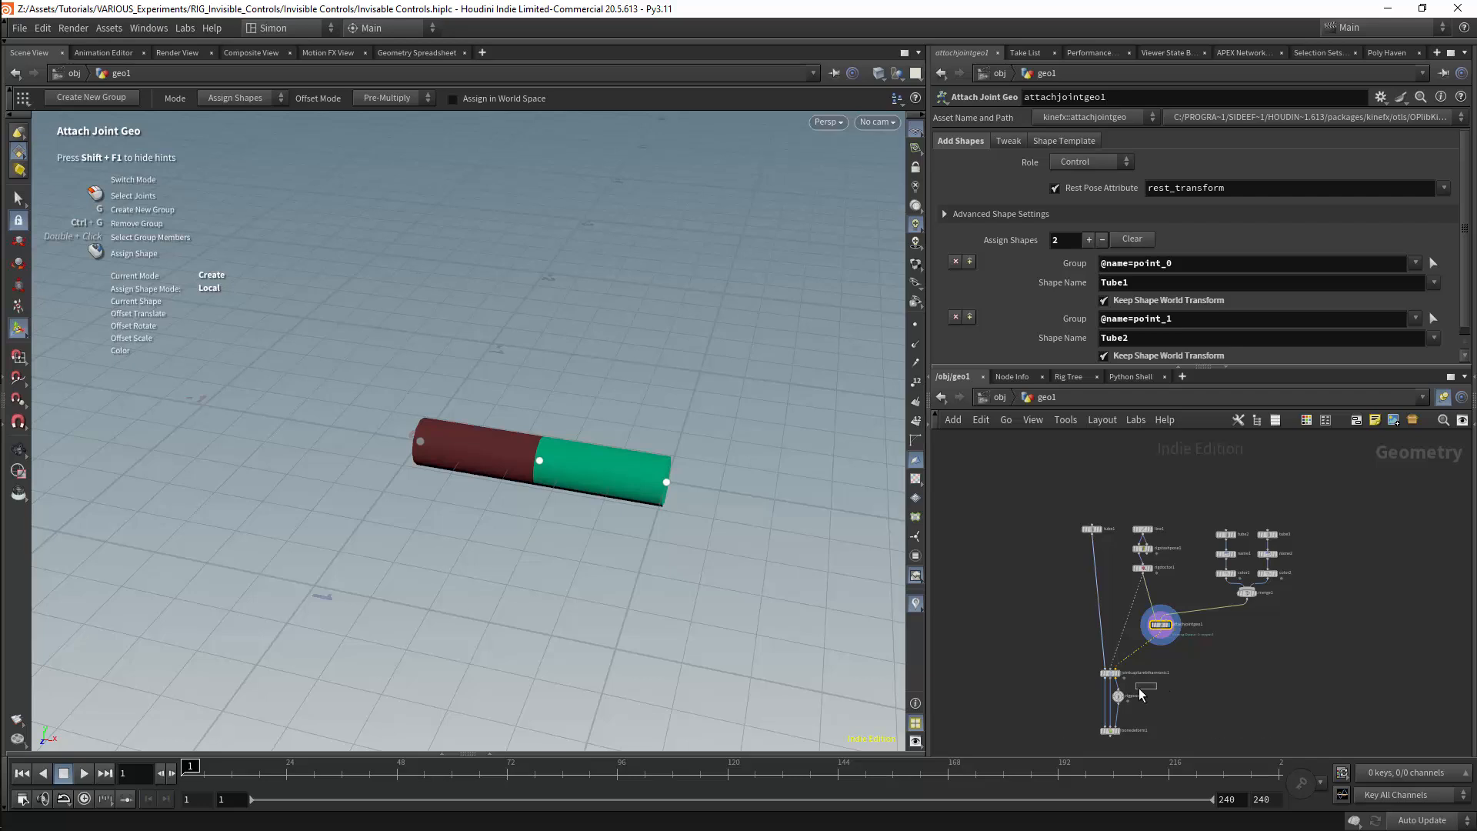
left_click(1118, 697)
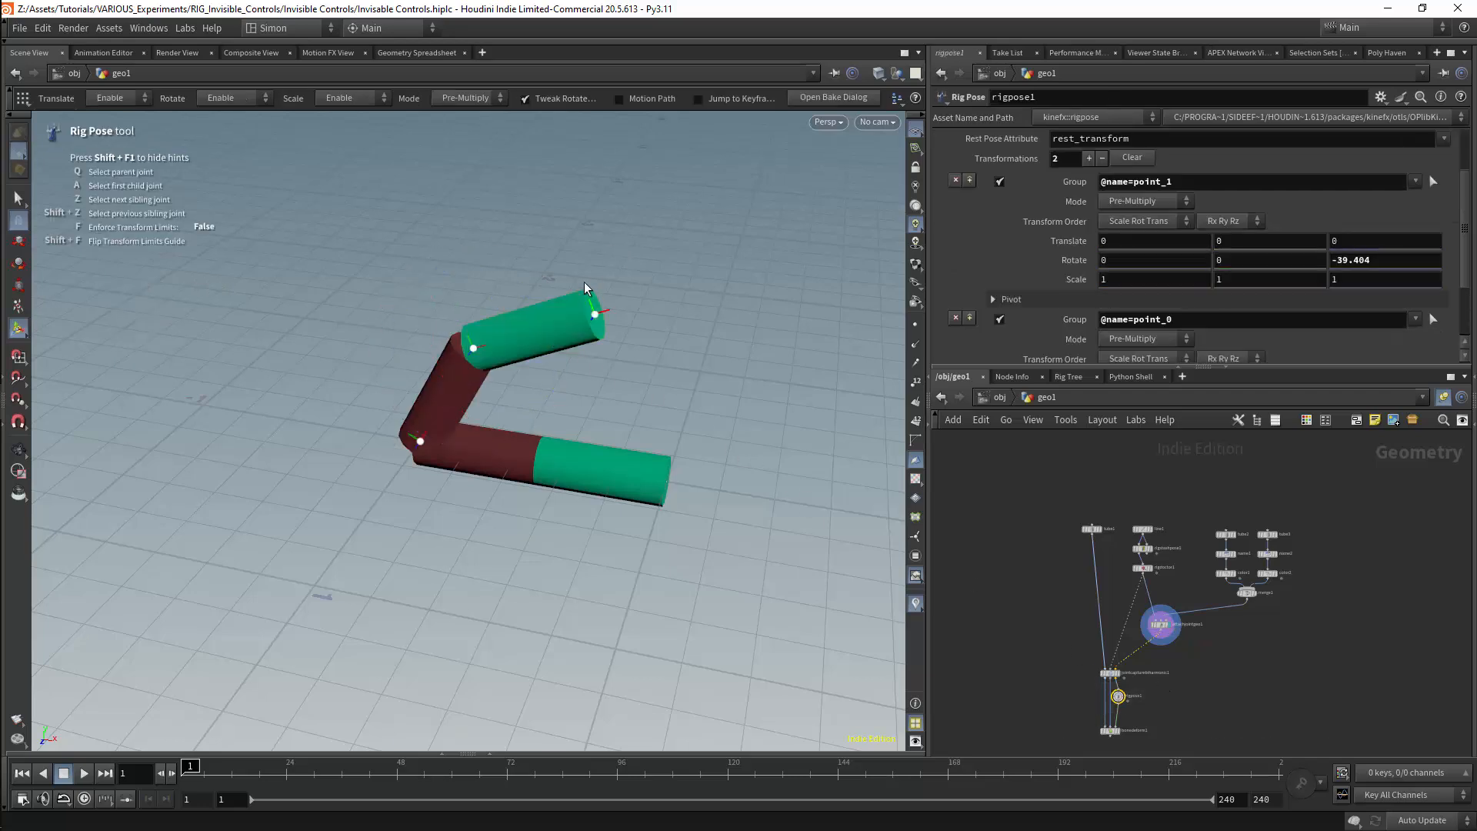
left_click_drag(562, 337, 620, 245)
left_click(441, 411)
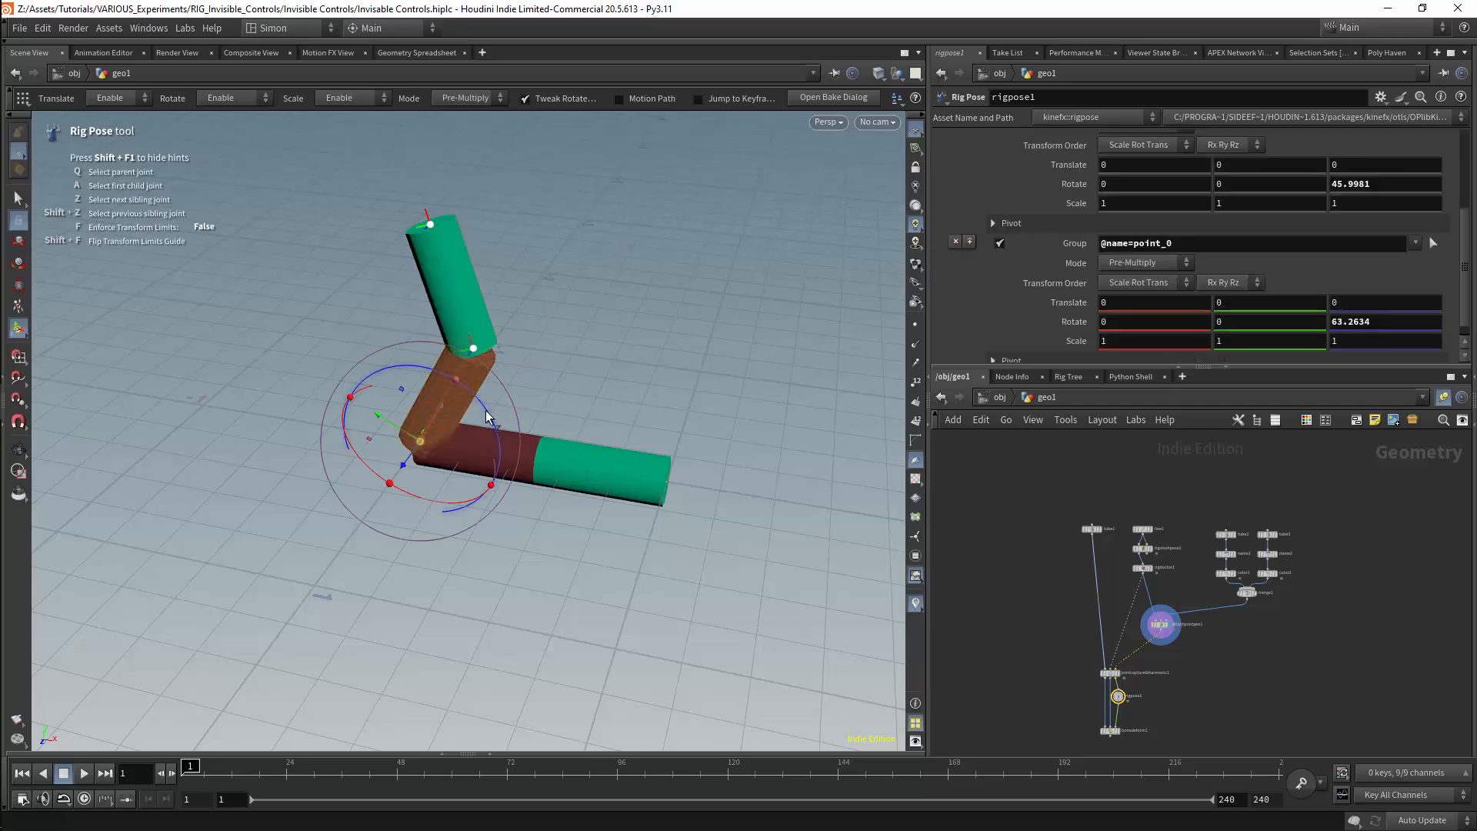
mouse_move(488, 412)
left_mouse_down()
mouse_move(505, 452)
mouse_move(496, 431)
left_mouse_up()
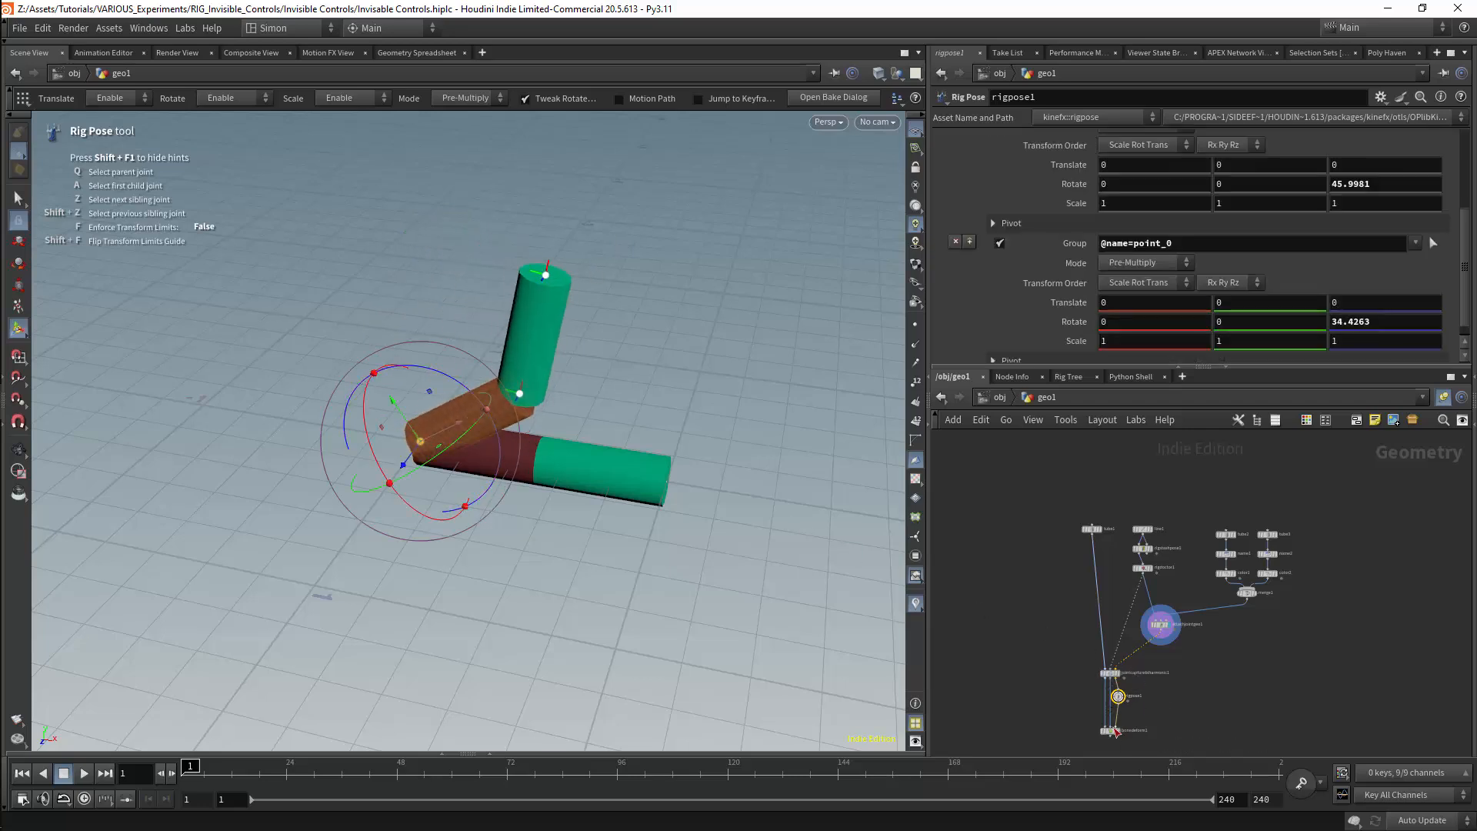
left_click(1125, 716)
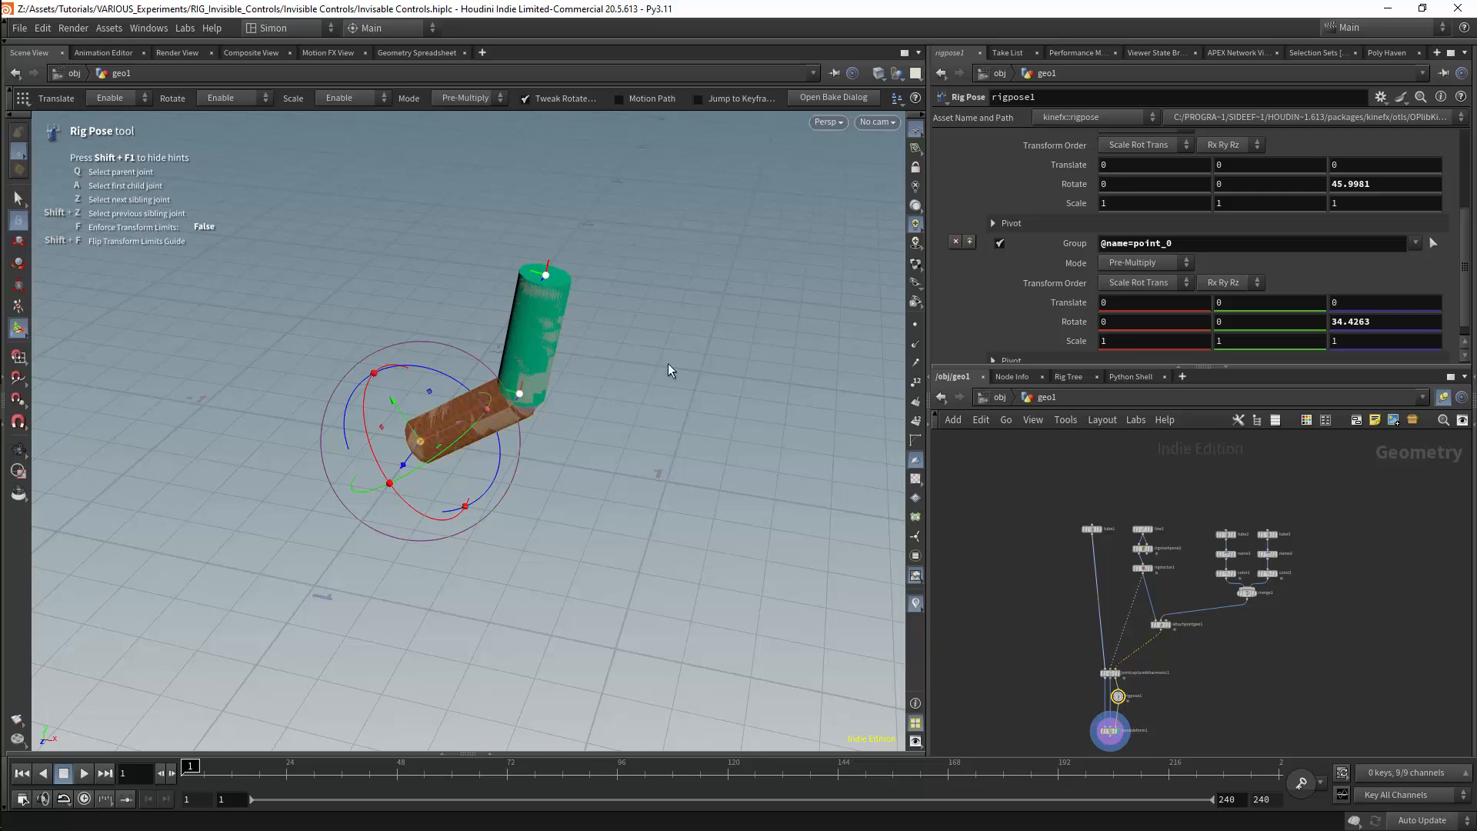
Add an Attribute Create node below merge1
scroll(1205, 675, "up", 2)
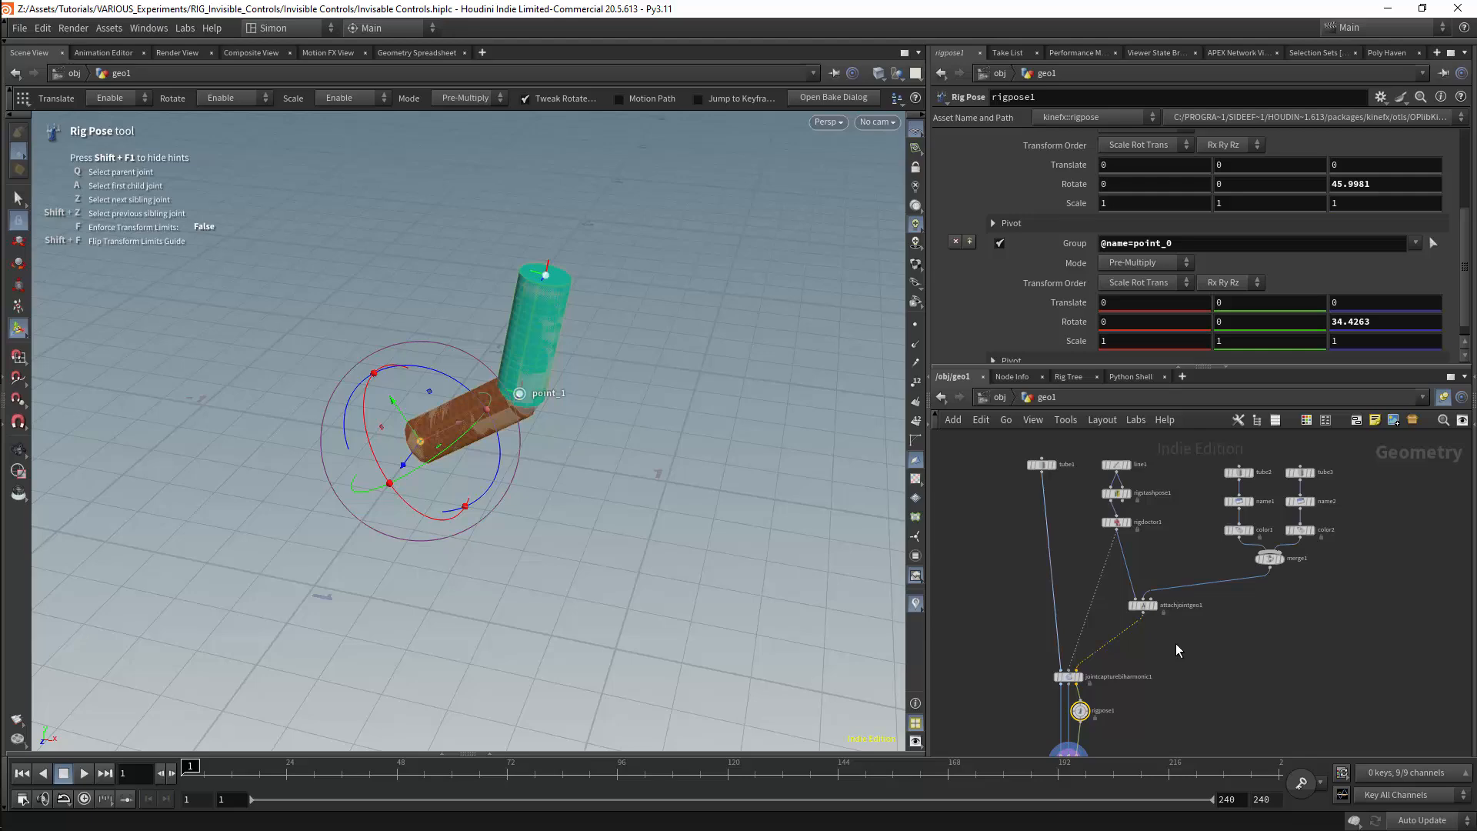
middle_click_drag(1239, 634, 1210, 640)
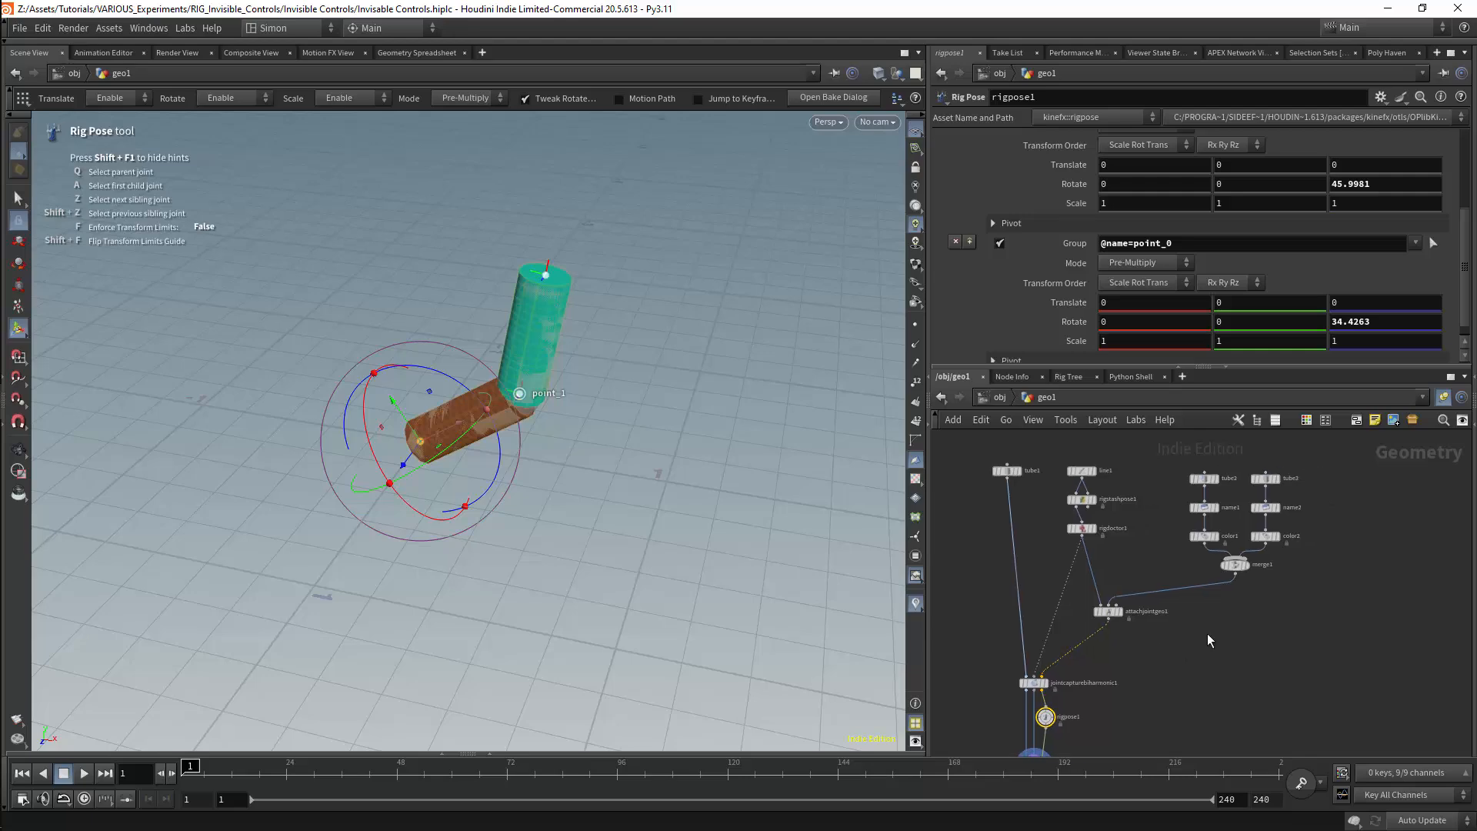
key("Tab")
mouse_move(1210, 640)
type("att")
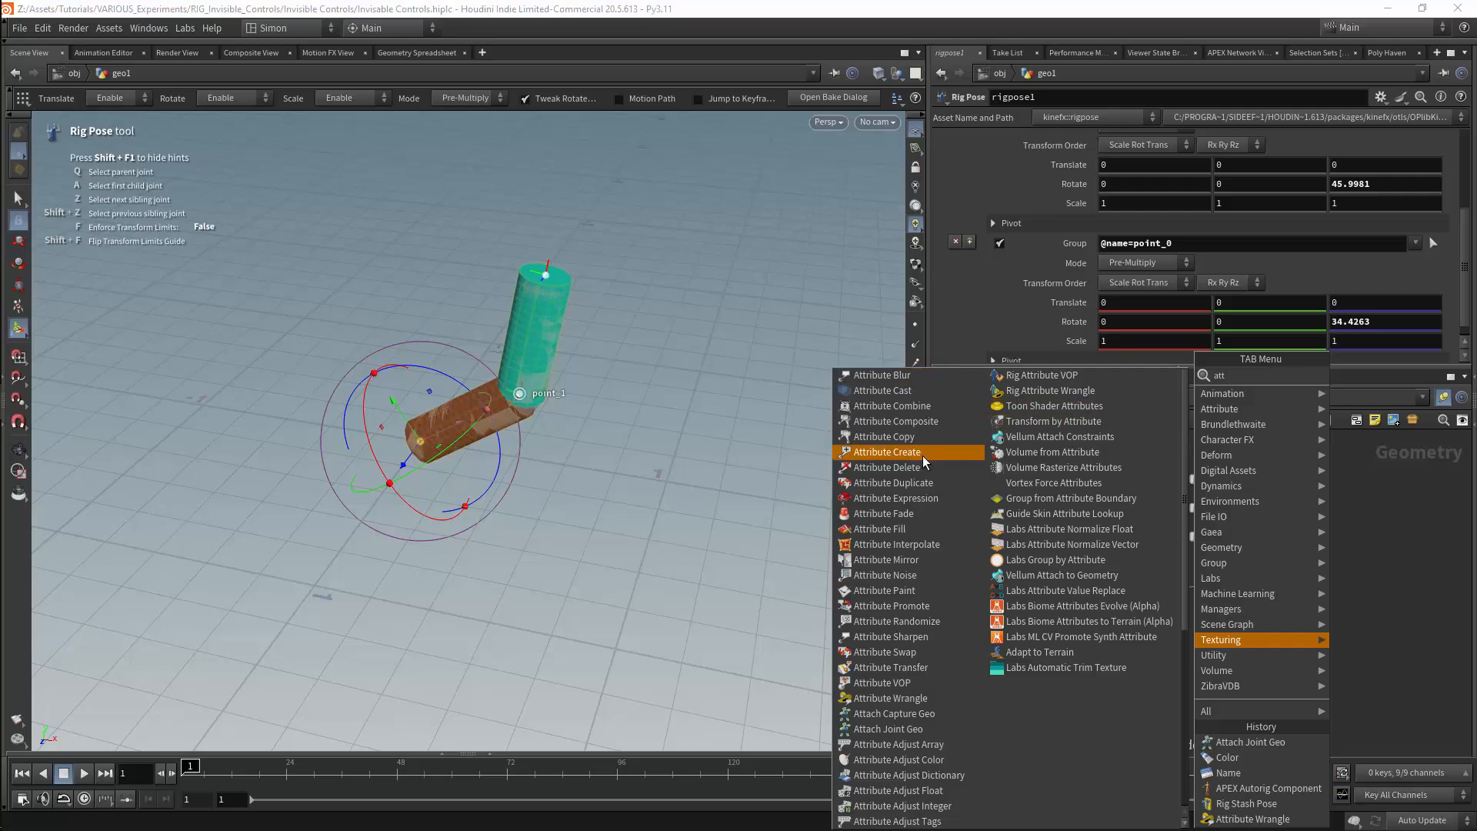
left_click(887, 452)
left_click(1248, 617)
middle_click_drag(1288, 580, 1197, 565)
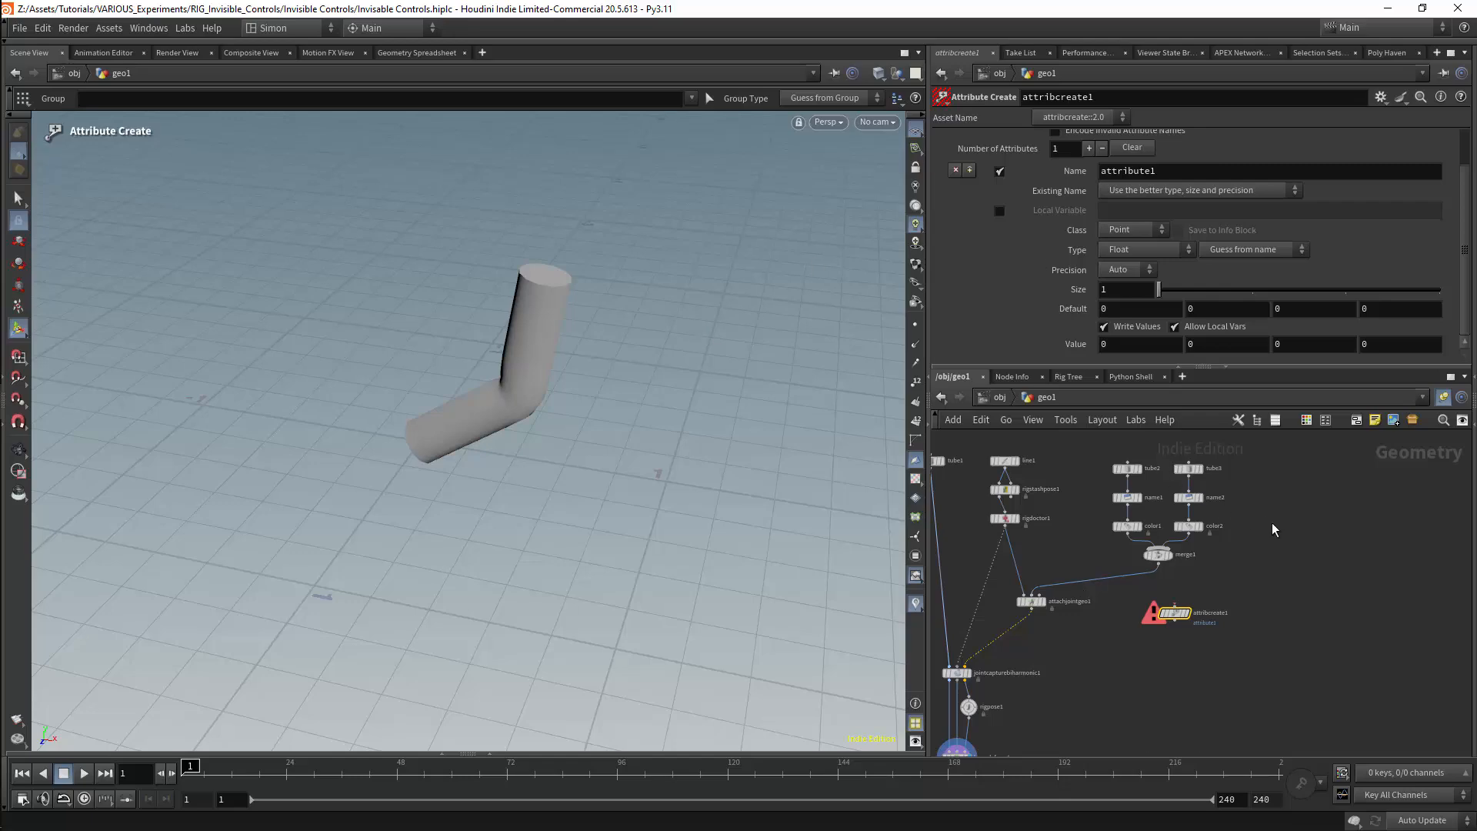
key("Tab")
mouse_move(1265, 514)
type("tra")
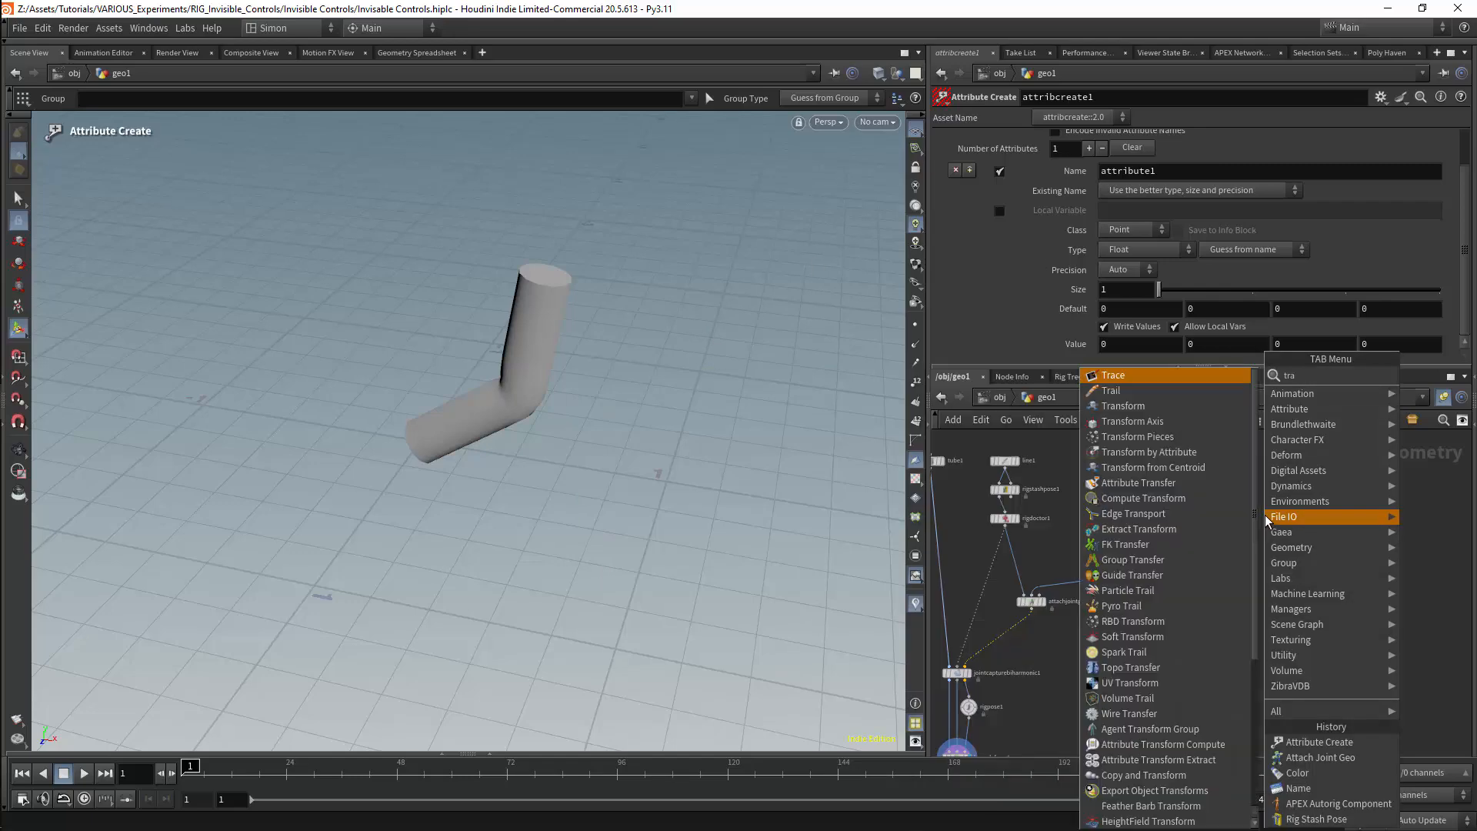
type("ns")
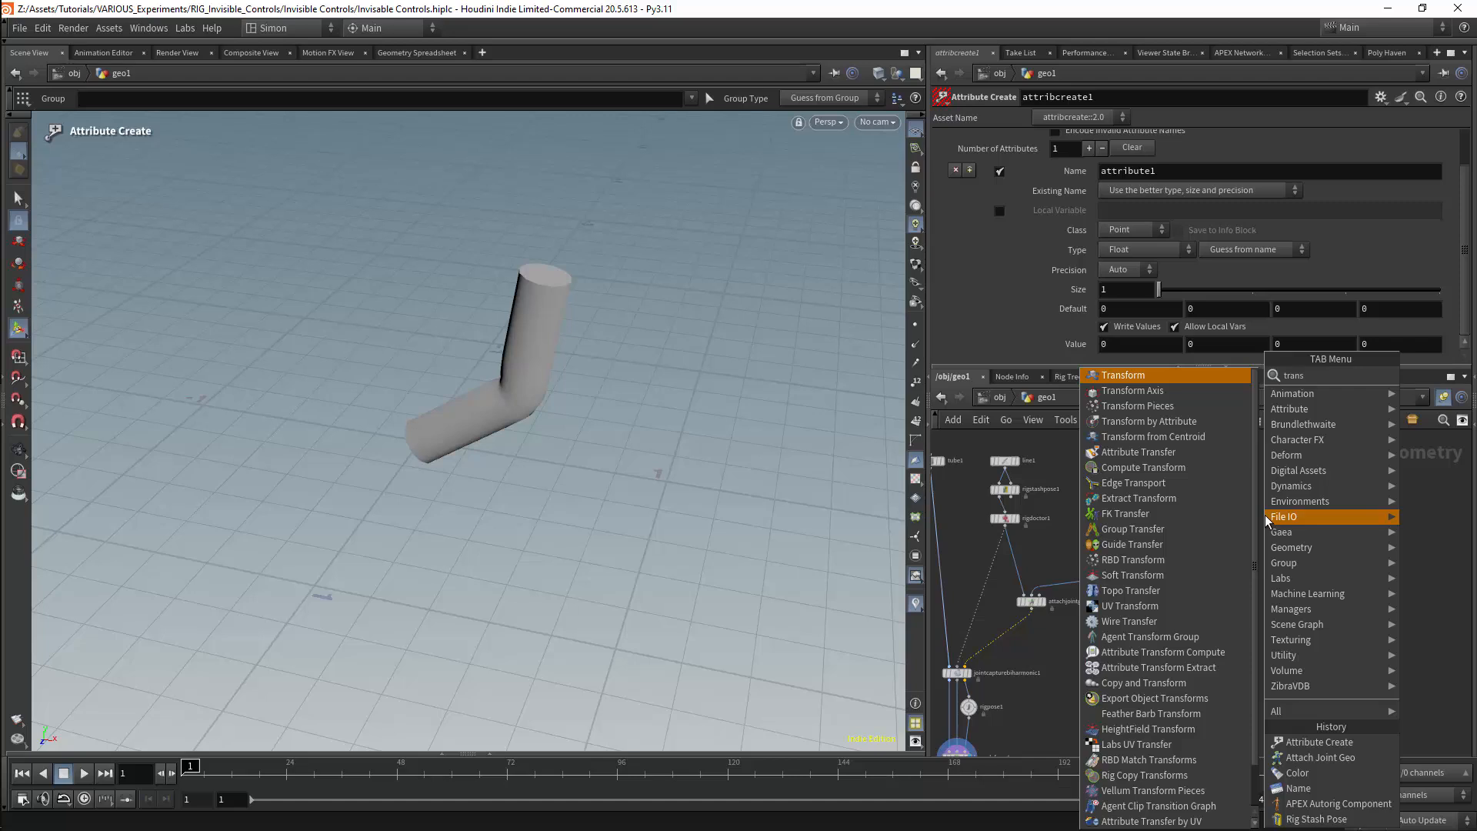
left_click(1415, 452)
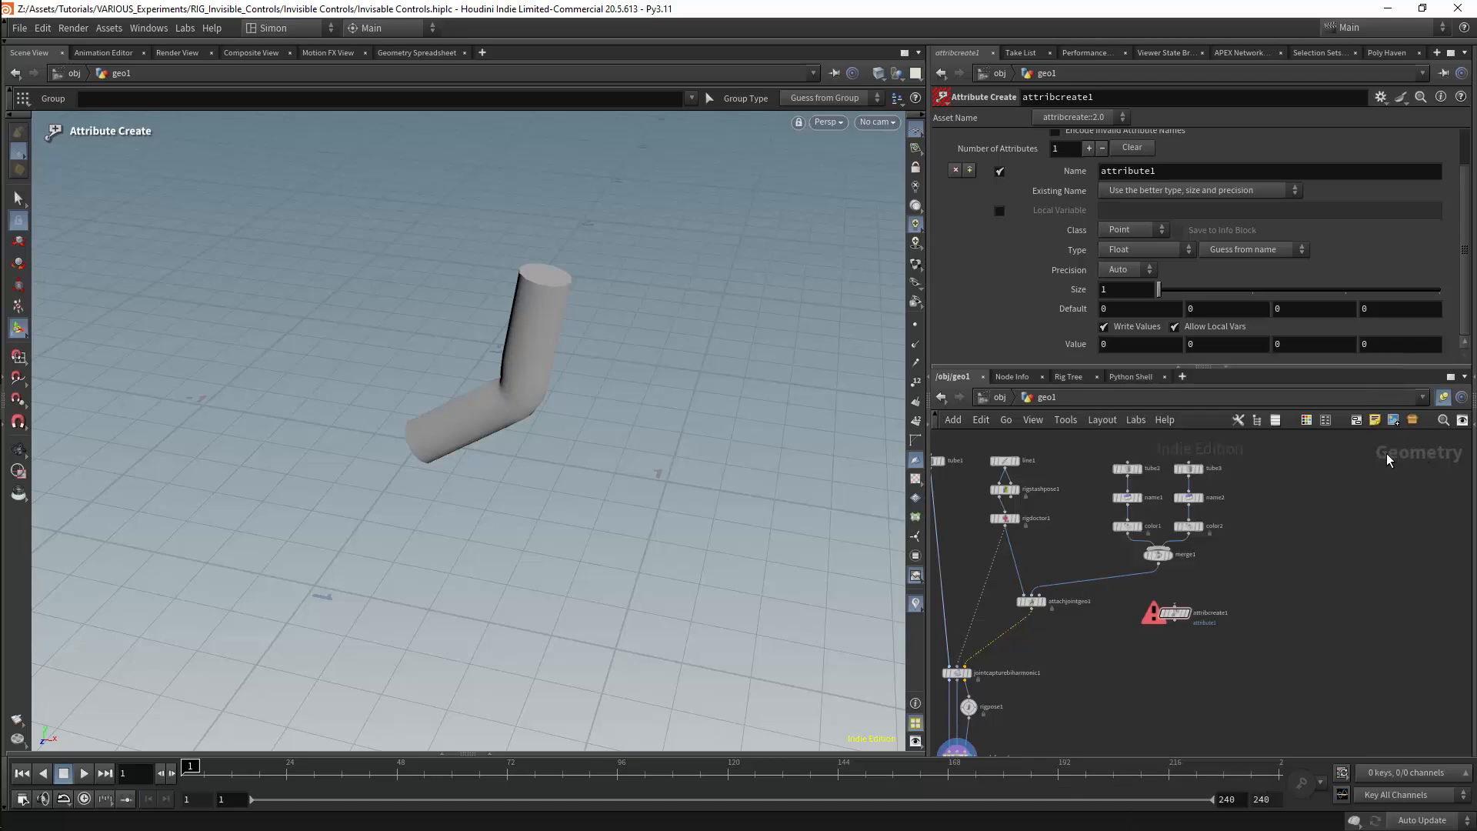
Try an Alpha attribute with value 0 on merge1's output, and delete the Attribute Create node
double_click(1149, 171)
type("Alpha")
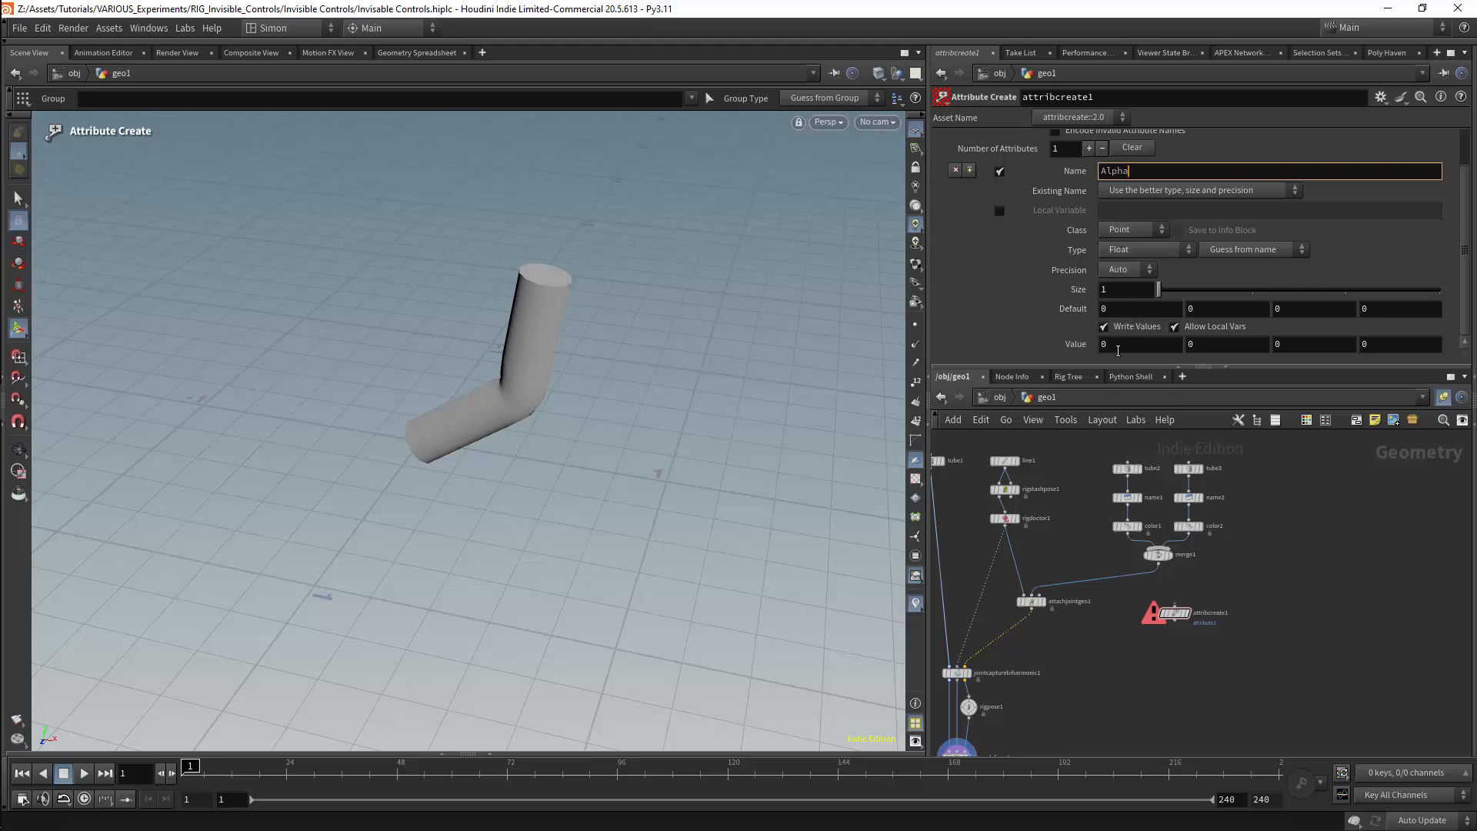
left_click_drag(1160, 564, 1186, 612)
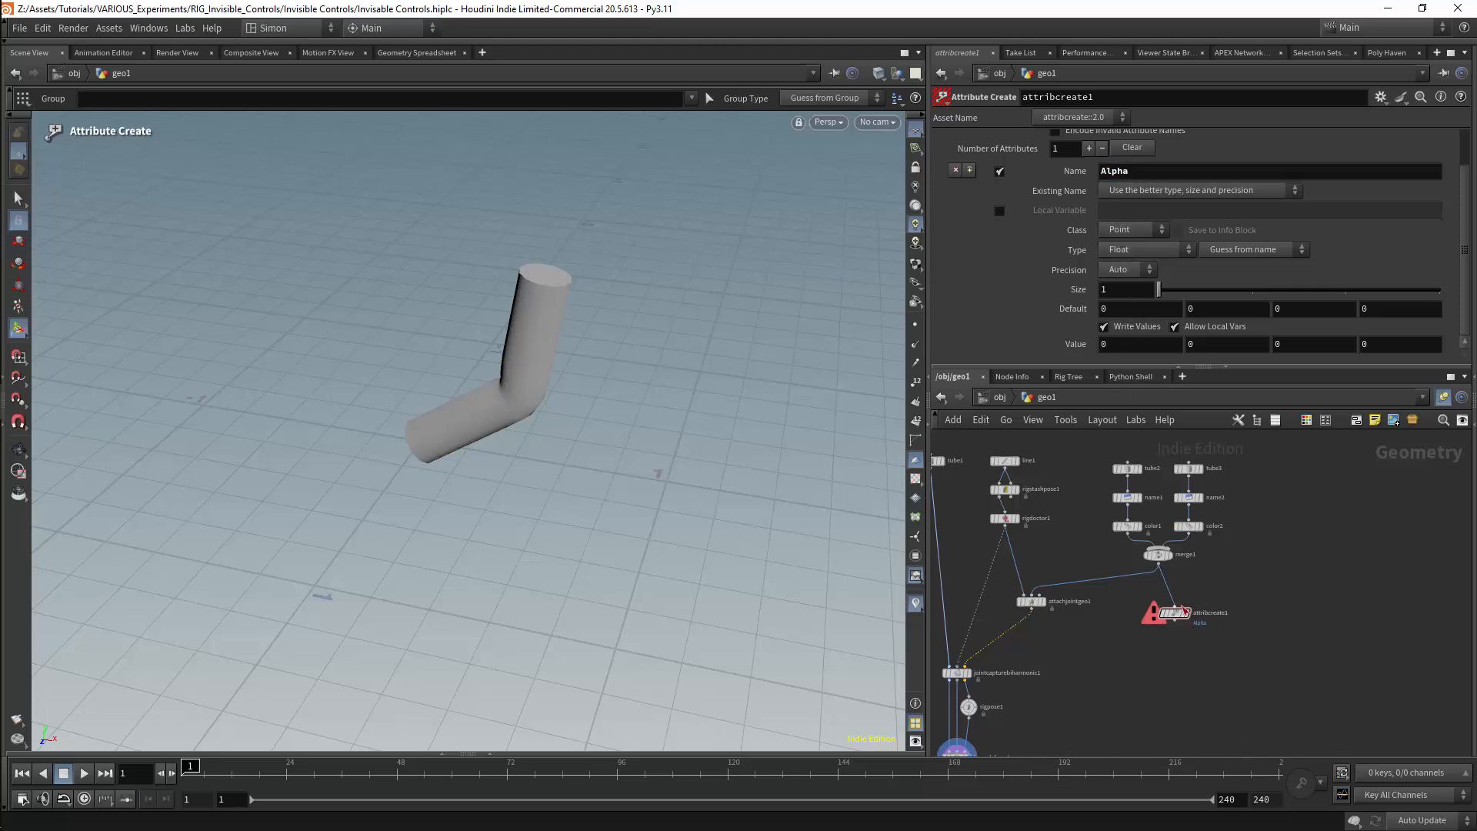
middle_click(1134, 345)
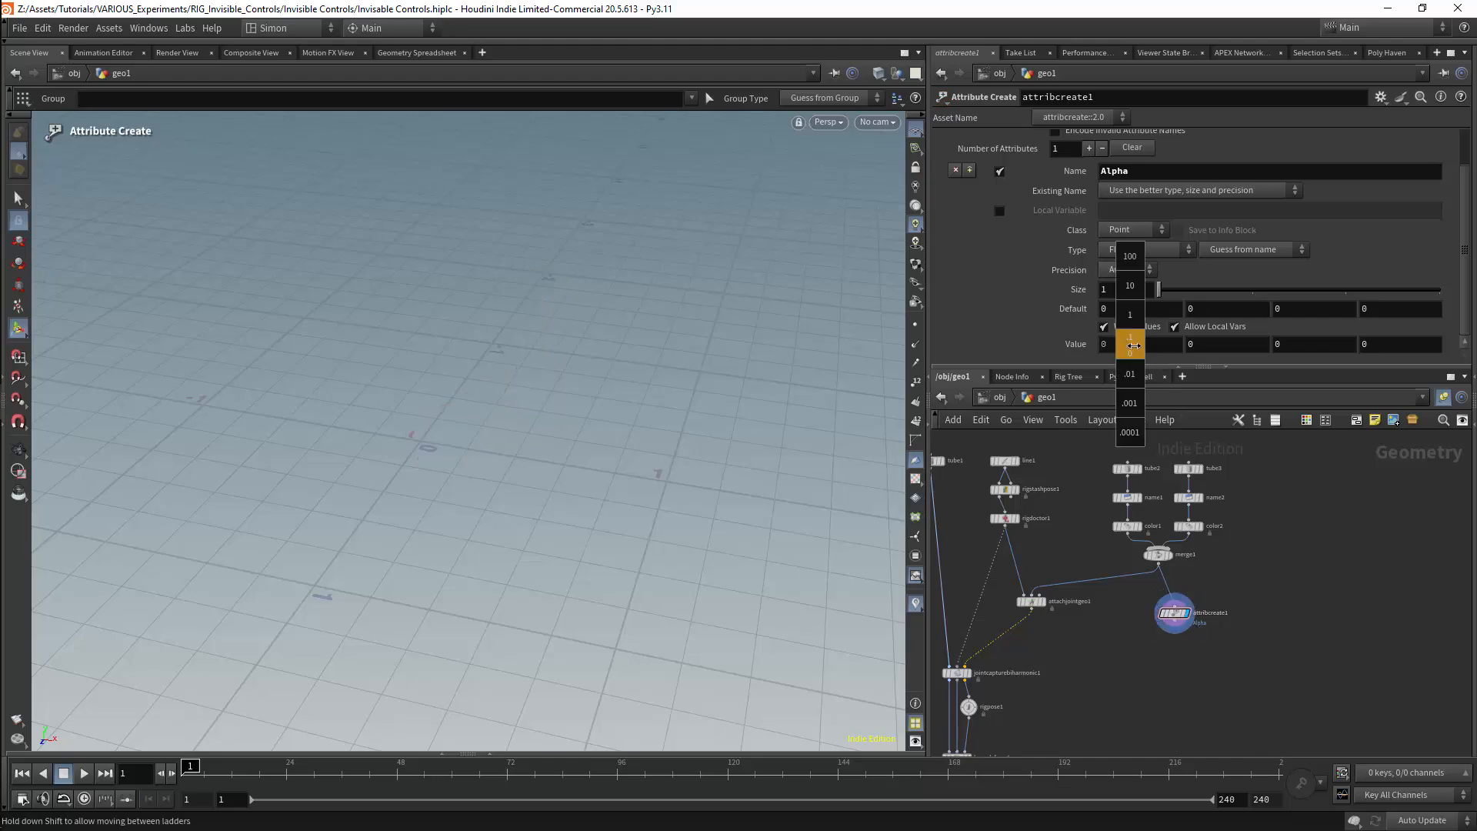
mouse_move(1133, 345)
middle_mouse_down()
mouse_move(1269, 343)
mouse_move(1120, 348)
middle_mouse_up()
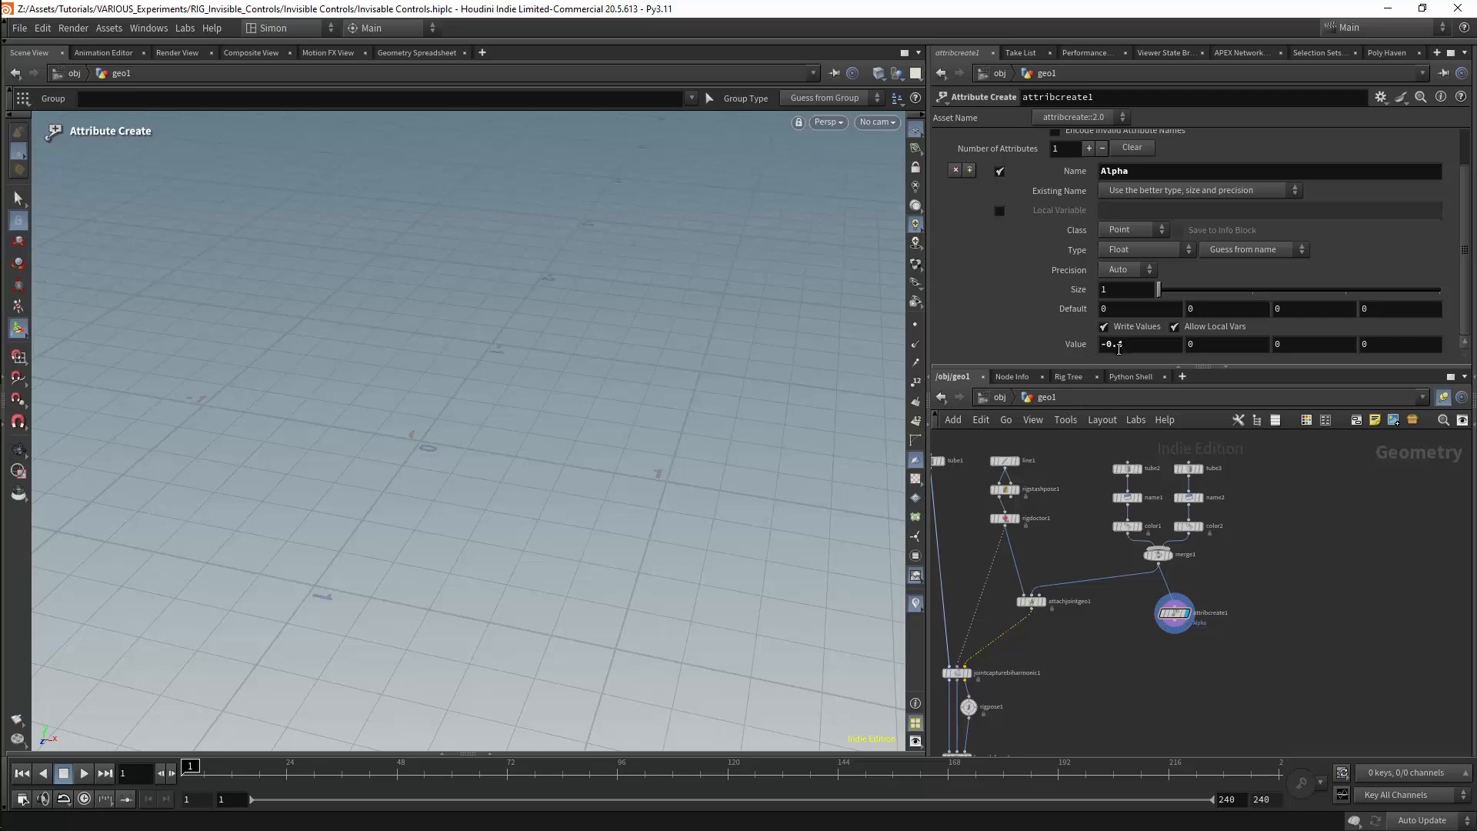
left_click_drag(1124, 348, 1040, 355)
type("0")
key("Return")
key("Delete")
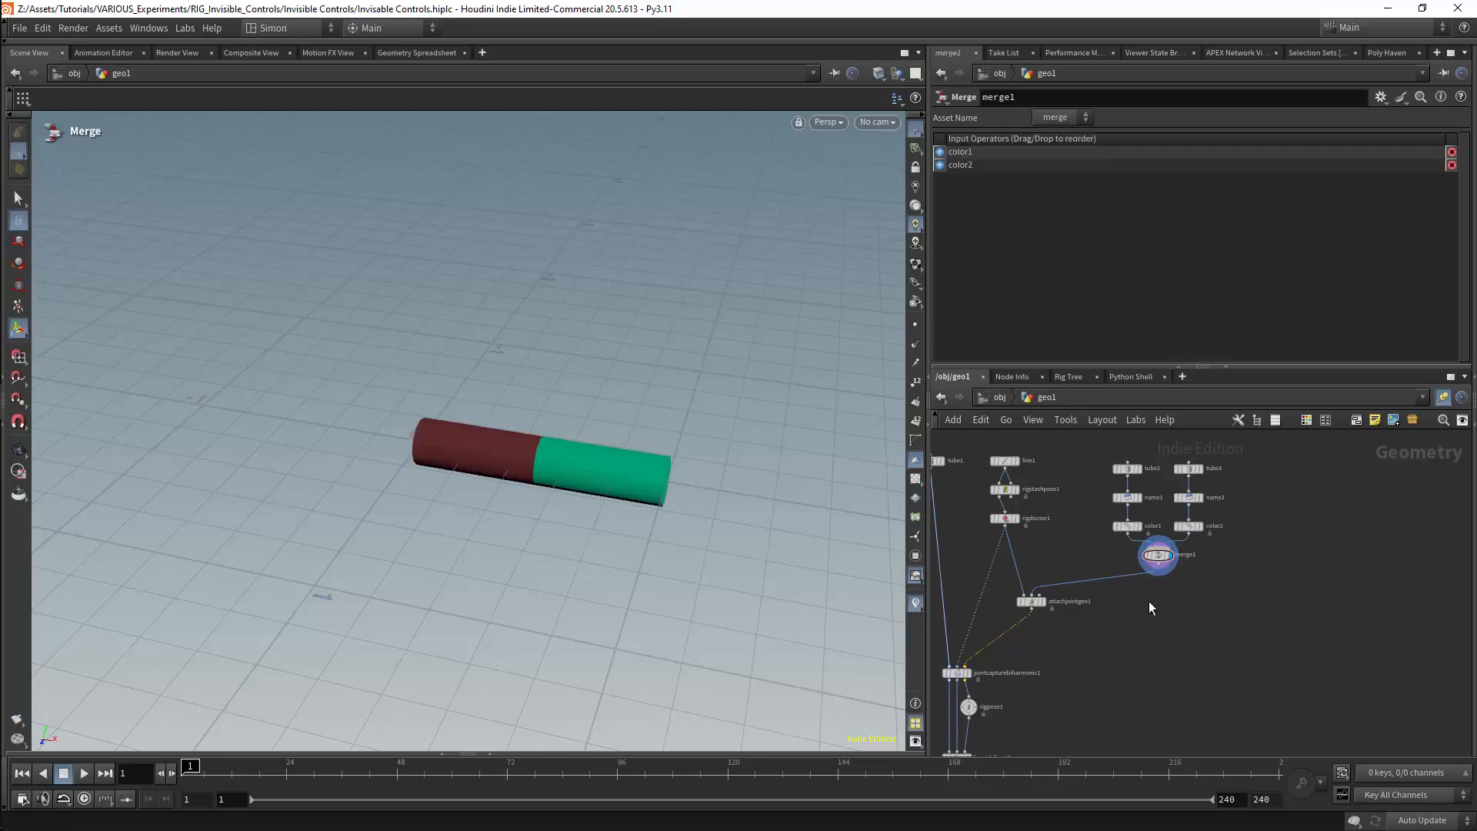
Insert an Attribute Wrangle between merge1 and attachjointgeo1
key("Tab")
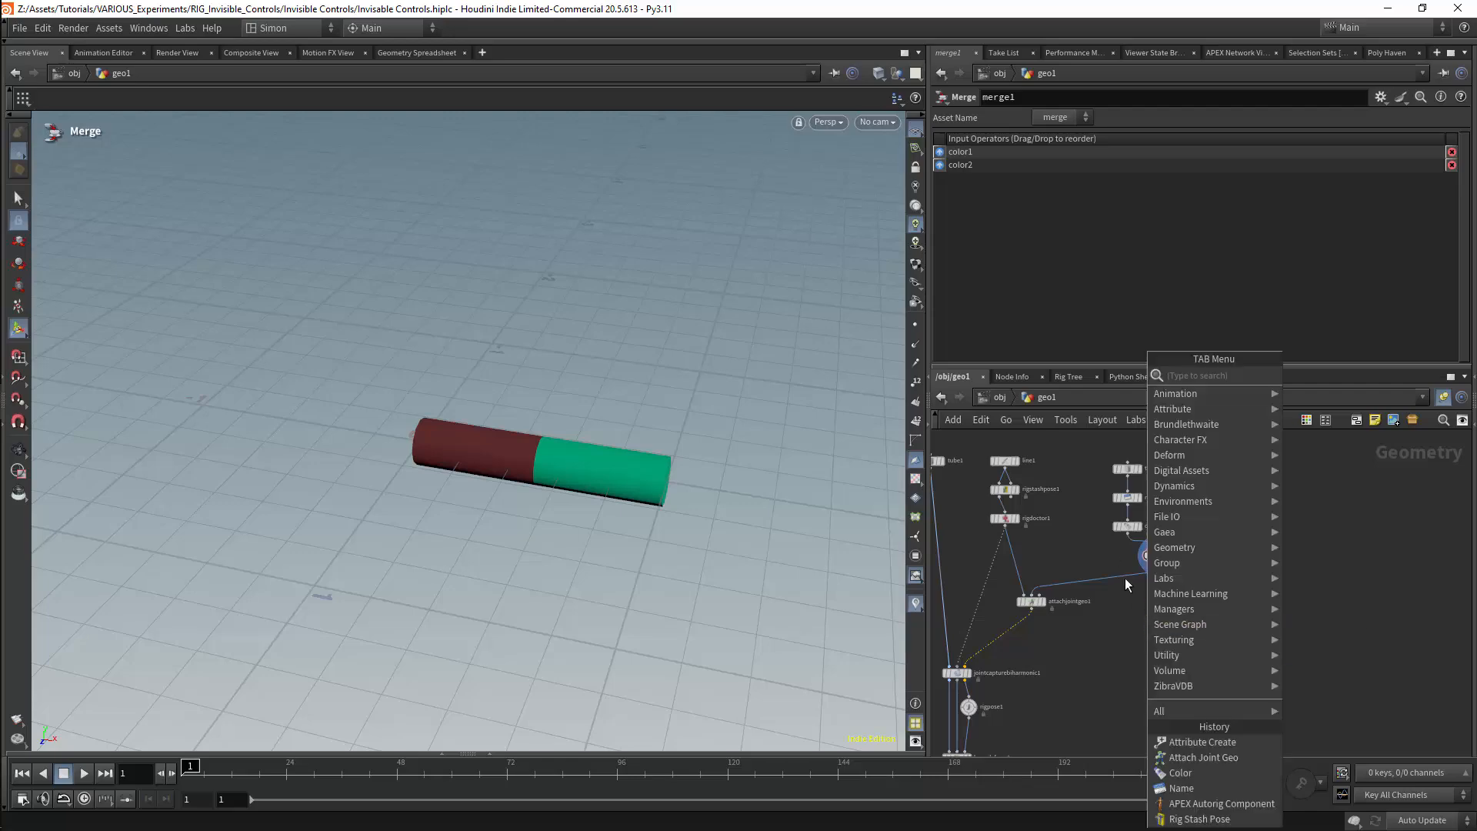
type("aw")
key("Return")
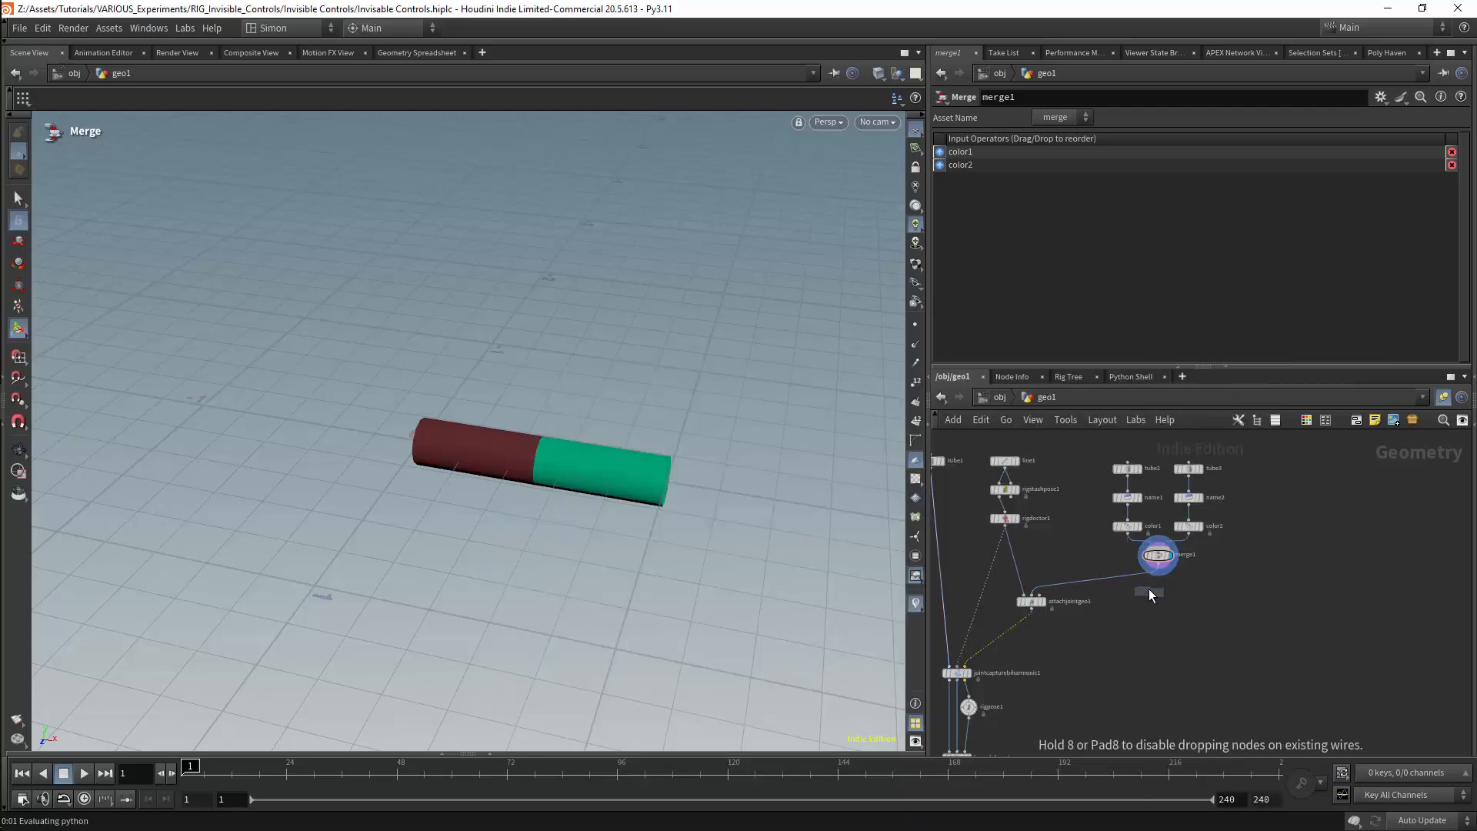
left_click(1119, 585)
left_click_drag(1122, 595, 1163, 594)
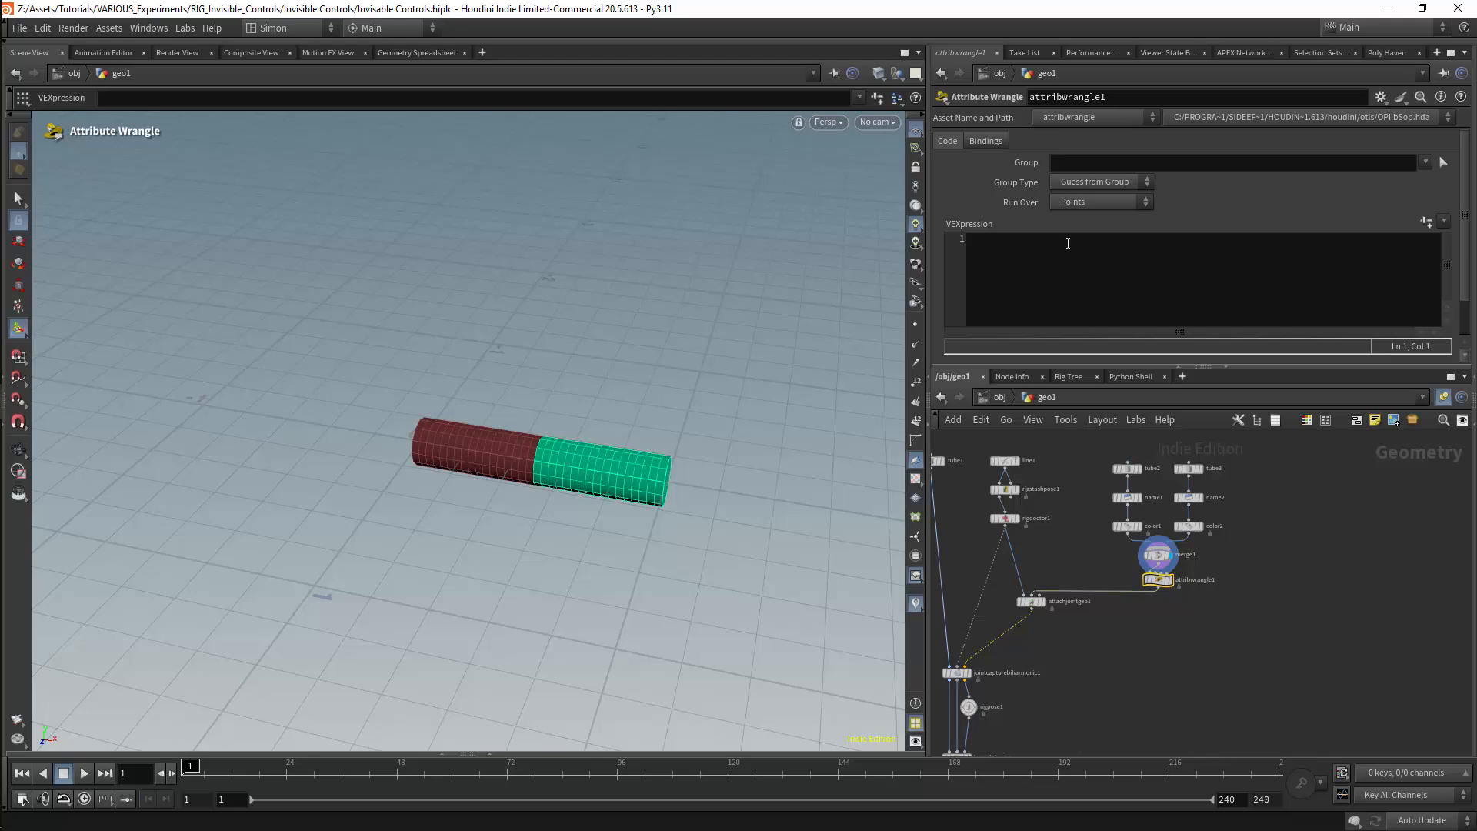
Write f@Alpha=chf("Transparency"); in attribwrangle1 and generate its Transparency parameter
left_click(1050, 264)
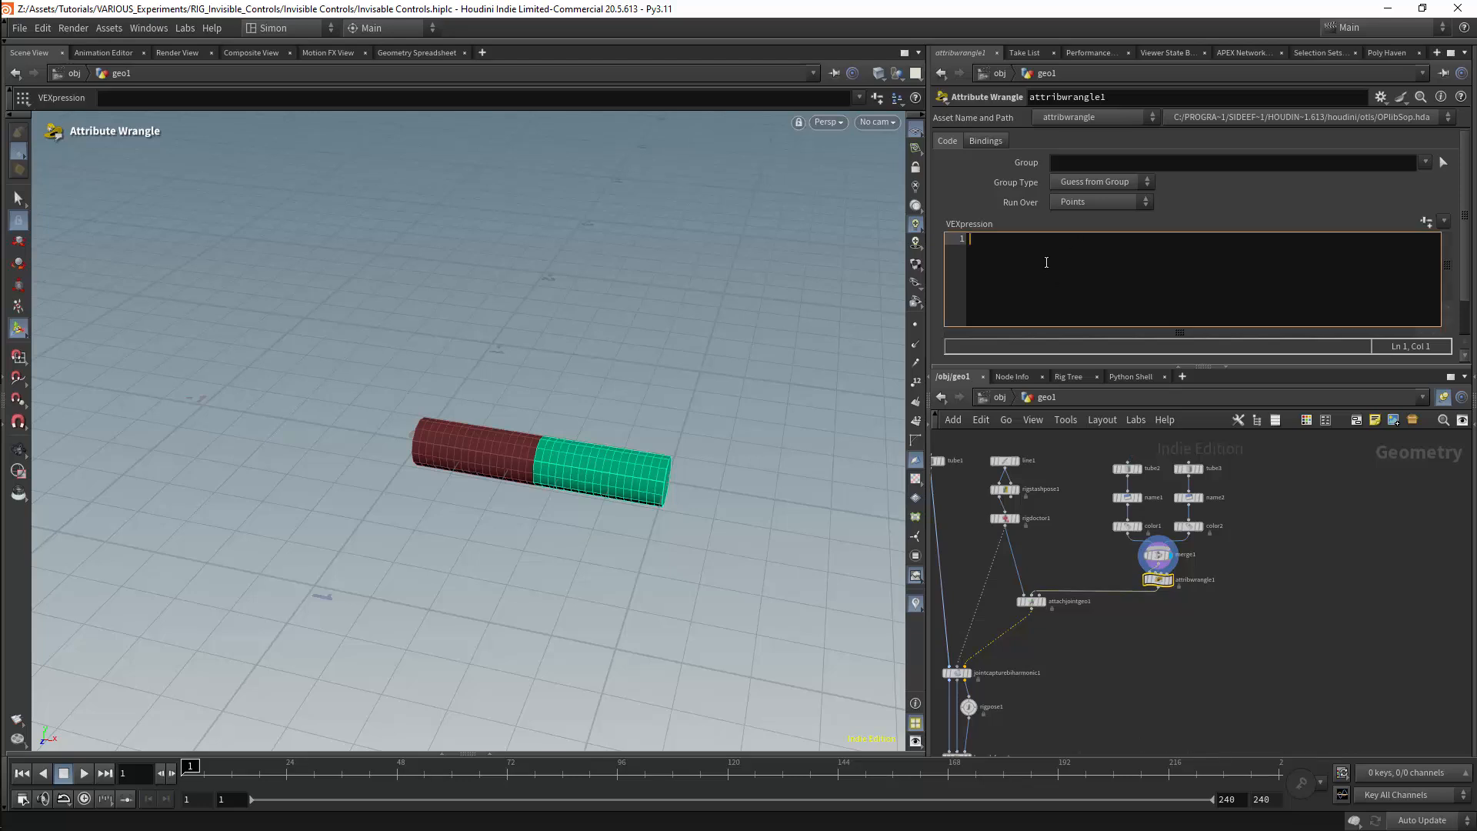
type("f@")
key("Escape")
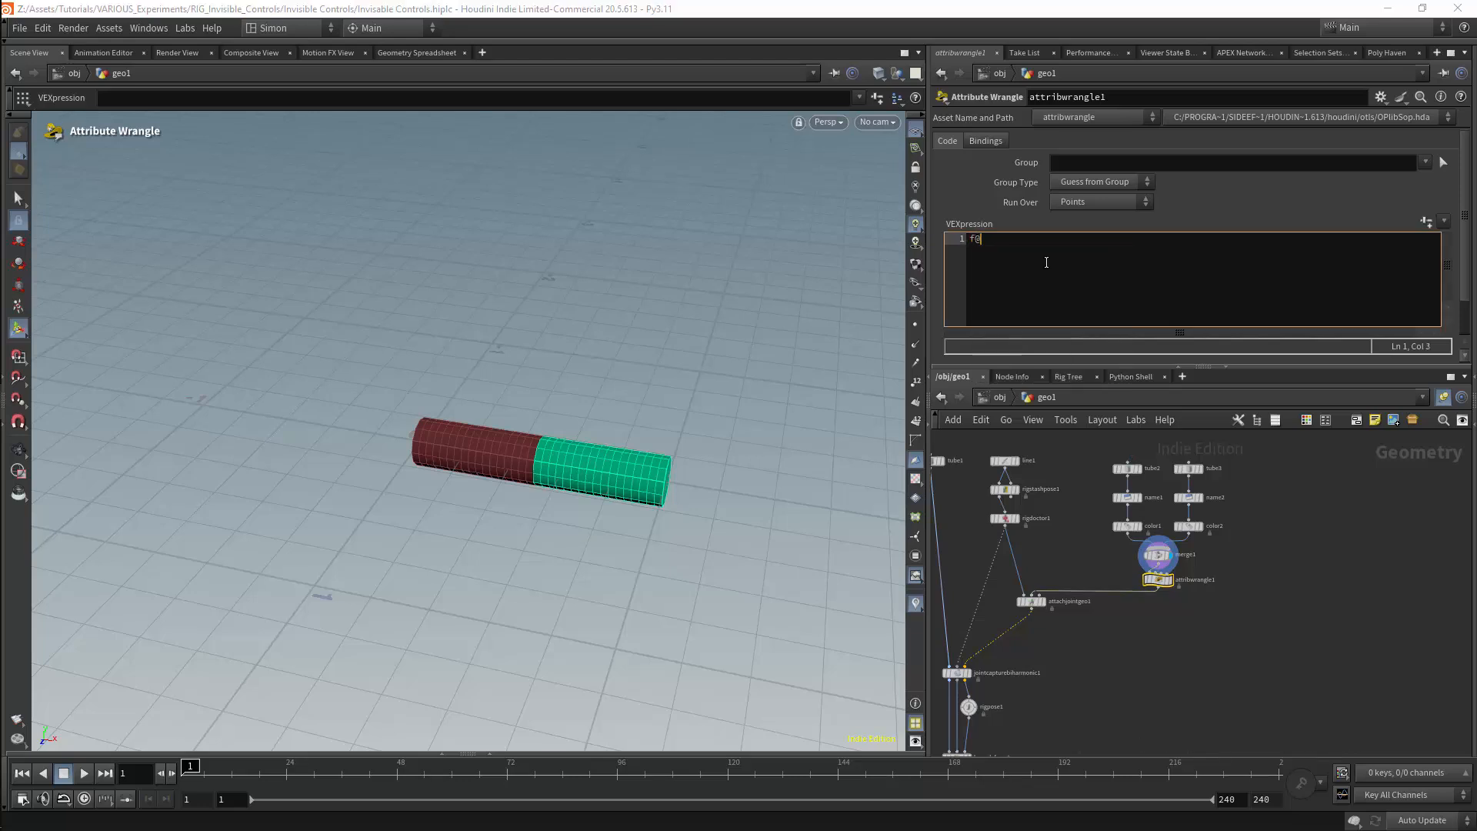
type("Alpha=chf(\"Tr\");")
key("Left")
key("Left")
type("\"Transparency")
left_click(1426, 223)
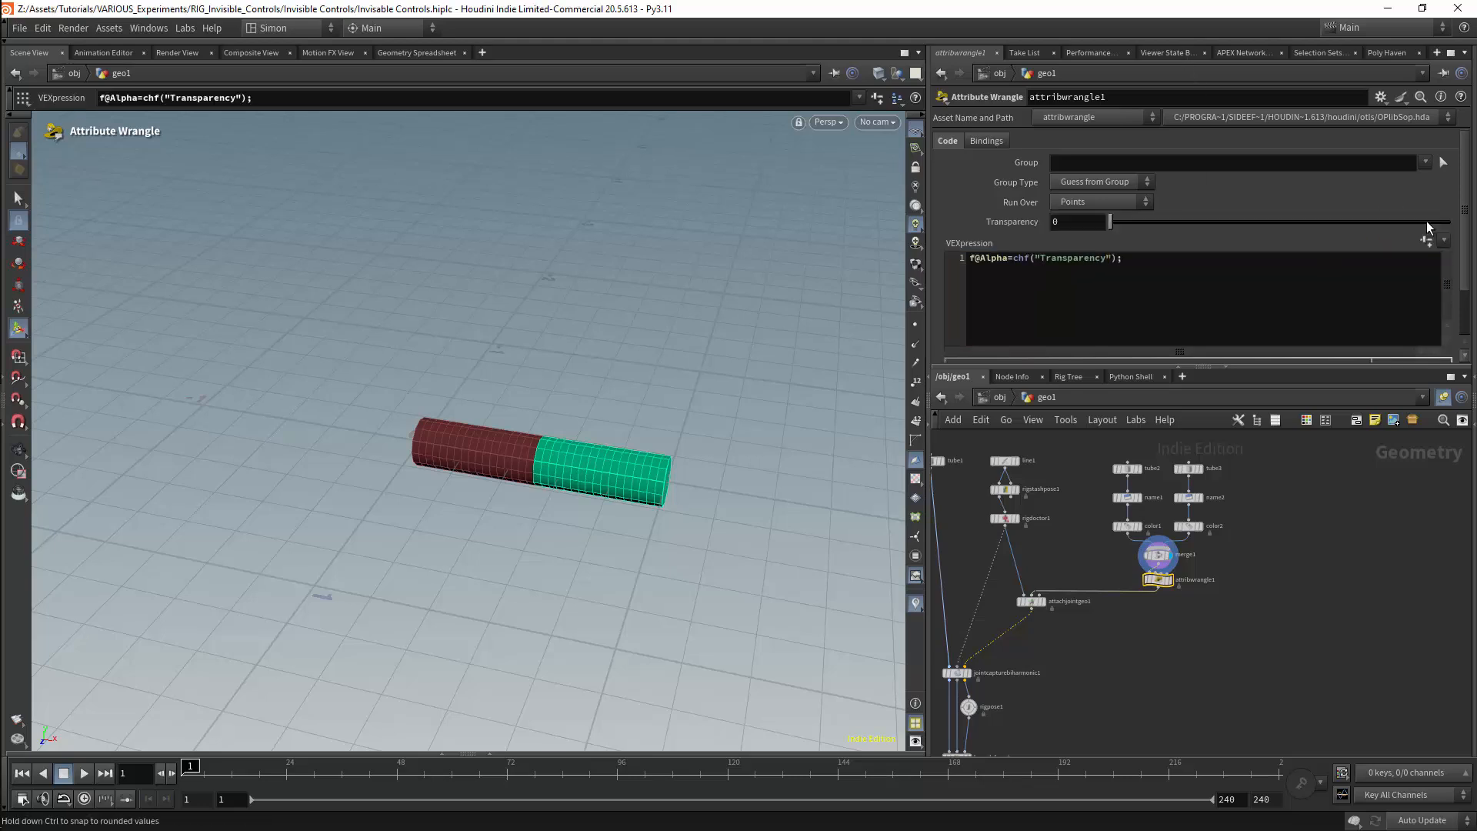
Display attribwrangle1 to check the transparent shapes, and return to rigpose1 with bonedeform1 displayed
left_click(1171, 581)
middle_click_drag(1096, 666, 1162, 574)
left_click(1035, 616)
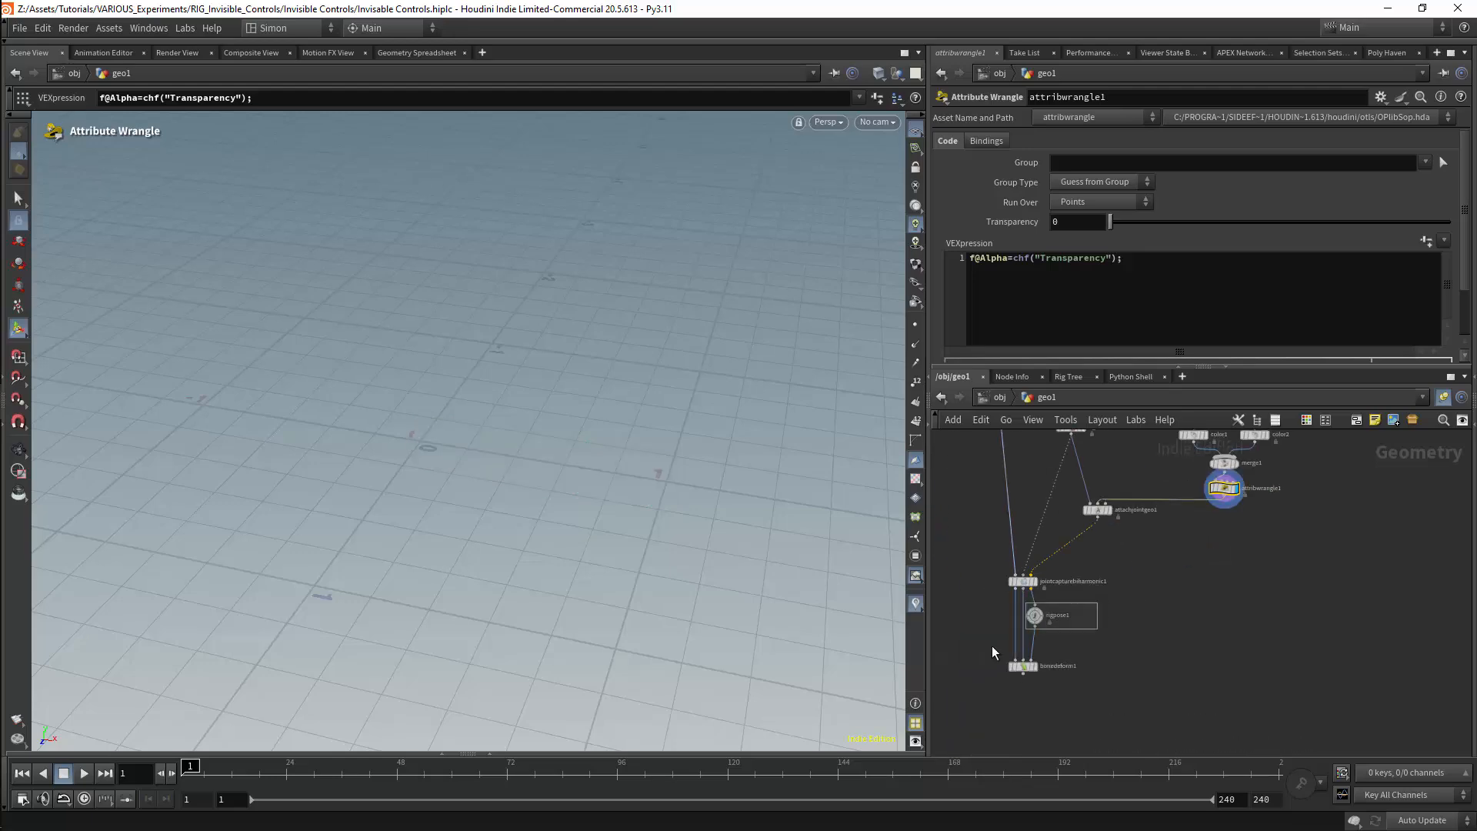
left_click(1033, 666)
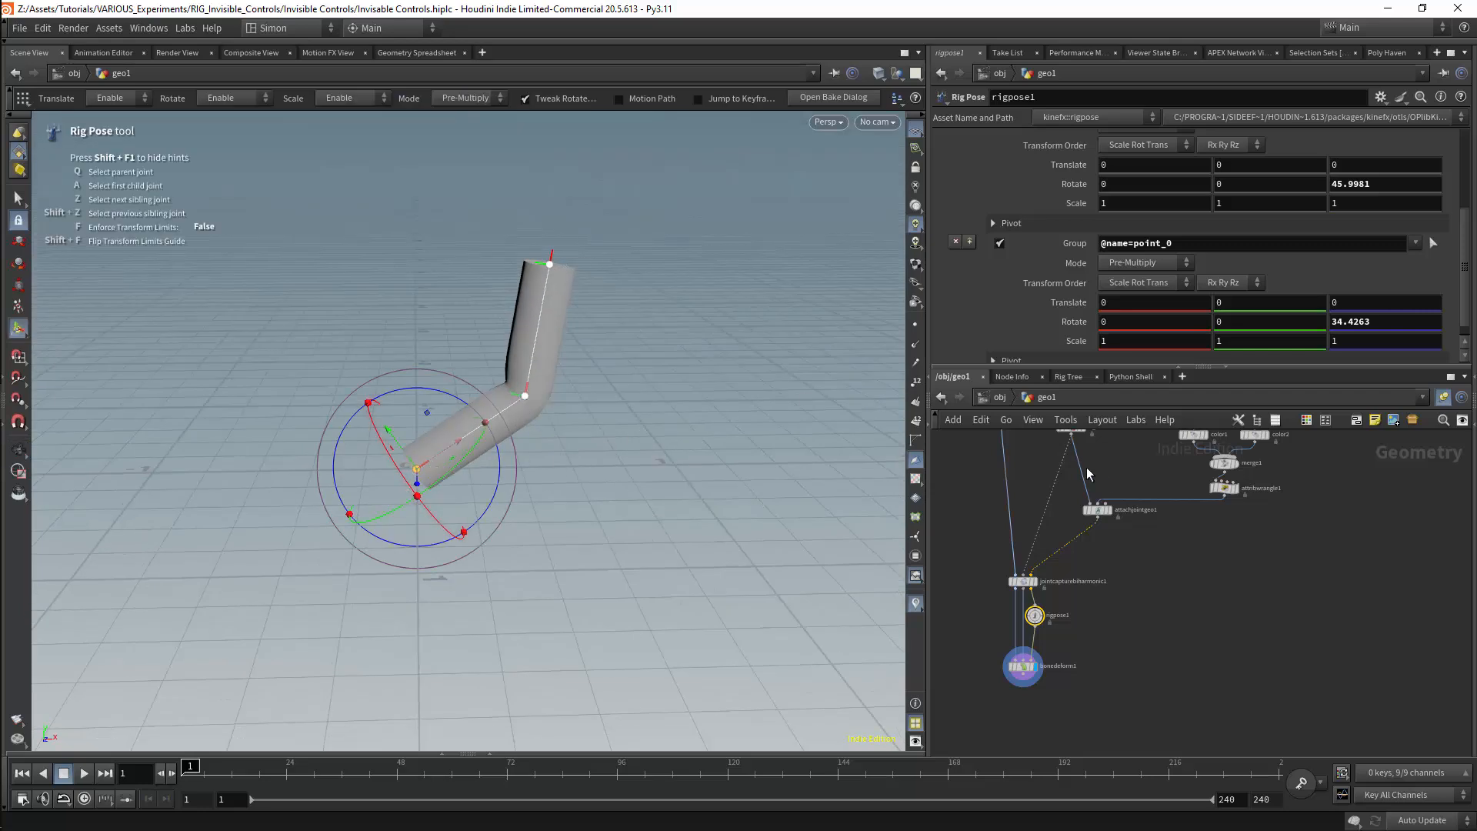
Add a Rig Visualiser configuration in rigpose1 with Show Joint and Show Polygon Lines off, and save the scene
scroll(1467, 180, "up", 3)
scroll(1468, 180, "up", 2)
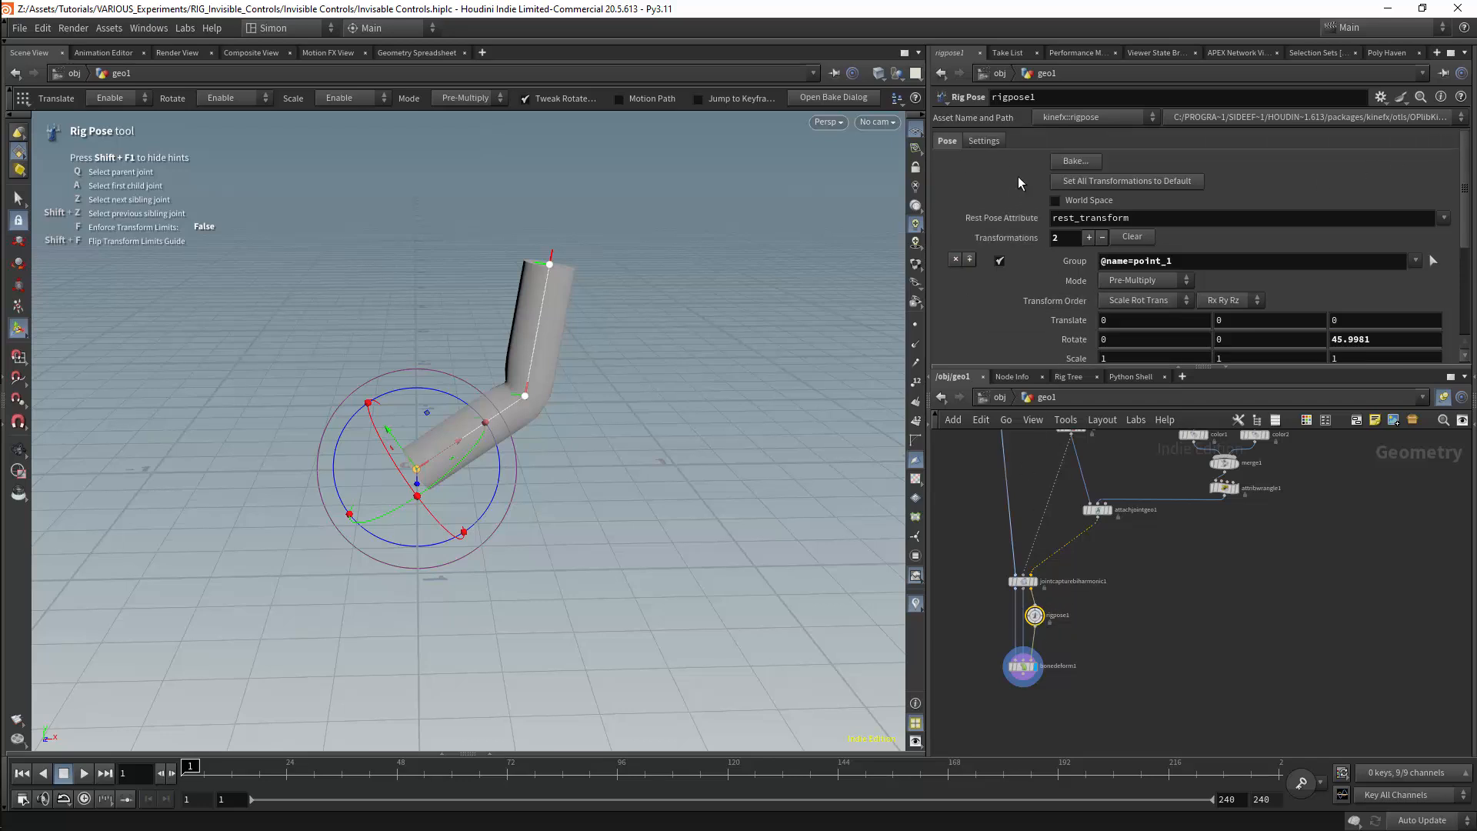
left_click(986, 141)
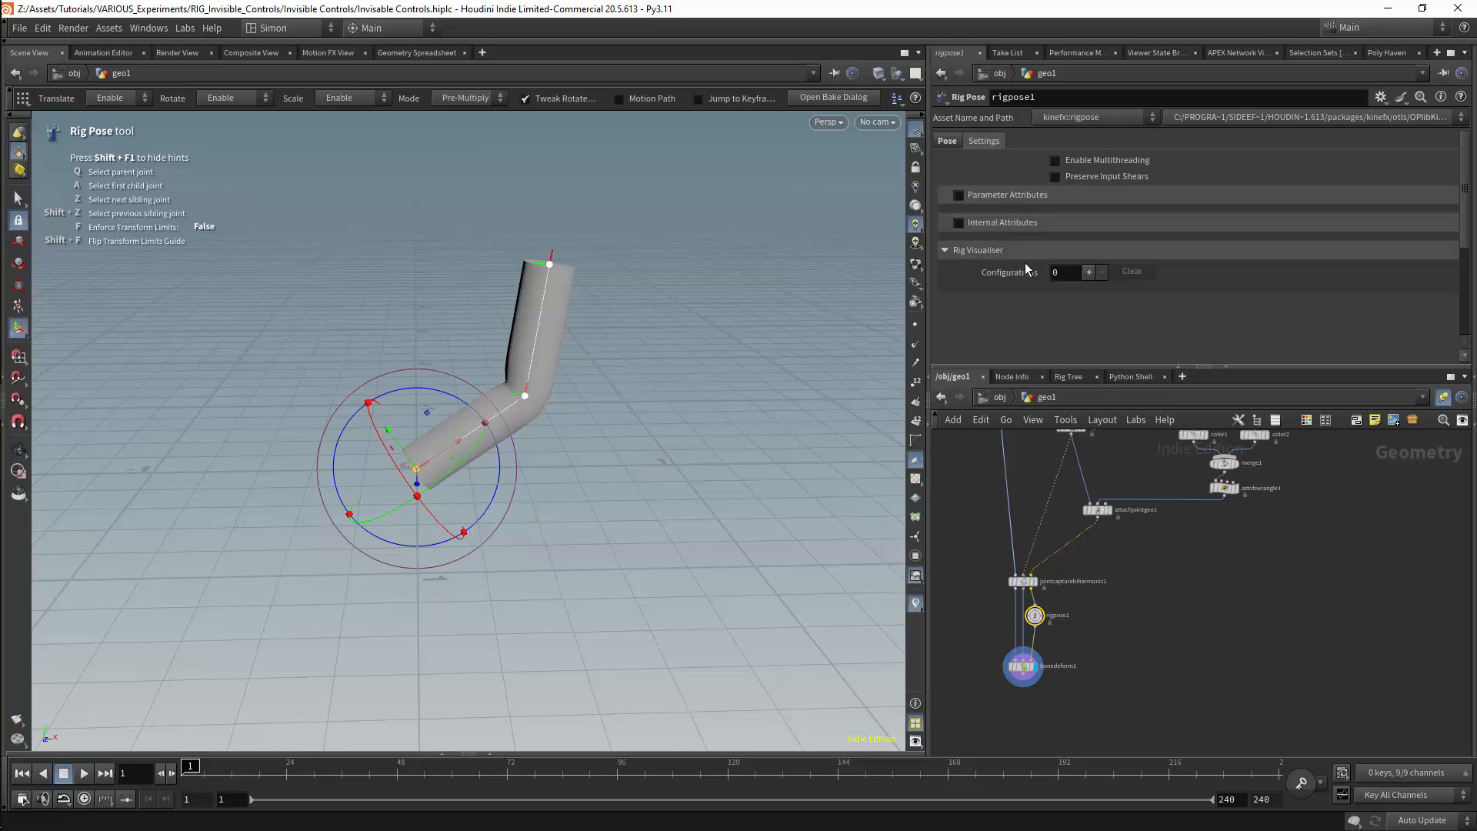
left_click(1089, 272)
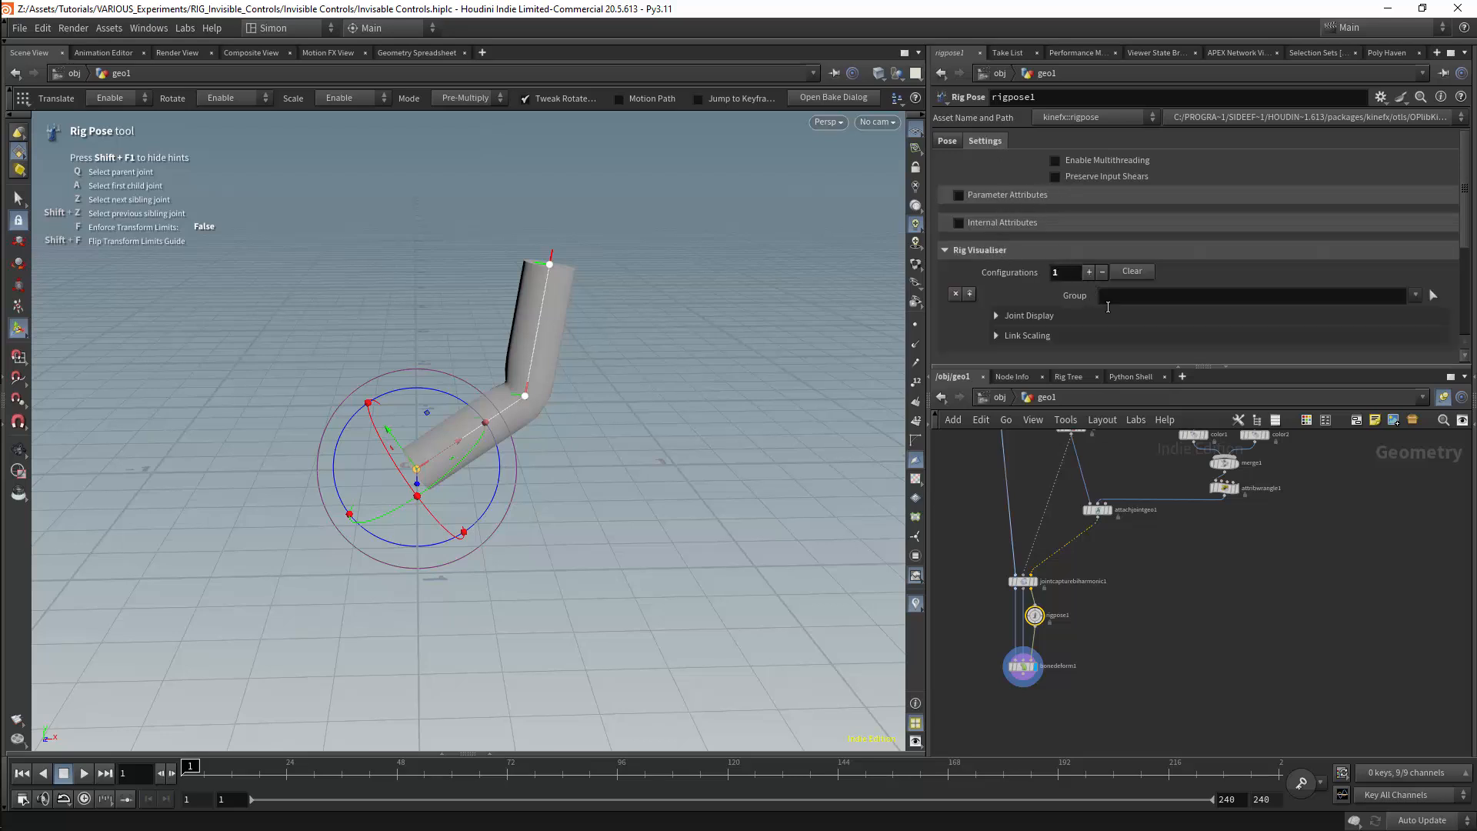
left_click(997, 315)
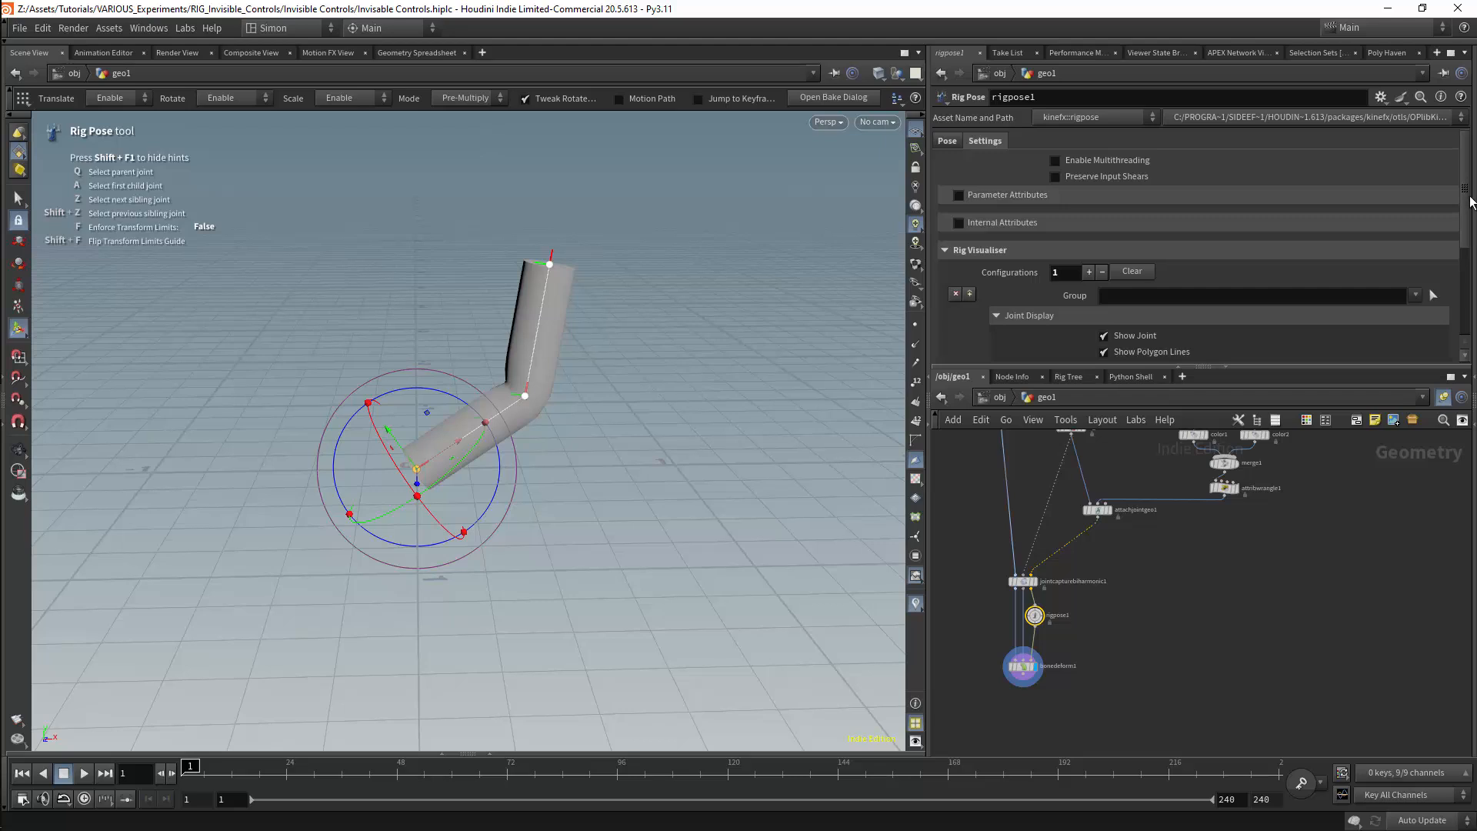
scroll(1471, 201, "down", 3)
left_click(1105, 248)
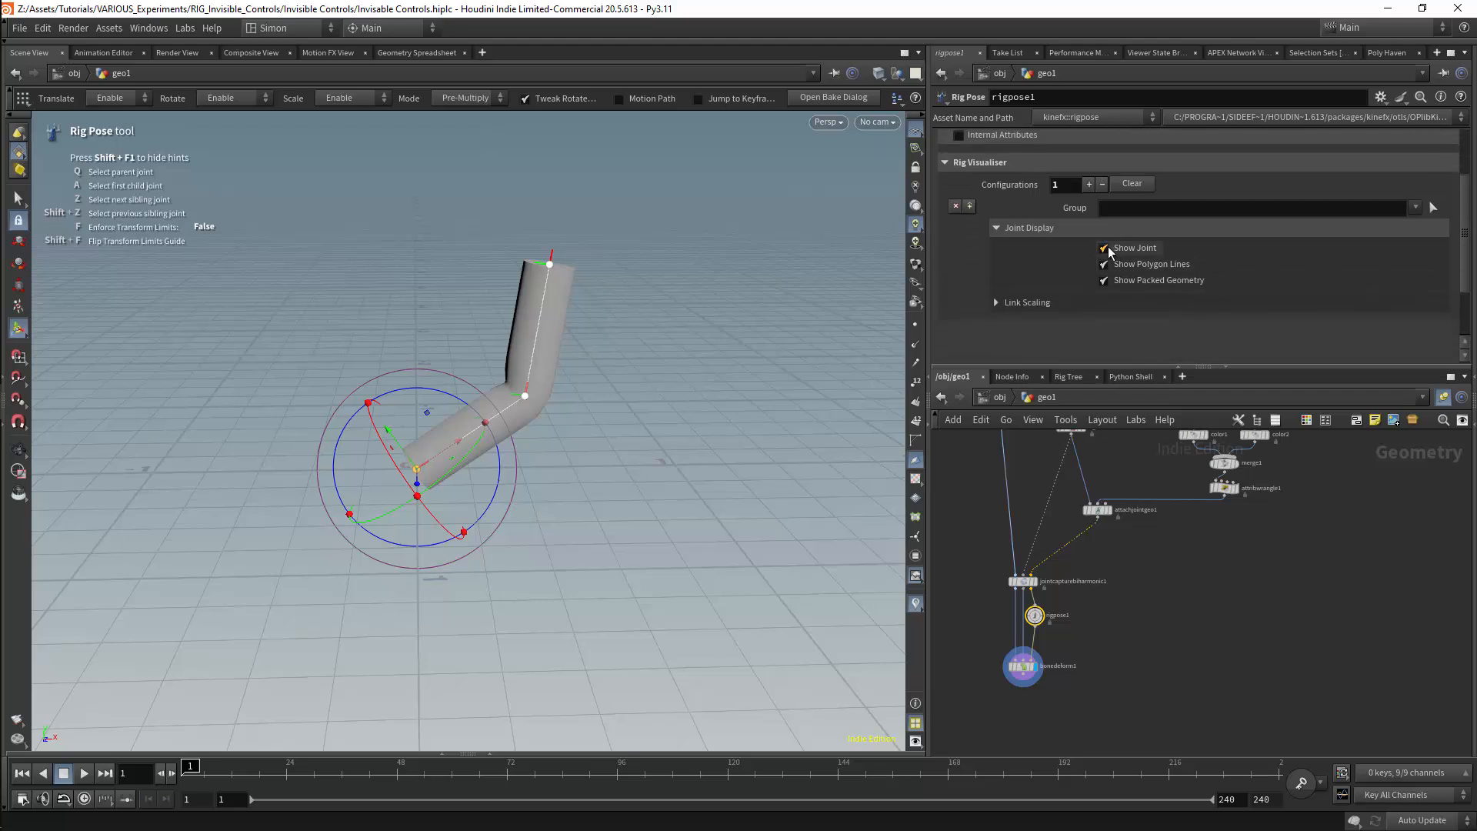
left_click(1105, 264)
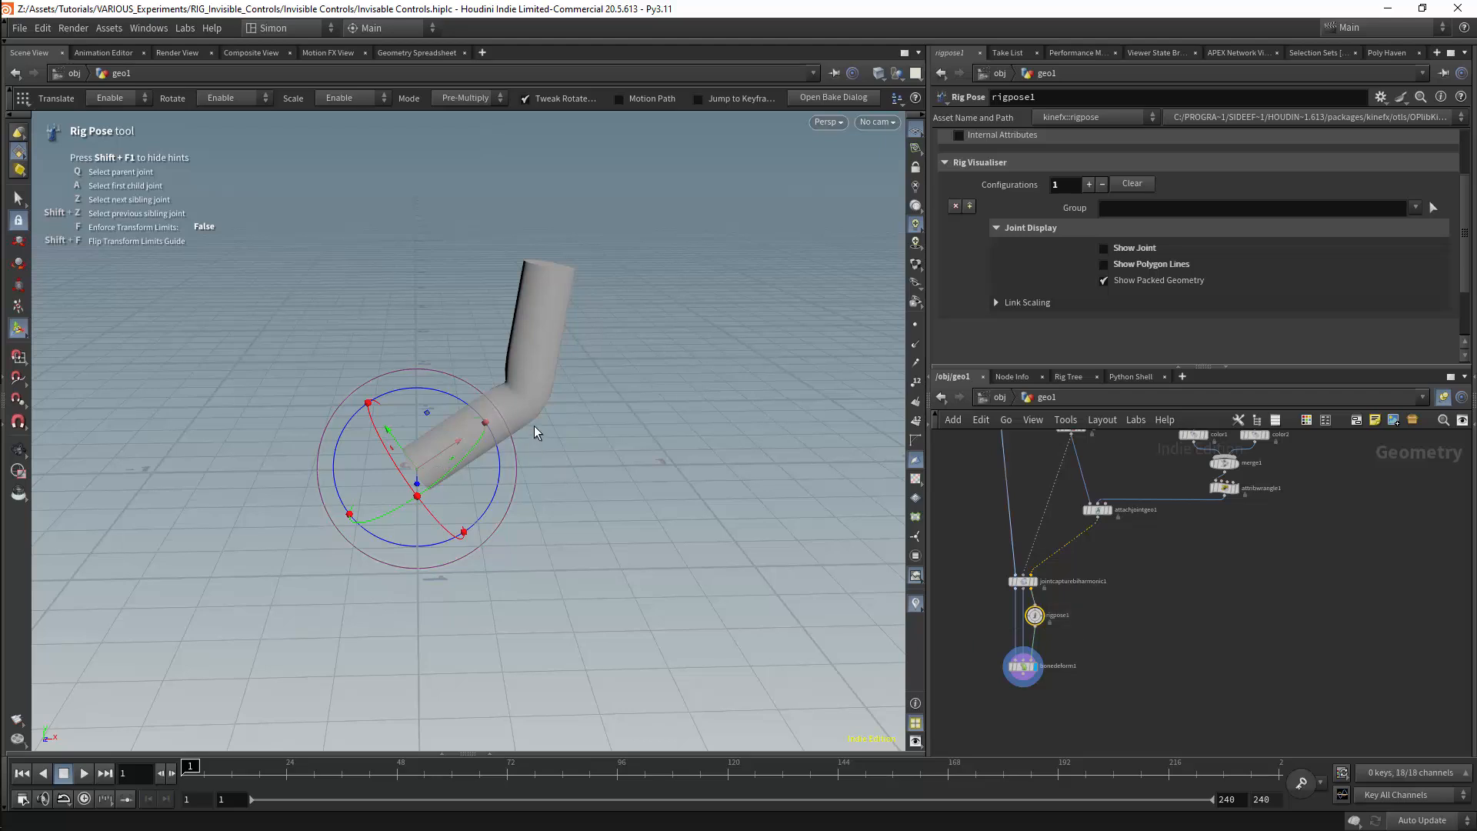
key("ctrl+s")
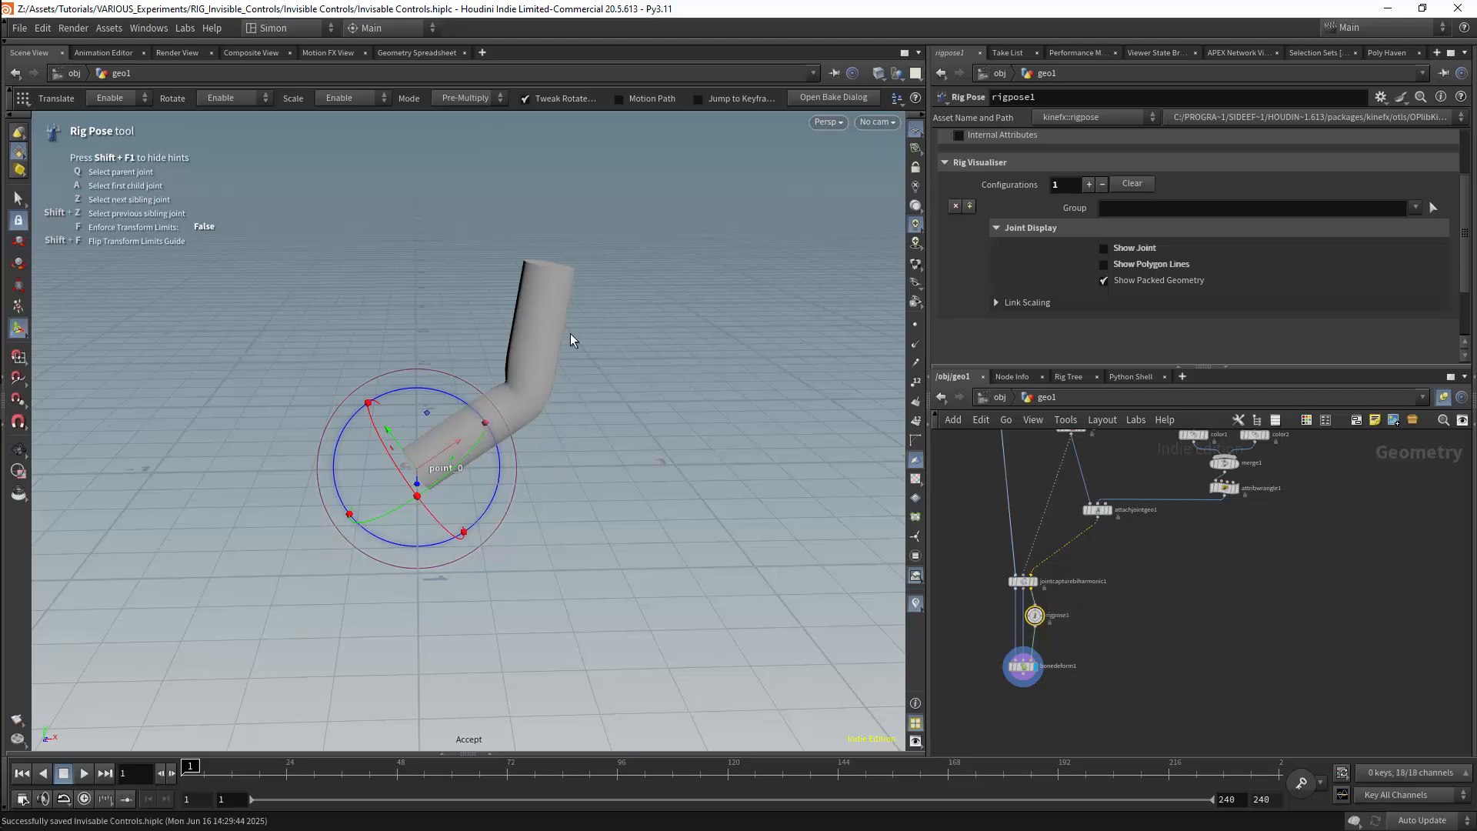
Pose the tube through its invisible controls, rotating point_0 to about 93.4 and point_1 to about 25.6 on Z
left_click(537, 337)
left_click_drag(571, 331, 620, 456)
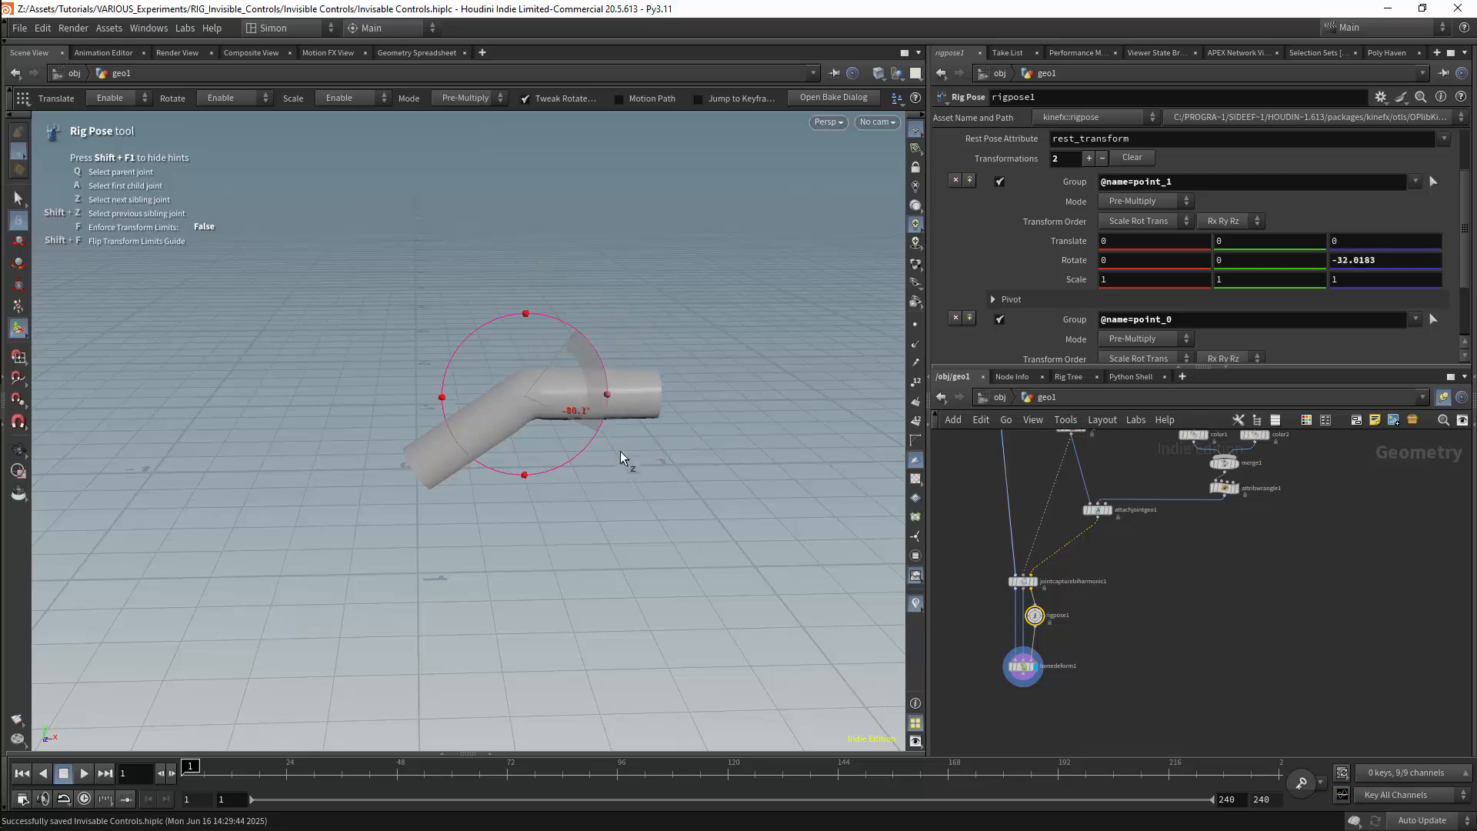
left_click(499, 435)
left_click_drag(463, 407, 372, 387)
left_click(435, 286)
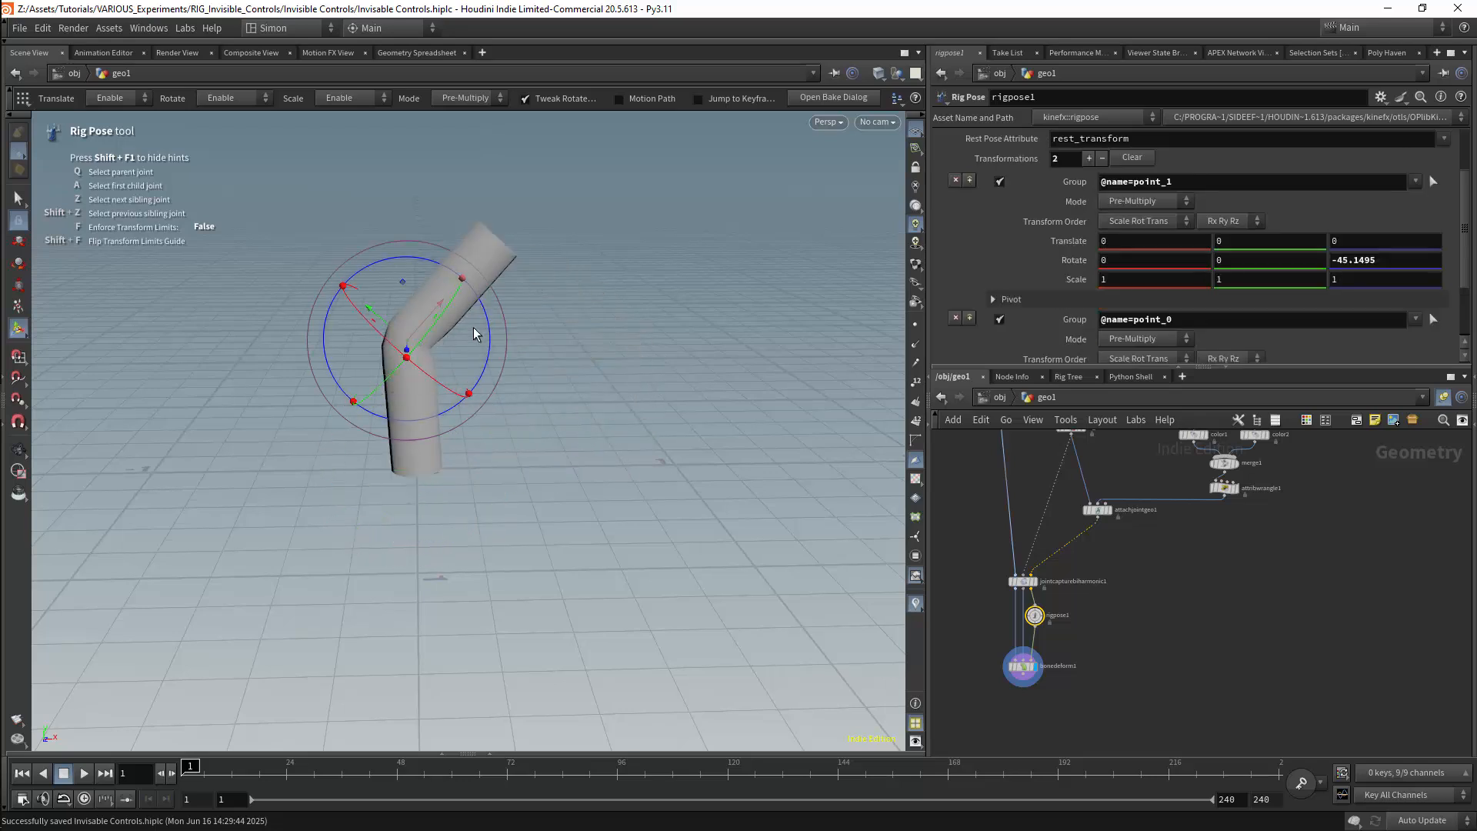
left_click_drag(492, 330, 370, 281)
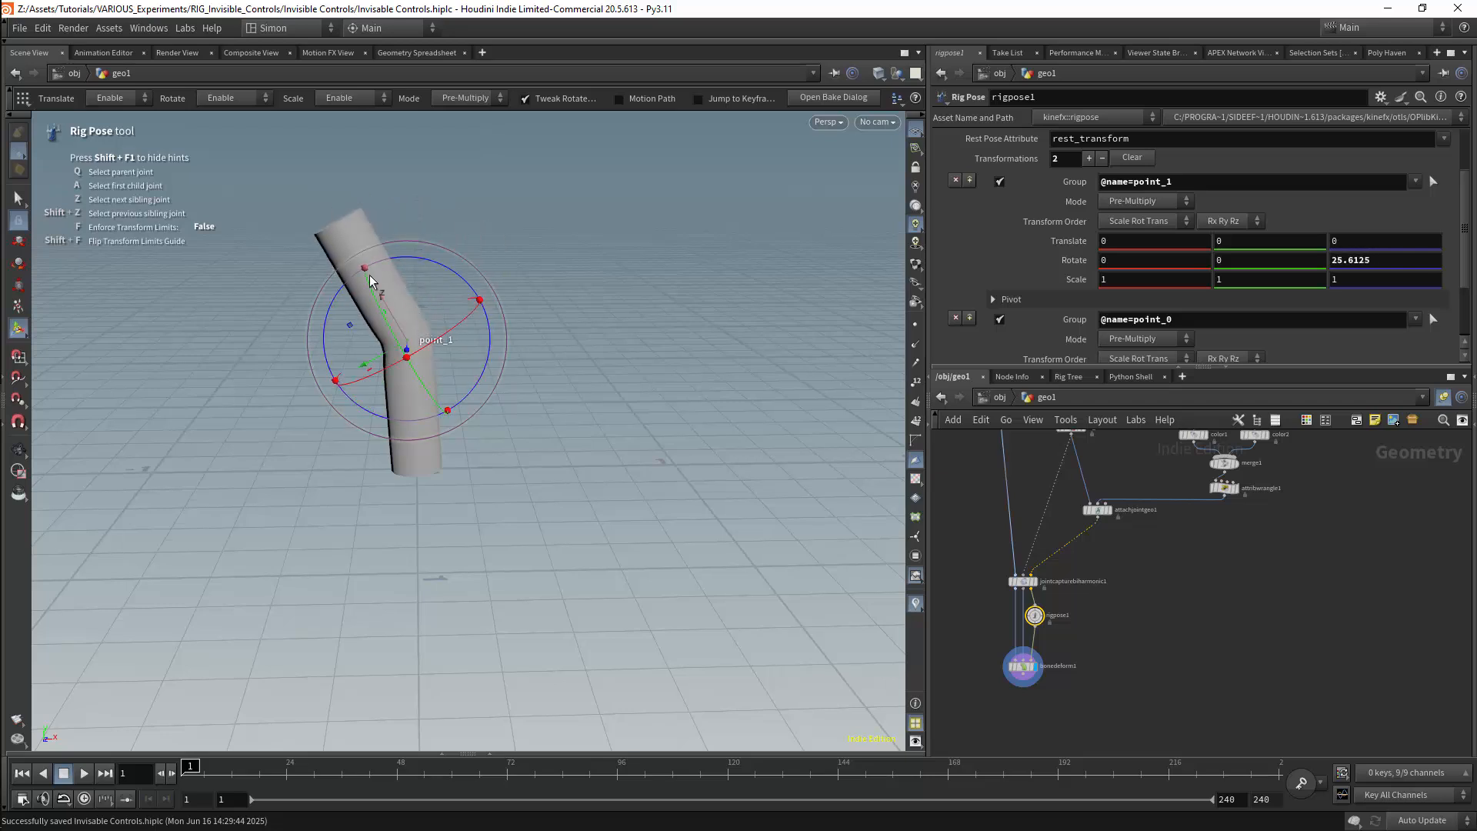
Repose the tube through its controls, rotating point_0 to about 103.8 on Z and bending point_1 to the opposite side
left_click(440, 403)
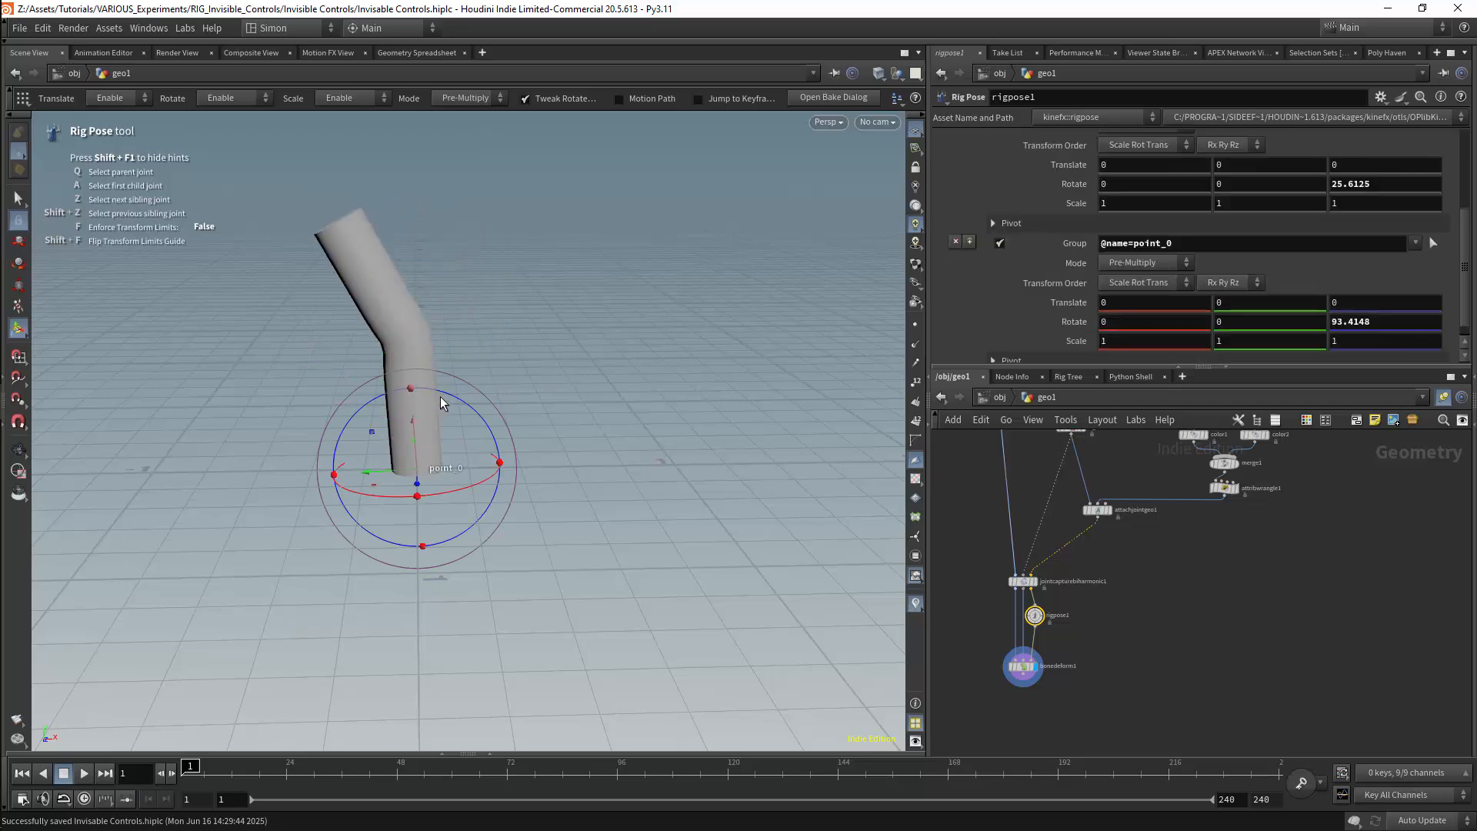
left_click_drag(469, 408, 514, 460)
left_click(511, 321)
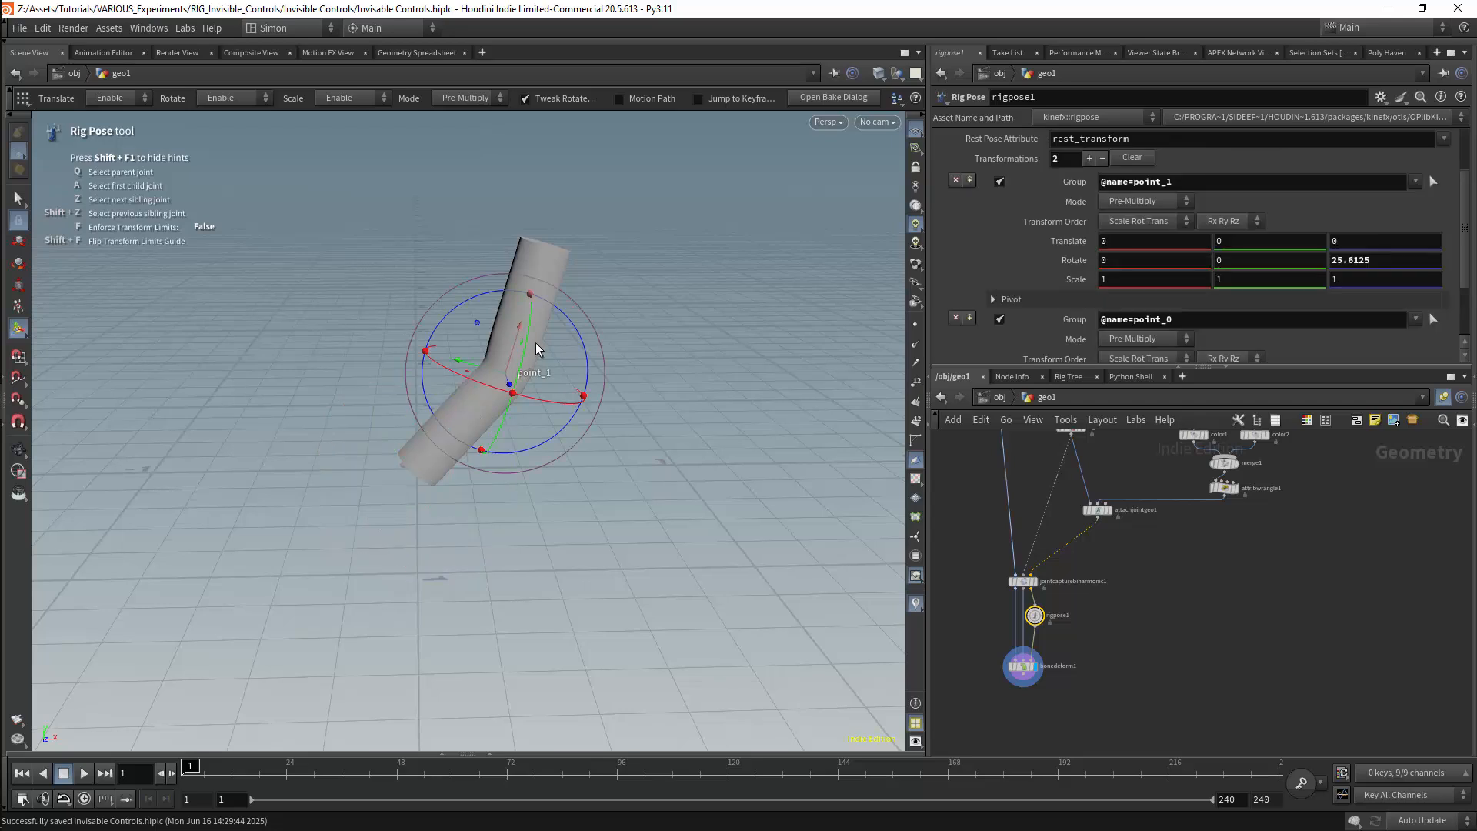
left_click_drag(578, 331, 422, 375)
left_click(468, 420)
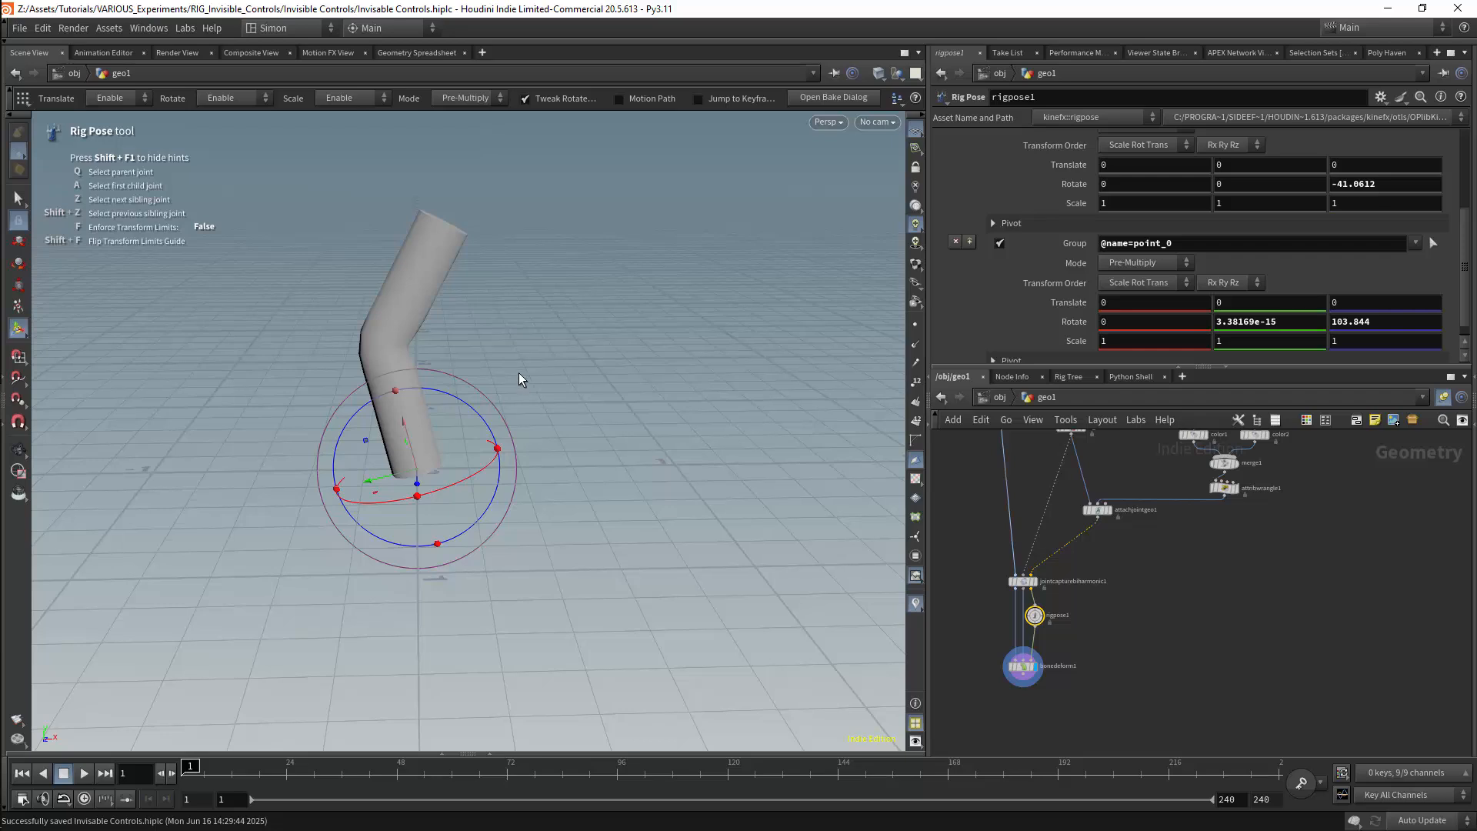
left_click(424, 297)
left_click_drag(461, 313, 331, 271)
Move attachjointgeo1 beneath attribwrangle1 and copy it together with the control-shape tube, name, color, merge and wrangle nodes
middle_click_drag(1240, 583, 1158, 711)
left_click_drag(1019, 640, 1112, 645)
left_click_drag(1244, 472, 1086, 658)
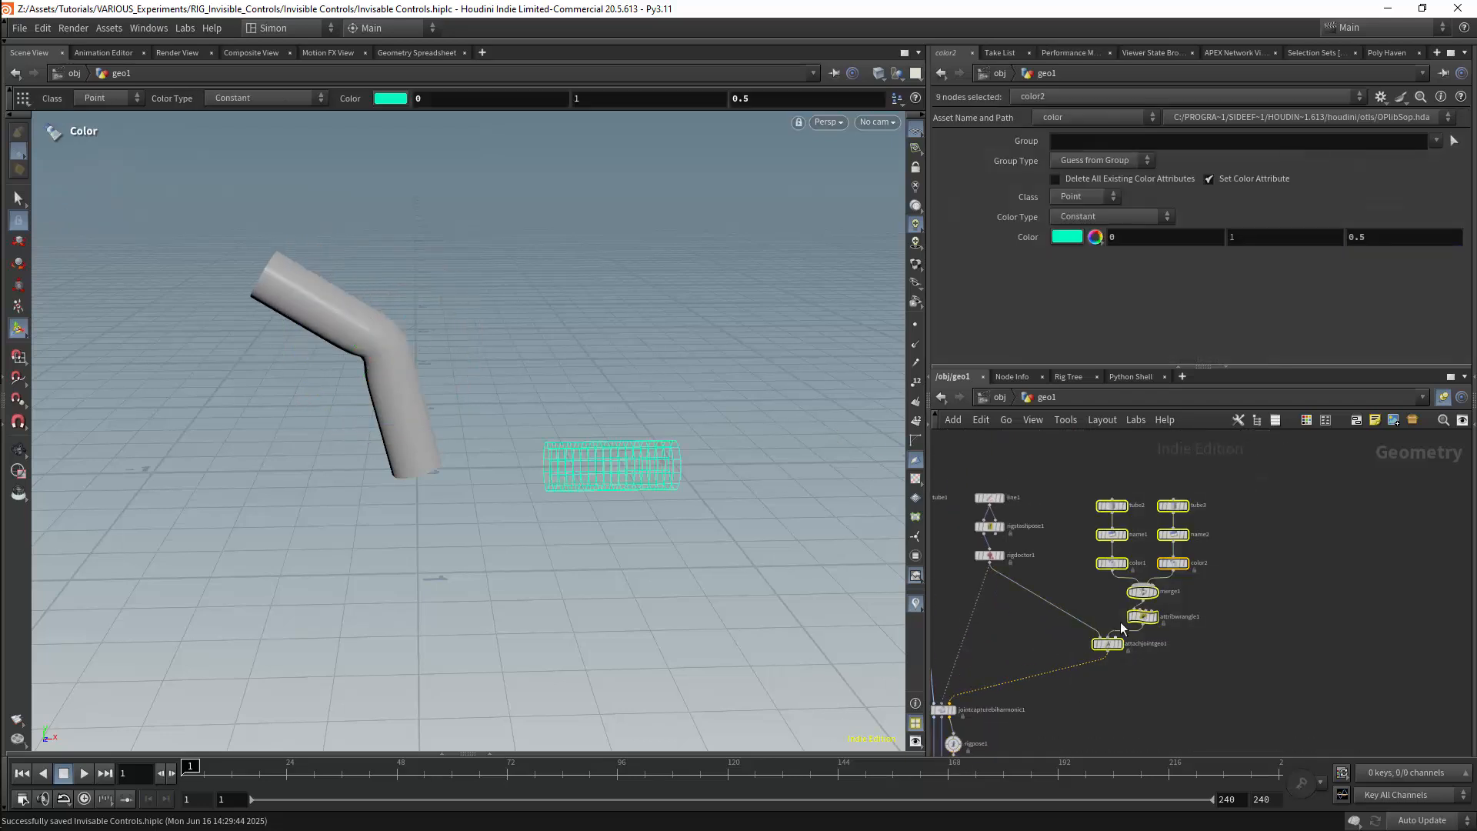
key("ctrl+c")
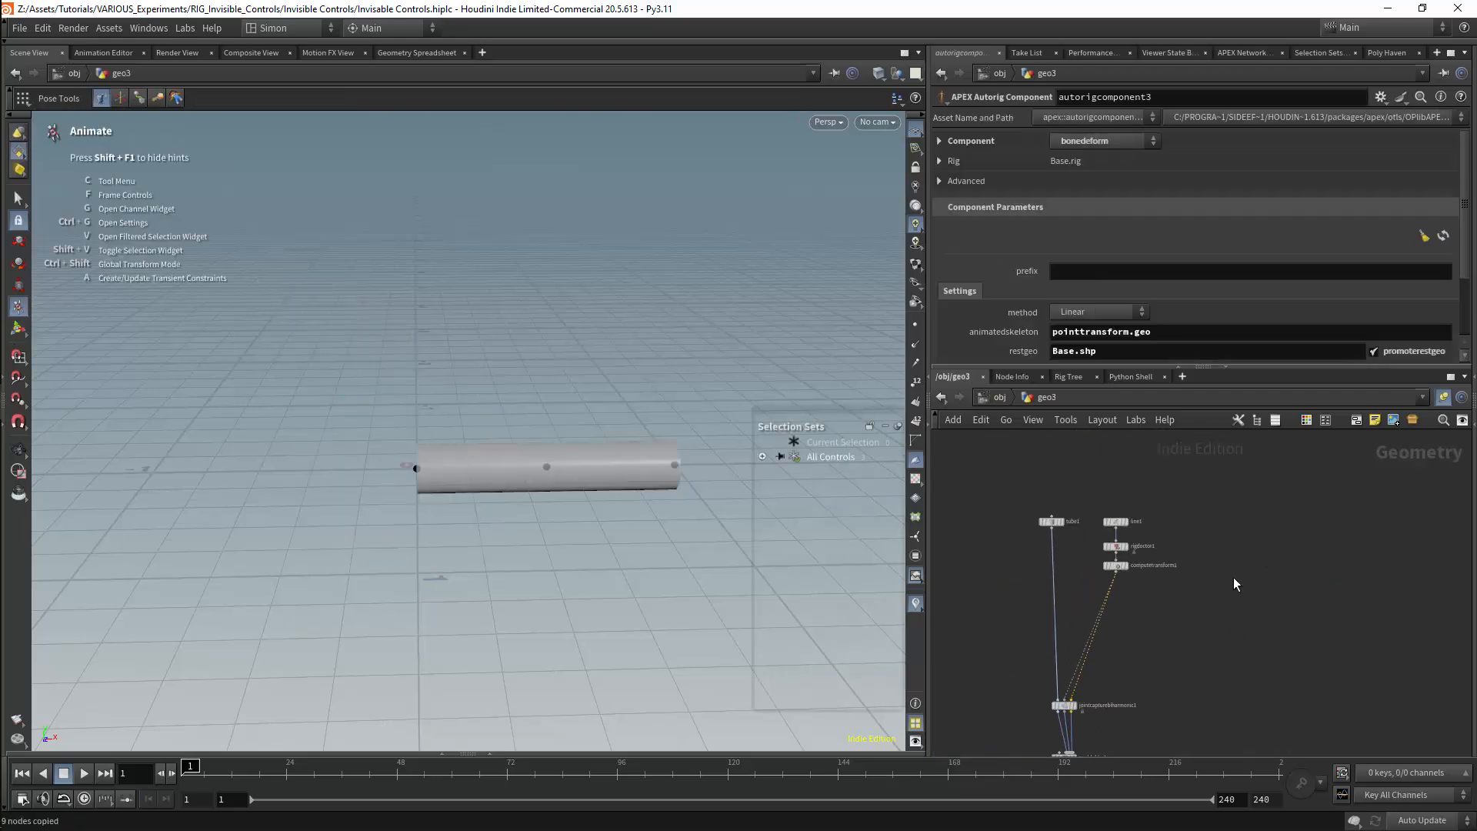
Paste the copied control-shape nodes into geo3 and place them well away from the rig network
middle_click_drag(1234, 584, 1230, 520)
key("ctrl+v")
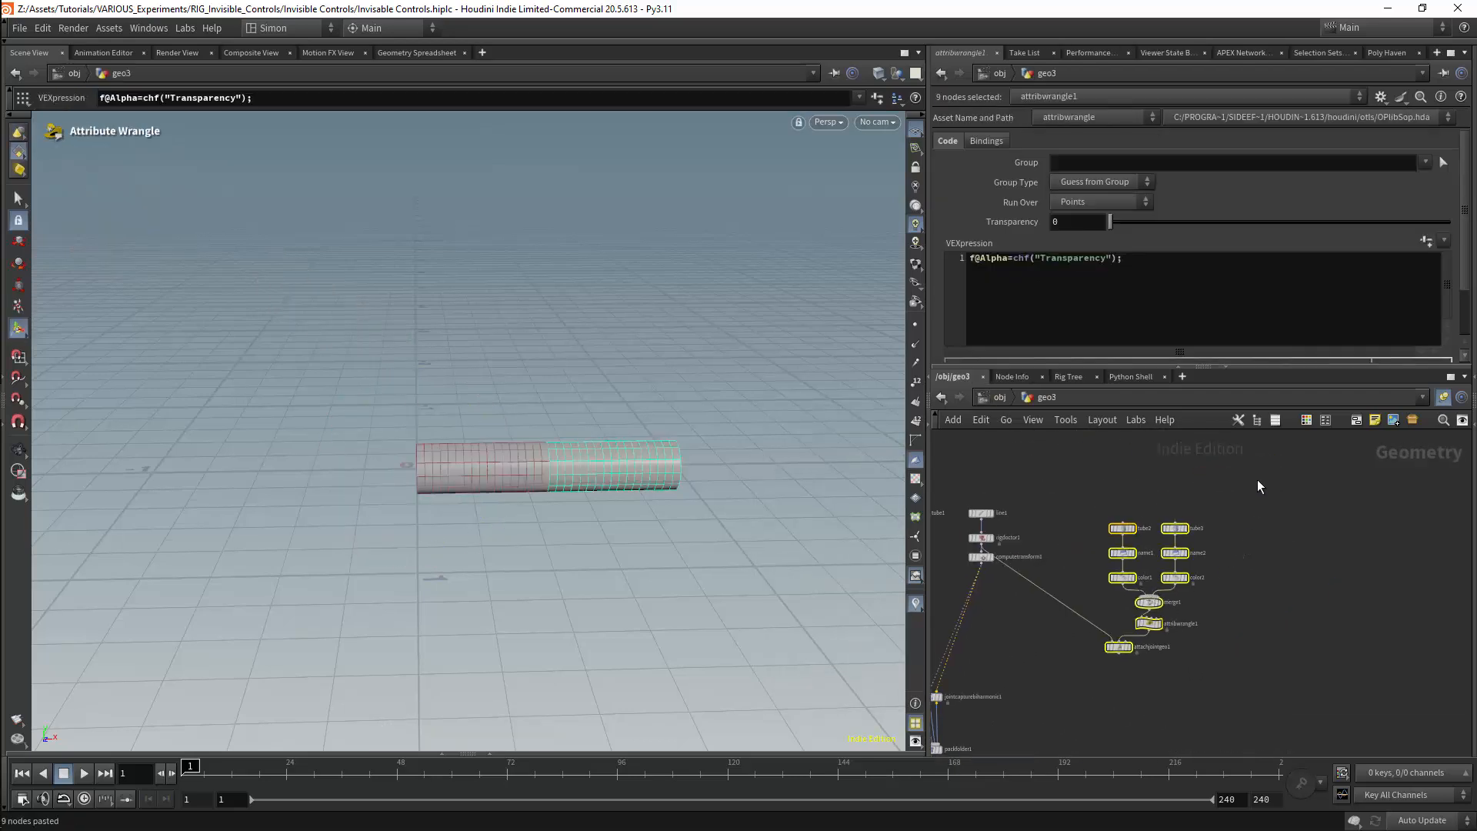
left_click_drag(1258, 486, 1040, 662)
left_click_drag(1136, 579, 1330, 530)
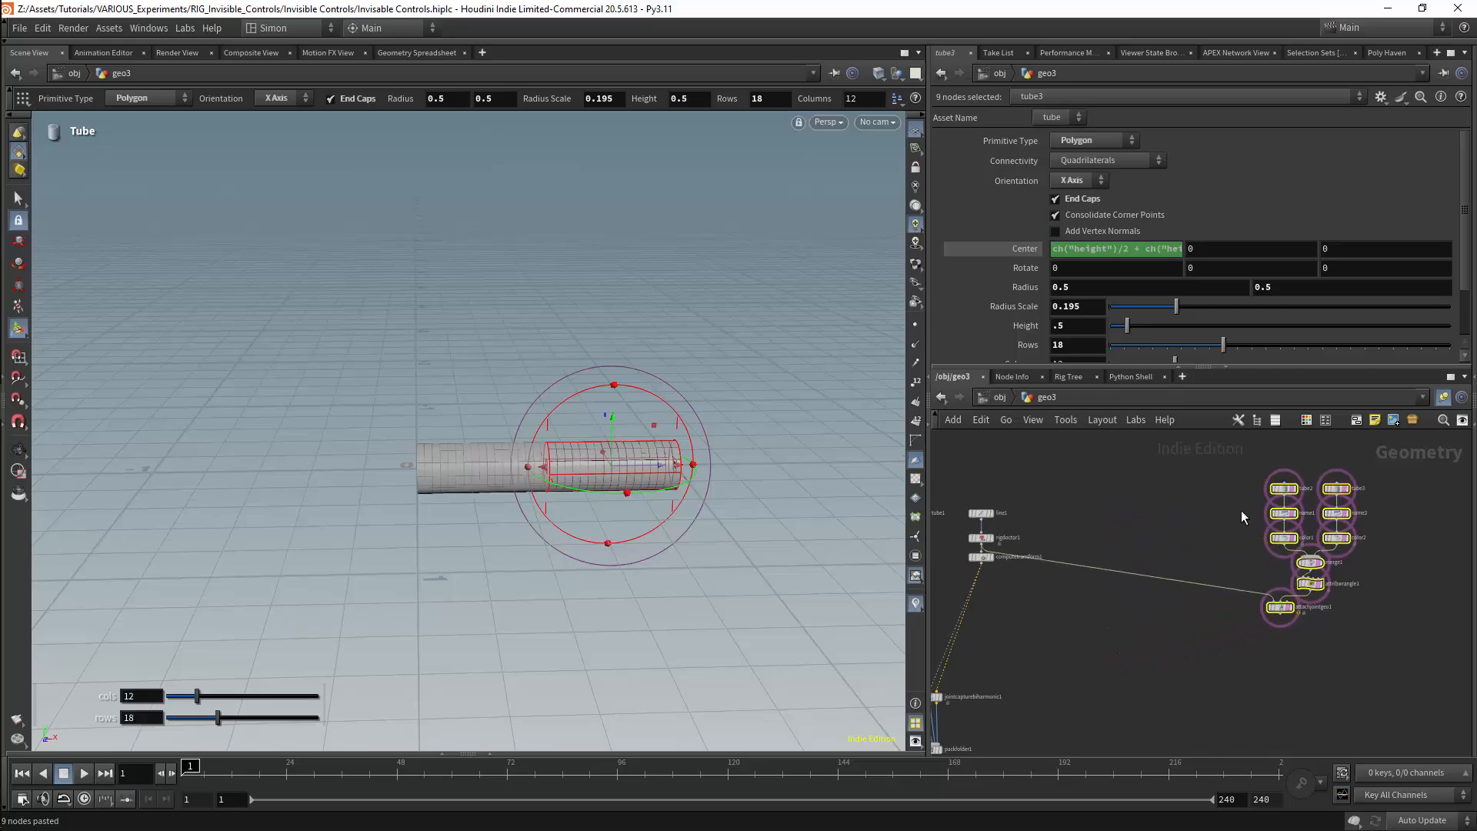
Duplicate the tube2, name and color chain on its own and cut the wire between computetransform1 and the pasted attachjointgeo1
left_click_drag(1234, 493, 1305, 544)
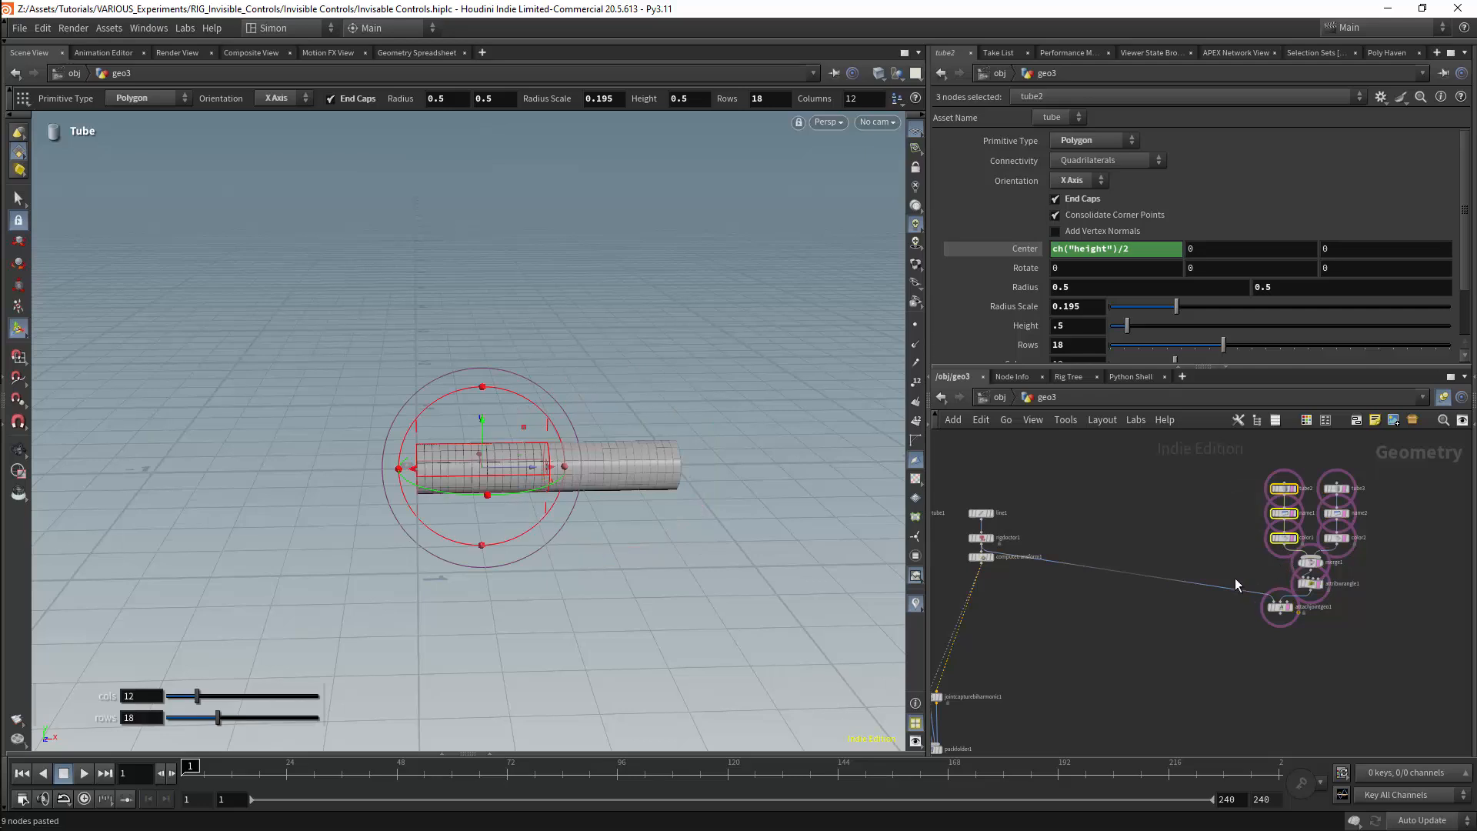
key("ctrl+c")
key("ctrl+v")
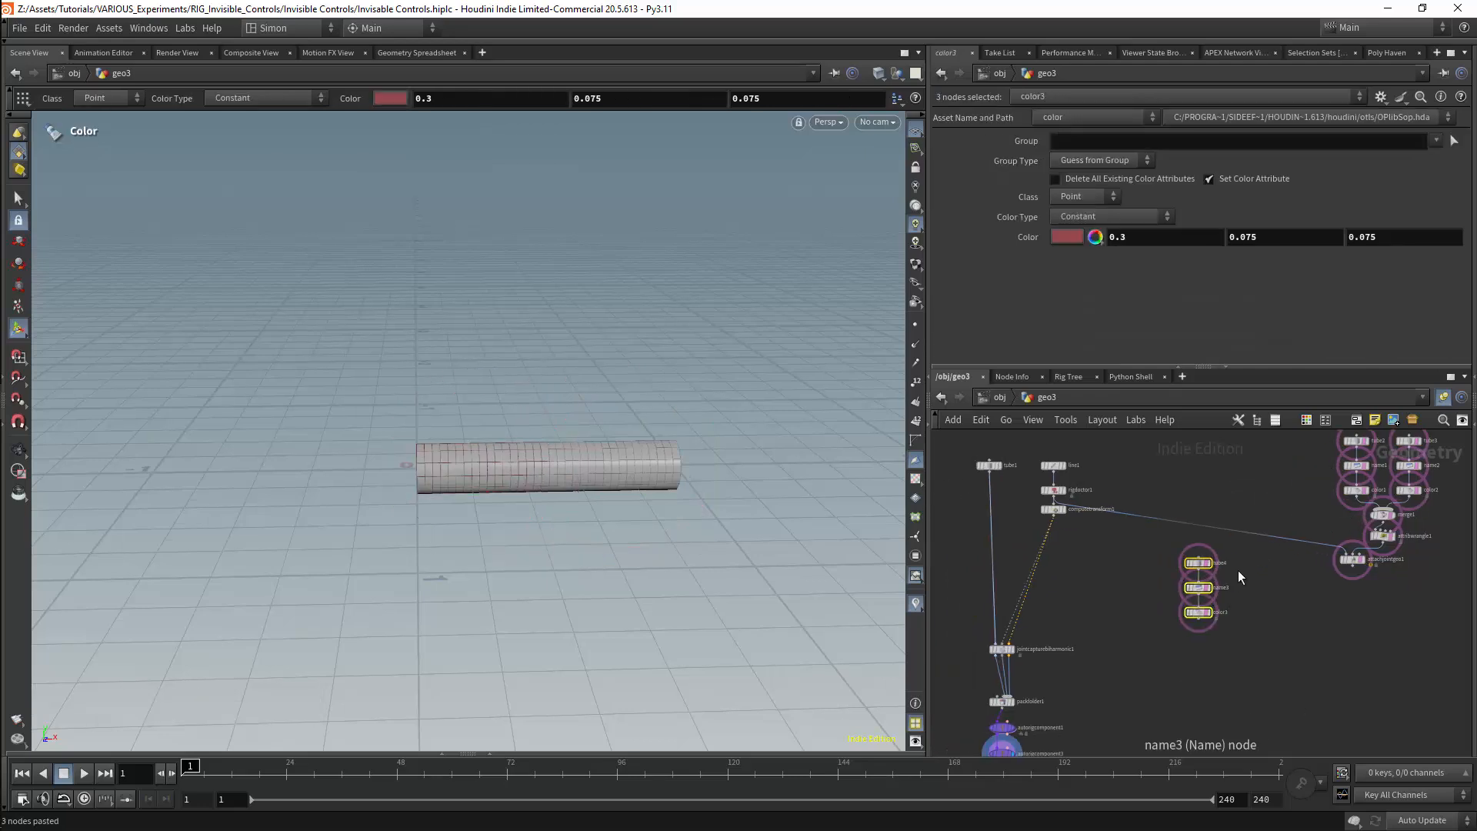
key("y")
key("f")
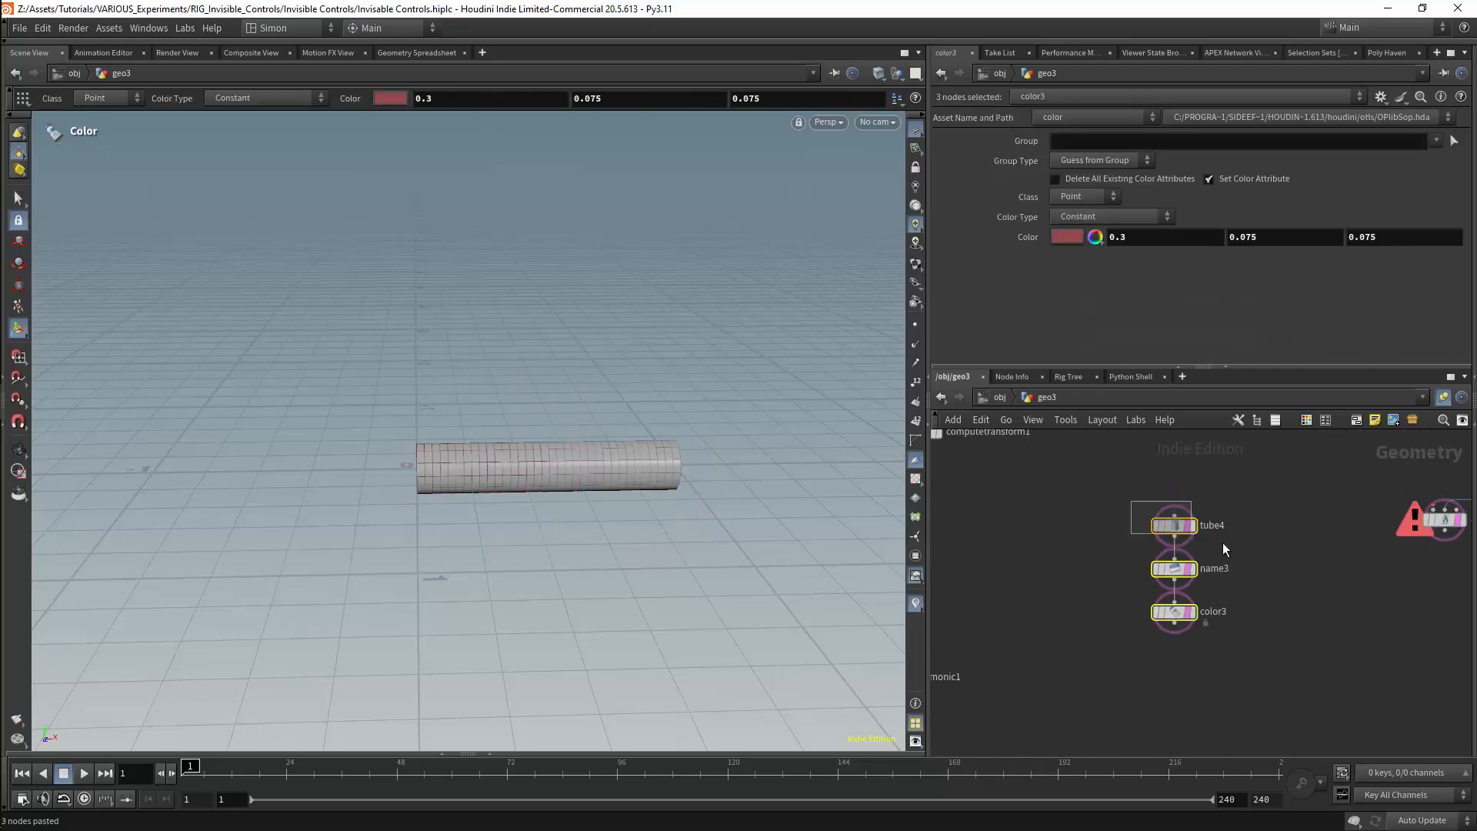
Display color3 in the duplicated chain and set its colour to bright blue (0, 0.5, 1)
left_click(1174, 569)
left_click(1174, 612)
left_click(1194, 612)
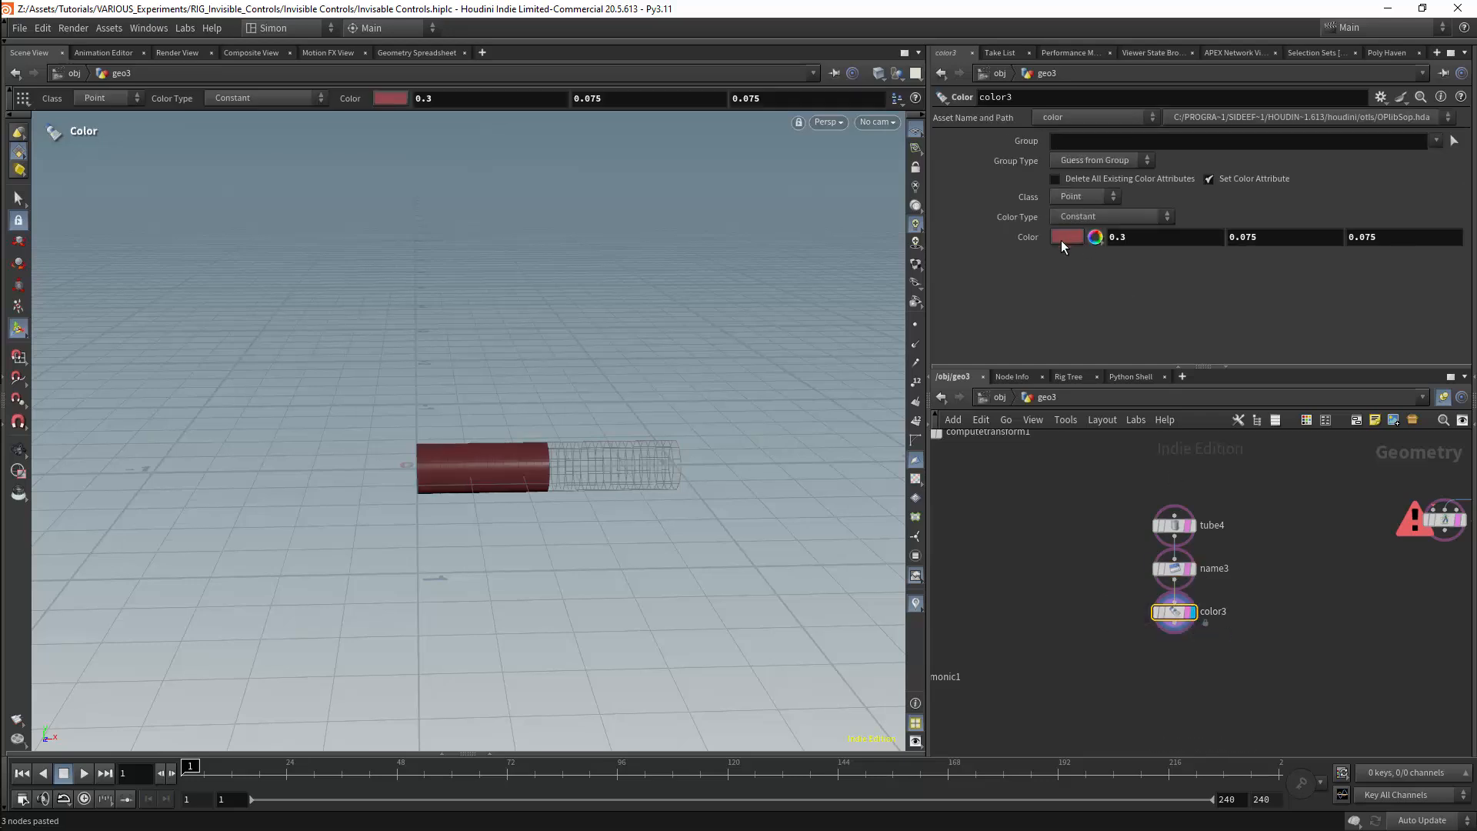
left_click(1057, 237)
left_click(1176, 126)
Move the tube4, name3 and color3 chain beside packfolder1 and close the Color Editor
right_click_drag(1126, 618, 1094, 605)
middle_click_drag(1094, 606, 1177, 549)
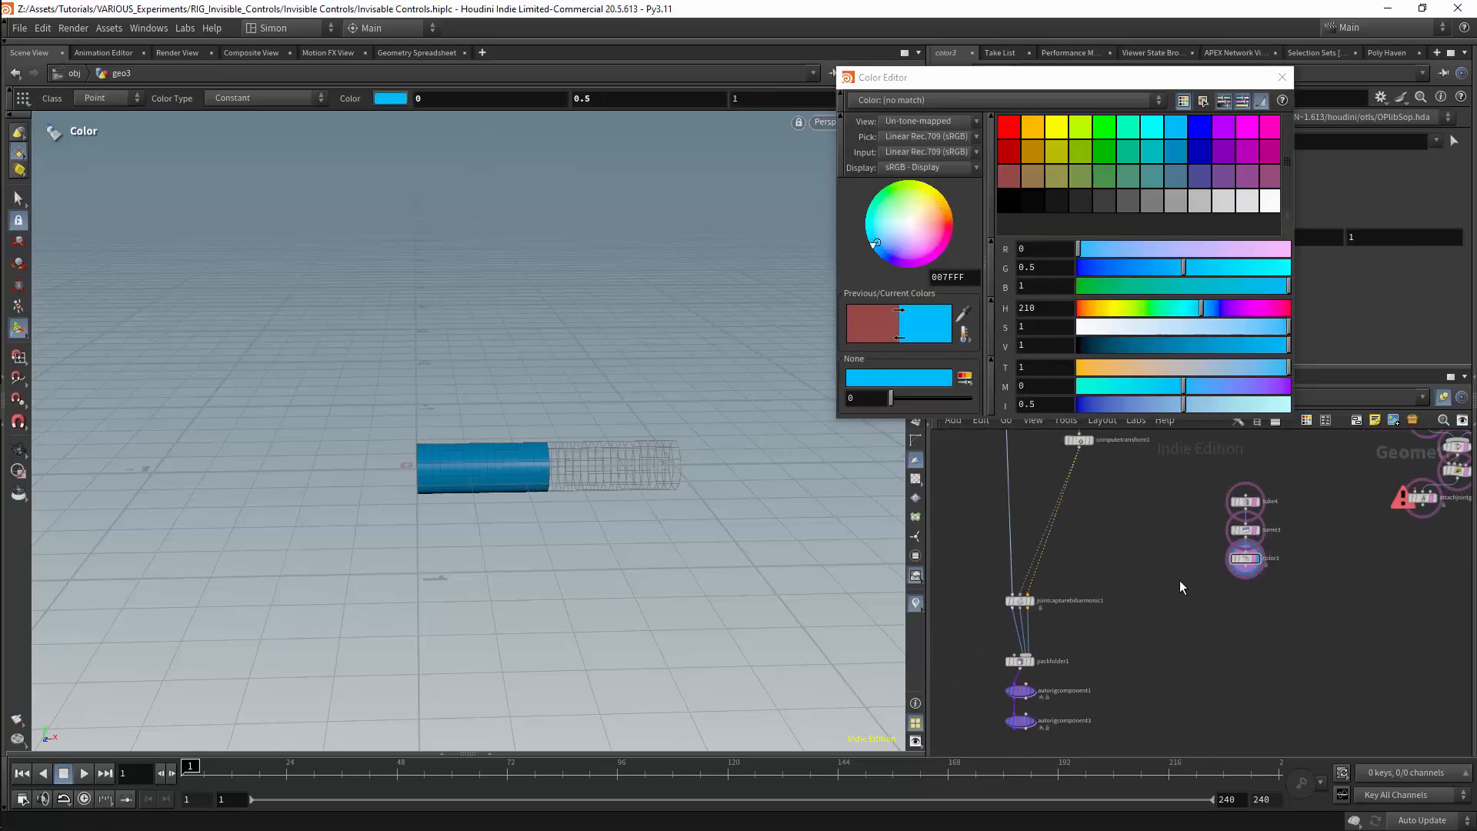
left_click_drag(1181, 581, 1262, 484)
left_click_drag(1250, 499, 1126, 618)
middle_click_drag(1127, 618, 1171, 511)
right_click_drag(1171, 511, 1218, 619)
left_click(1282, 77)
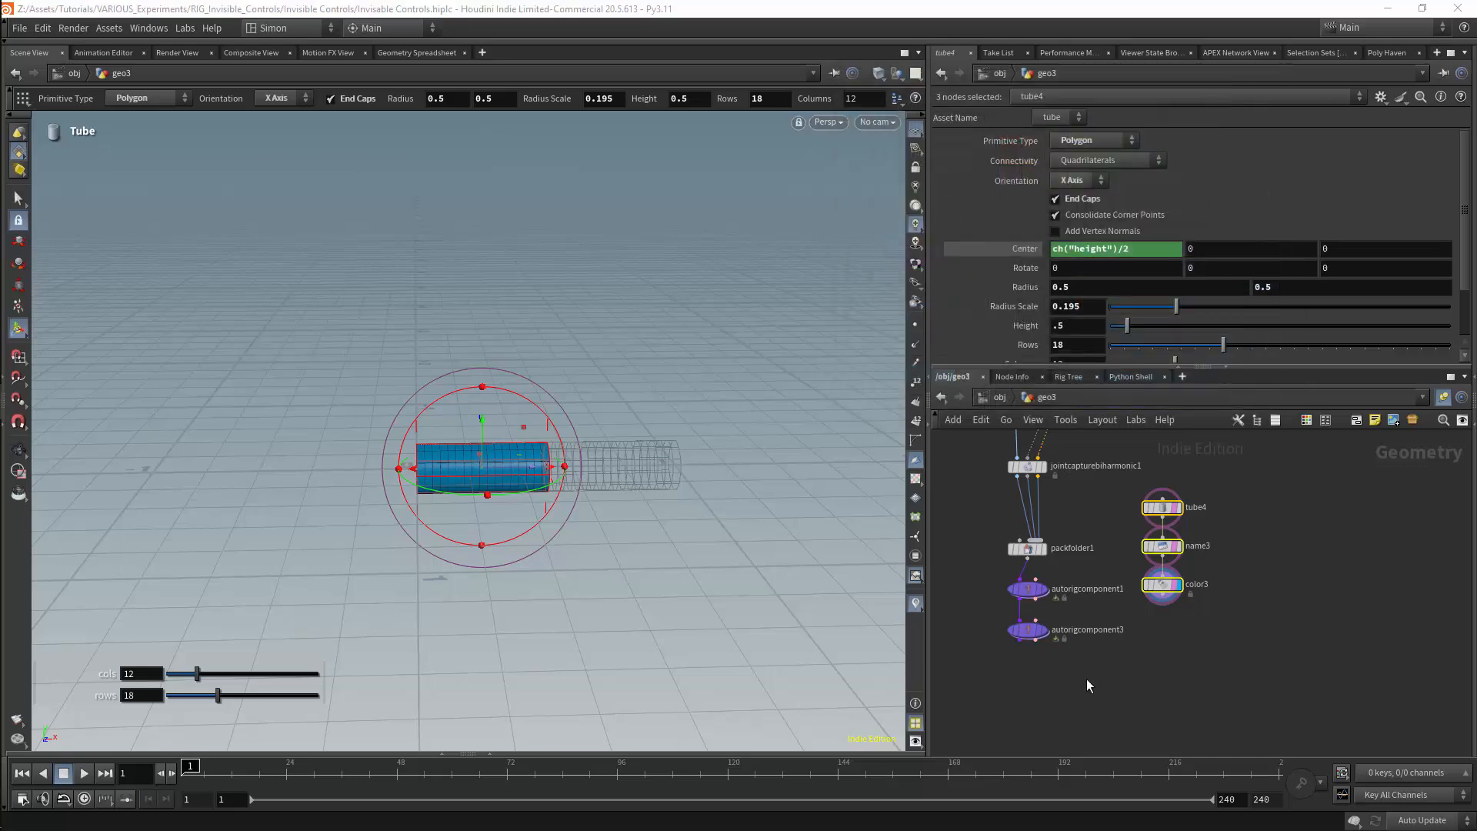
Add an APEX Configure Controls node, feed it autorigcomponent3 and the color3 shape, and display it
key("Tab")
type("confc")
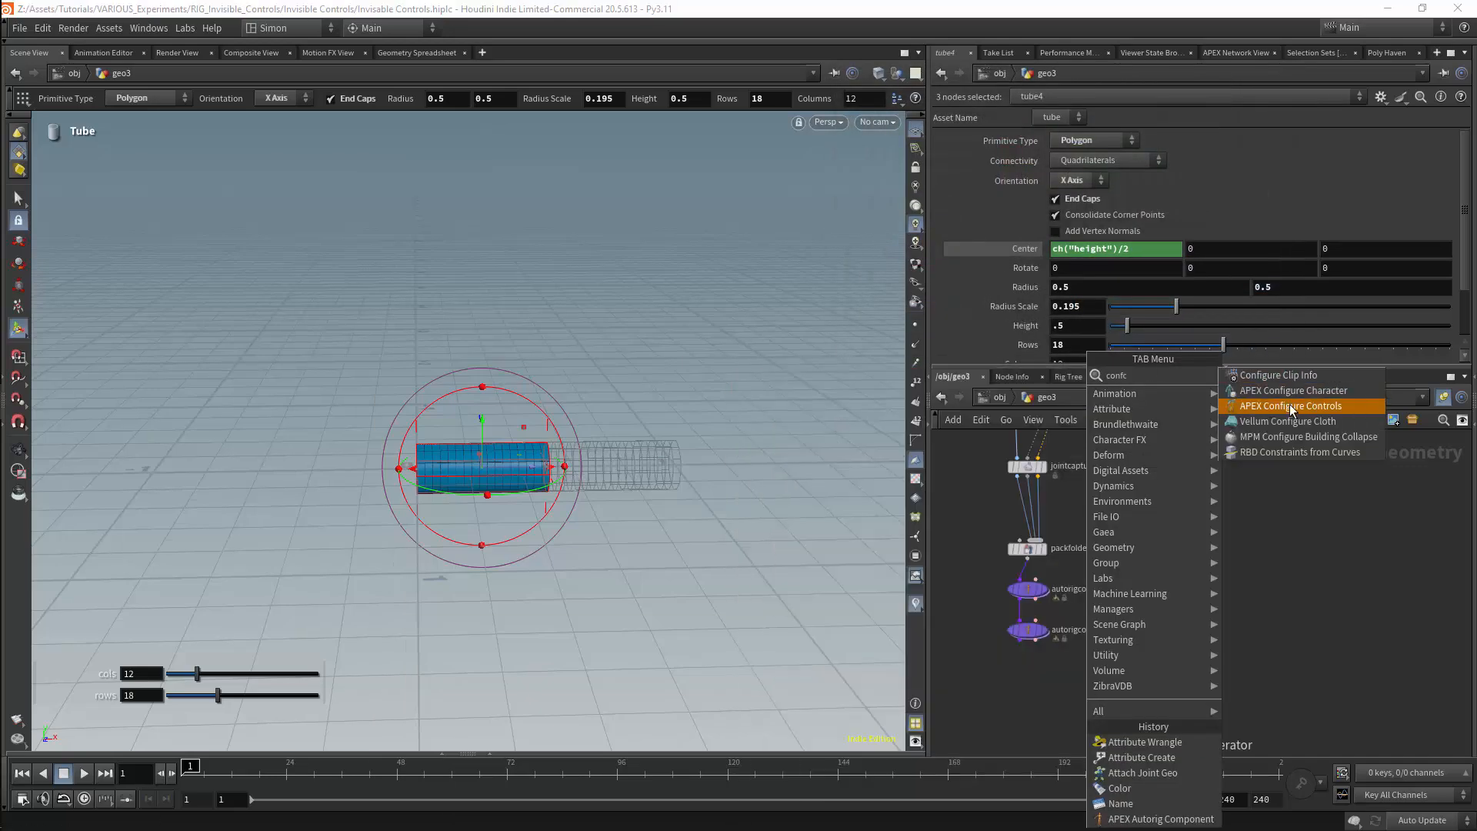
left_click(1290, 406)
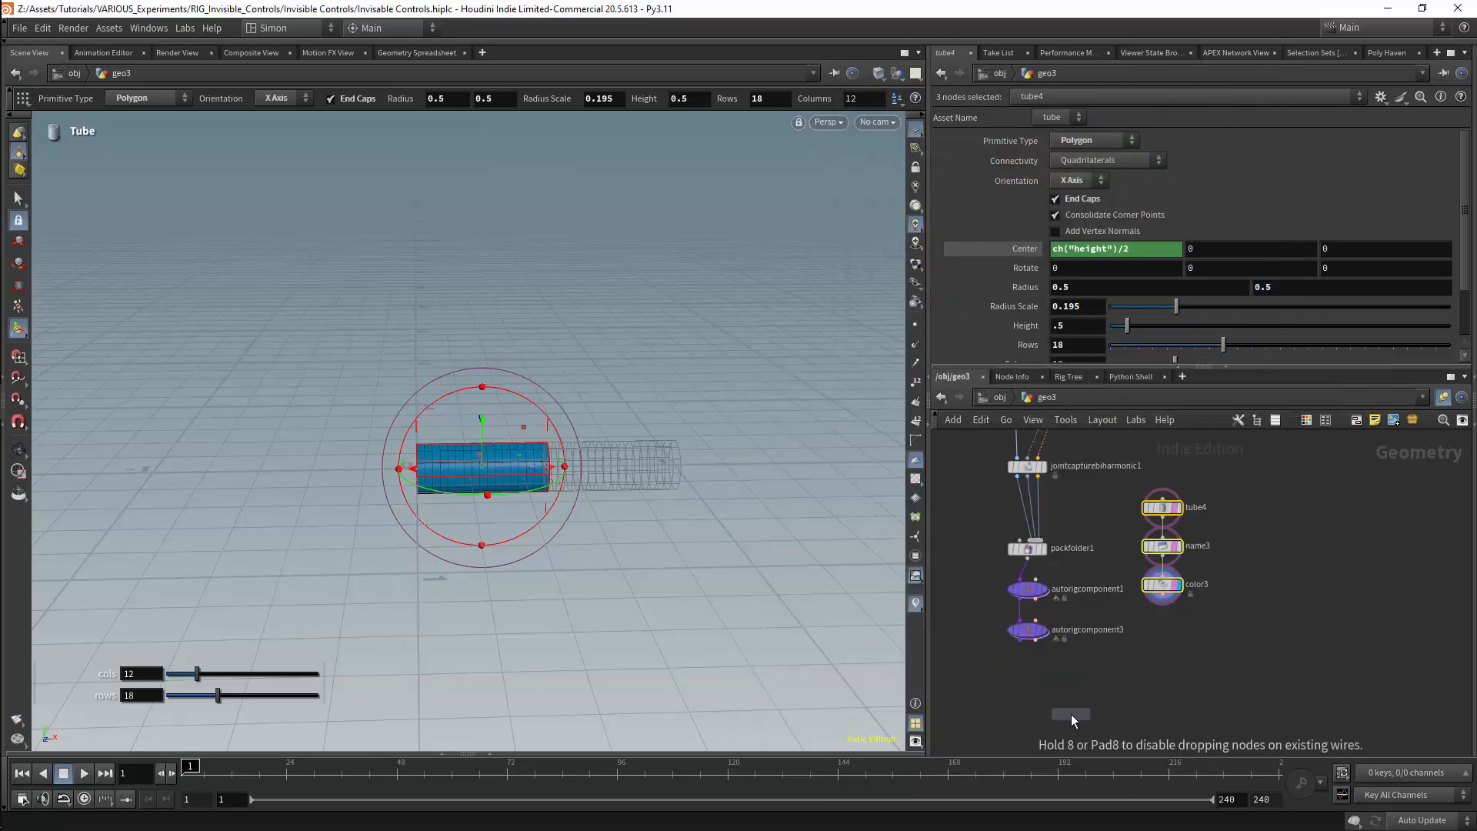
left_click(1070, 714)
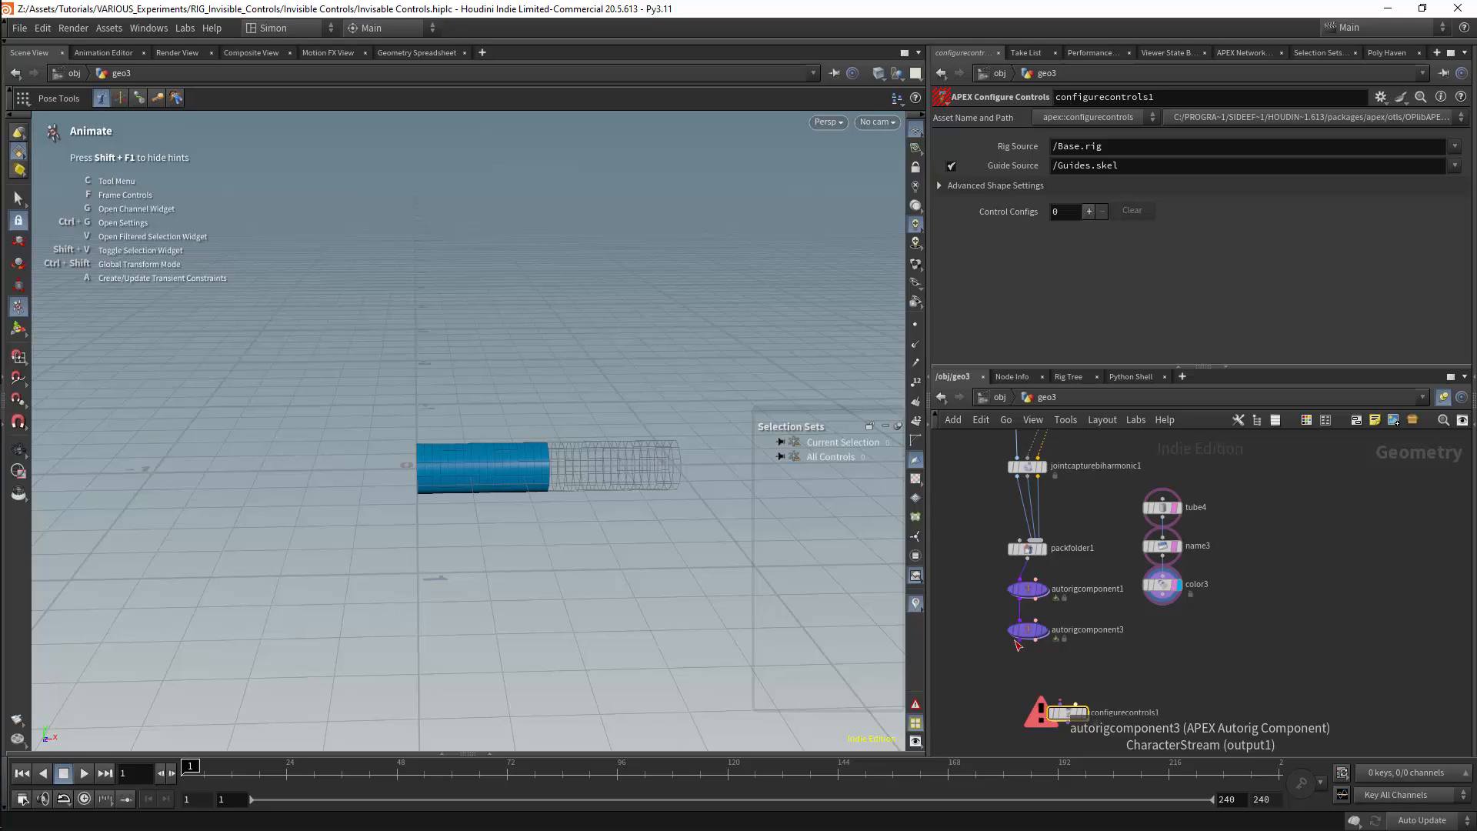
left_click_drag(1017, 644, 1058, 706)
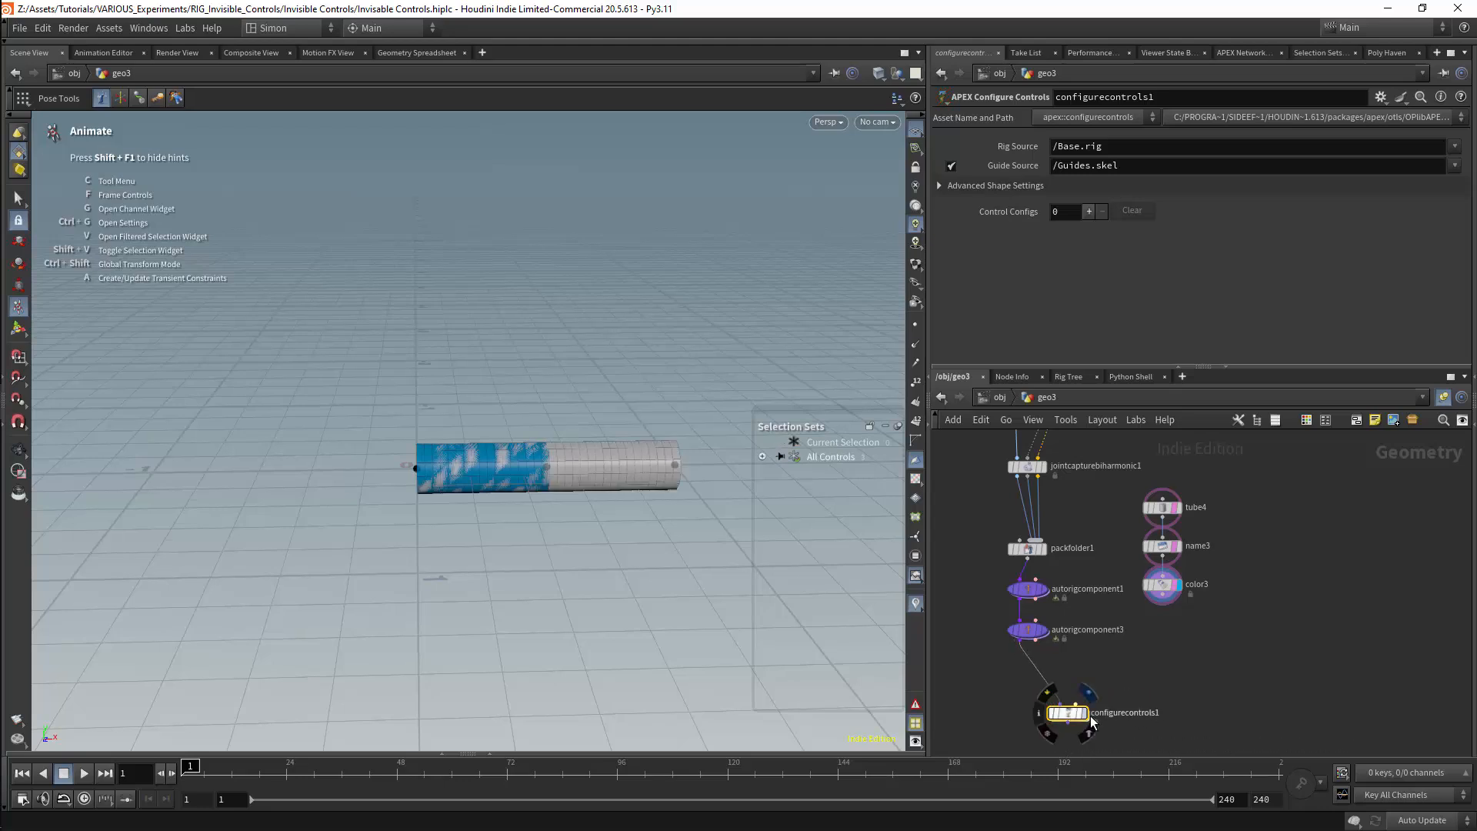
left_click_drag(1162, 596, 1078, 715)
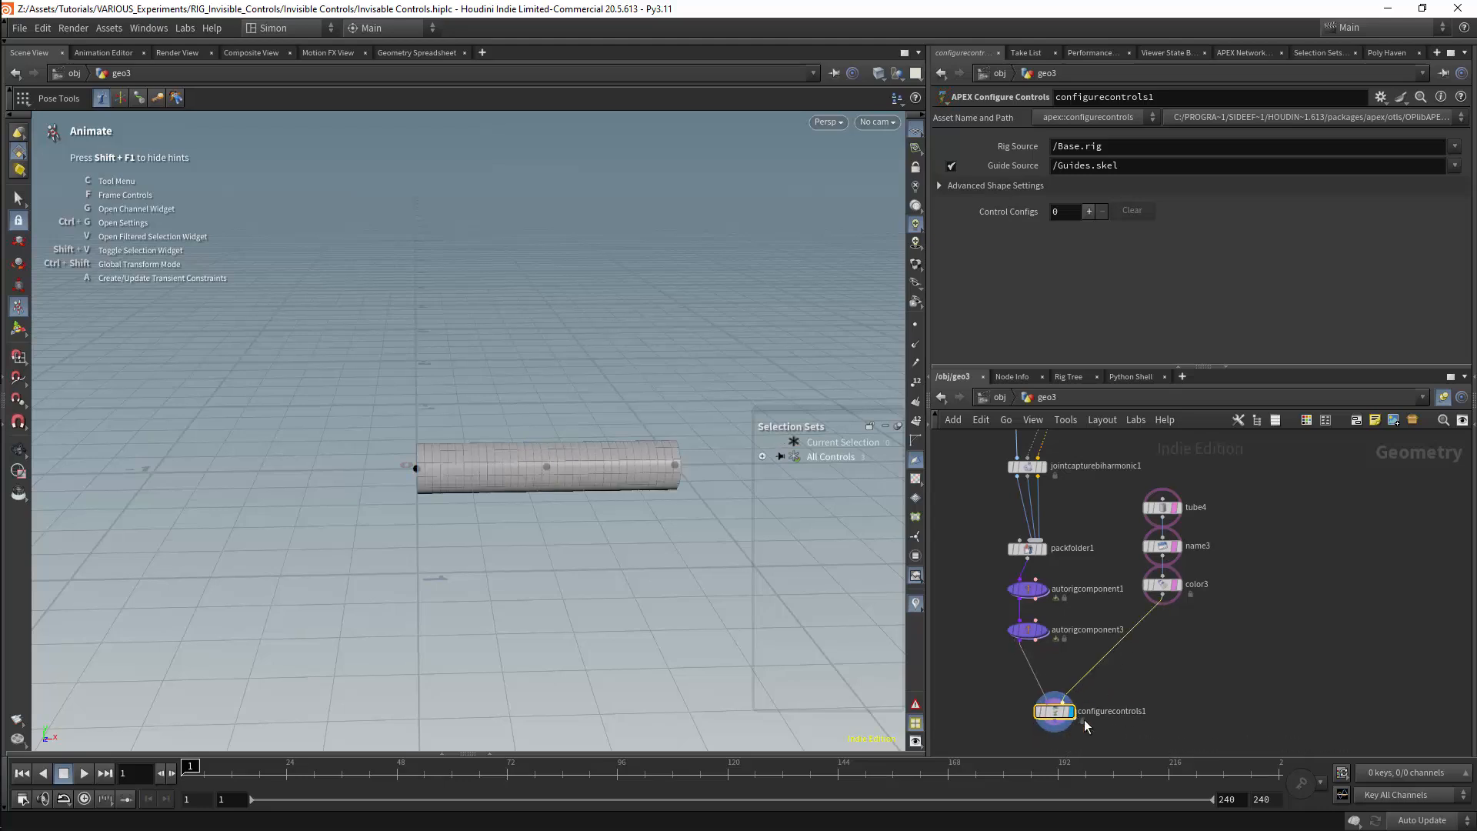
Compare the tube4 and color3 outputs in the viewport, ending with configurecontrols1 displayed
left_click(1179, 507)
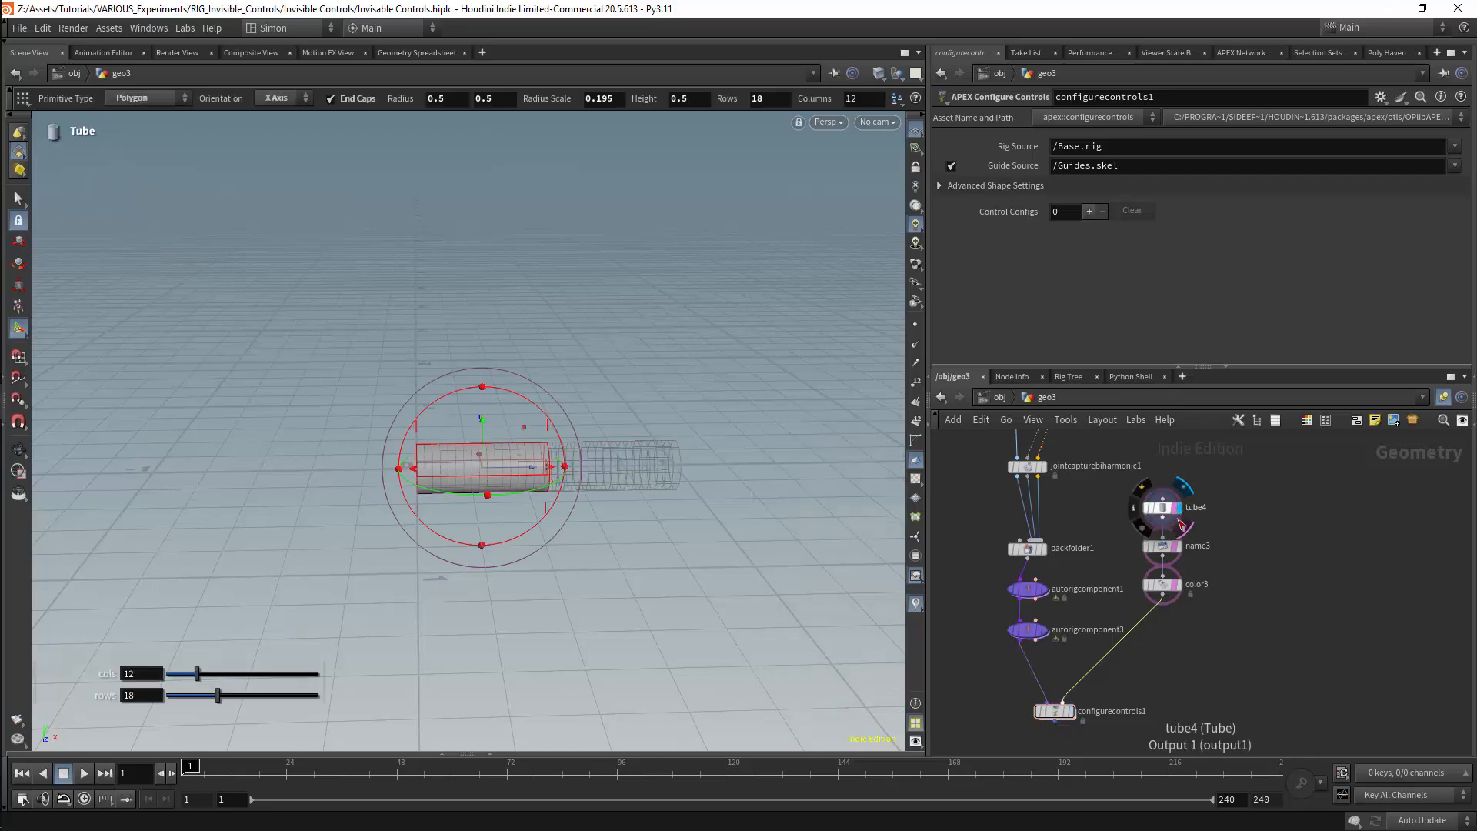
left_click(1183, 596)
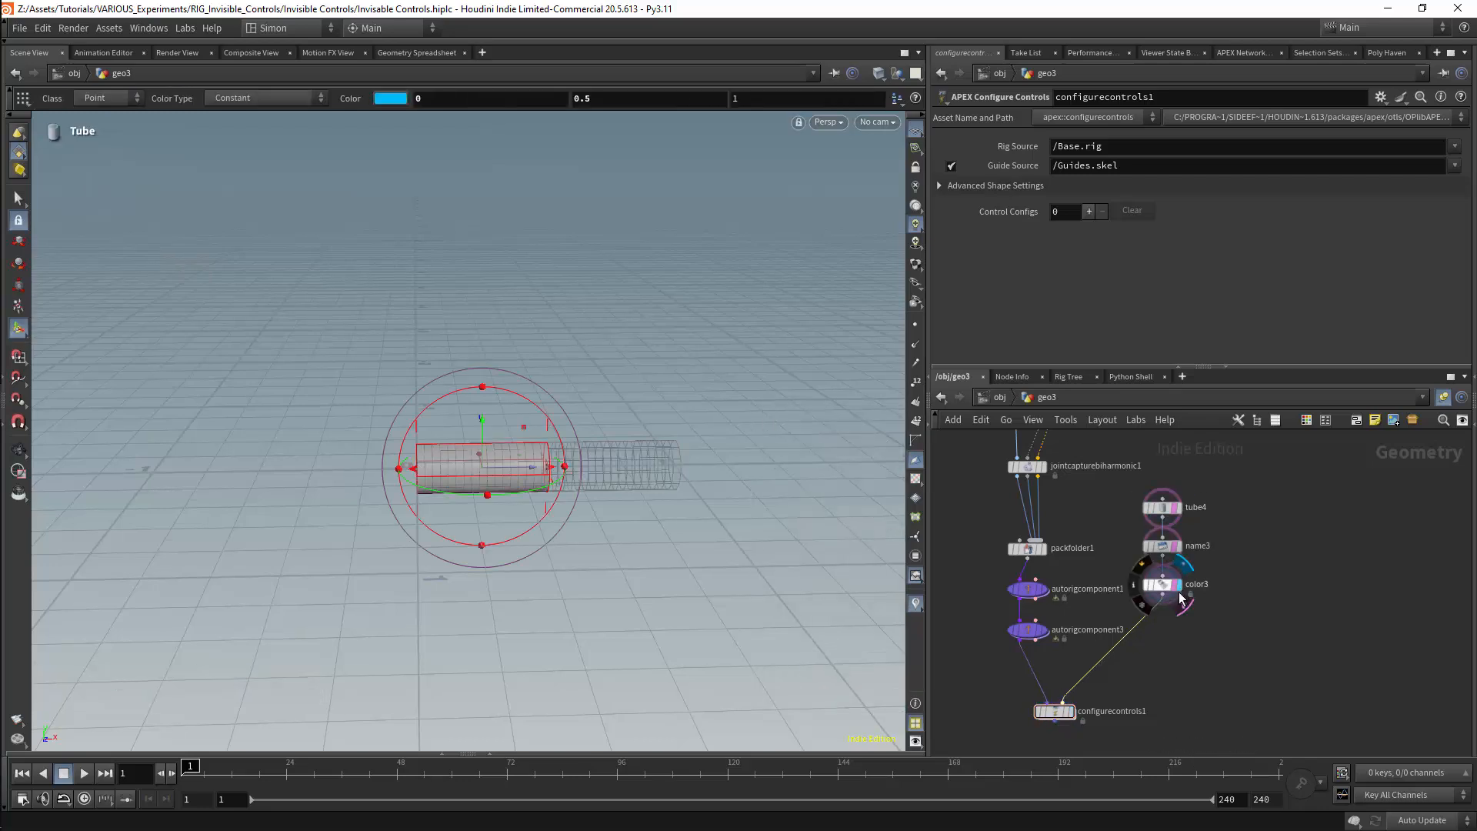
left_click(1072, 711)
left_click_drag(1072, 708, 1067, 712)
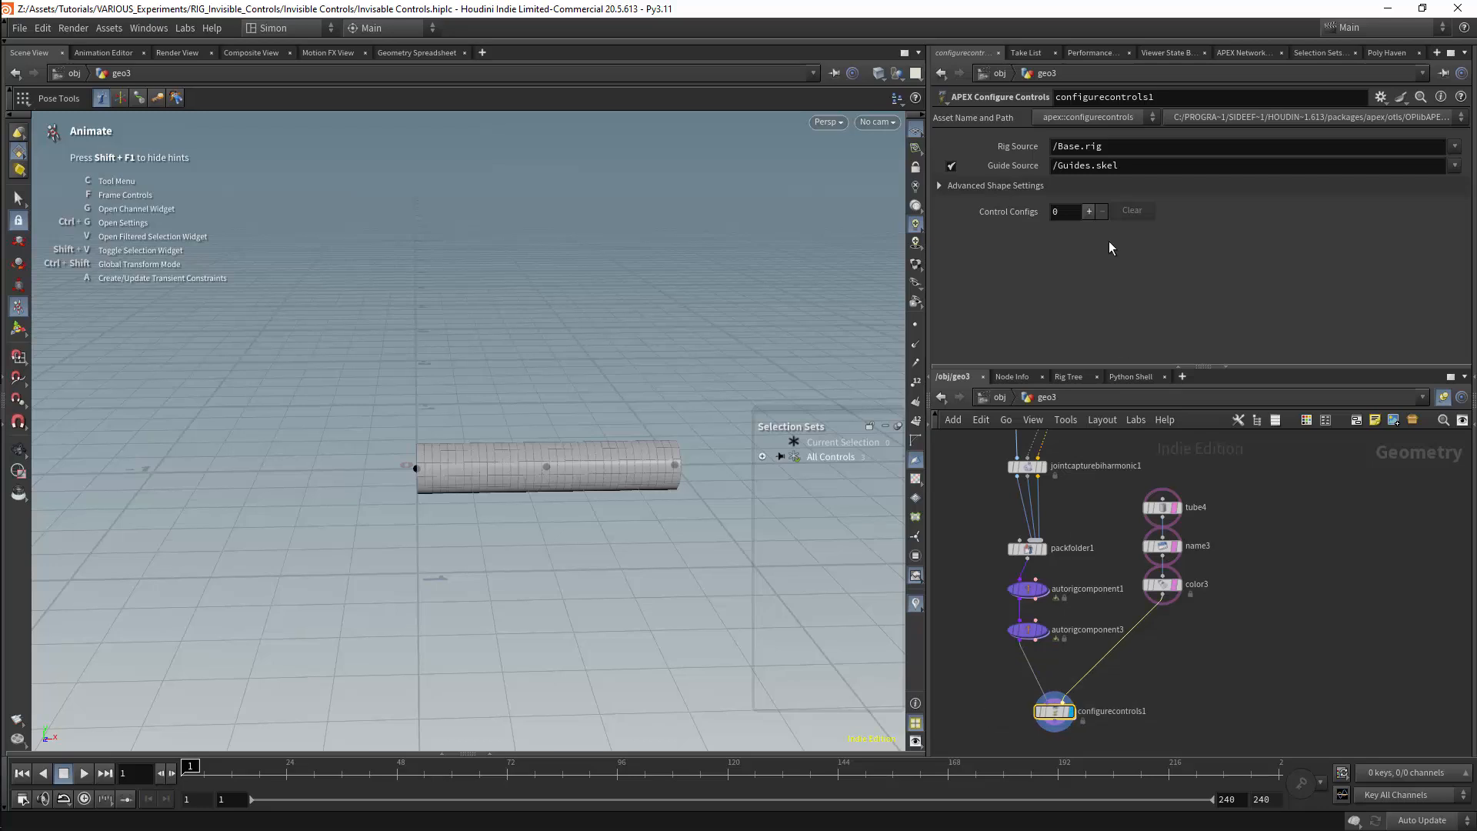
Add two control configs in configurecontrols1 and give point_0 the Tube1 shape override in the first one
left_click(1088, 211)
left_click(1089, 211)
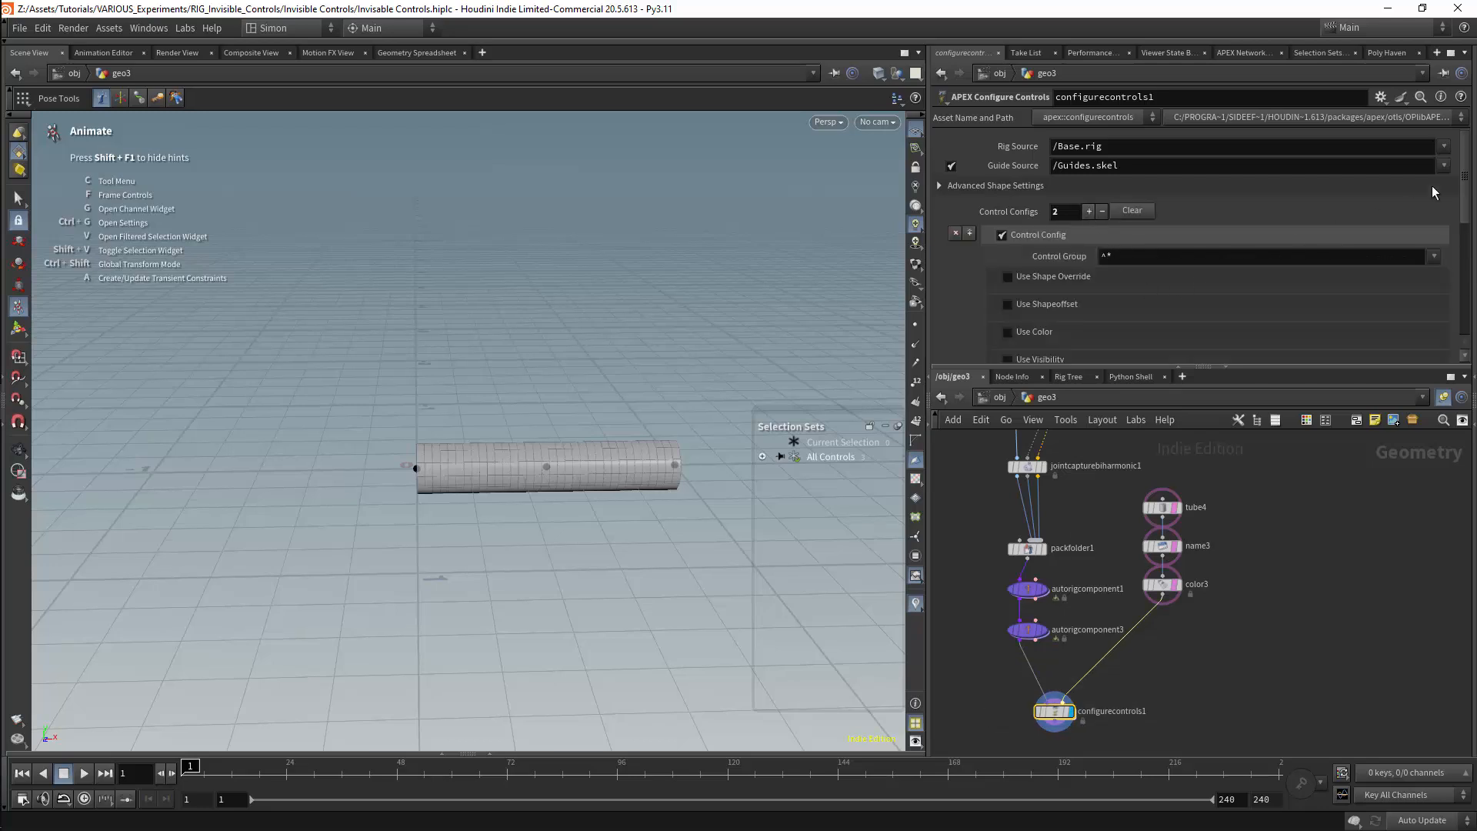
left_click_drag(1467, 178, 1465, 174)
left_click(1116, 257)
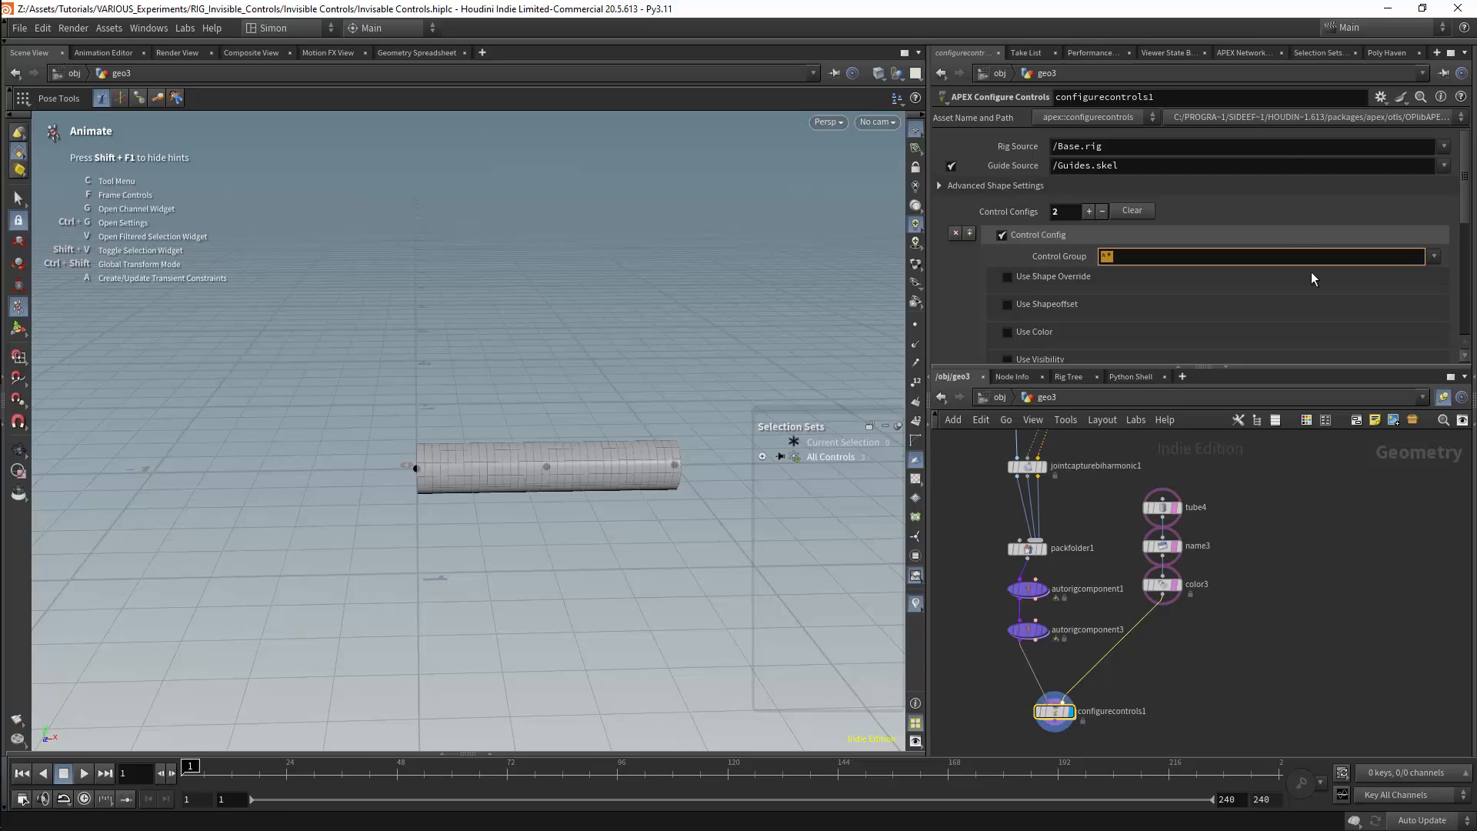
left_click(1433, 256)
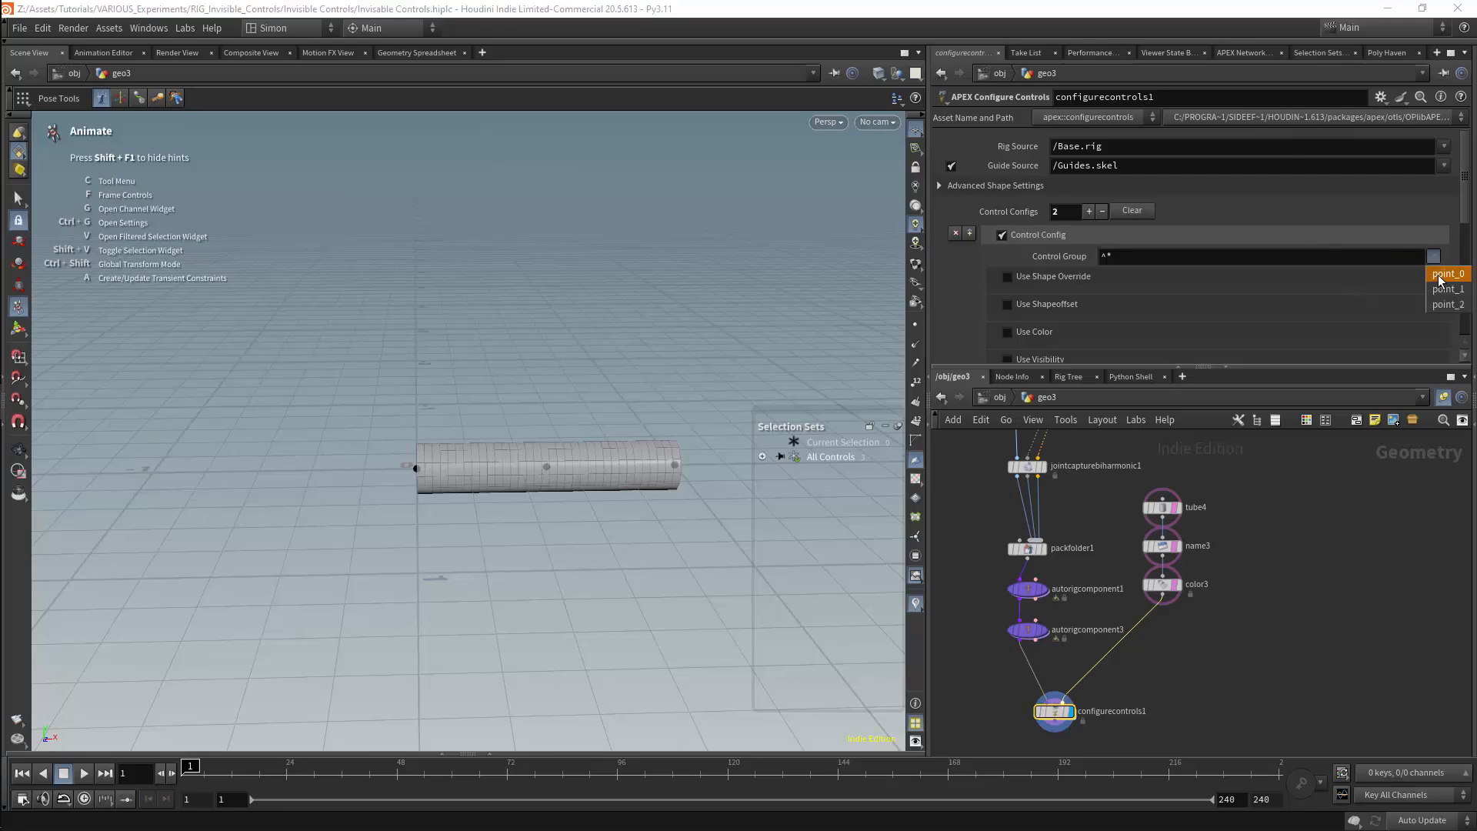
left_click(1439, 275)
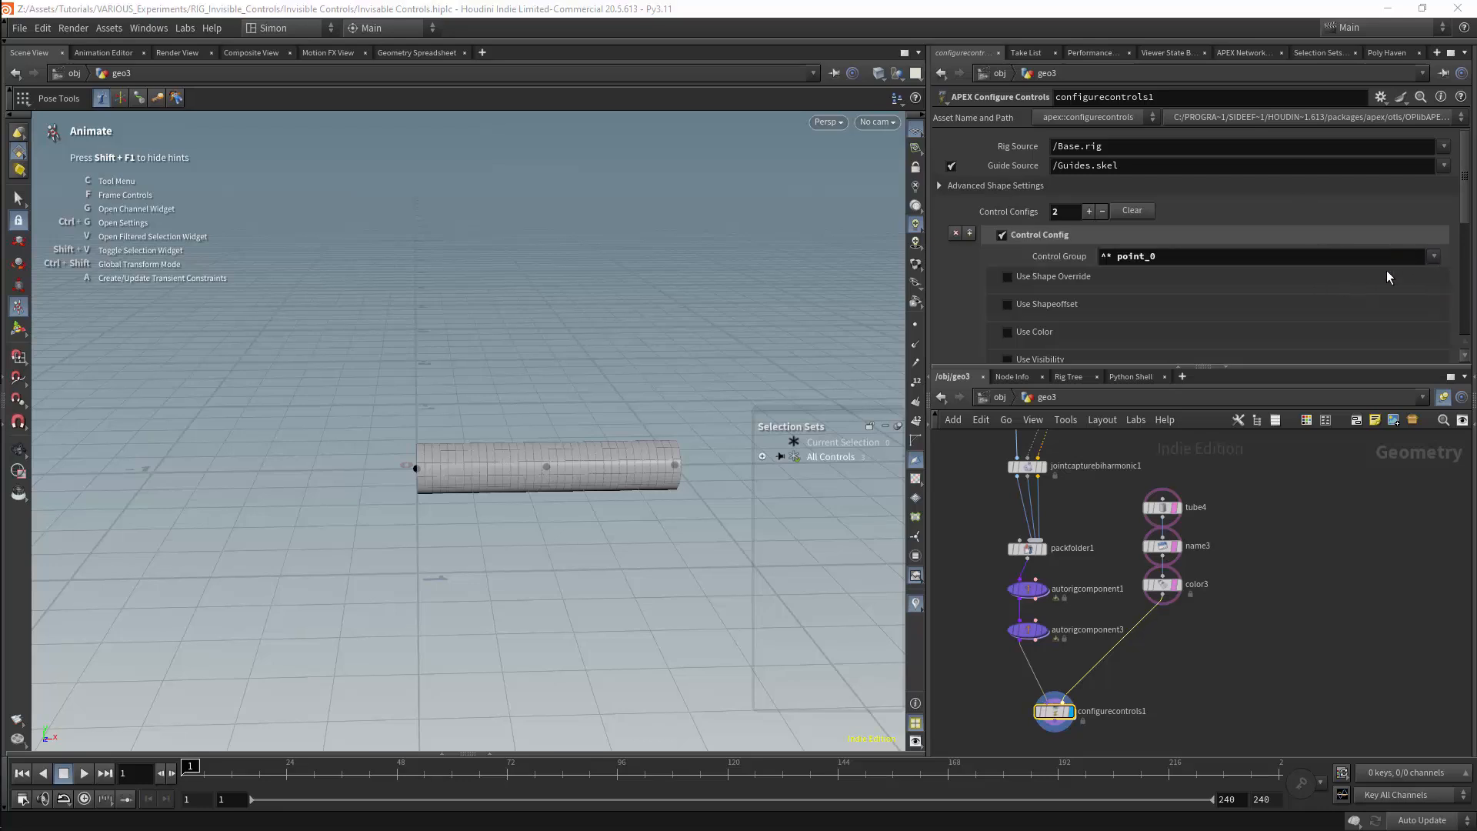
left_click(1008, 277)
left_click(1433, 297)
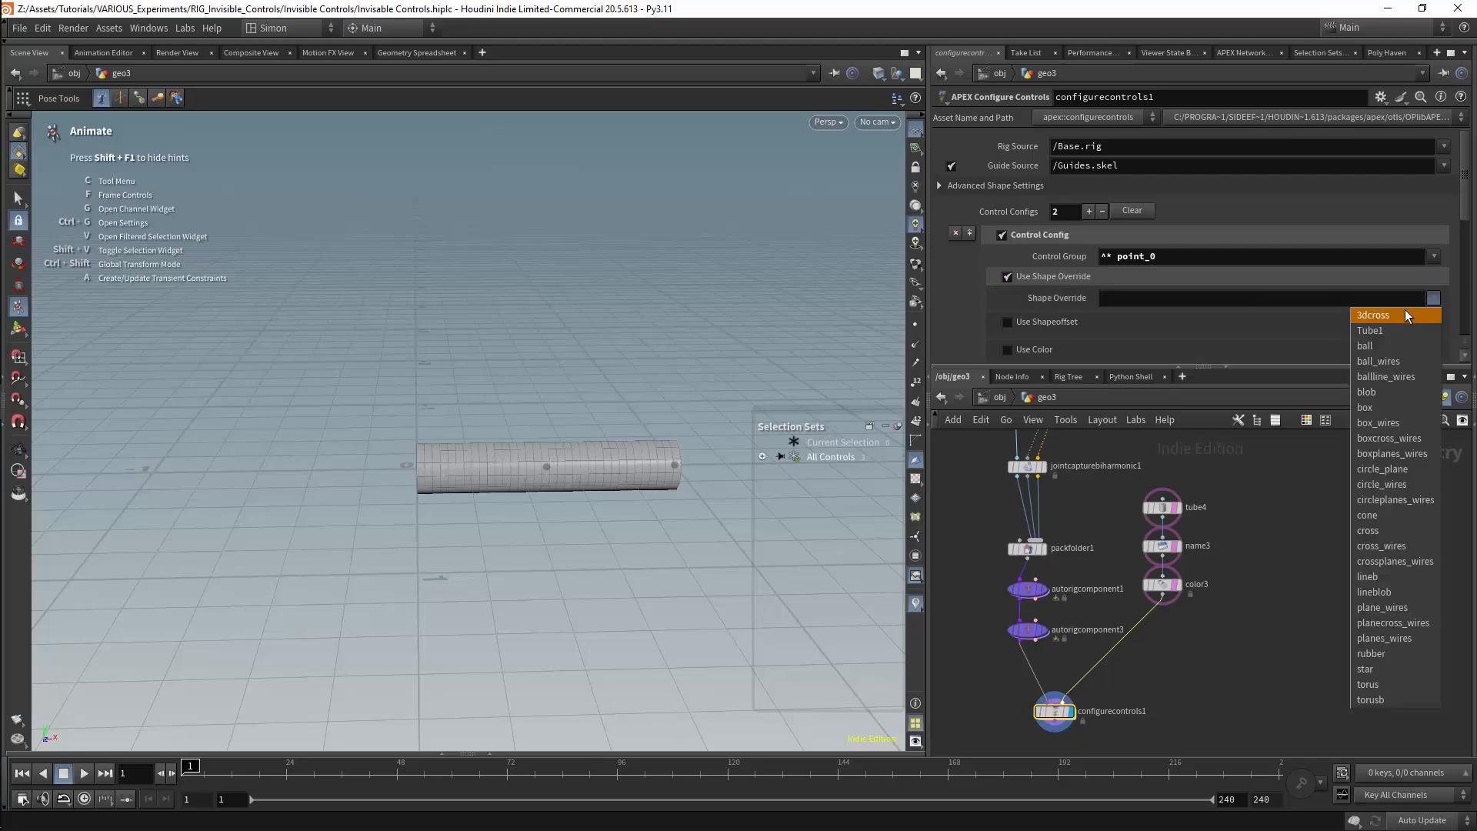
left_click(1377, 331)
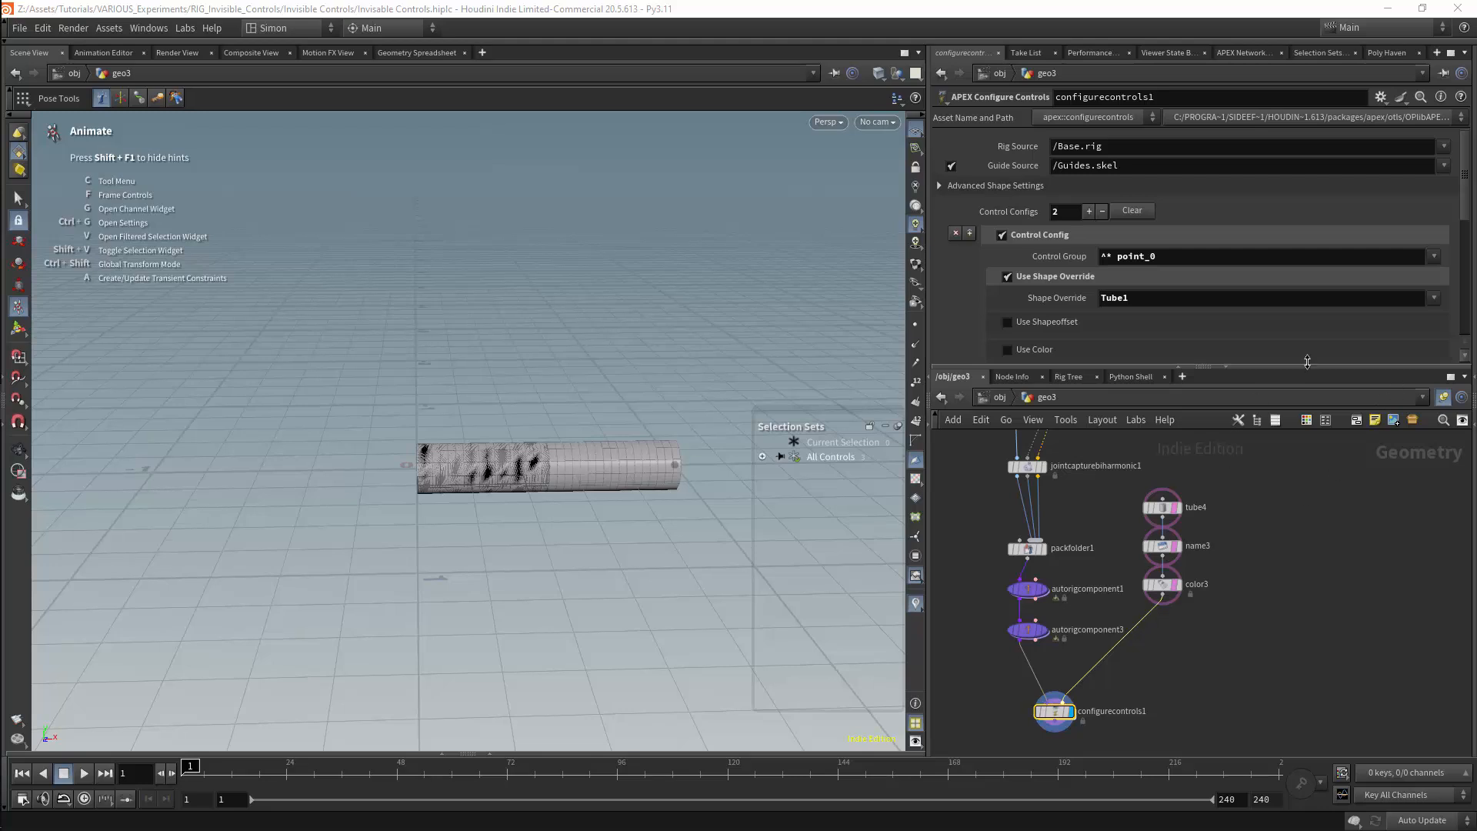
Examine the Use Shapeoffset, Use Limits, Use Visibility and Use Color options of the point_0 config, leaving each disabled
scroll(1462, 225, "down", 3)
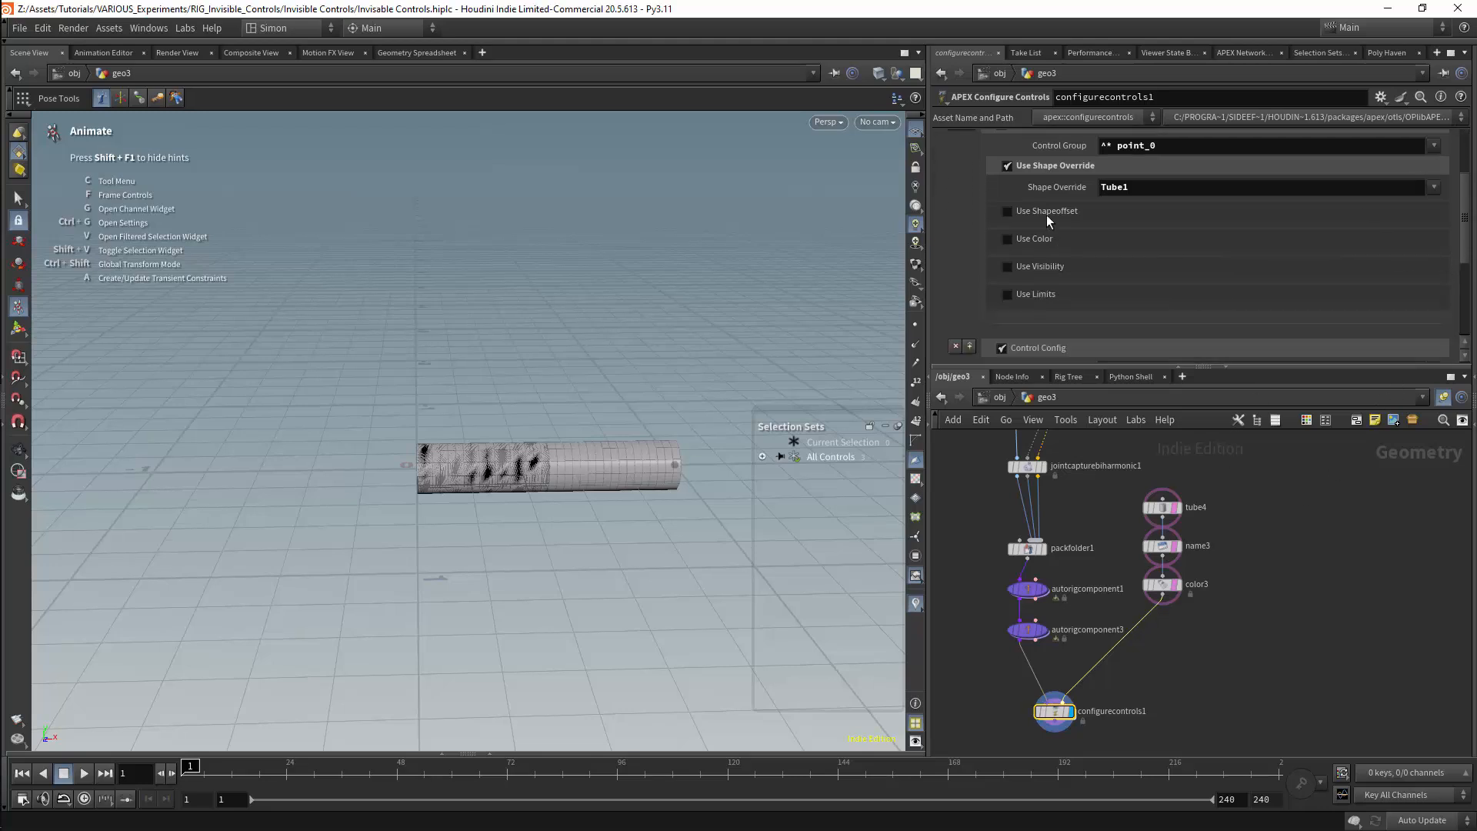
left_click(1007, 211)
left_click(1131, 233)
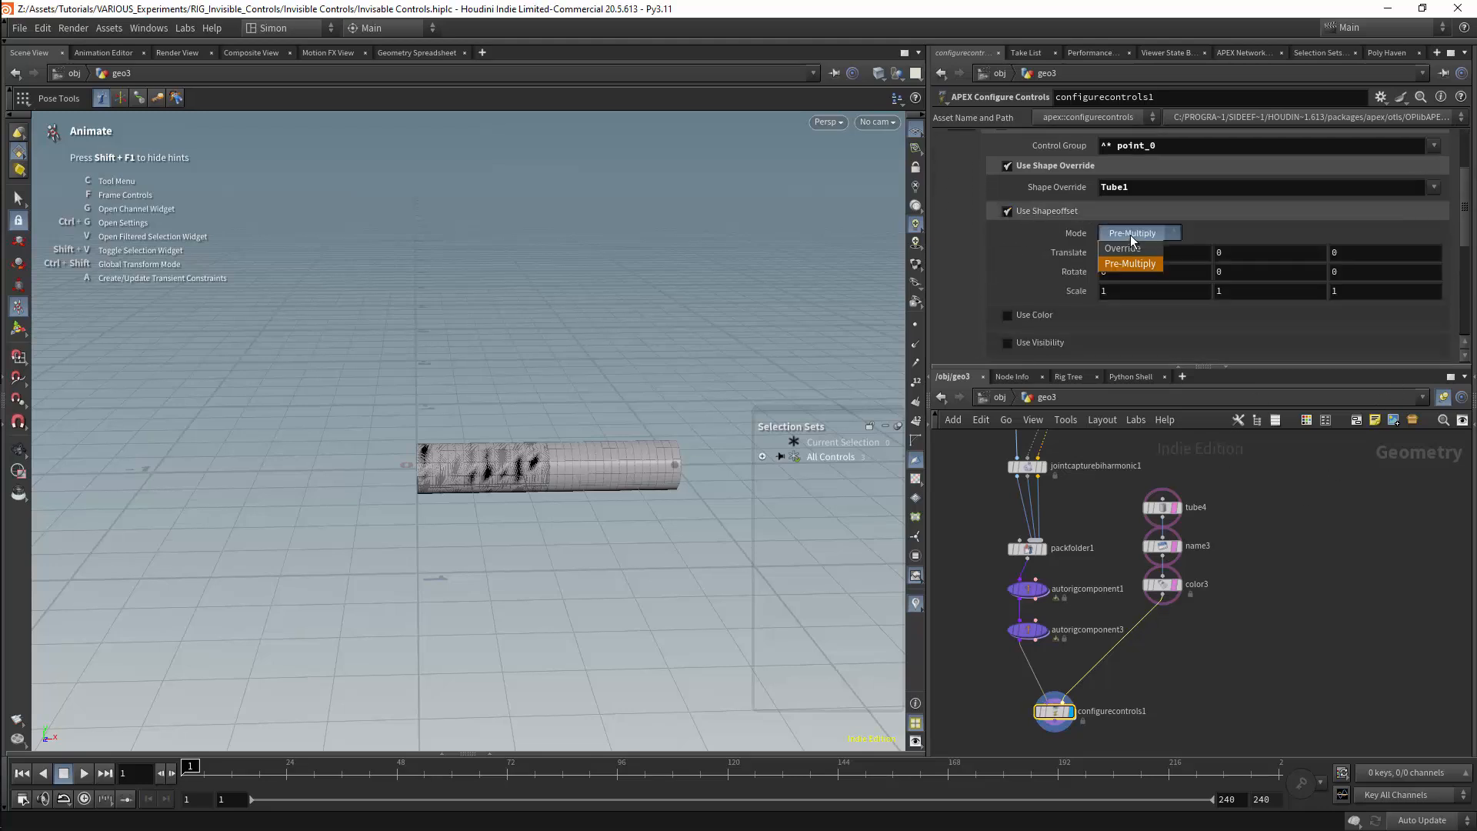
left_click(1023, 213)
left_click(1008, 211)
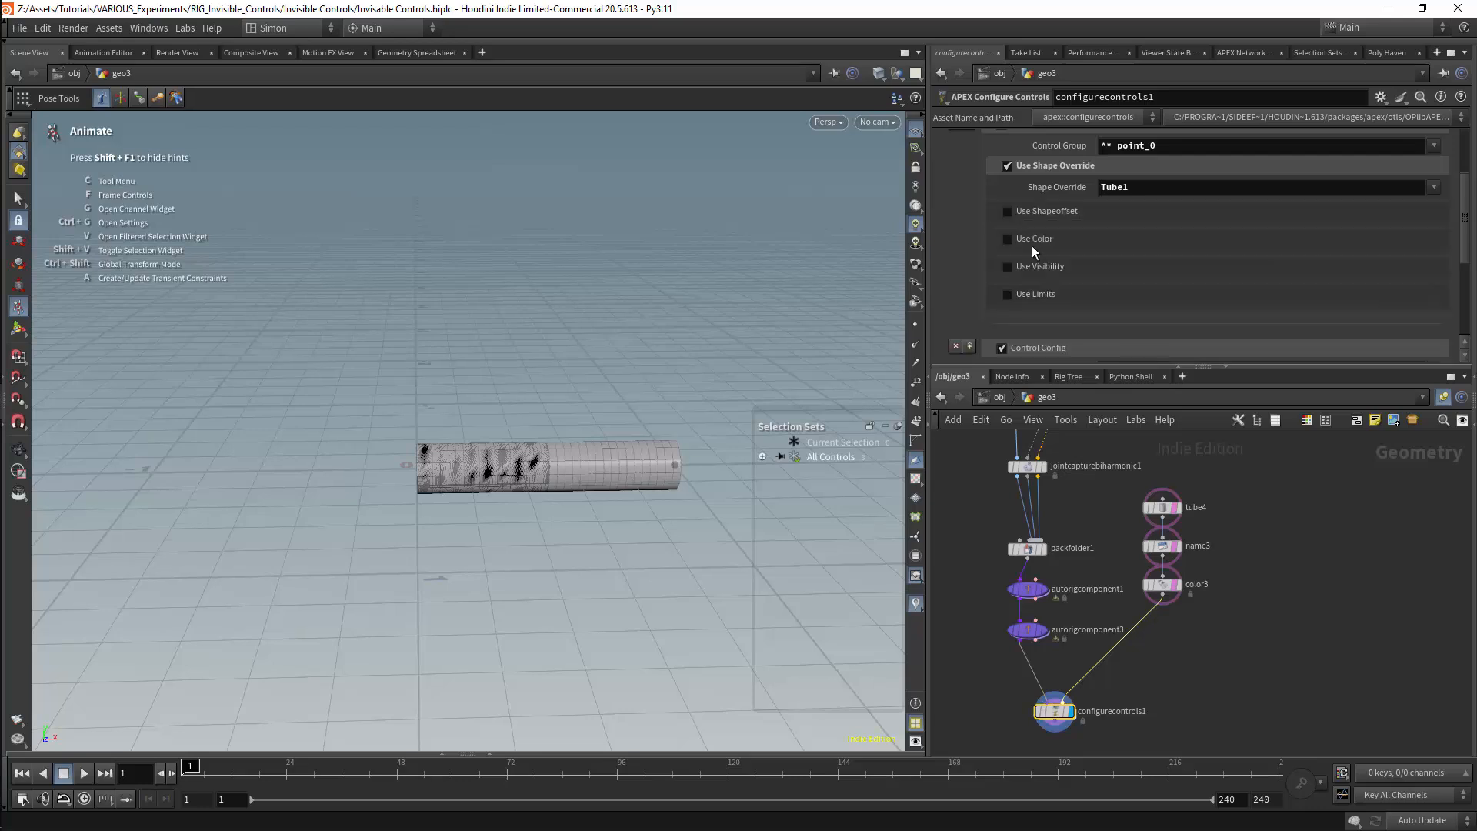
left_click(1012, 294)
left_click(1011, 293)
left_click(1009, 266)
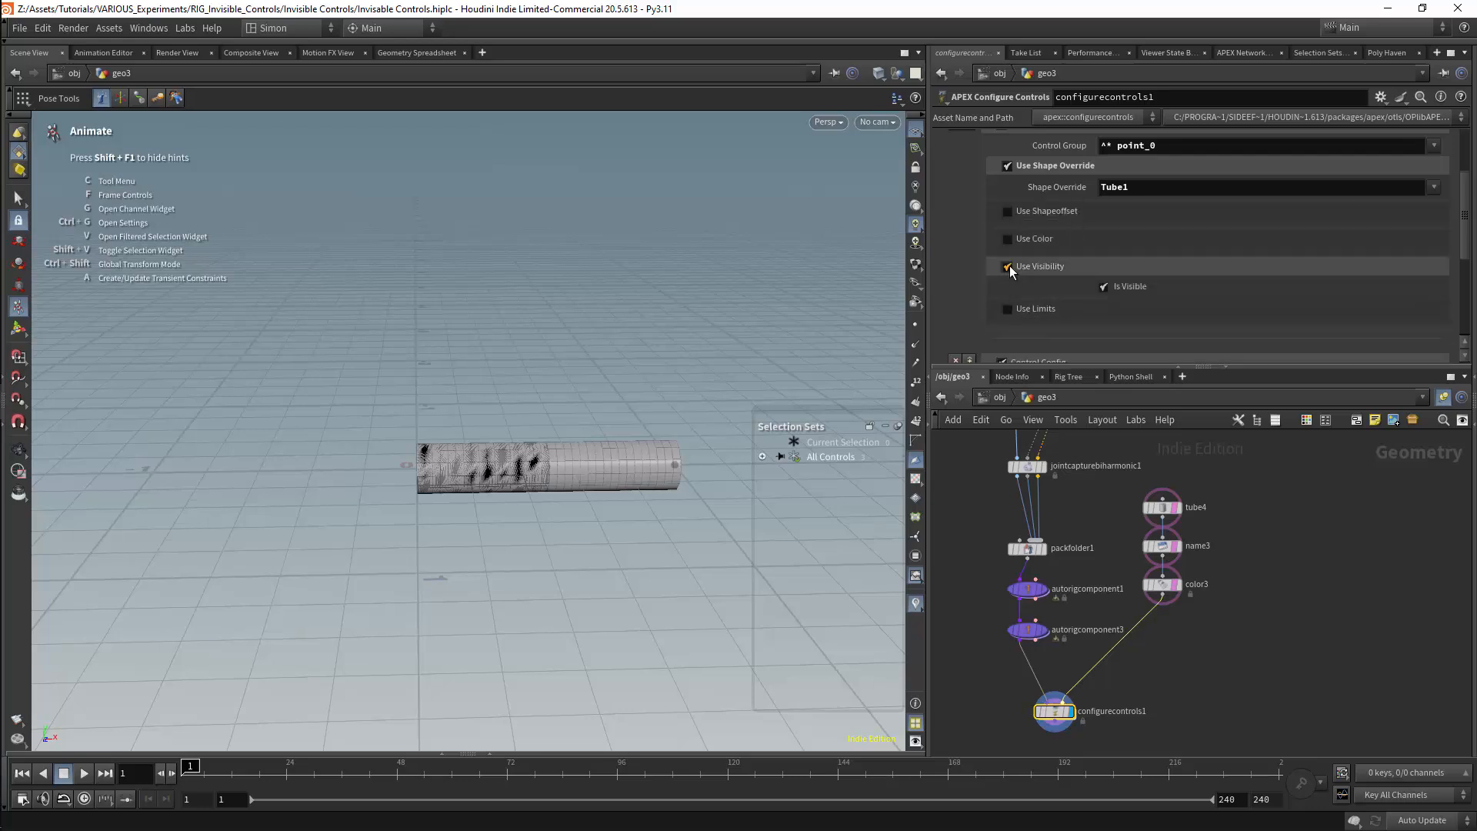
left_click(1009, 265)
left_click(1009, 235)
left_click(1009, 234)
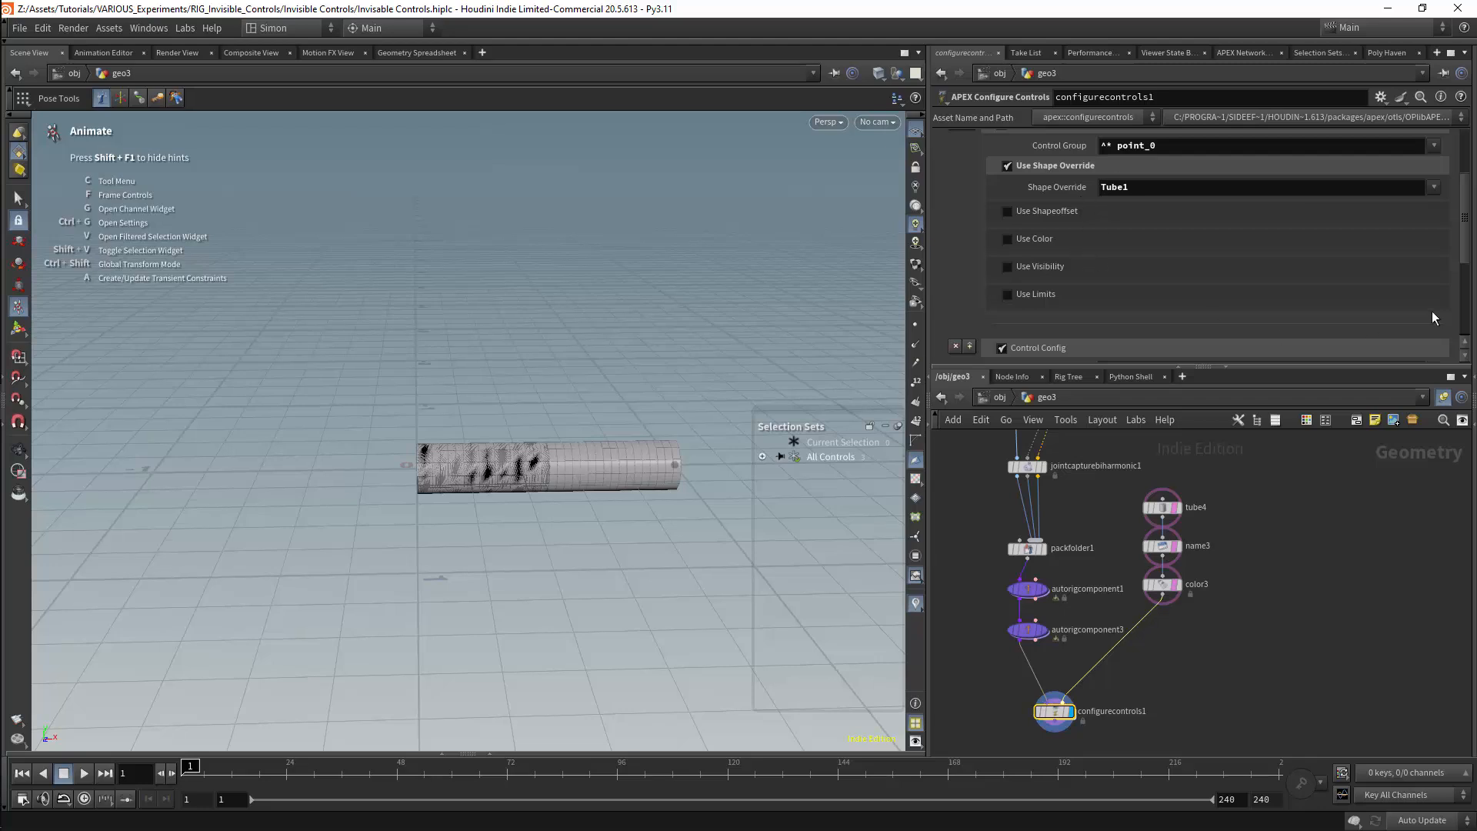
Assign point_1 to the second control config and override its shape with Tube1
scroll(1432, 318, "down", 5)
left_click(1435, 234)
left_click(1447, 265)
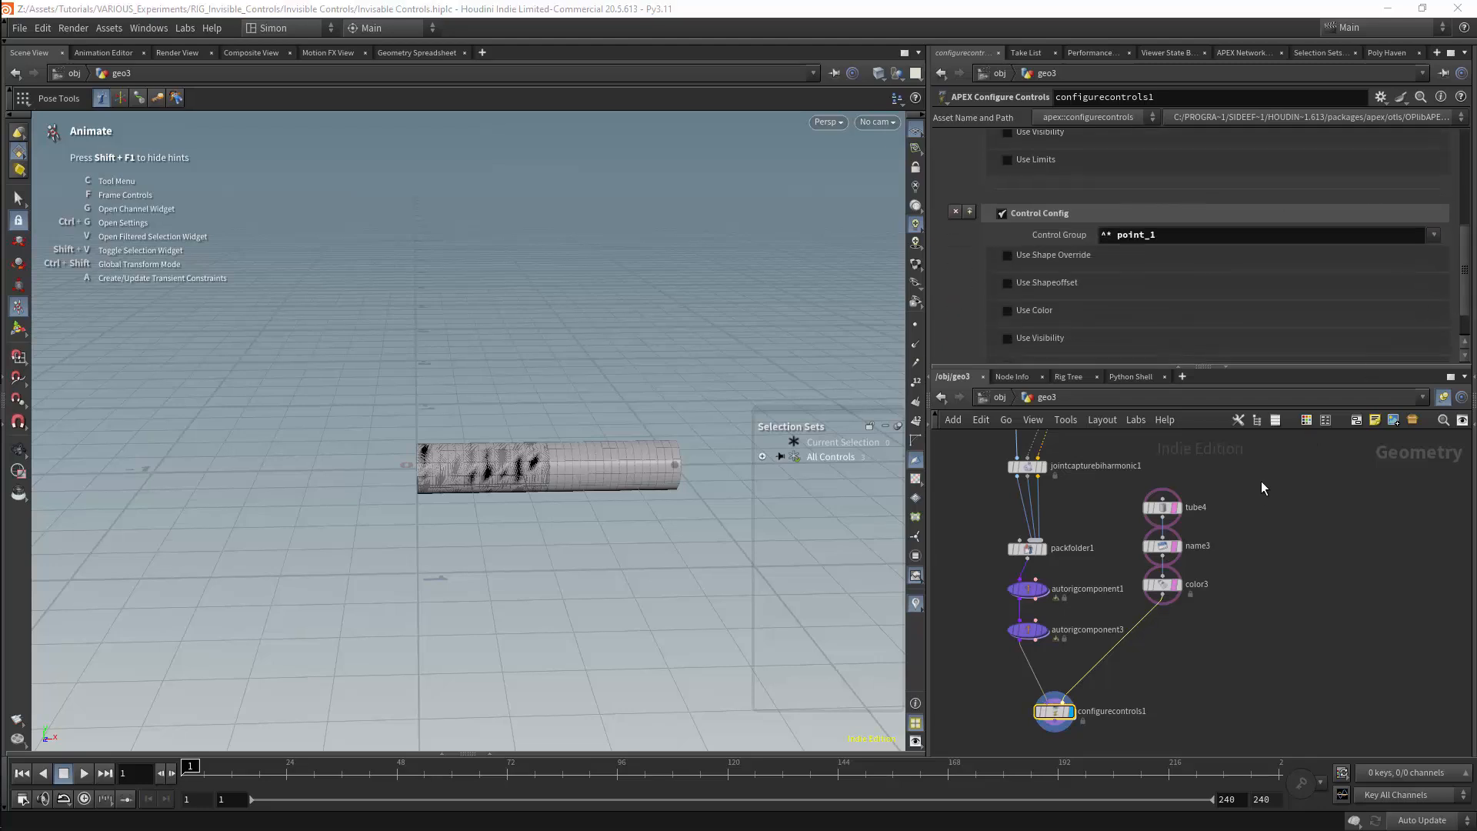
left_click(1008, 255)
left_click(1434, 276)
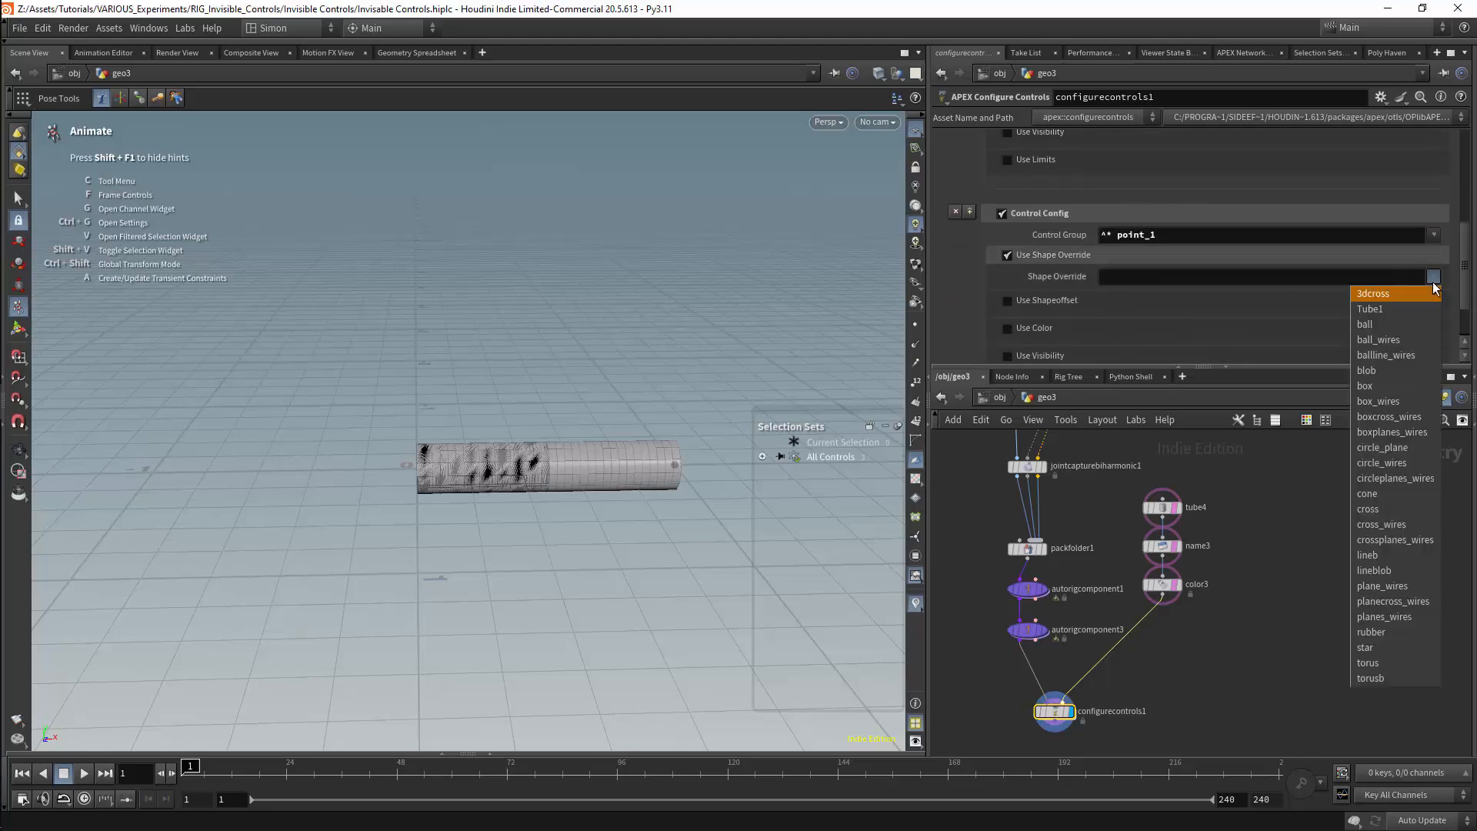
left_click(1369, 308)
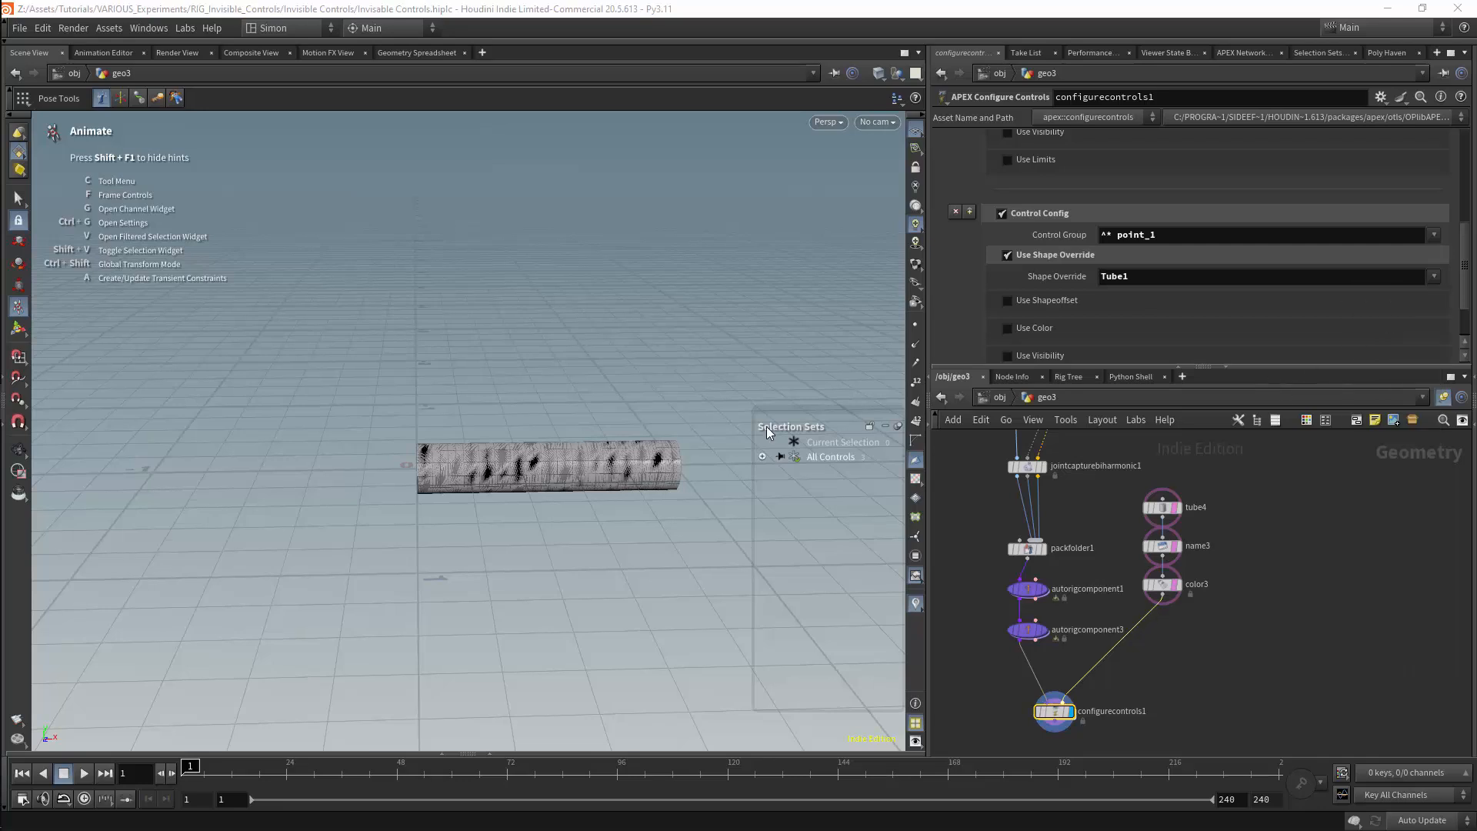
Test the tube-shaped controls by rotating point_0 upward and bending point_1 at the middle joint, then deselect
left_click(612, 455)
left_click(445, 459)
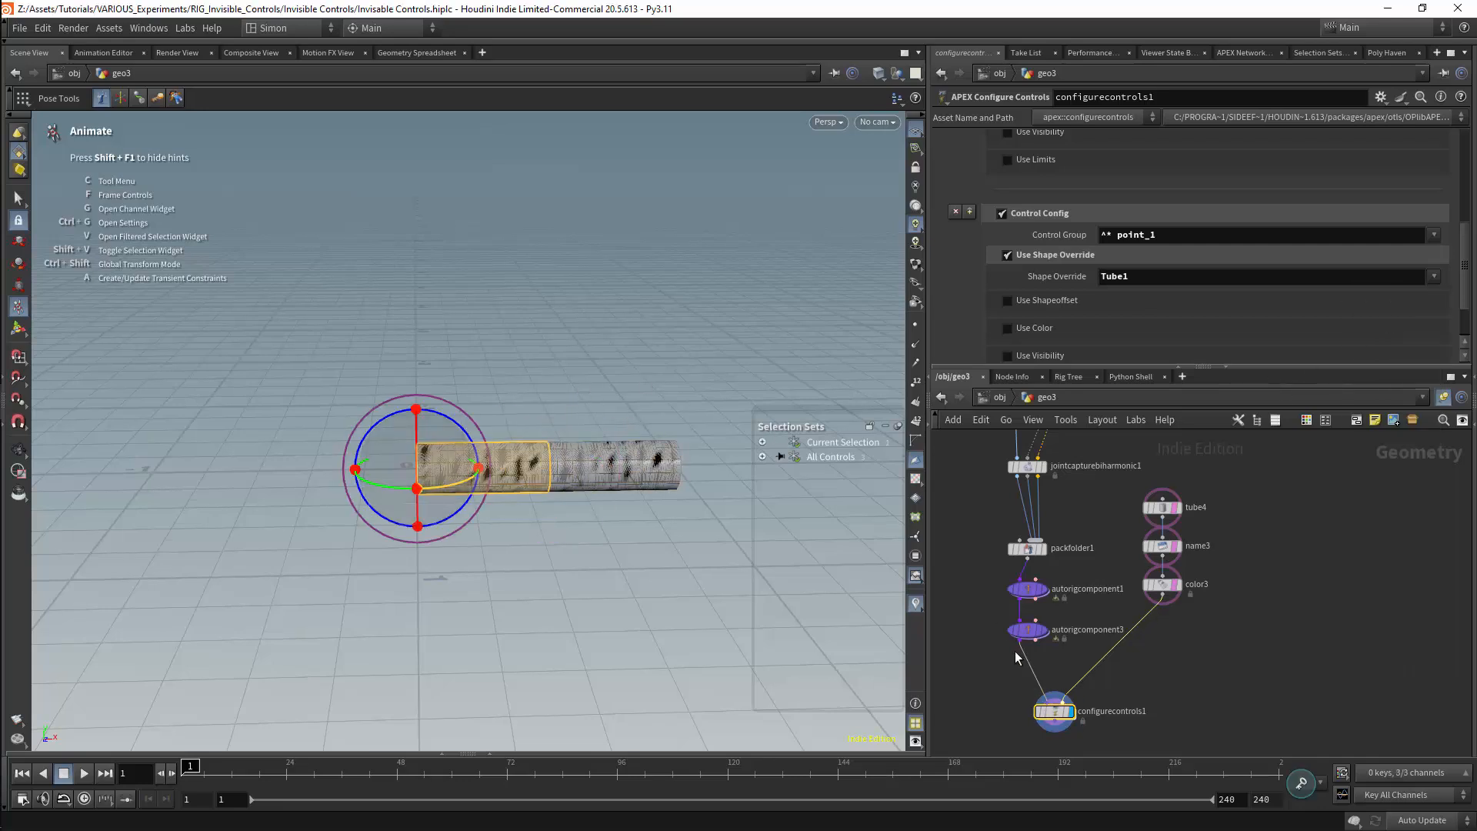
left_click(131, 324)
left_click(468, 456)
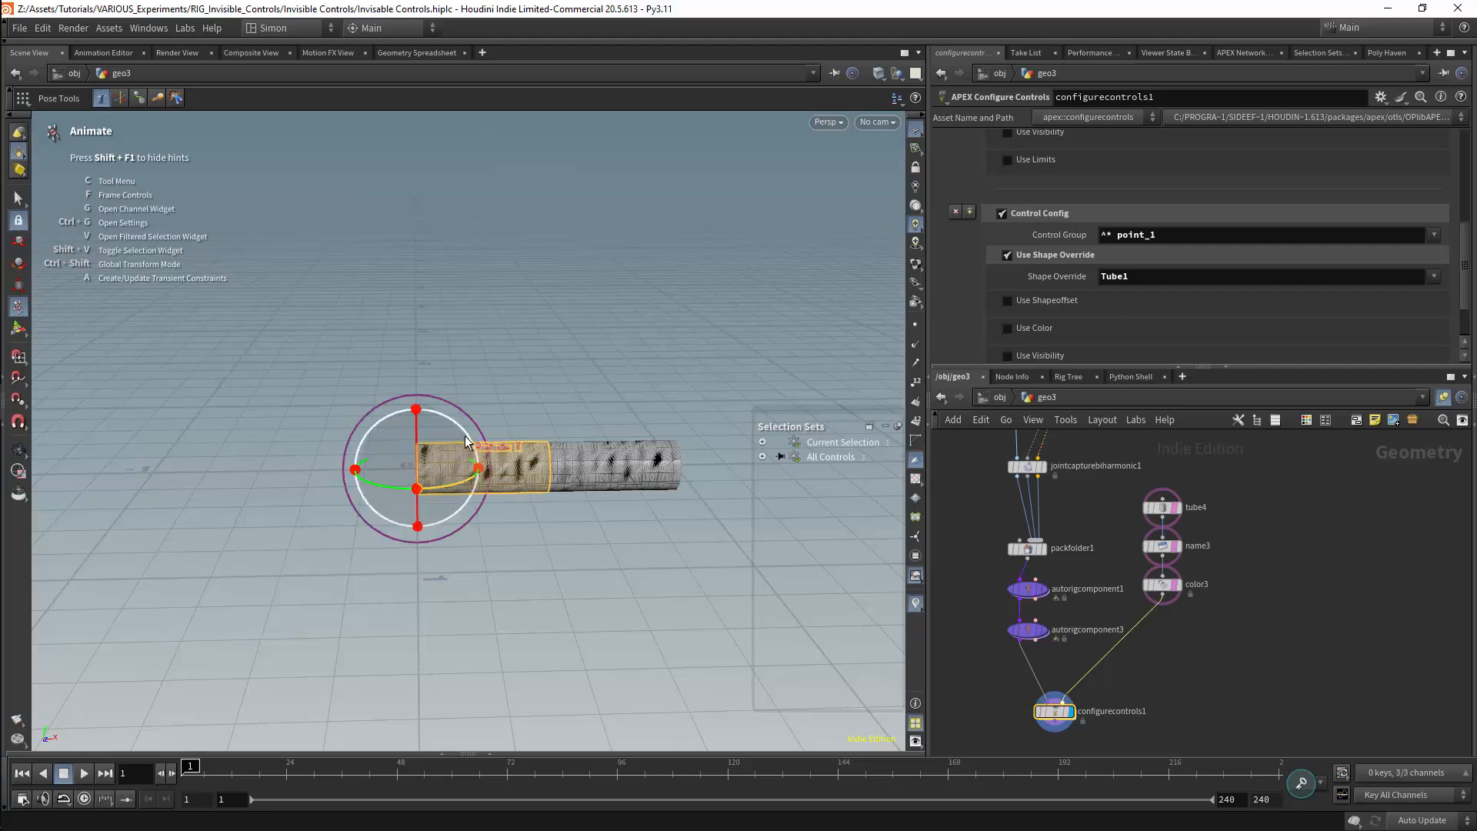
left_click_drag(466, 440, 496, 225)
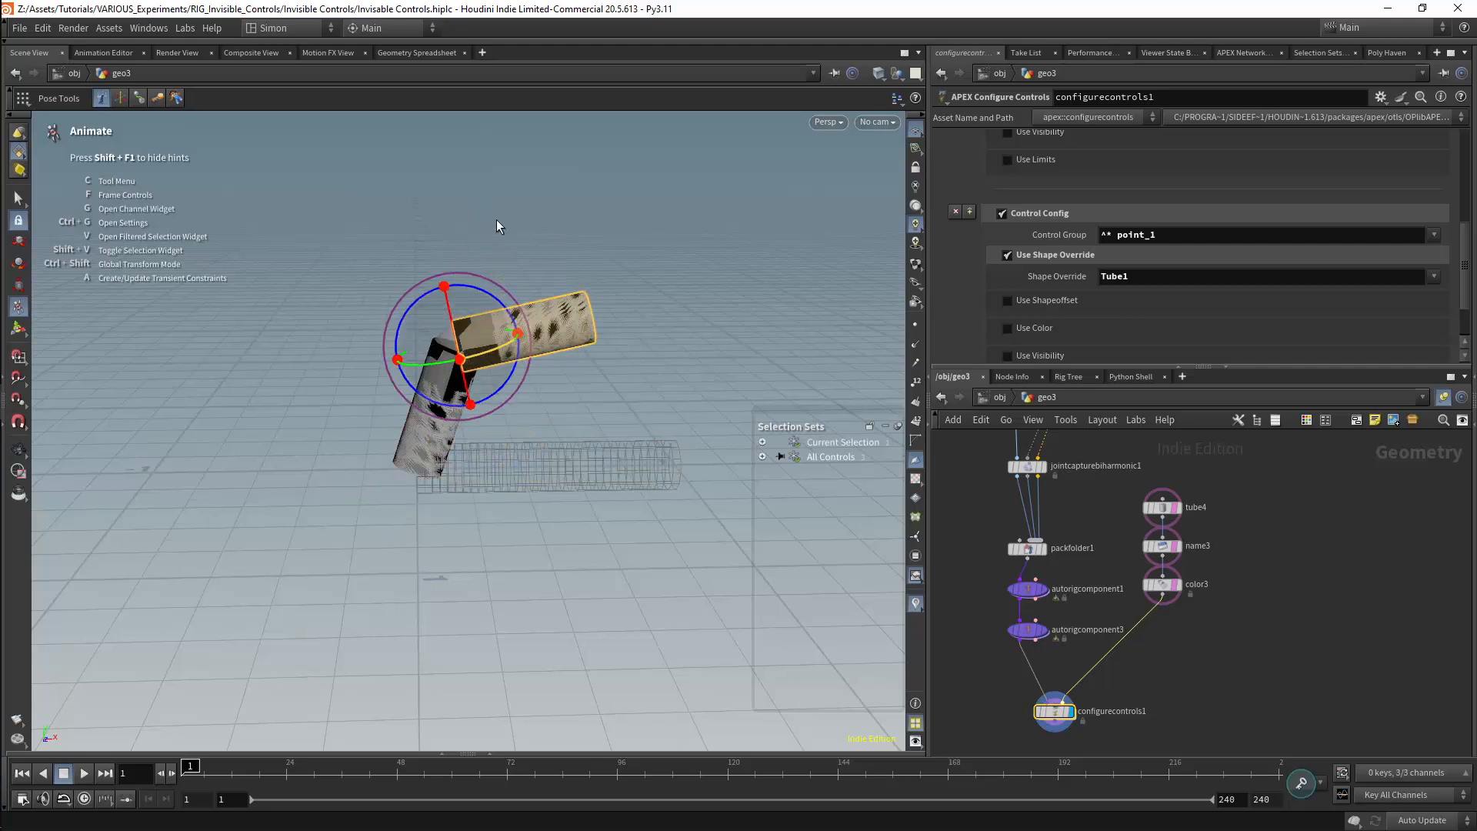
left_click(496, 223)
scroll(1204, 616, "down", 5)
middle_click_drag(1299, 538, 1237, 577)
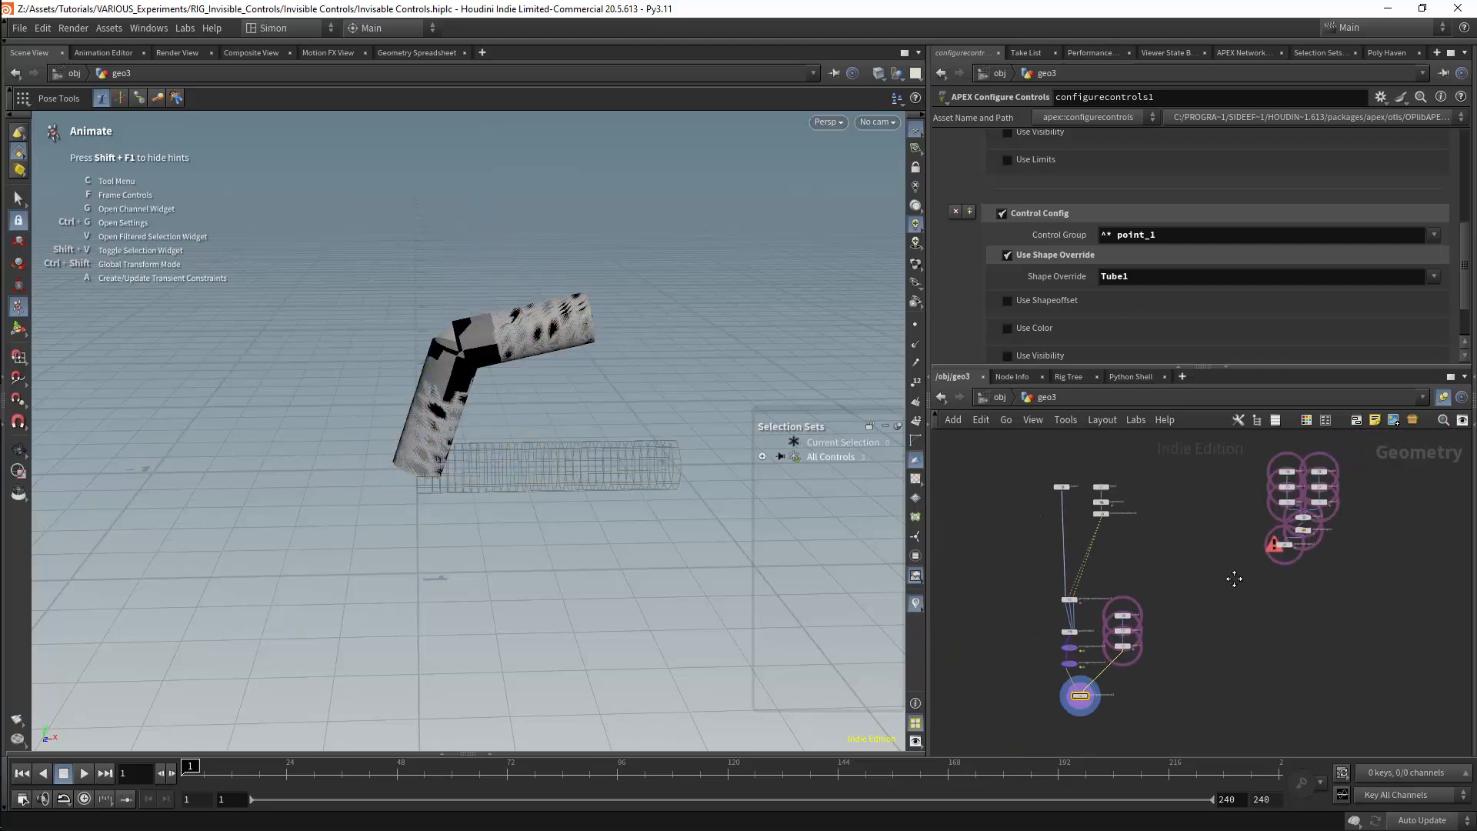
scroll(1238, 582, "up", 3)
left_click_drag(1277, 502, 1354, 540)
middle_click_drag(1317, 559, 1268, 604)
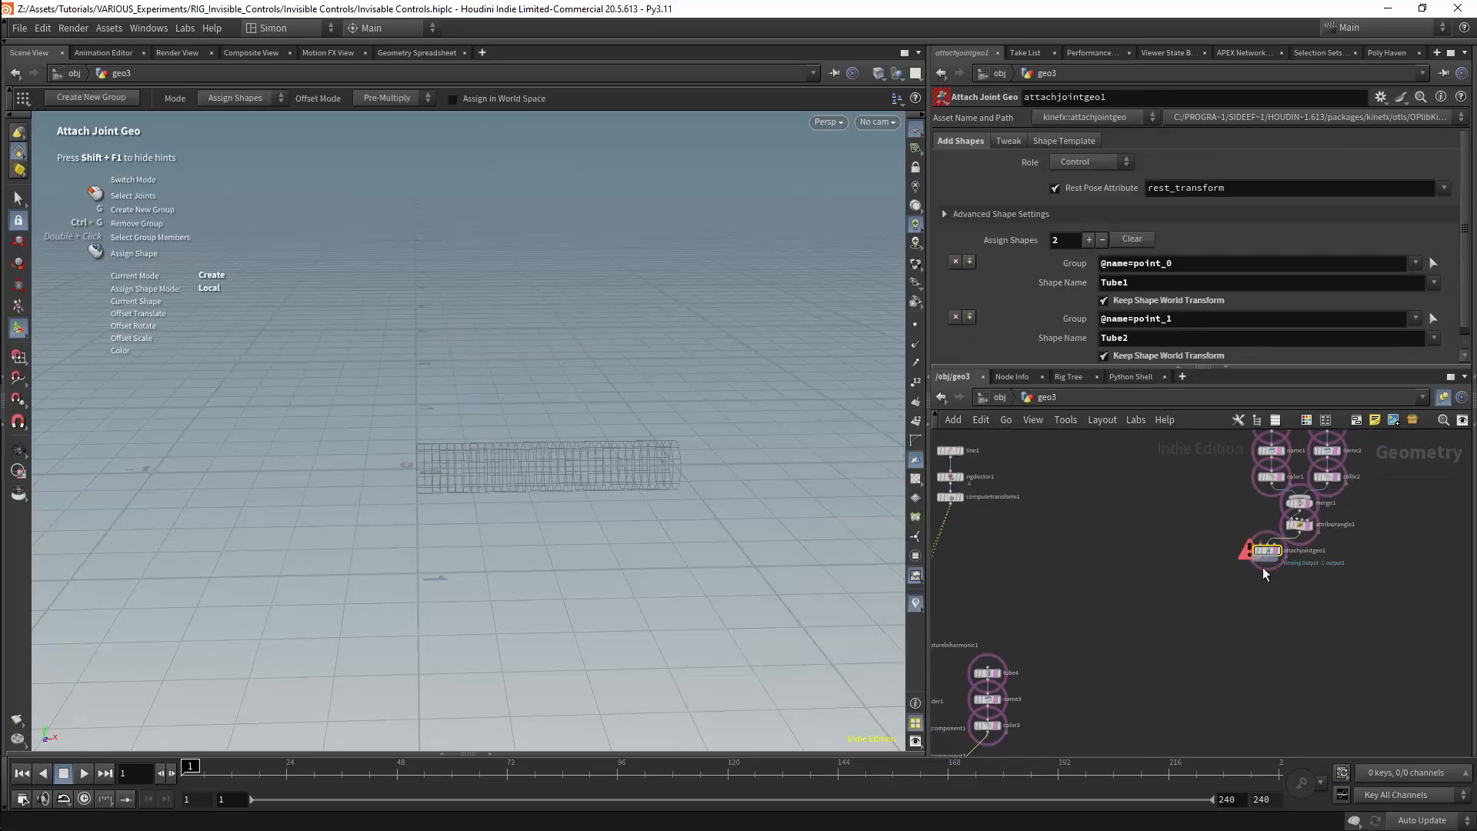
left_click_drag(1269, 553, 1193, 649, "alt")
middle_click_drag(1194, 649, 1330, 531)
left_click_drag(1330, 532, 1250, 626)
key("ctrl+z")
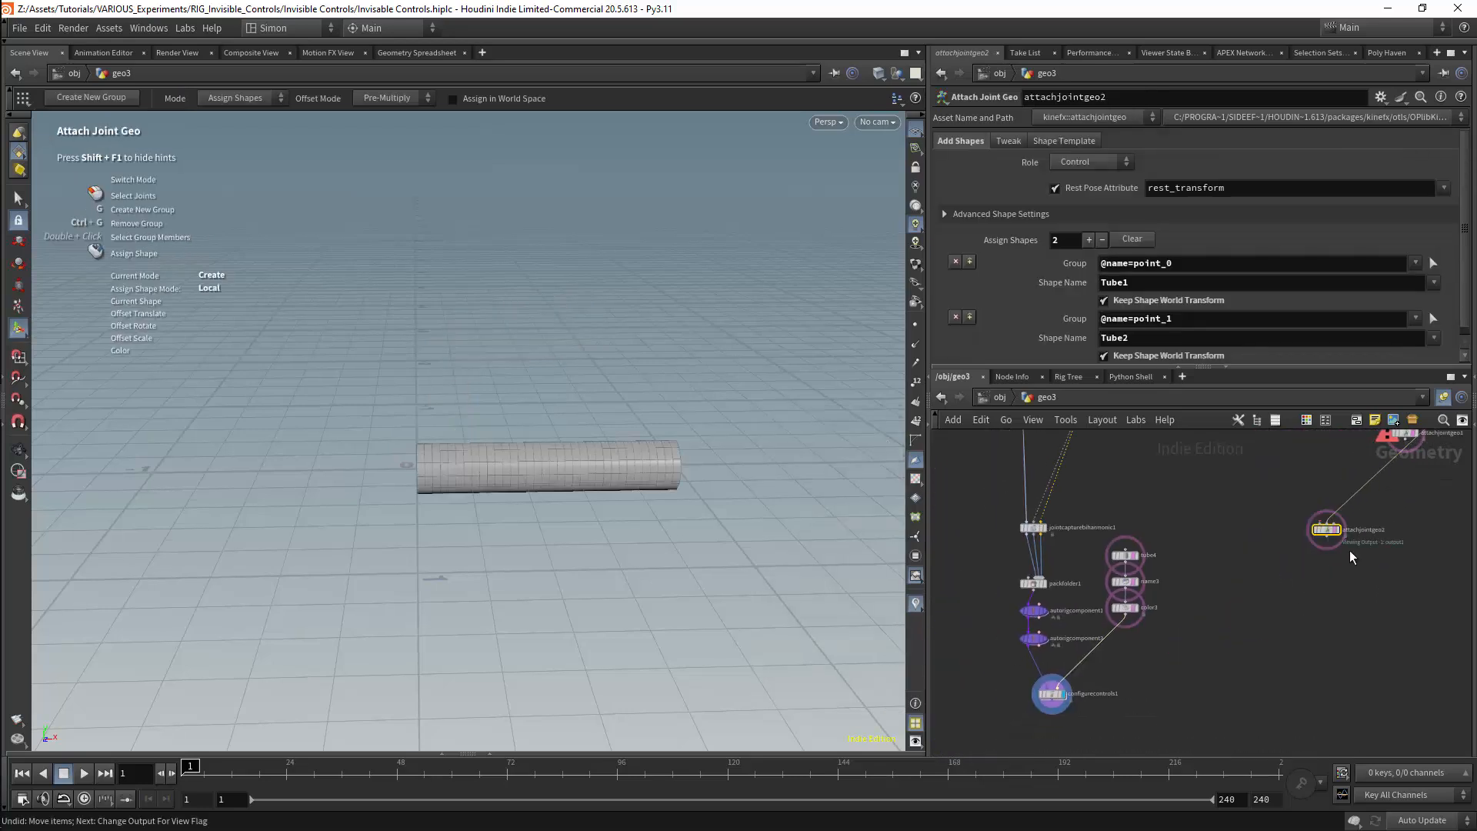
middle_click_drag(1350, 551, 1232, 666)
key("ctrl+z")
key("ctrl+z")
key("ctrl+z")
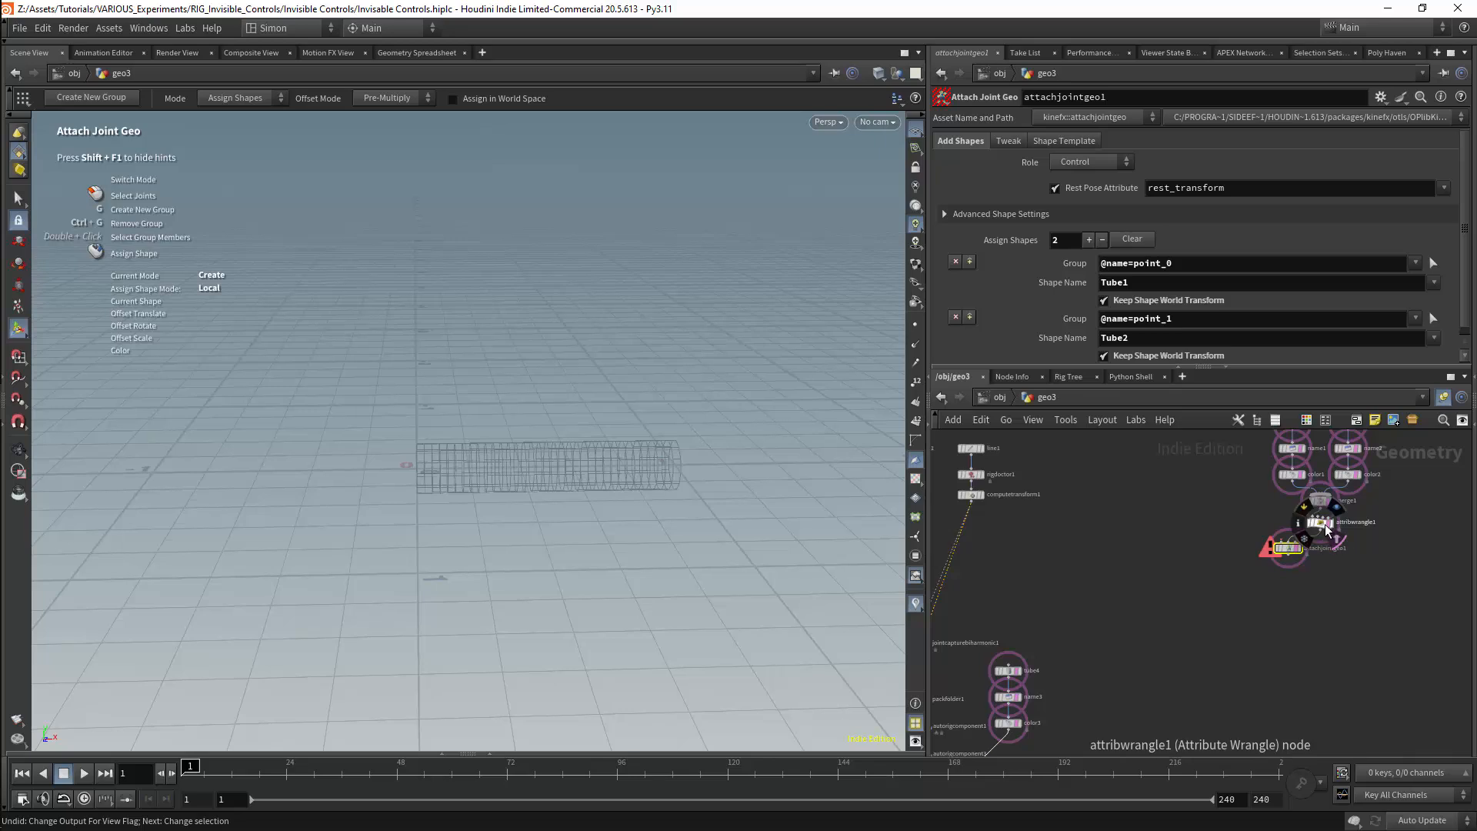
Copy attribwrangle1 and wire the copy between color3 and configurecontrols1
left_click_drag(1326, 527, 1163, 669, "alt")
middle_click_drag(1164, 670, 1292, 572)
left_click_drag(1292, 575, 1144, 662)
left_click_drag(1098, 740, 1105, 744)
Test the invisible controls by rotating point_0 upward and bending point_1 down to roughly horizontal
left_click(531, 452)
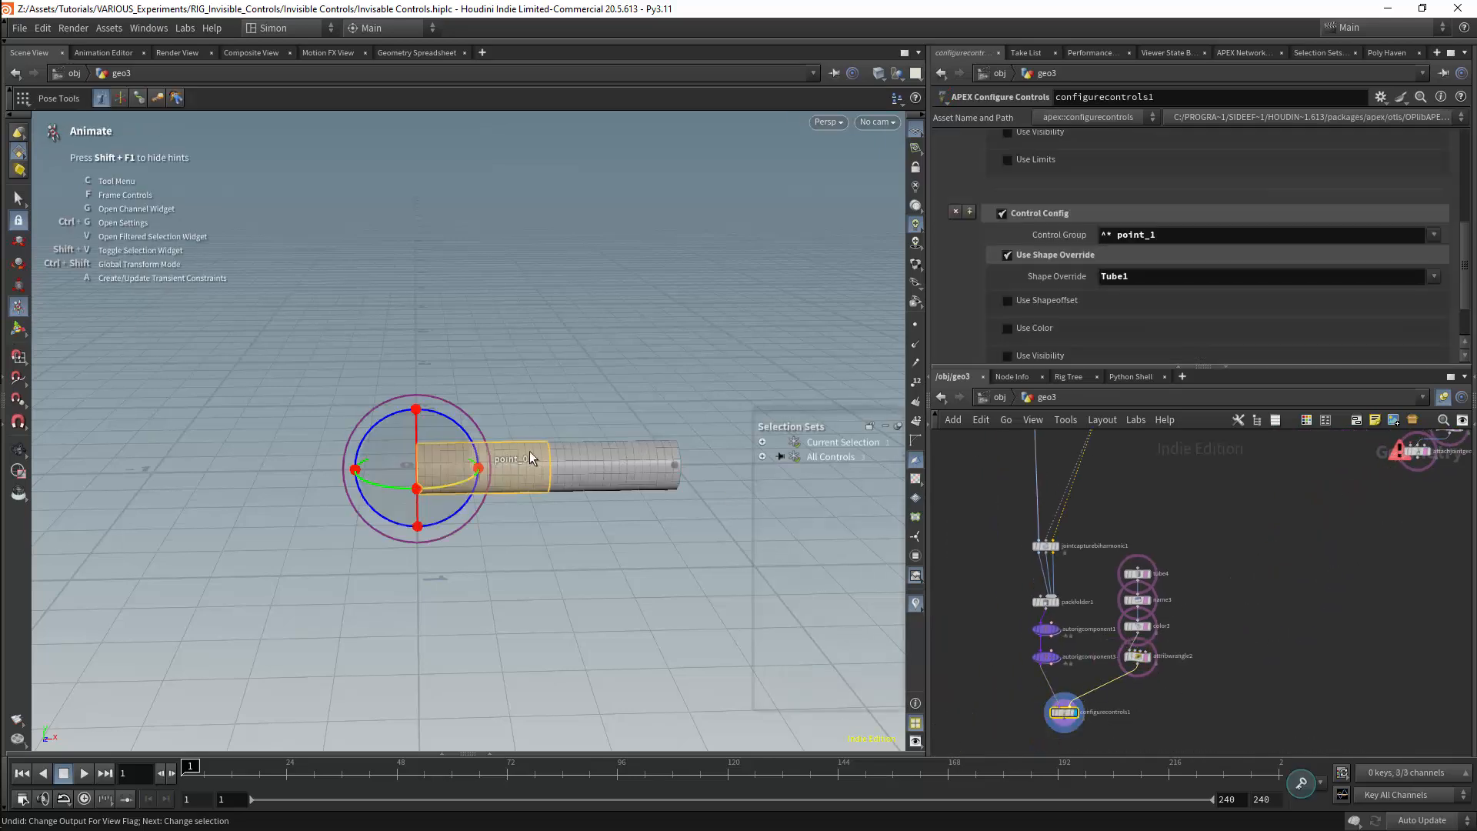
left_click_drag(460, 428, 408, 407)
left_click(499, 314)
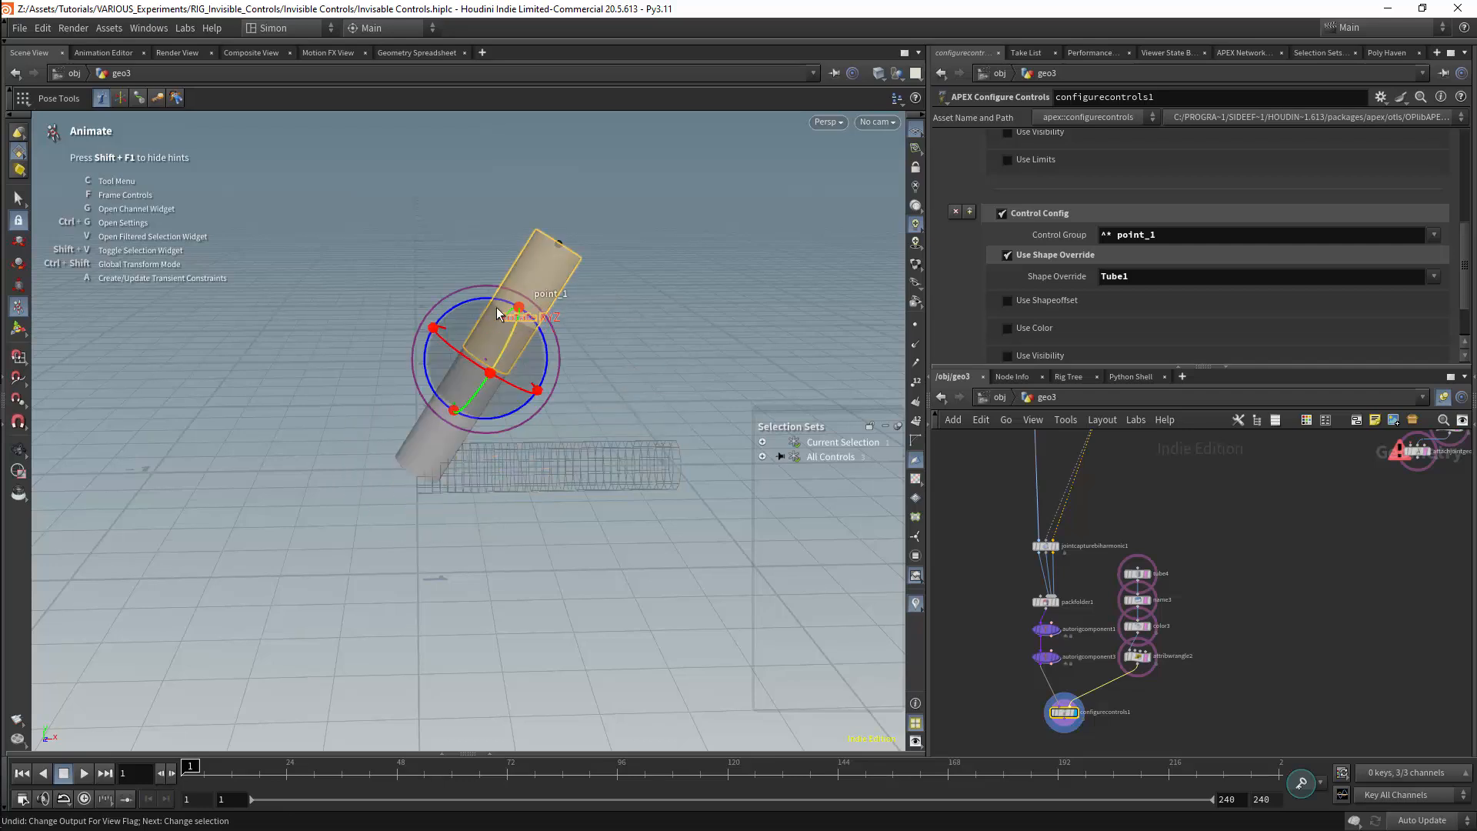
left_click_drag(495, 299, 534, 342)
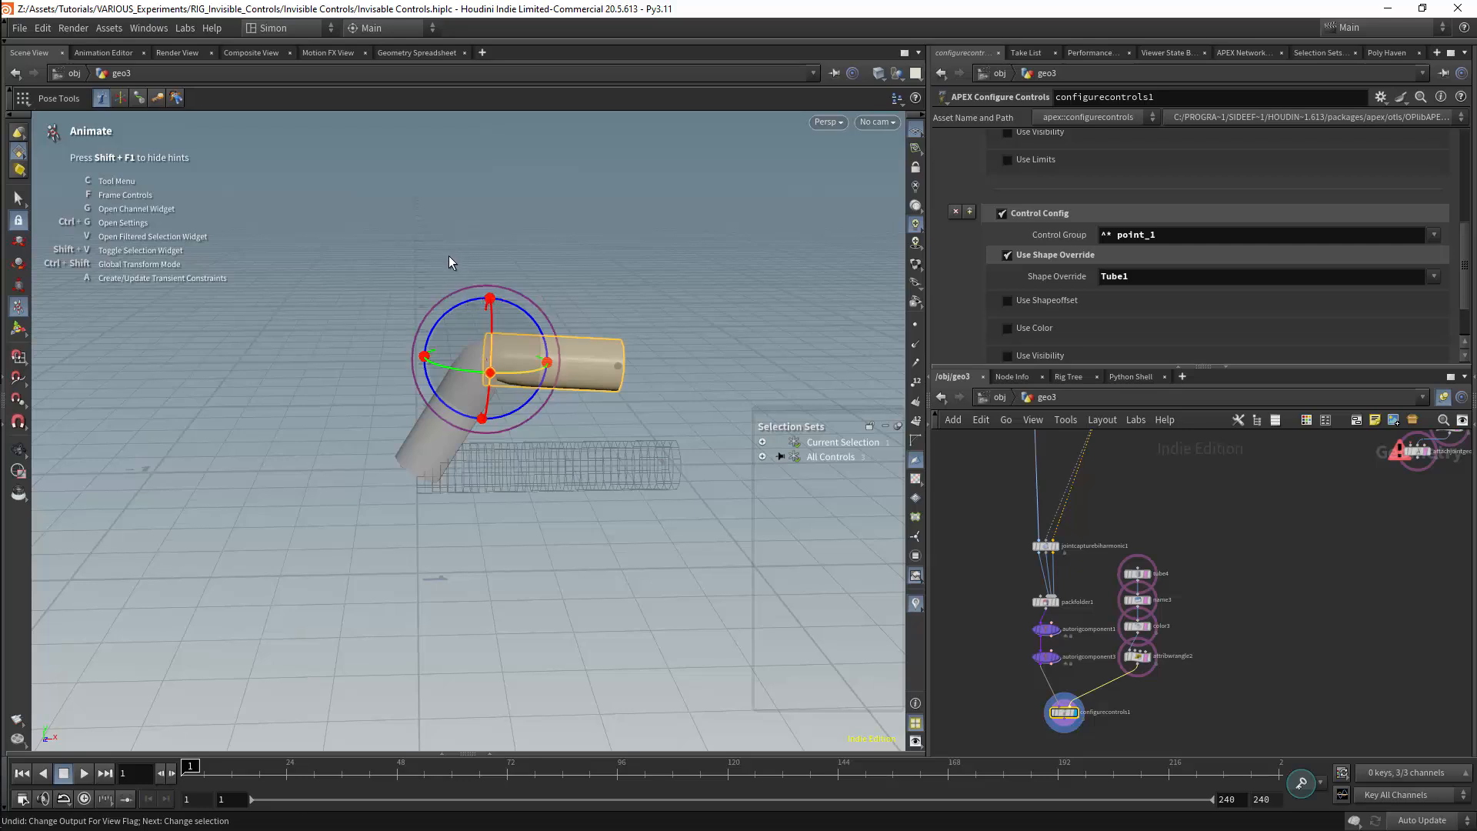
key("c")
left_click(432, 348)
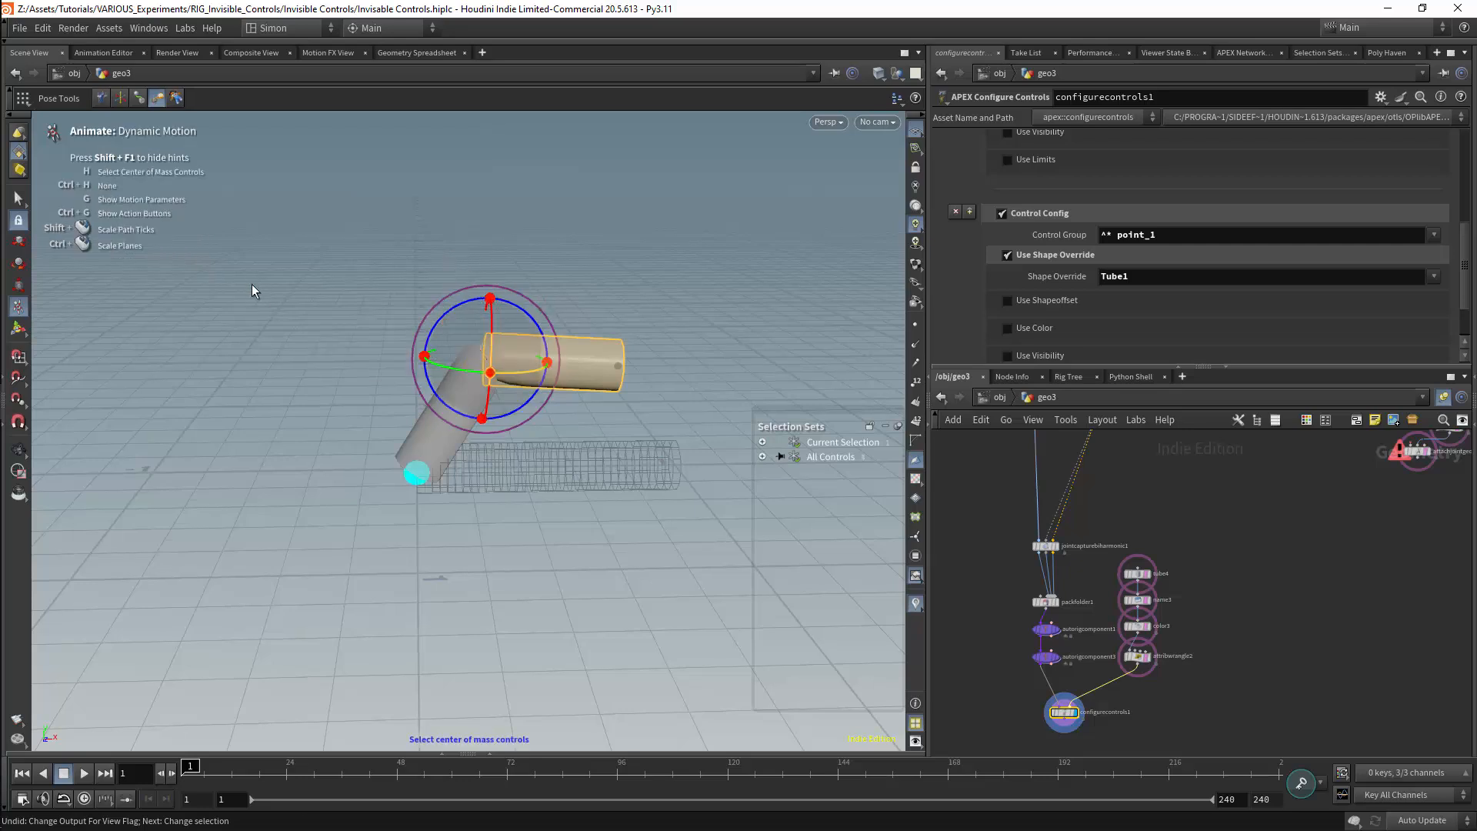
key("c")
key("c")
left_click(328, 276)
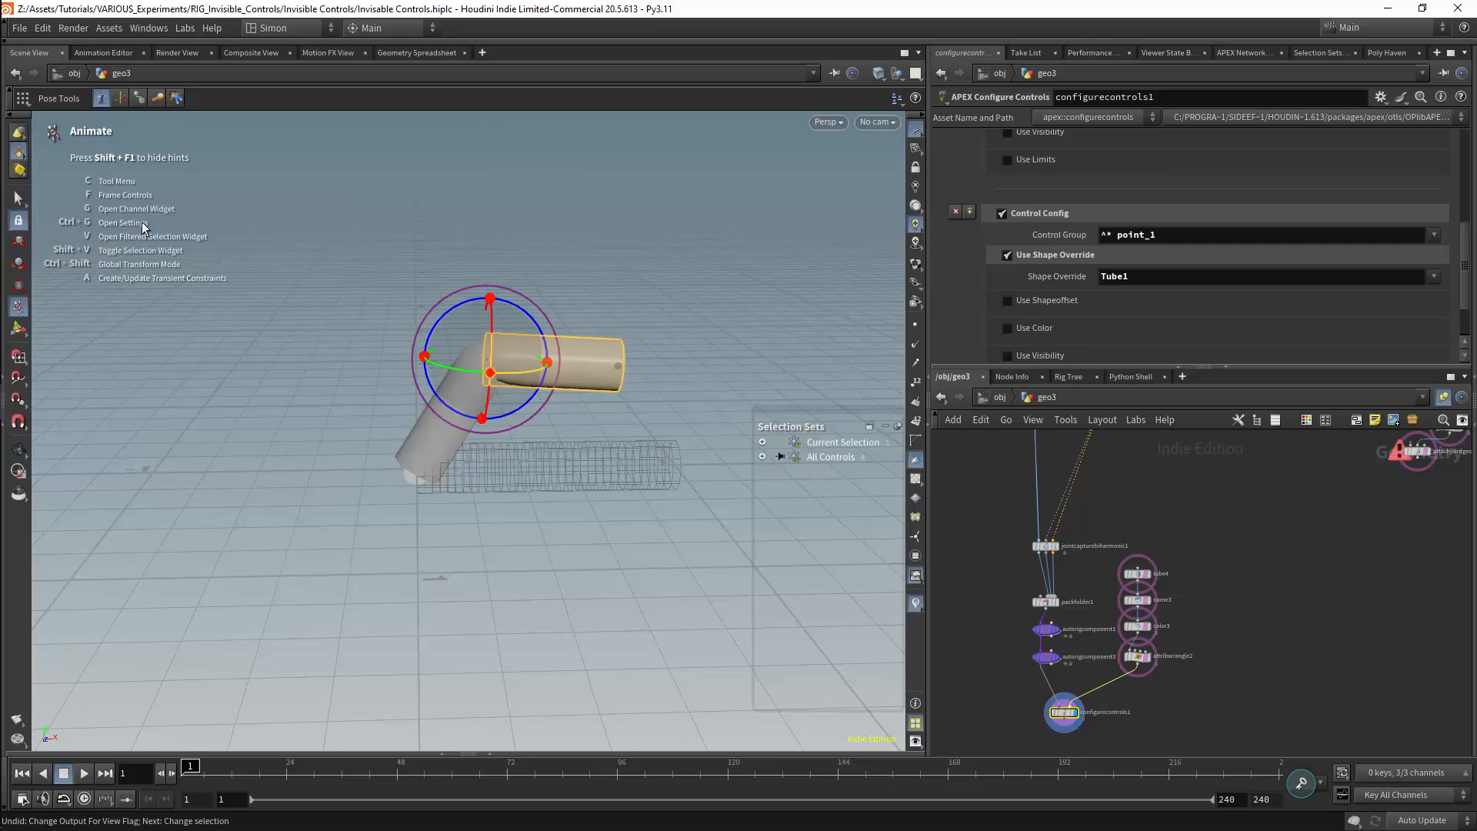
Examine the Motion Path, Transient Constraints and Transform Handle options in the Animate Settings
key("ctrl+g")
left_click(158, 578)
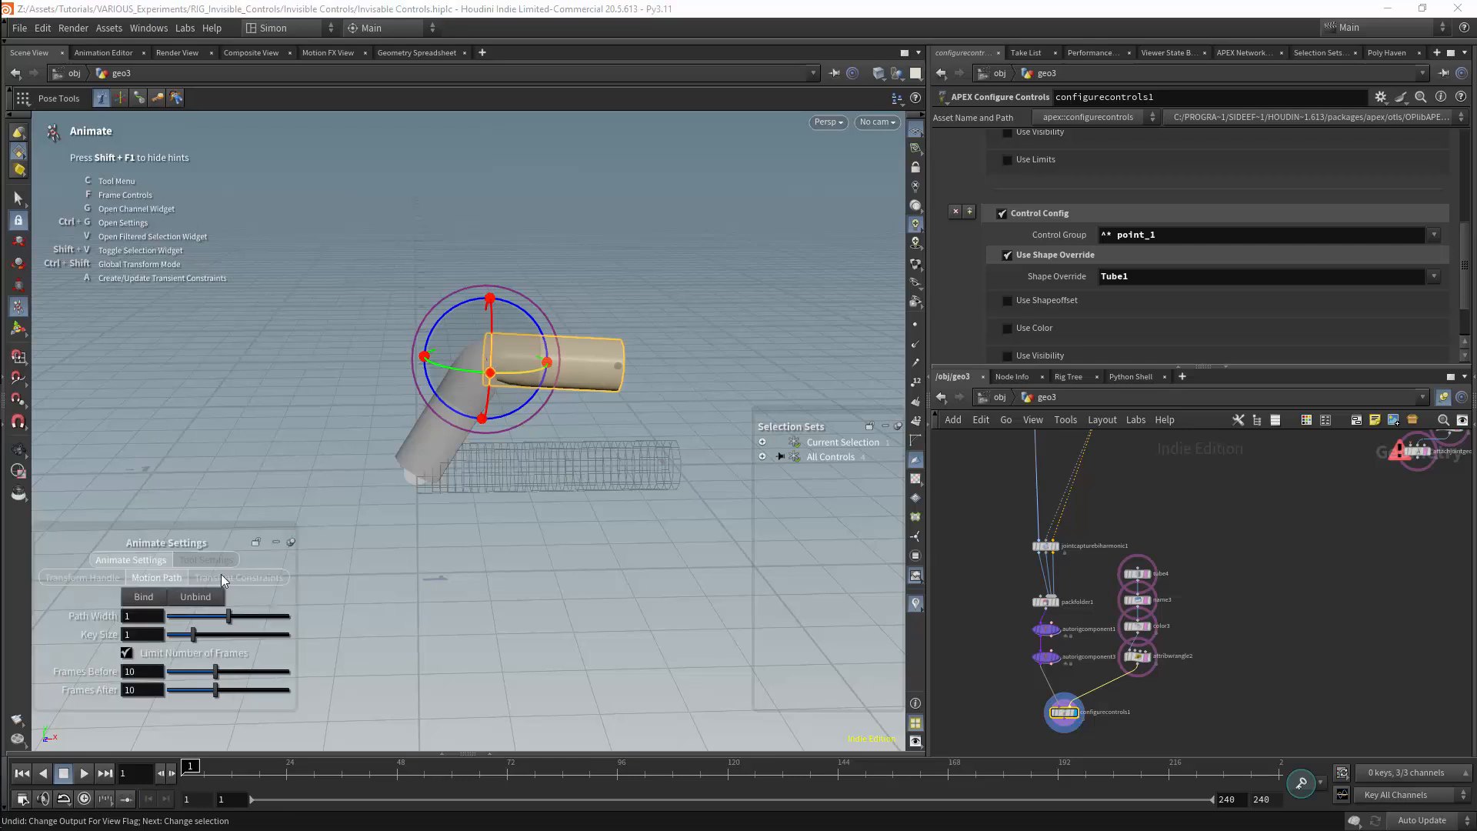
left_click(225, 578)
left_click(157, 578)
left_click(85, 578)
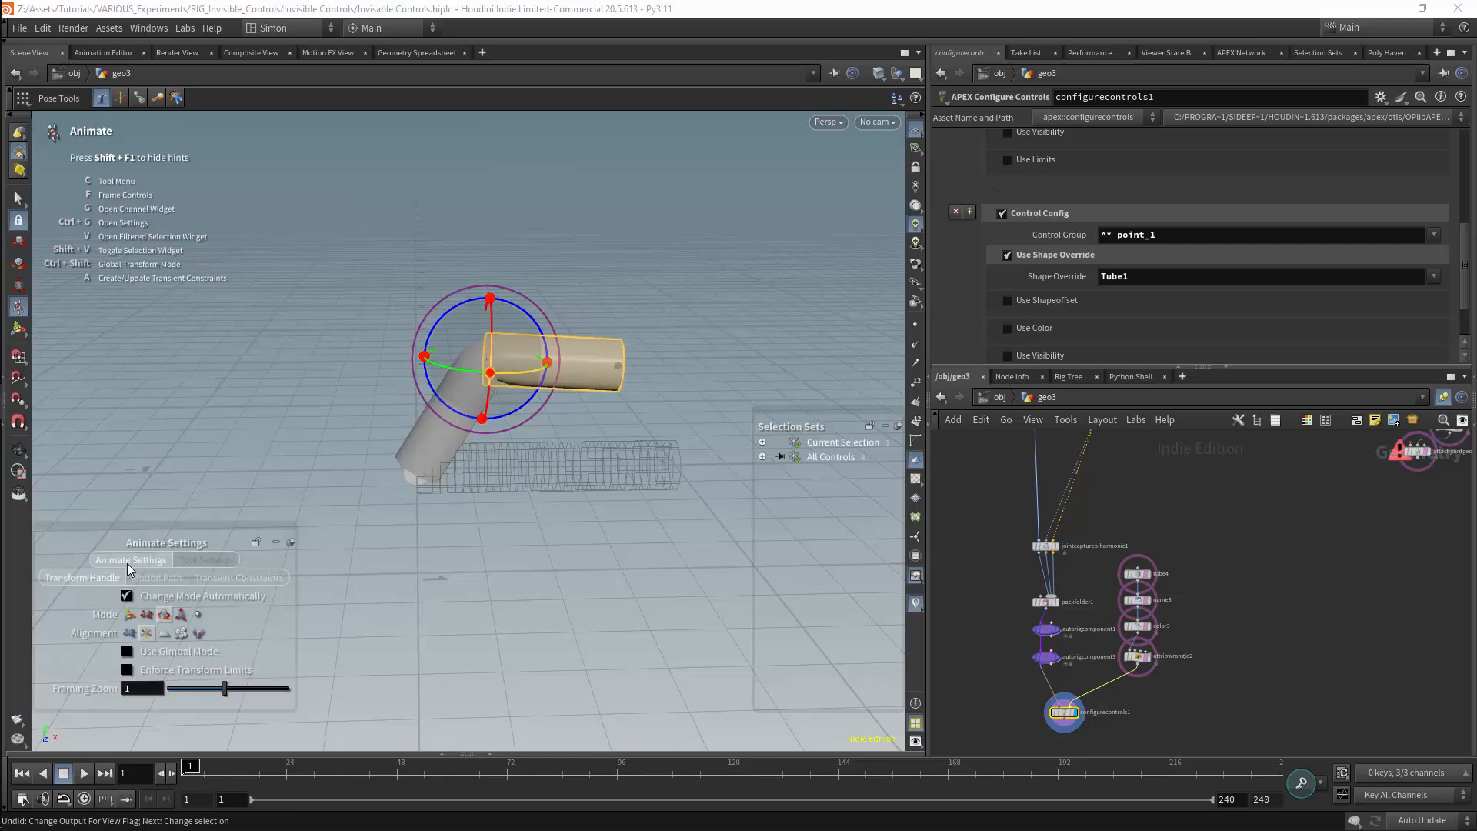
left_click_drag(178, 532, 298, 417)
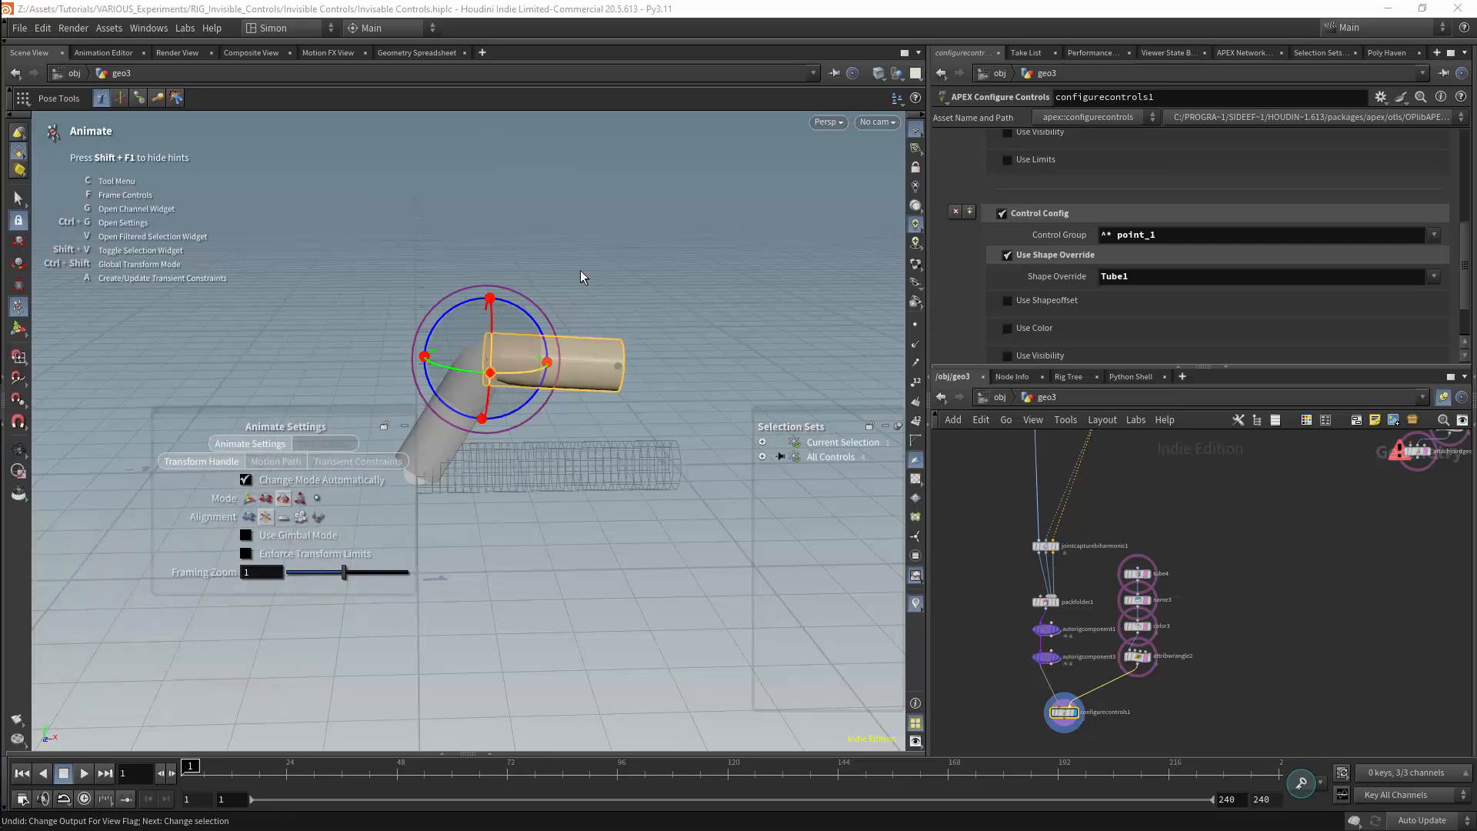
Test rotating both tube controls into different bent poses, put the Animate Settings away and deselect the controls
left_click(463, 404)
left_click_drag(472, 416, 400, 393)
left_click(423, 315)
left_click(393, 400, "shift")
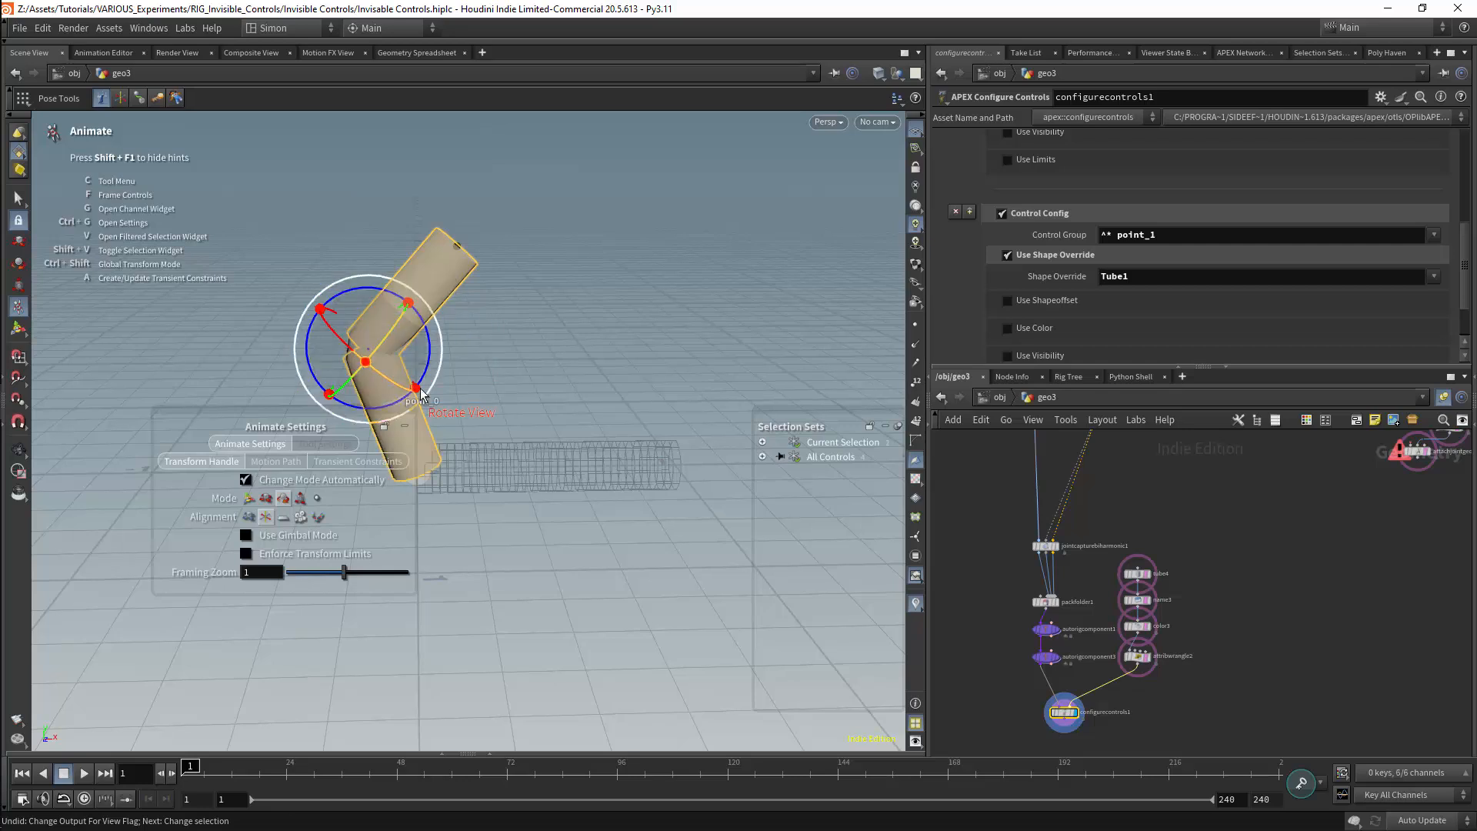
left_click_drag(425, 304, 310, 327)
left_click(405, 426)
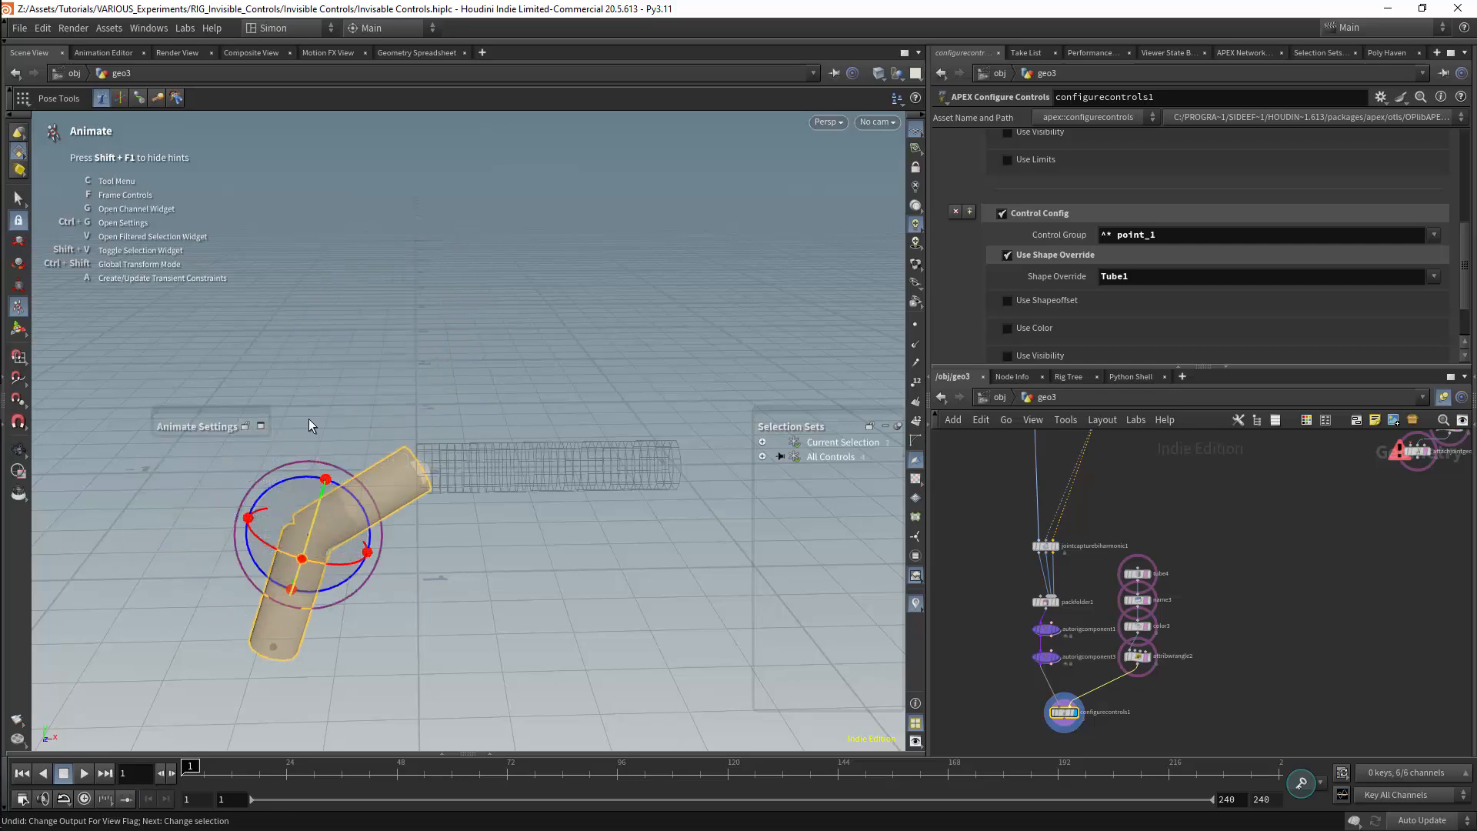
left_click_drag(361, 497, 340, 594)
Move the configured control branch aside and duplicate its two autorig components as a second branch below packfolder1
middle_click_drag(1255, 433, 1145, 569)
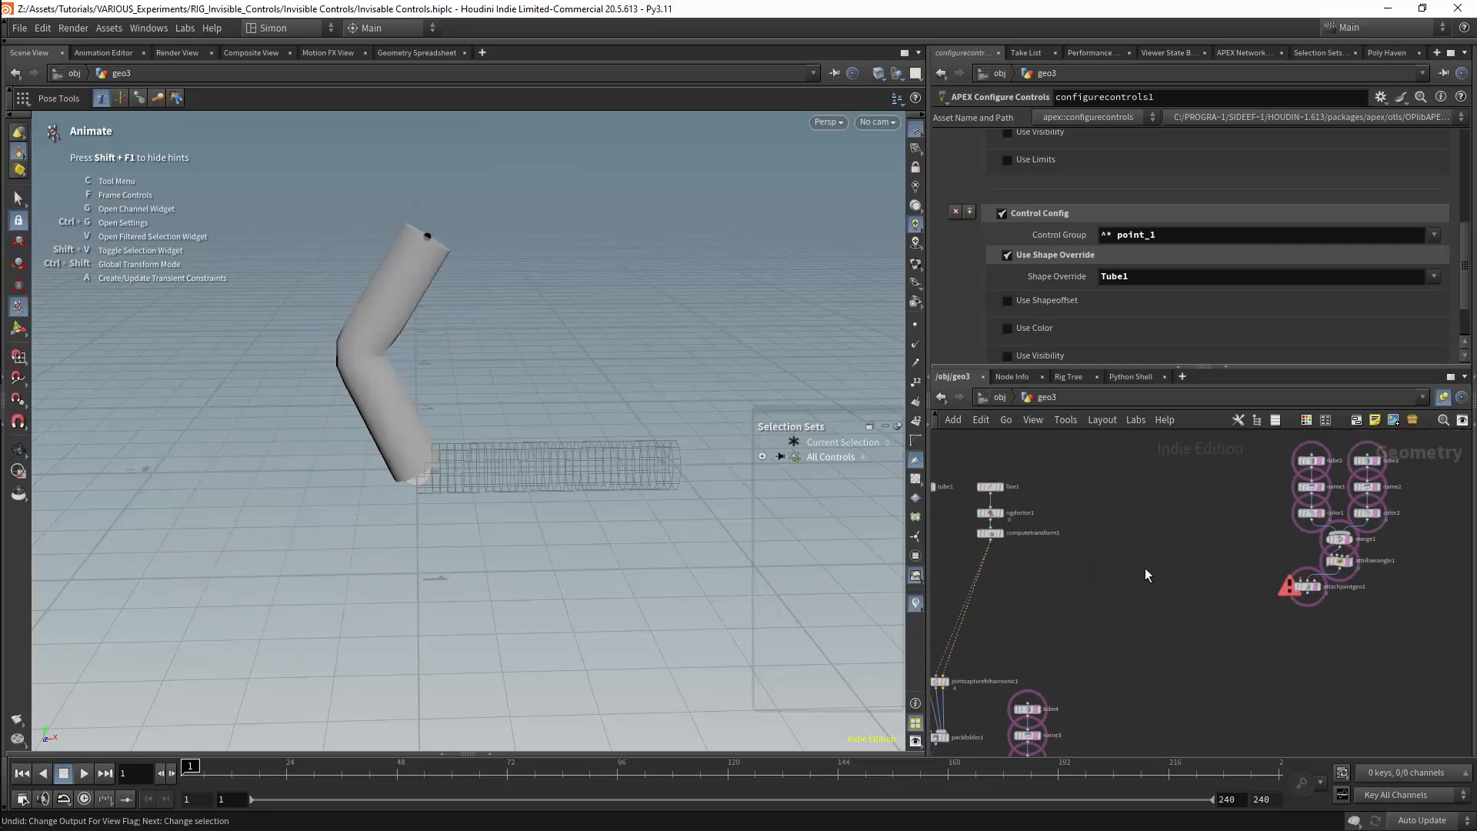
left_click_drag(1208, 452, 1385, 619)
middle_click_drag(1031, 735, 1125, 622)
left_click_drag(1217, 529, 1127, 691)
left_click_drag(1031, 604, 1105, 734, "shift")
left_click_drag(1075, 618, 1231, 636)
left_click_drag(1247, 607, 1198, 687)
left_click_drag(1215, 638, 1059, 654, "alt")
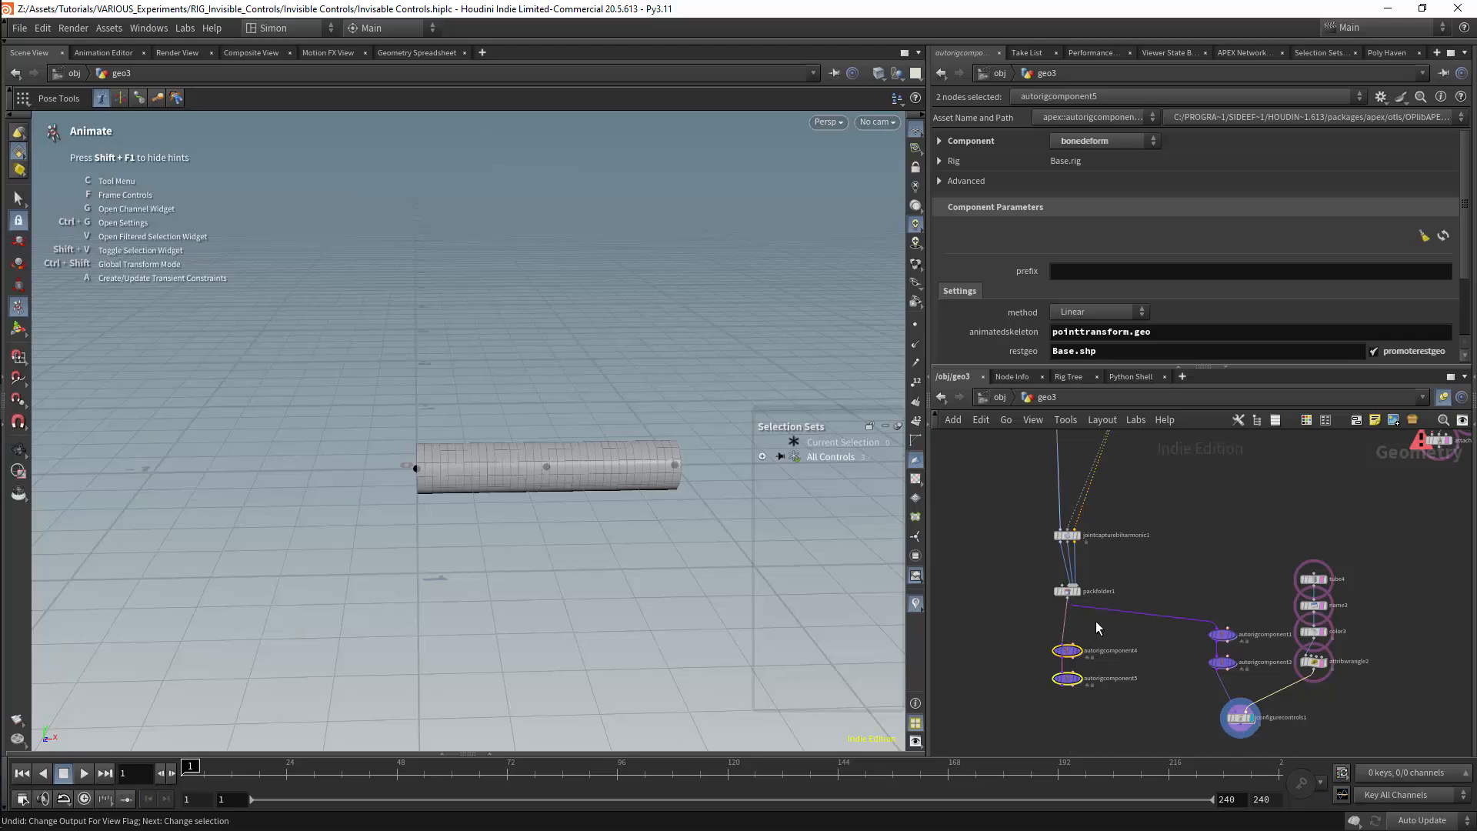
Move the tube control-shape nodes beside the skeleton chain and wire attachjointgeo1 between computetransform1 and jointcapturebiharmonic1
middle_click_drag(1276, 492, 1124, 640)
left_click_drag(1221, 458, 1358, 613)
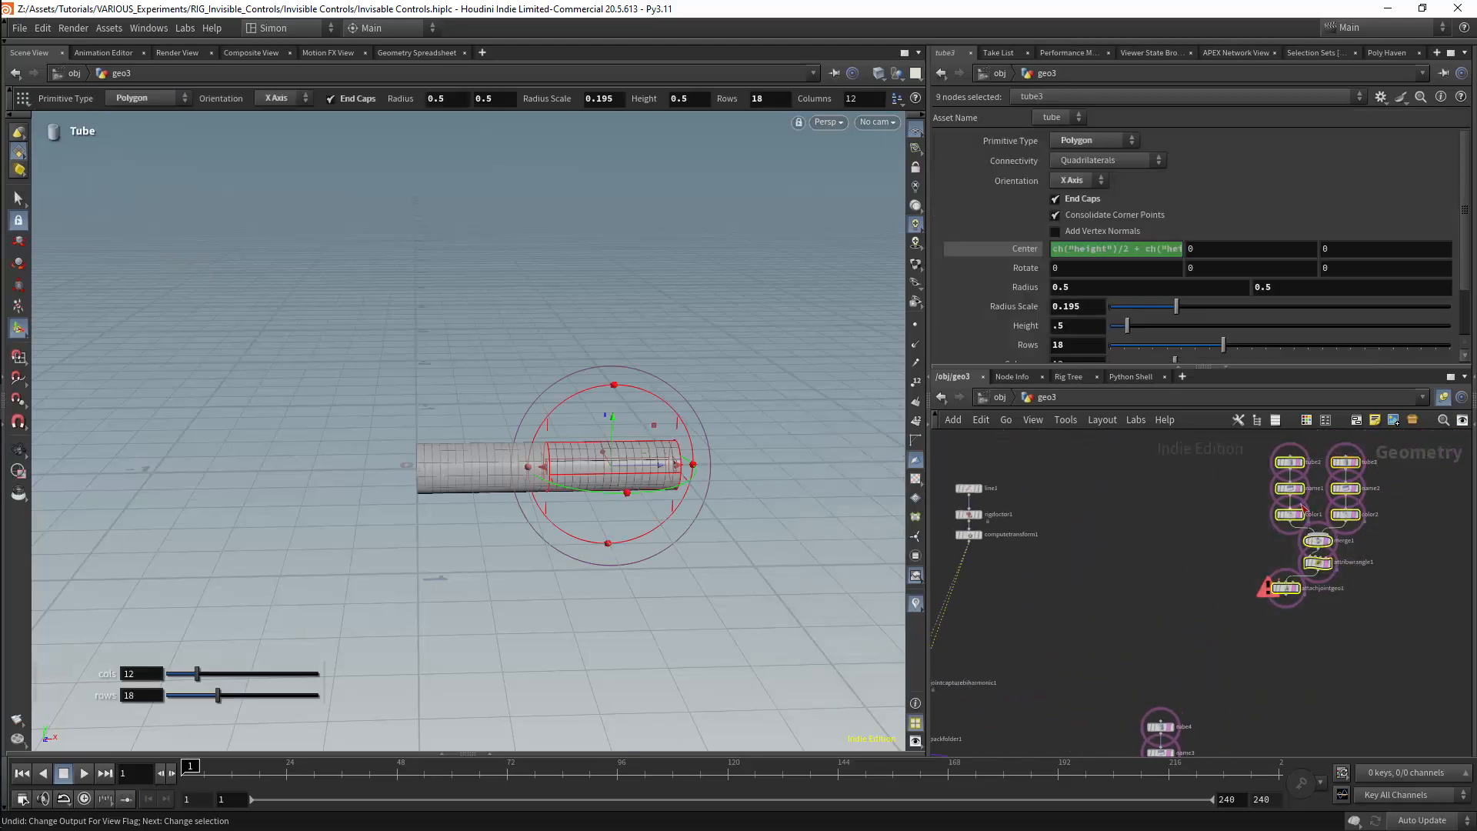
left_click_drag(1296, 467, 1035, 488)
middle_click_drag(1142, 587, 1308, 549)
scroll(1135, 571, "up", 4)
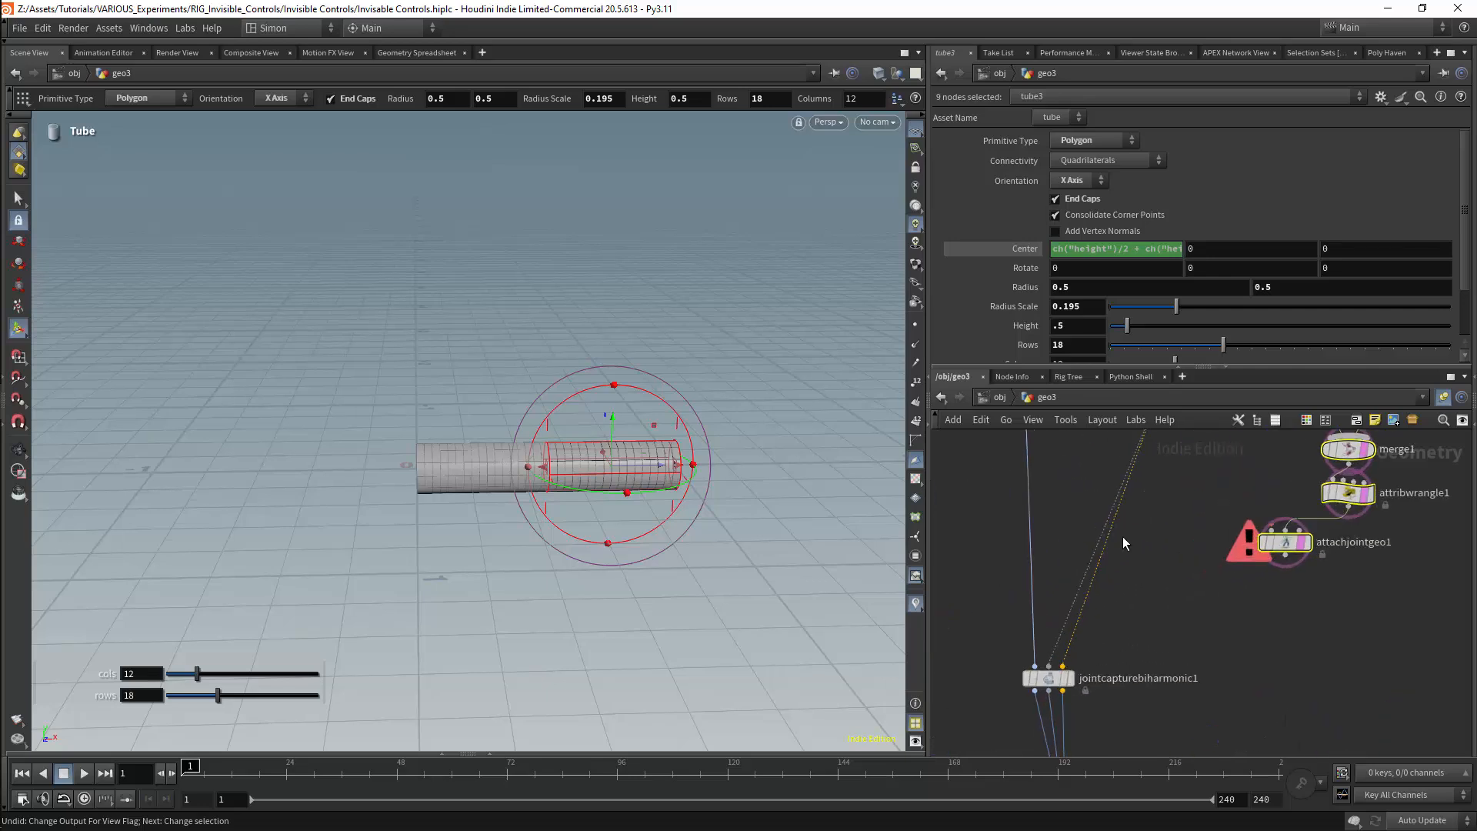
left_click_drag(1062, 666, 1250, 568)
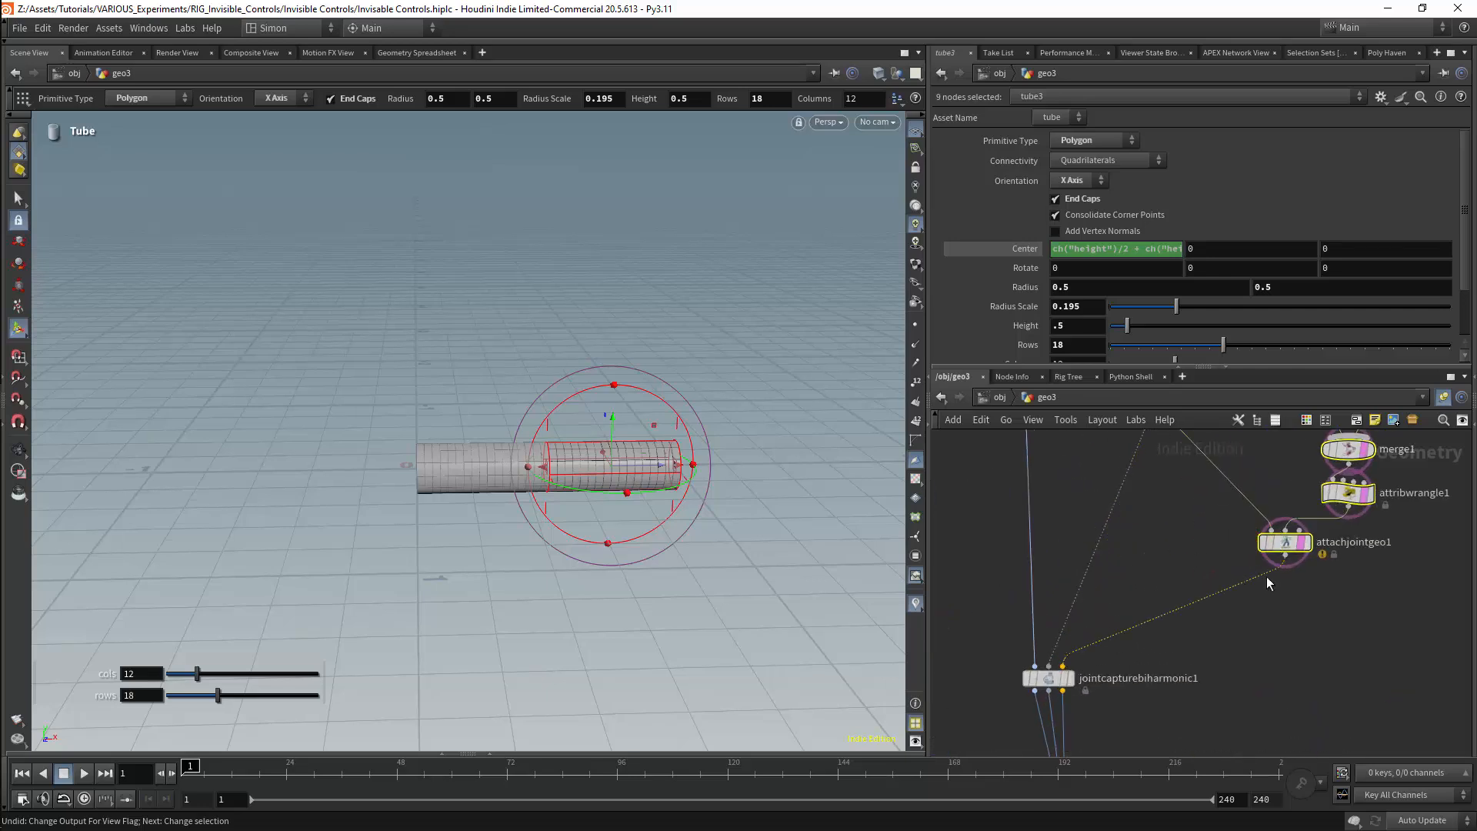
Check attachjointgeo1's warning, insert a Rig Stash Pose storing rest_transform between rigdoctor1 and computetransform1, and select attachjointgeo1
middle_click_drag(1274, 592, 1240, 613)
left_click(1213, 566)
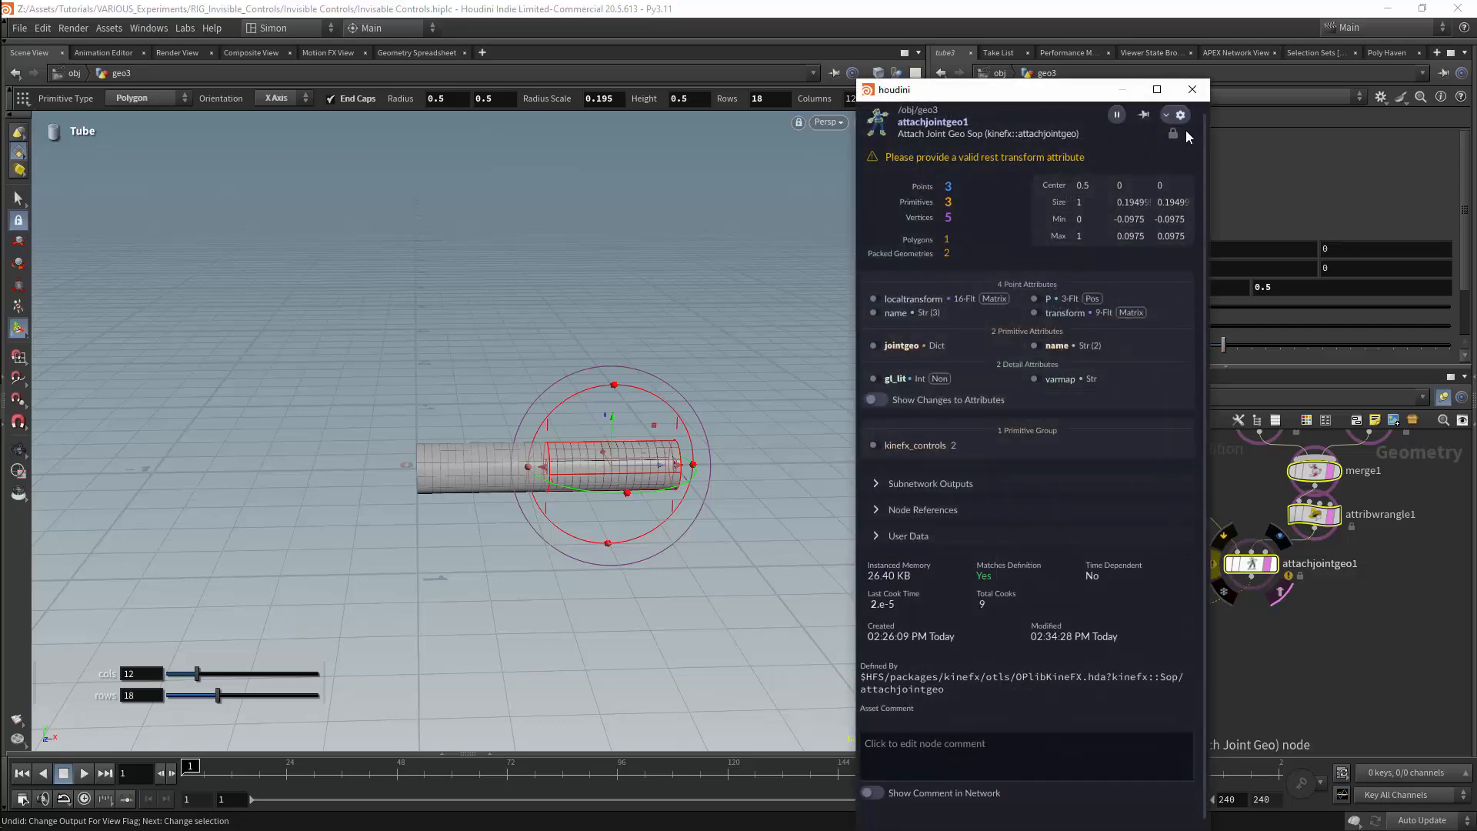
left_click(1192, 89)
middle_click_drag(1143, 529, 1119, 663)
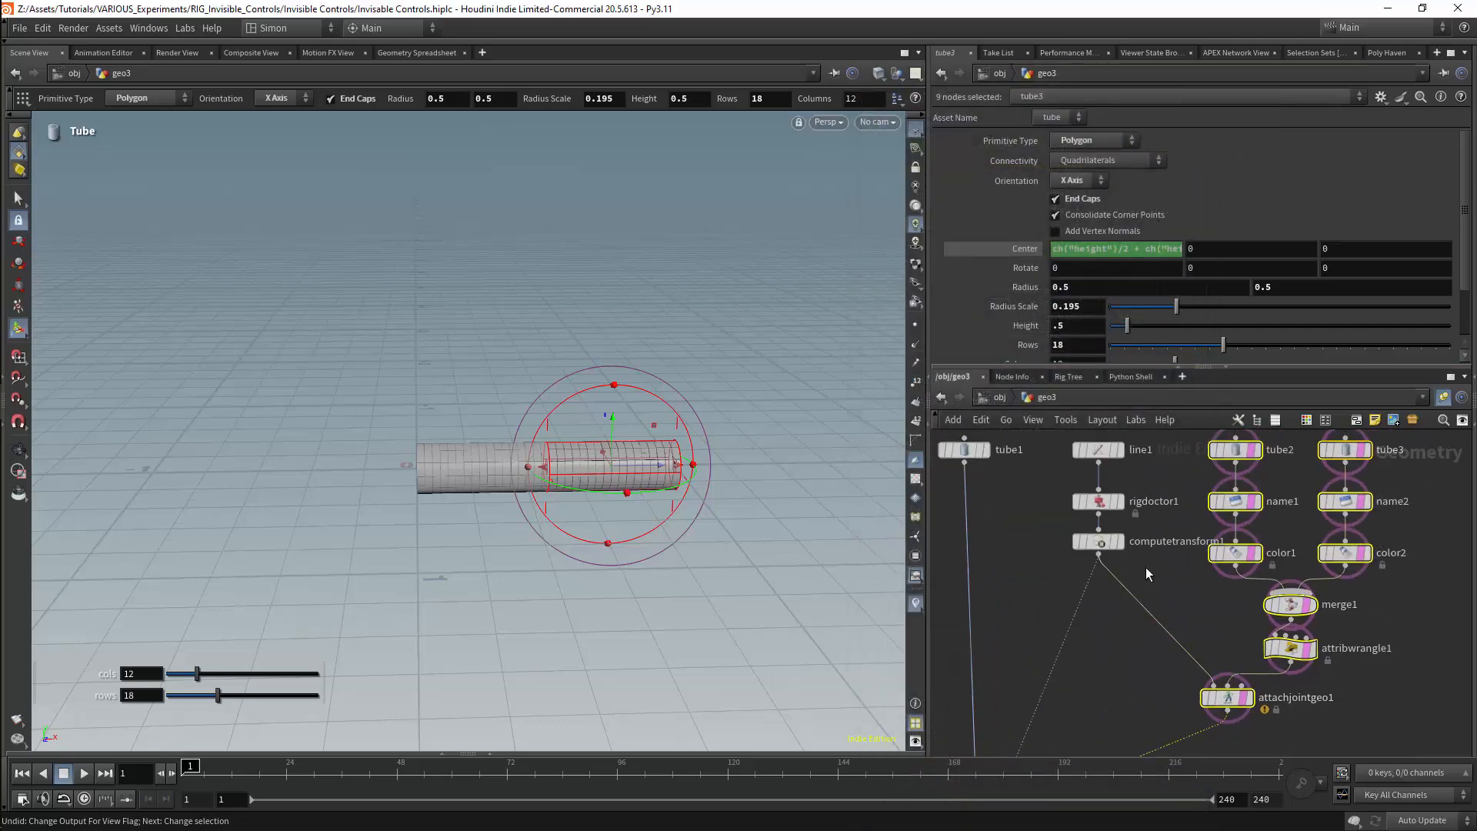
key("Tab")
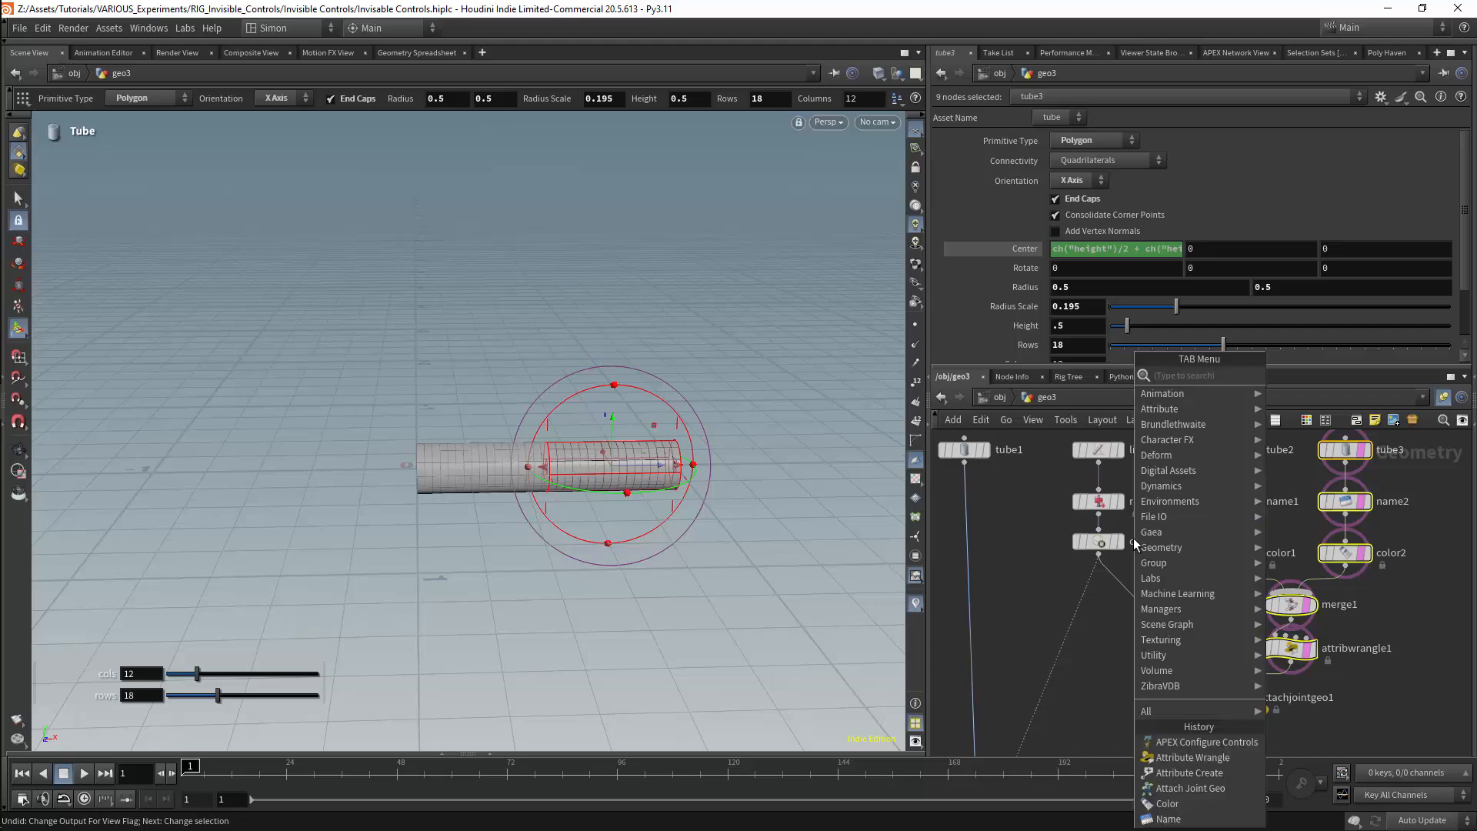
type("stas")
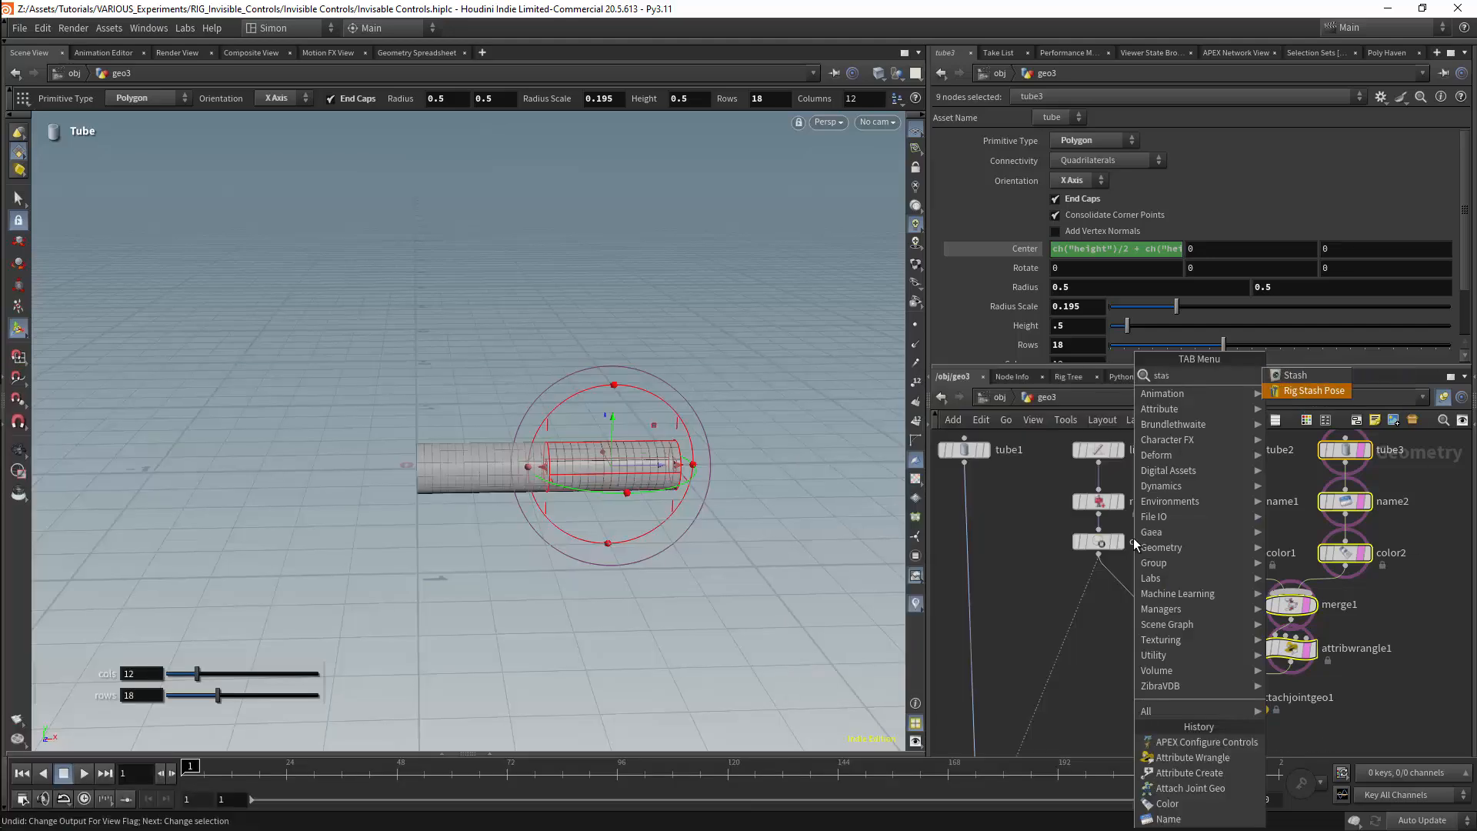
key("Return")
left_click(1101, 530)
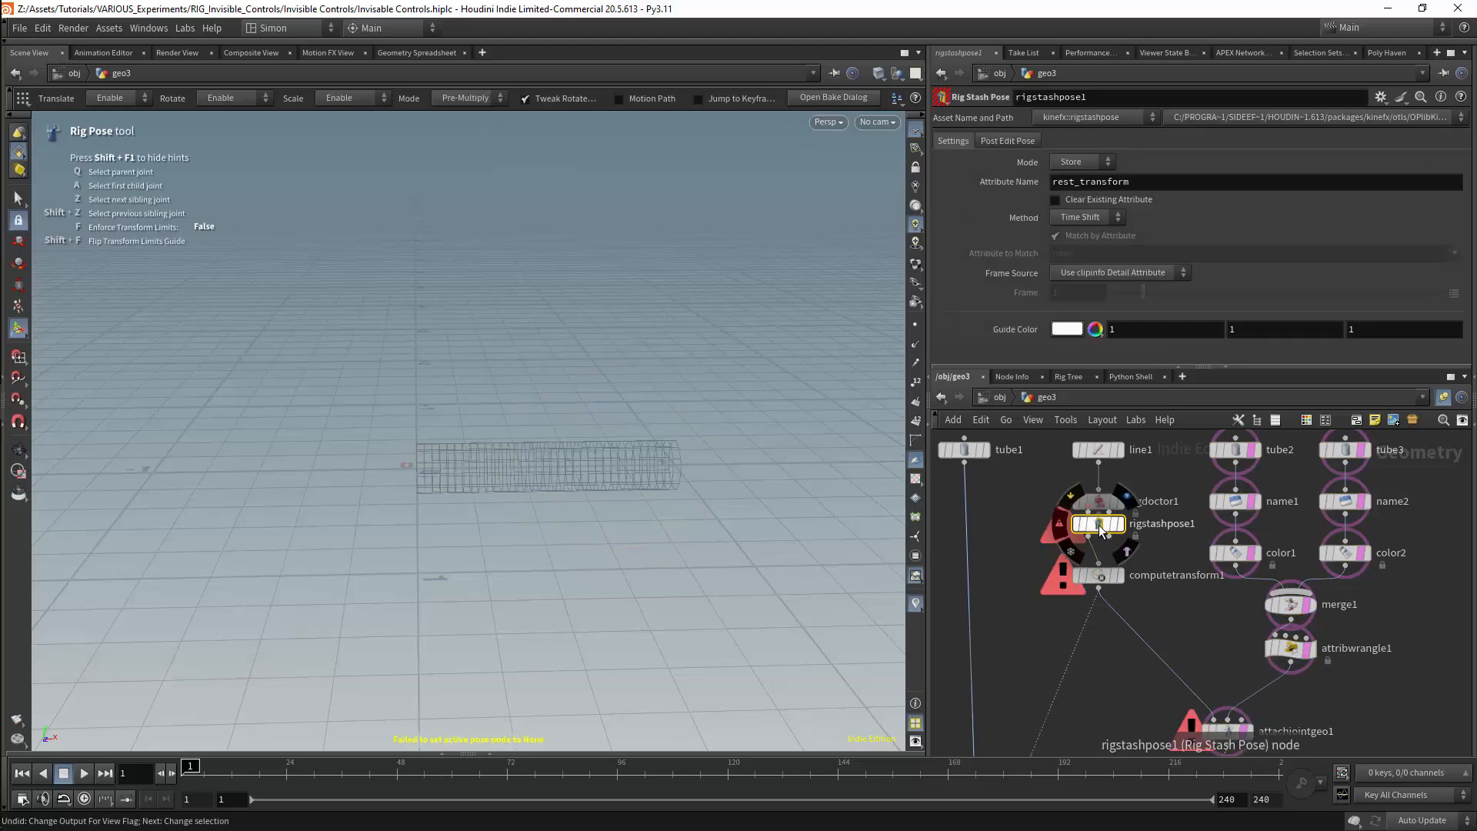
mouse_move(1100, 531)
left_mouse_down()
mouse_move(1101, 552)
mouse_move(1088, 531)
mouse_move(1109, 532)
left_mouse_up()
middle_click_drag(1132, 750, 1125, 579)
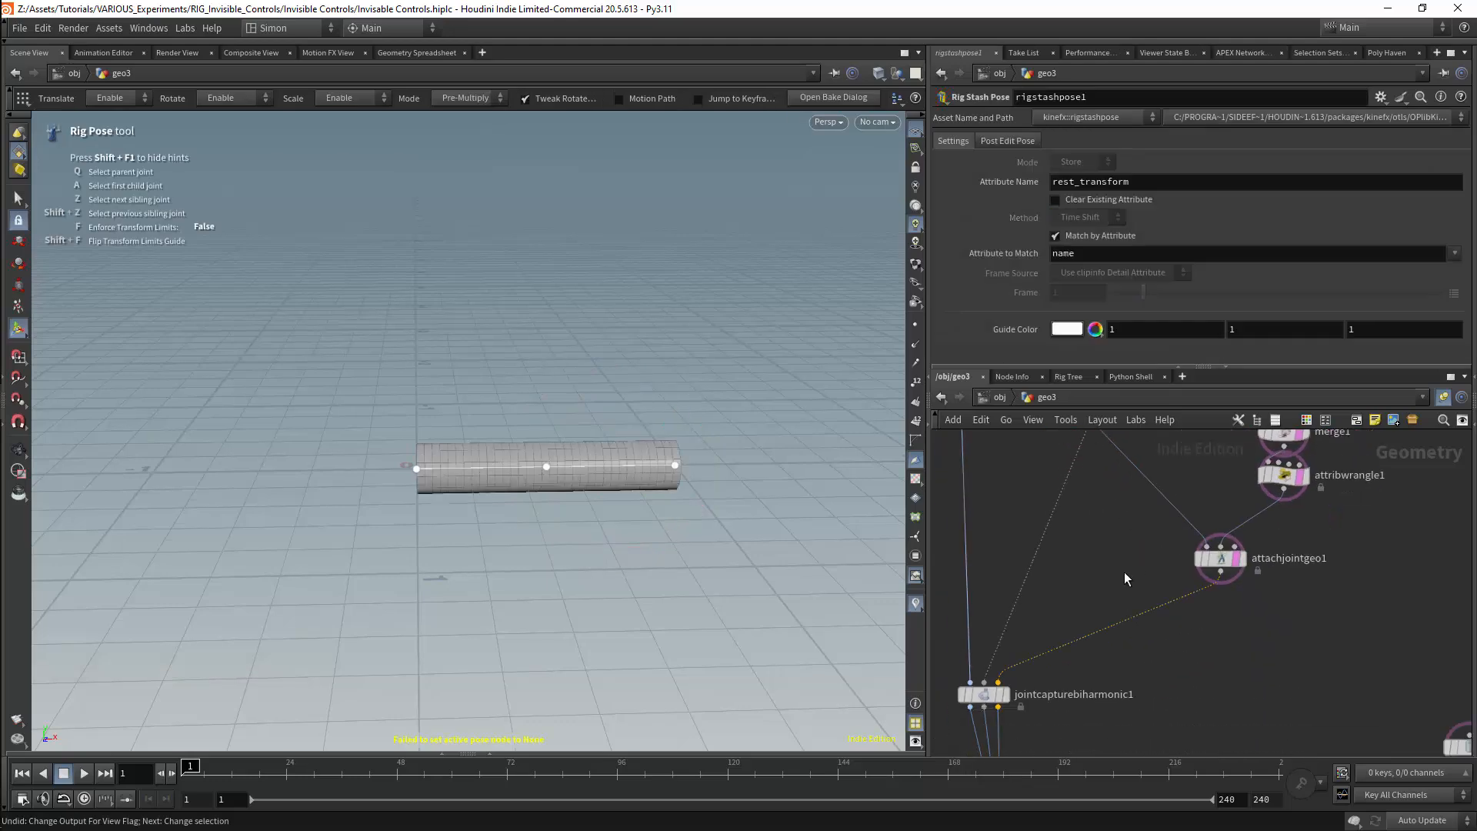
left_click(1221, 558)
Append a new APEX Autorig Component node below autorigcomponent5
middle_click_drag(1177, 675, 1197, 590)
scroll(1198, 590, "down", 3)
middle_click_drag(1046, 689, 1062, 624)
scroll(1083, 663, "up", 3)
key("Tab")
type("autor")
key("Return")
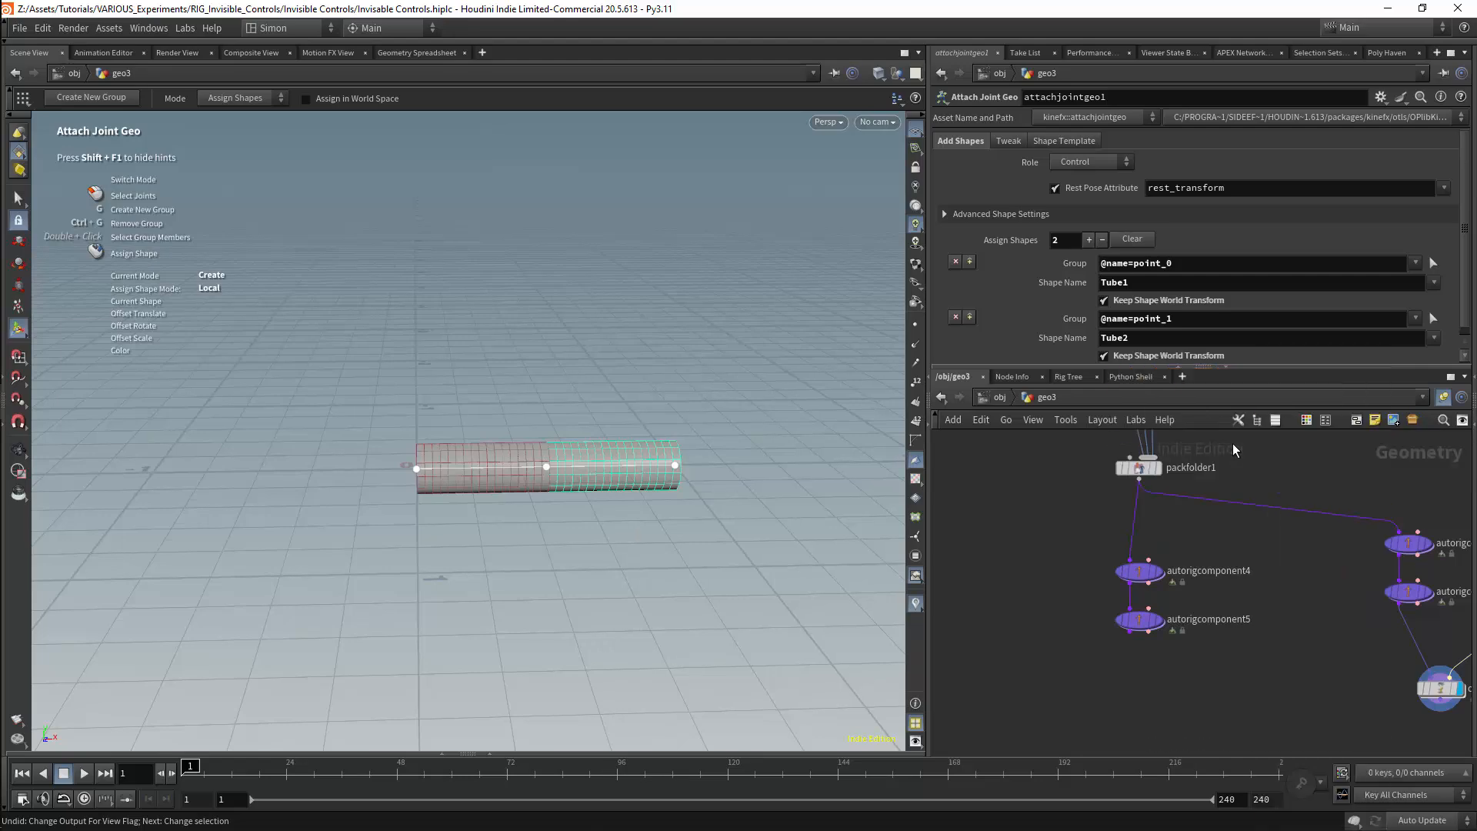
left_click(1130, 667)
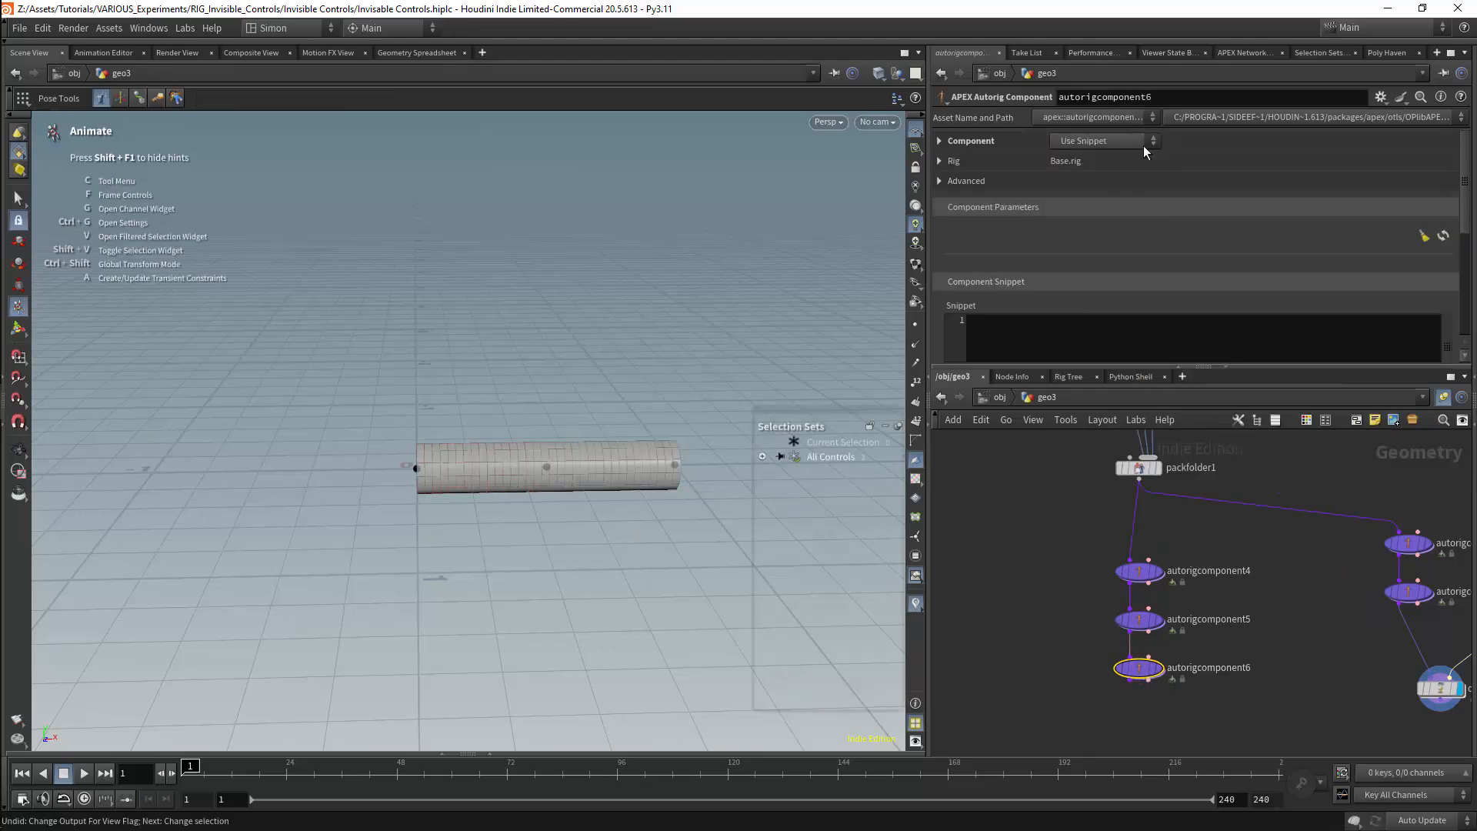
Set the new autorig component to configurecontrols, check its warning and display the node
left_click(1143, 143)
mouse_move(1121, 677)
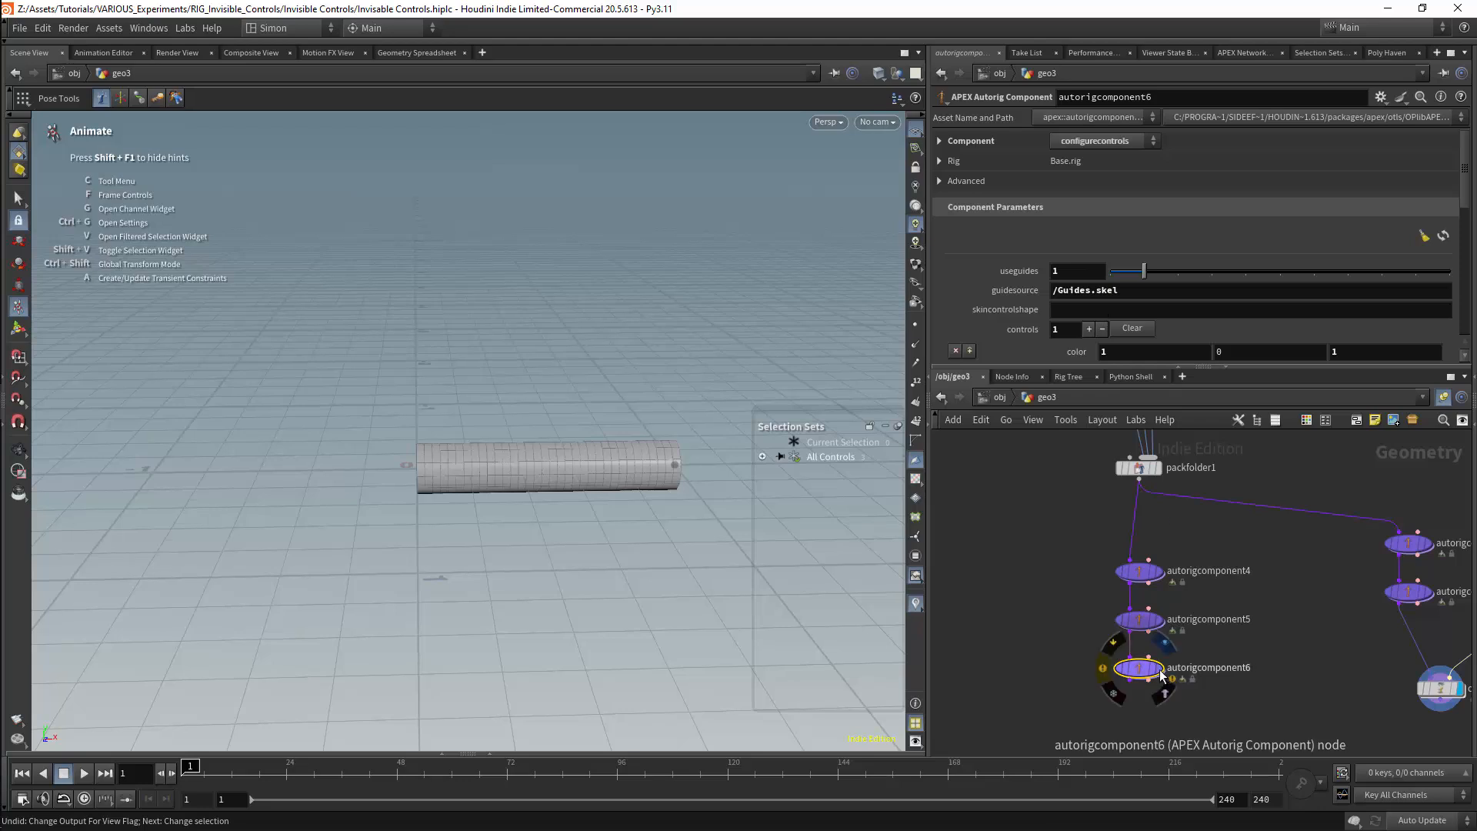
left_click(1104, 668)
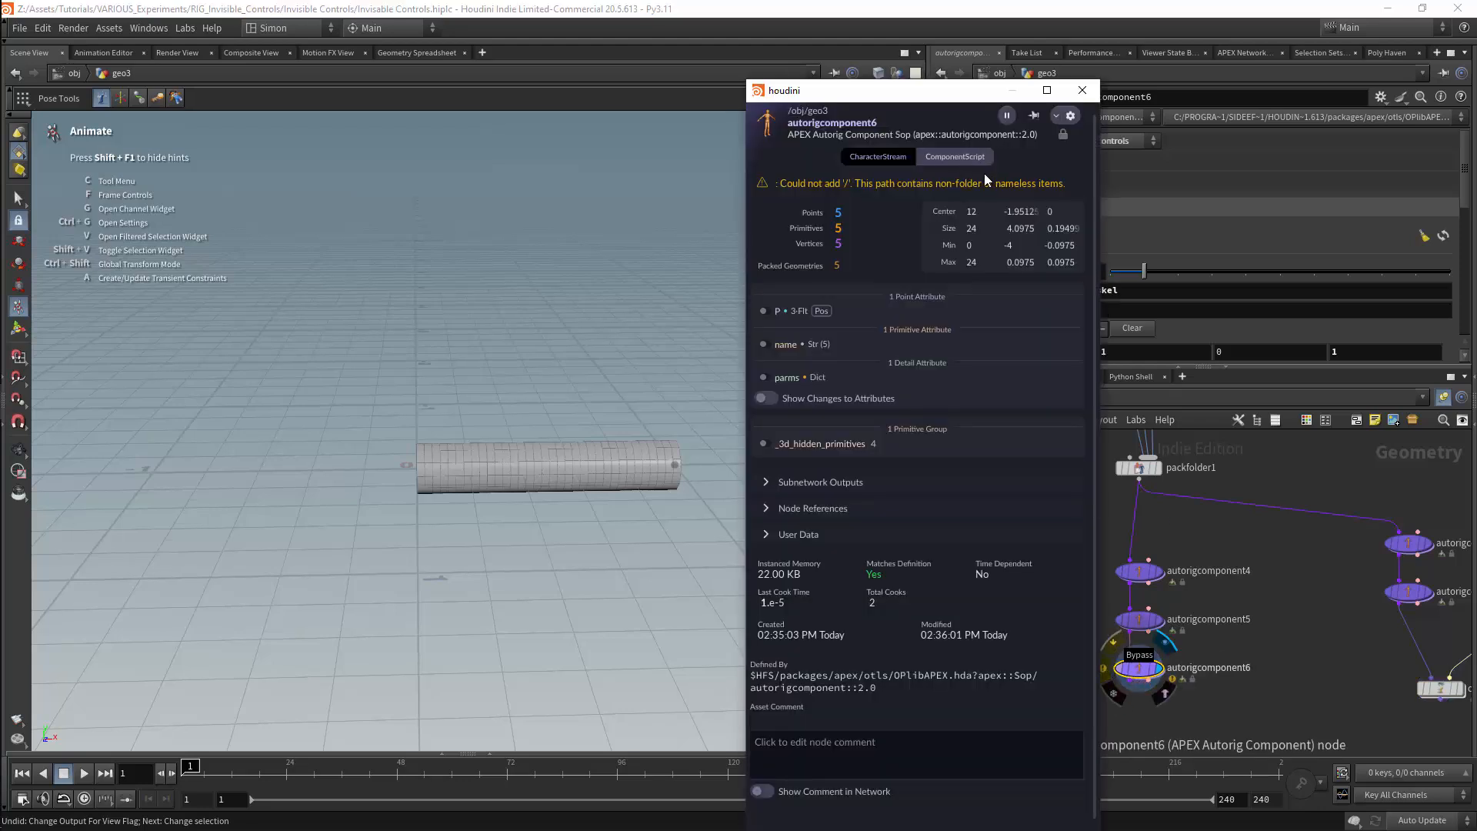
left_click(1083, 90)
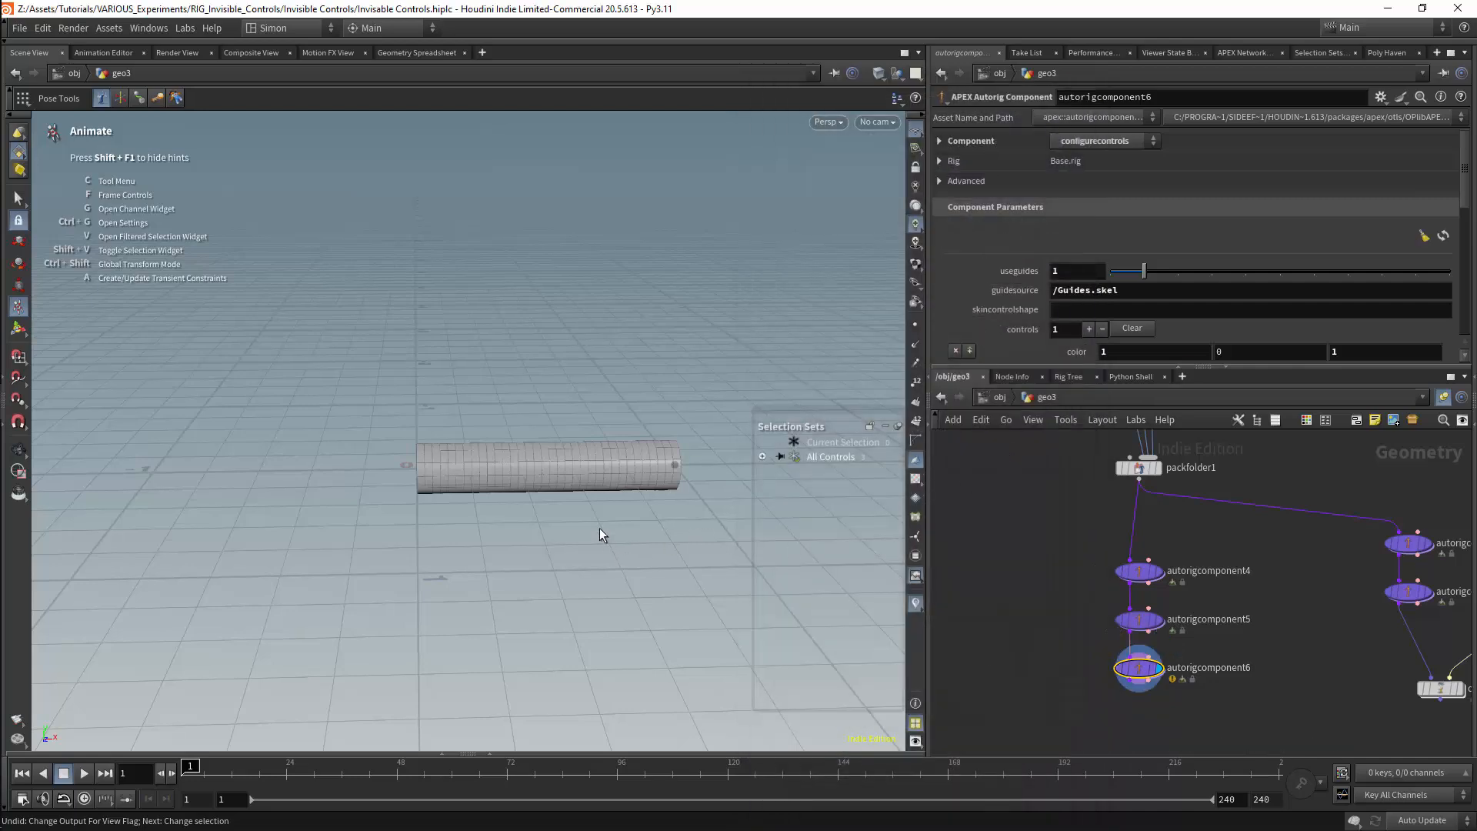
Test the new rig's controls by bending point_1, rotating point_0 upright and swinging point_1 to the opposite side
left_click(588, 475)
left_click_drag(599, 437, 531, 400)
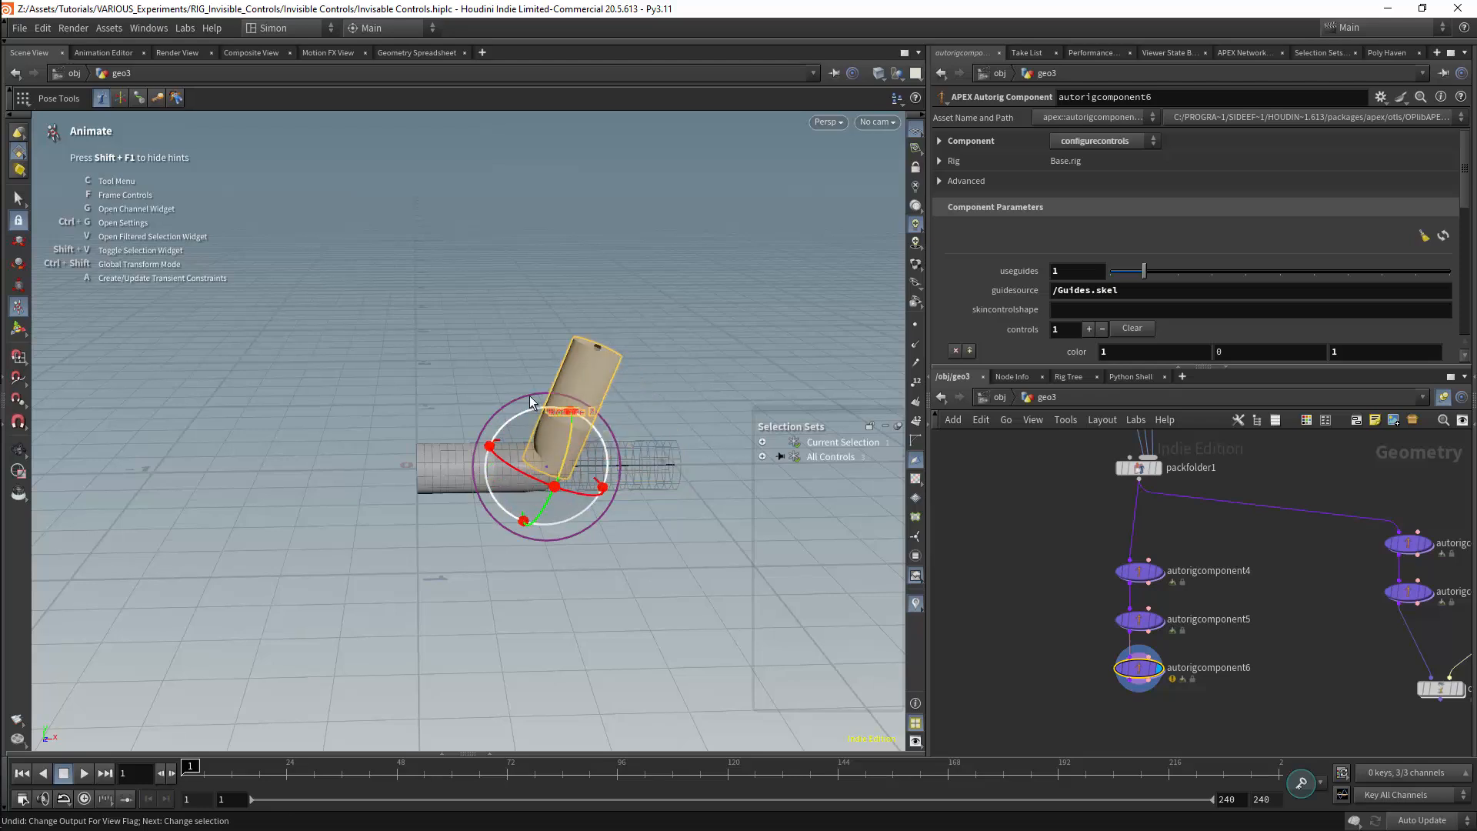
left_click(459, 448)
left_click_drag(470, 437, 381, 406)
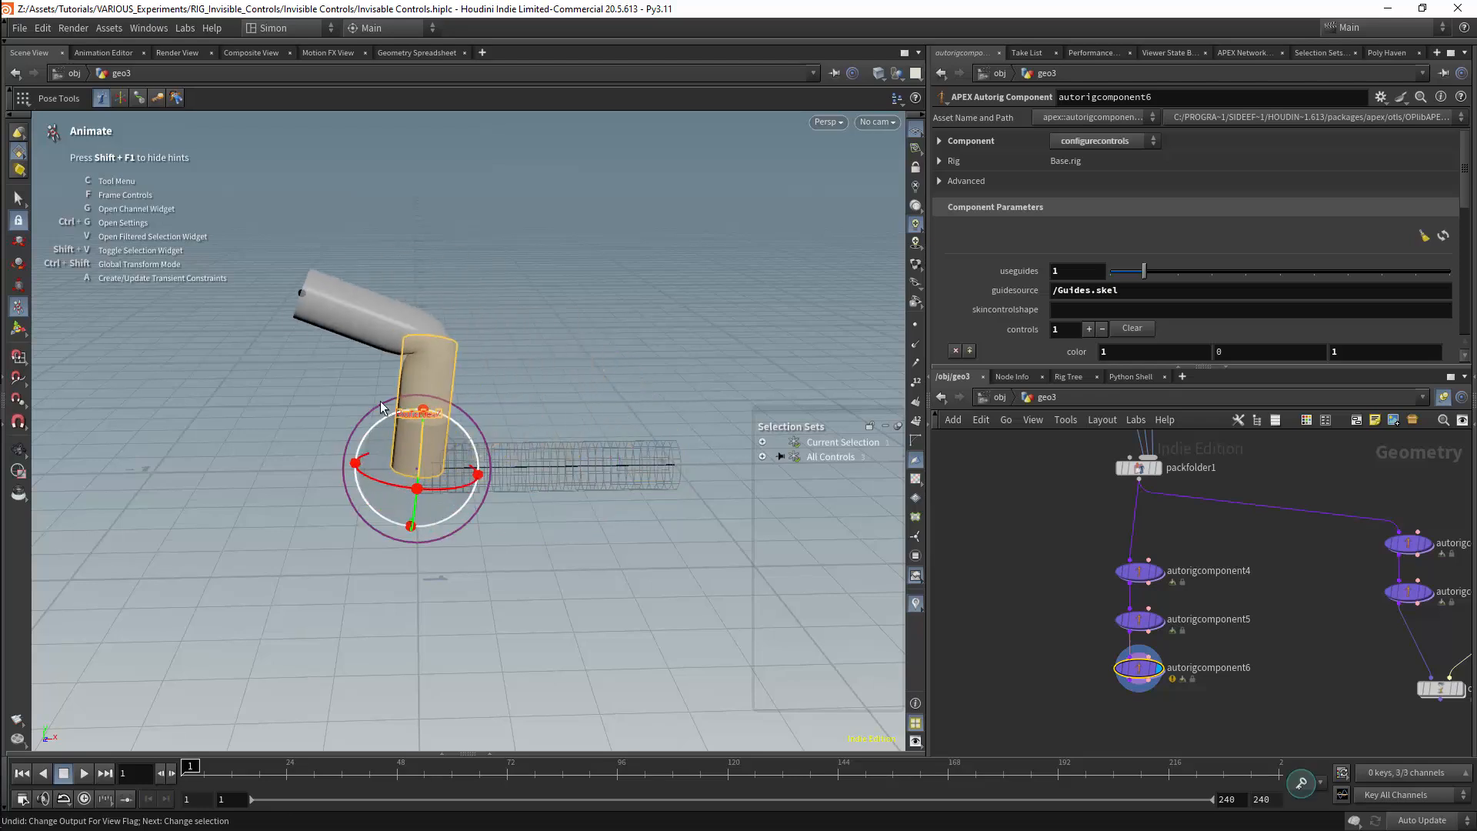
left_click(377, 308)
left_click_drag(468, 297, 437, 463)
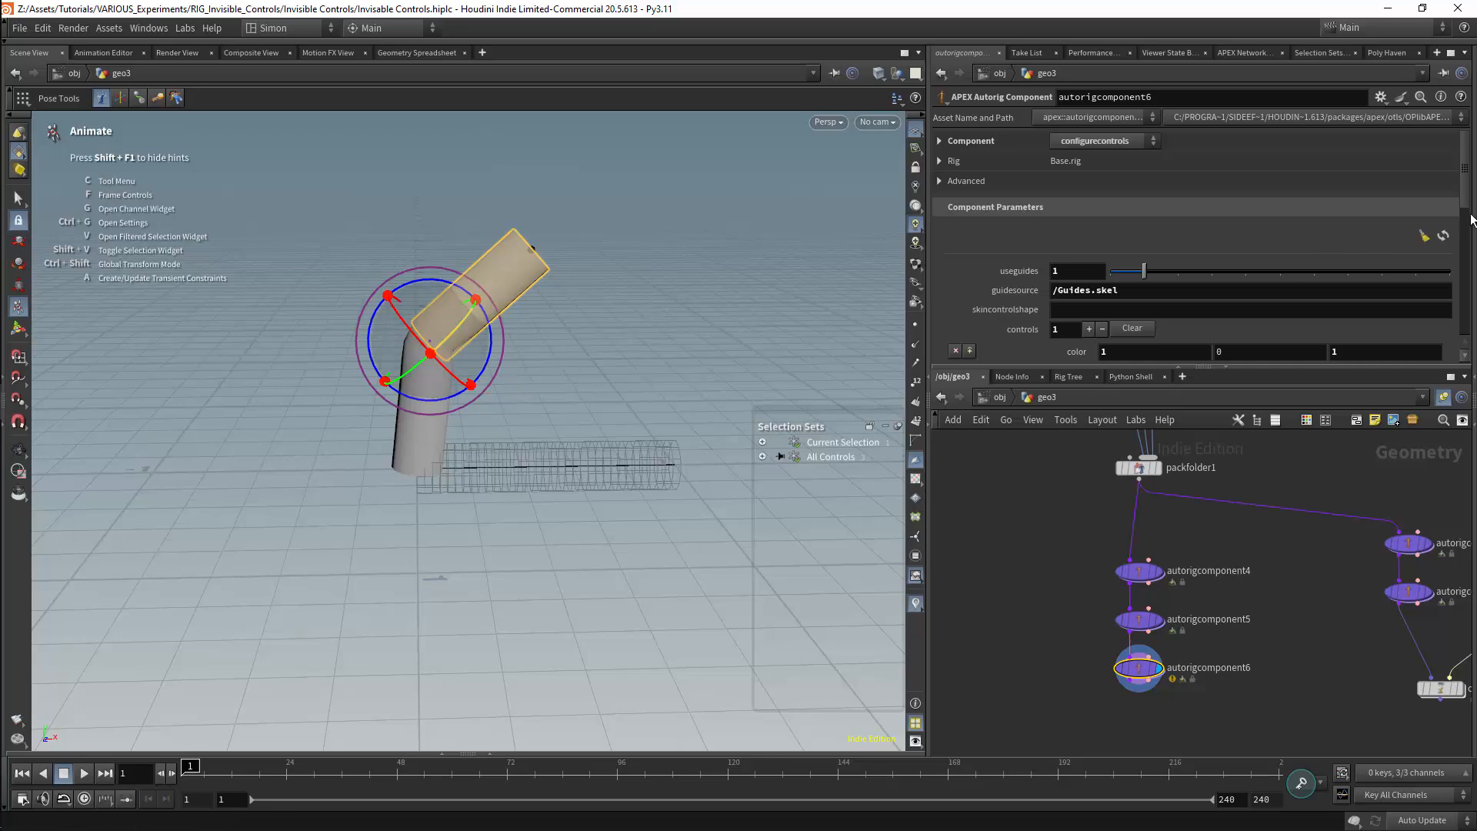
Rotate point_1 slightly downward and swing the whole tube over to the other side with point_0
mouse_move(1470, 219)
left_mouse_down()
mouse_move(1470, 342)
mouse_move(1470, 193)
left_mouse_up()
left_click(600, 297)
left_click(475, 325)
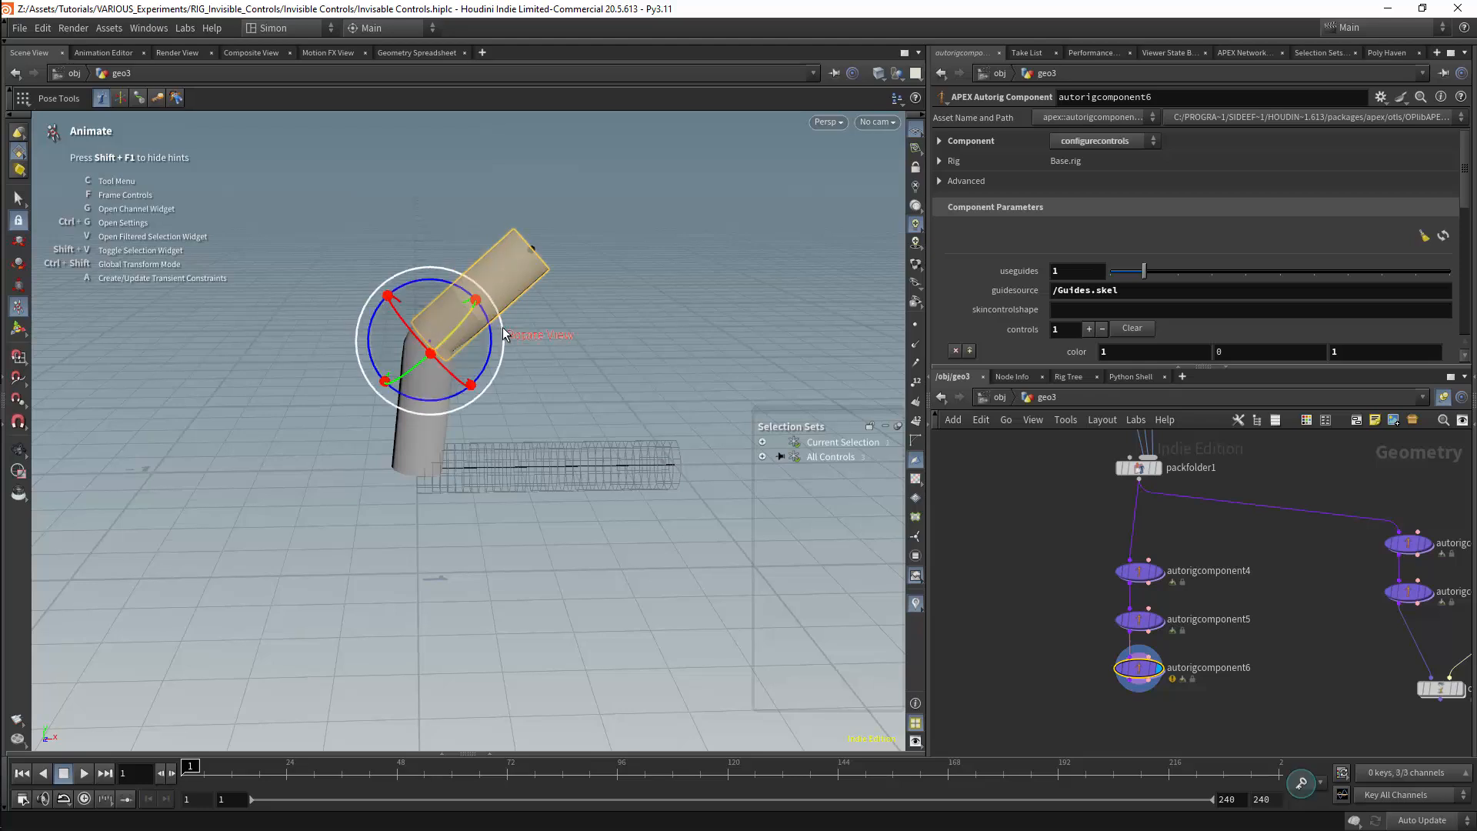
mouse_move(490, 336)
left_mouse_down()
mouse_move(492, 384)
mouse_move(491, 357)
left_mouse_up()
left_click(428, 433)
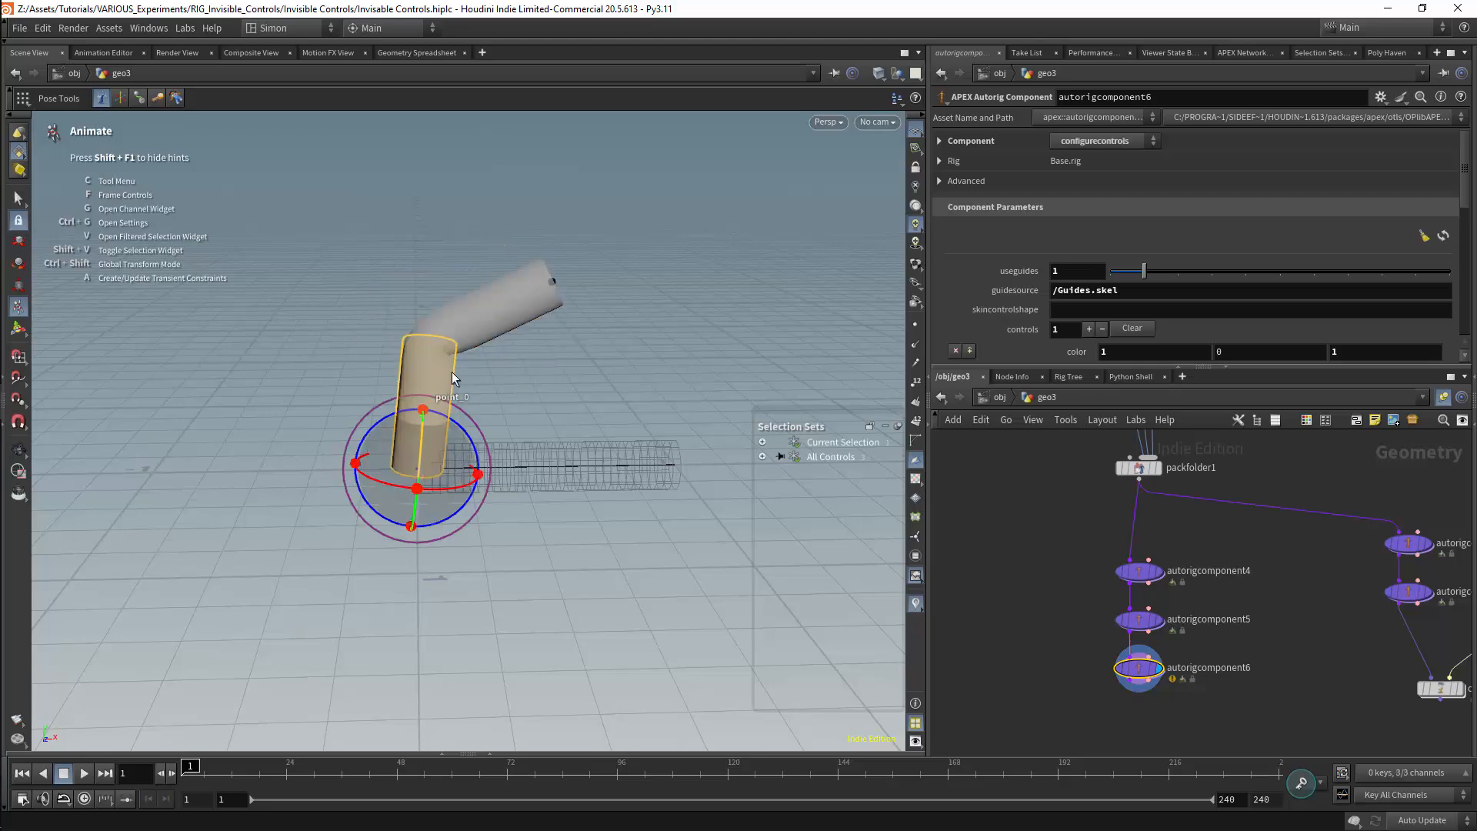
left_click_drag(454, 481, 265, 343)
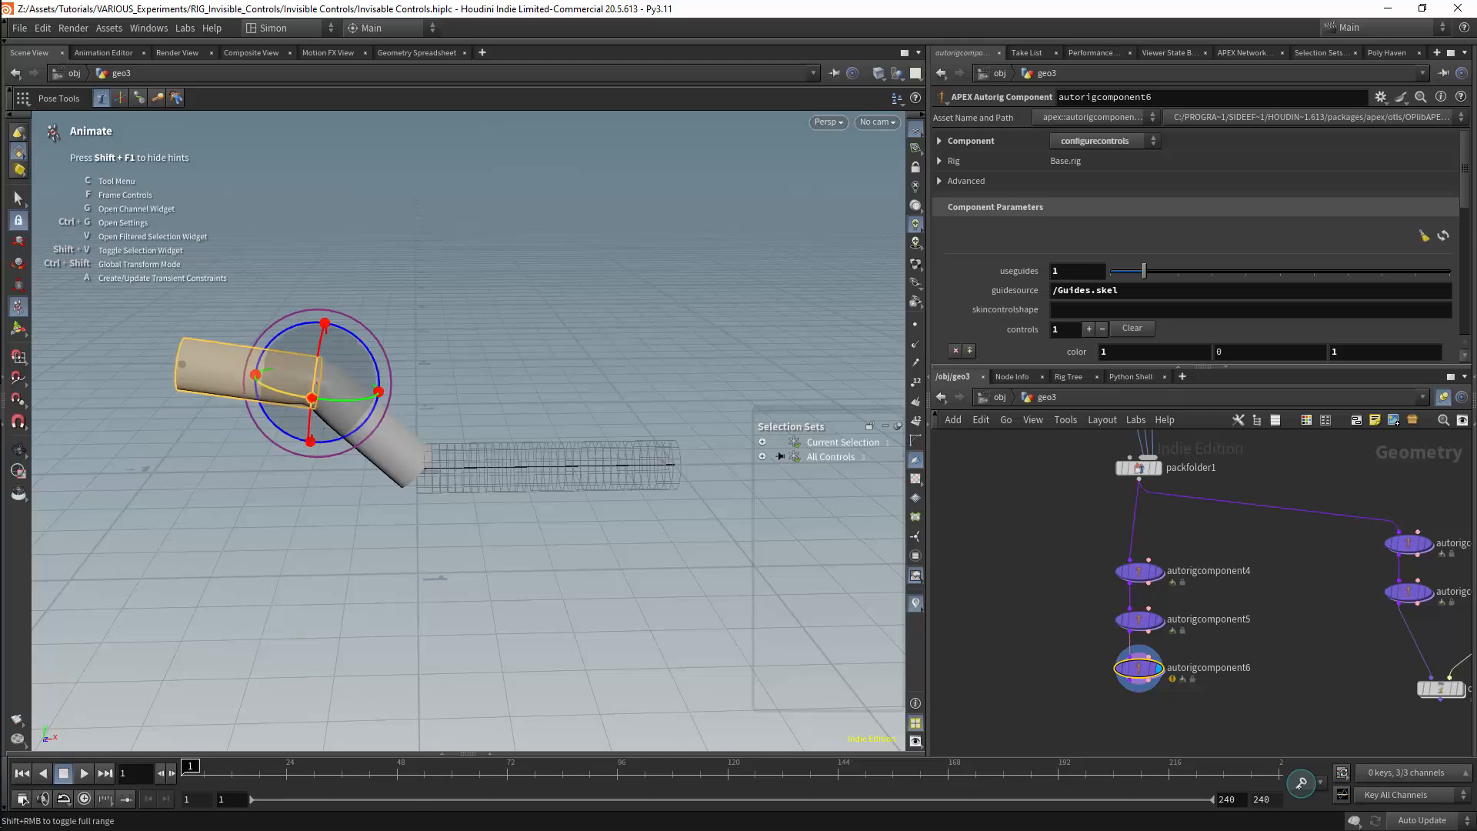